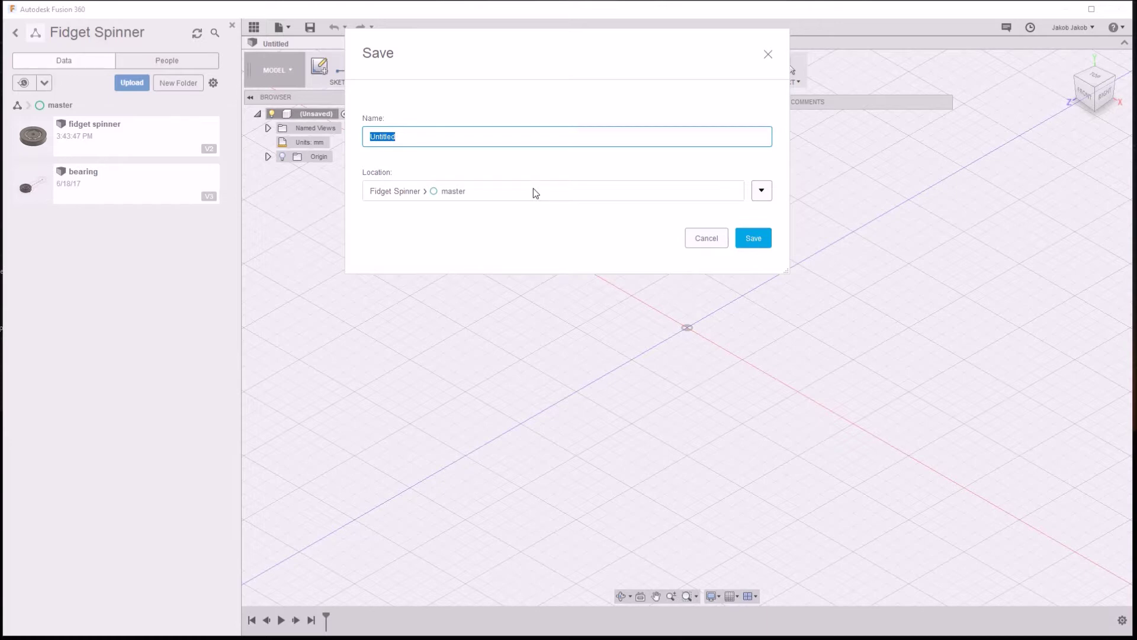
Name the new design 'fidget spinner' and save it in the Fidget Spinner project
text(fidget)
text( så)
key(BackSpace)
text(pi)
text(nner)
click(751, 242)
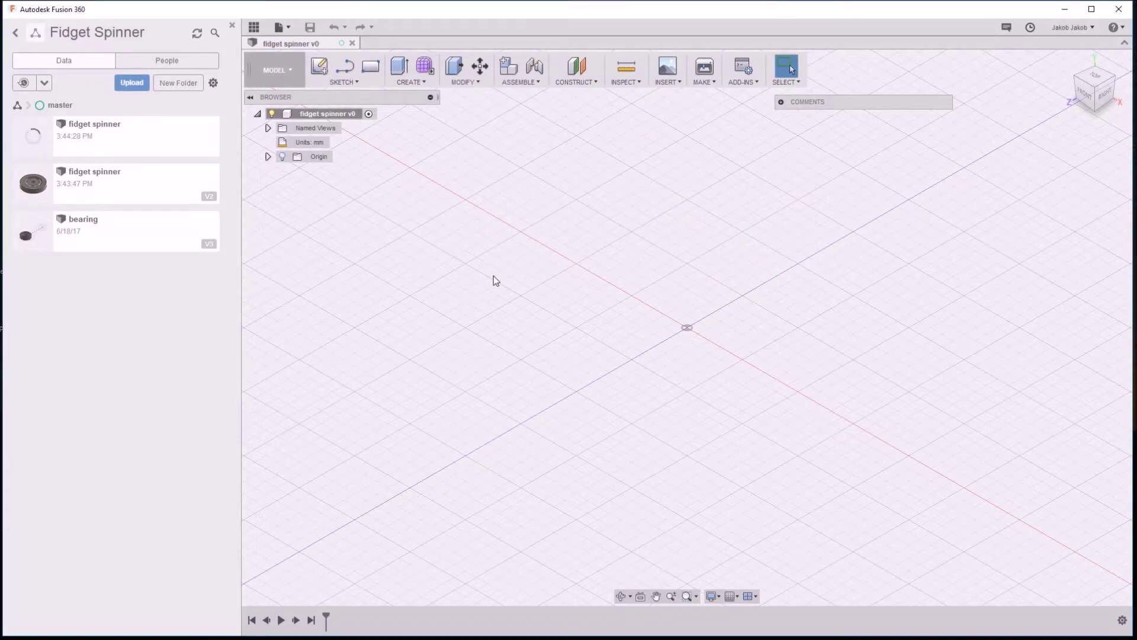
Sketch a 30 mm diameter circle centred at the origin on the horizontal plane
click(323, 71)
click(697, 350)
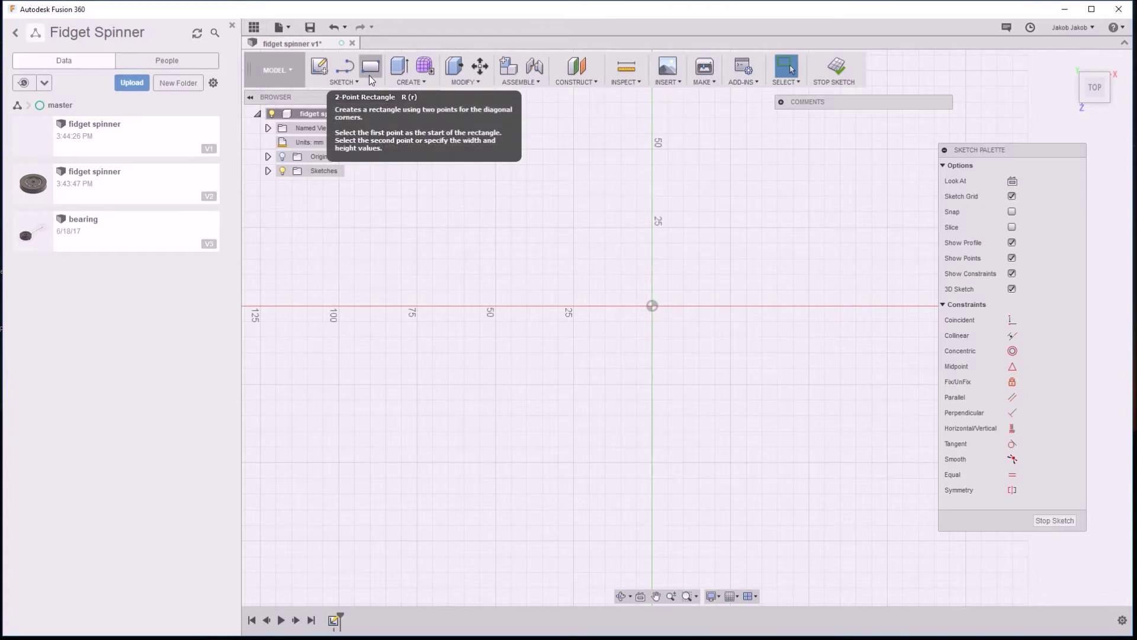
click(344, 68)
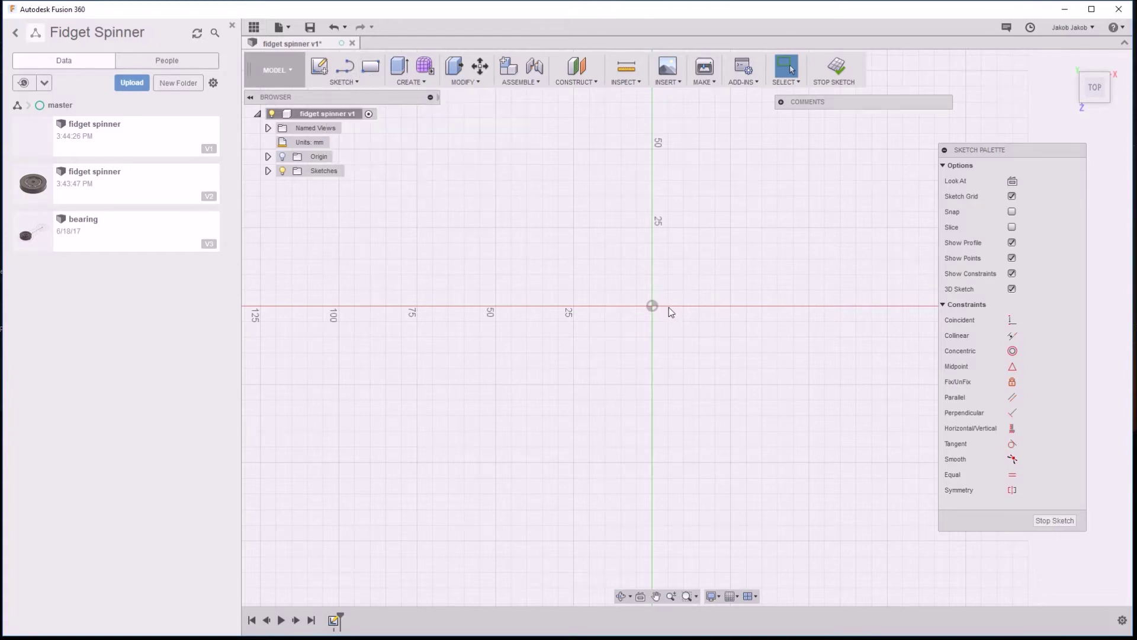
key(c)
click(652, 306)
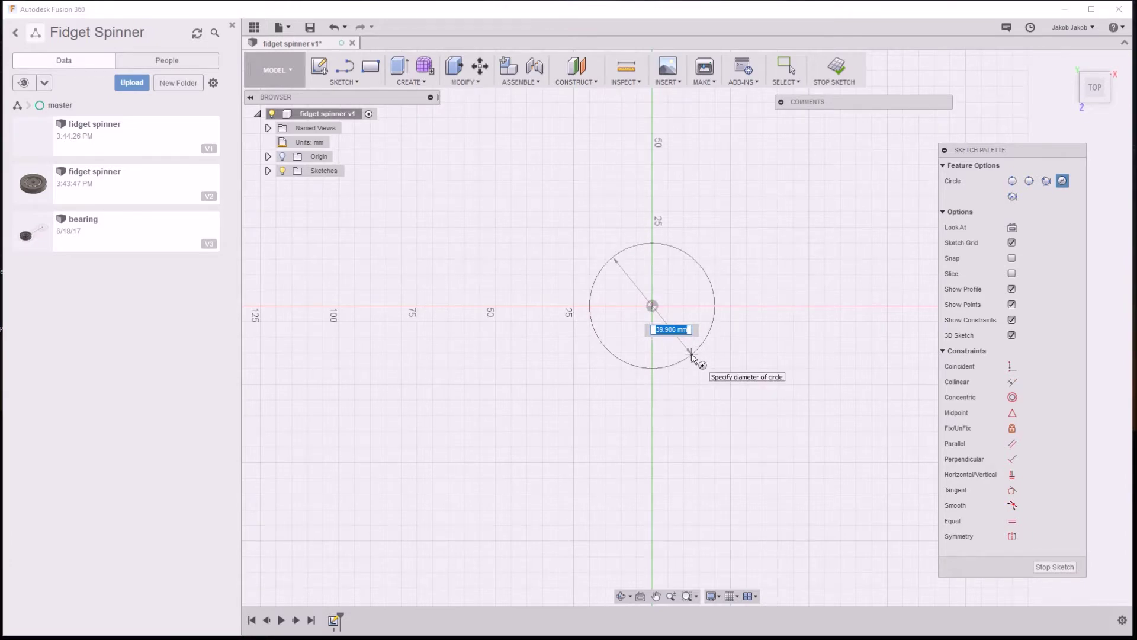
text(30)
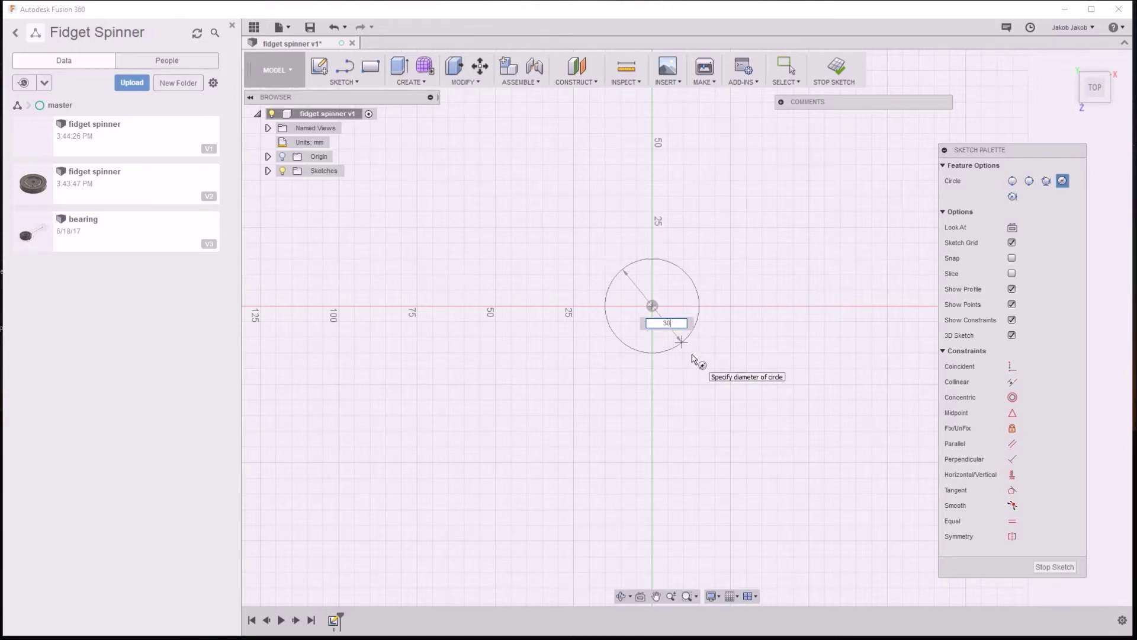
key(Return)
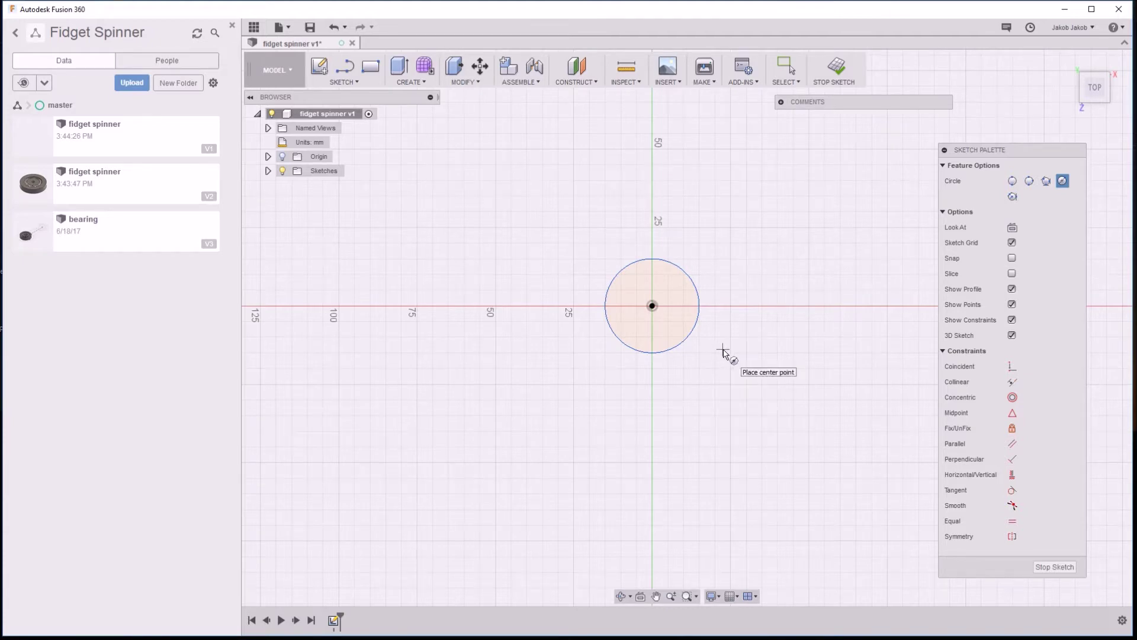
Extrude the circle 10 mm into a solid cylinder
click(401, 70)
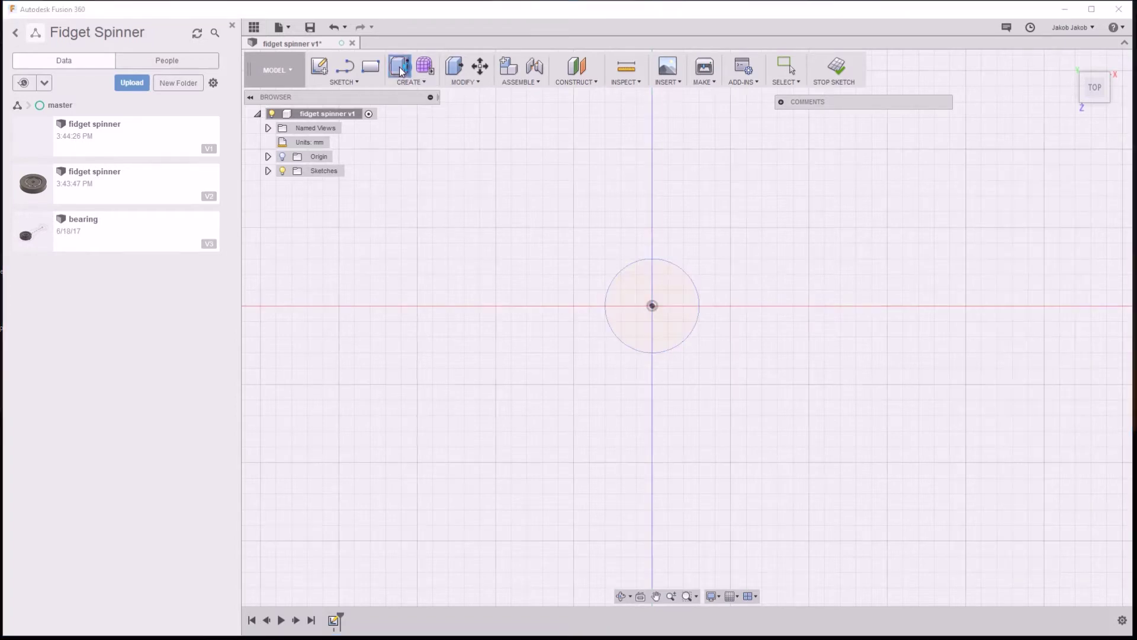
click(701, 339)
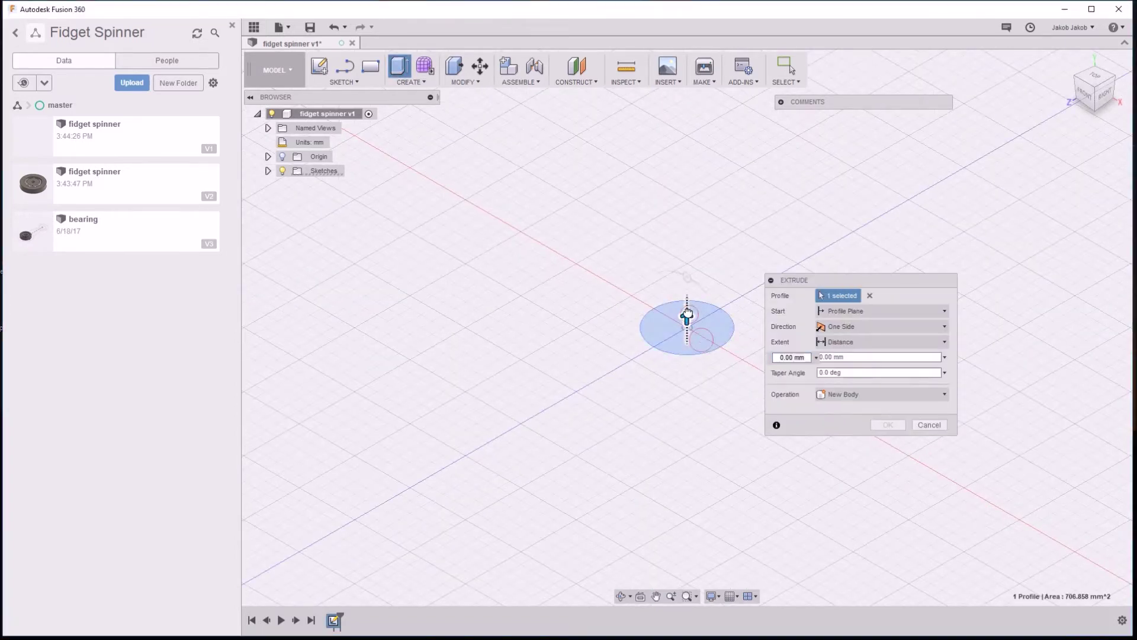
drag(687, 314, 687, 289)
click(829, 357)
text(10)
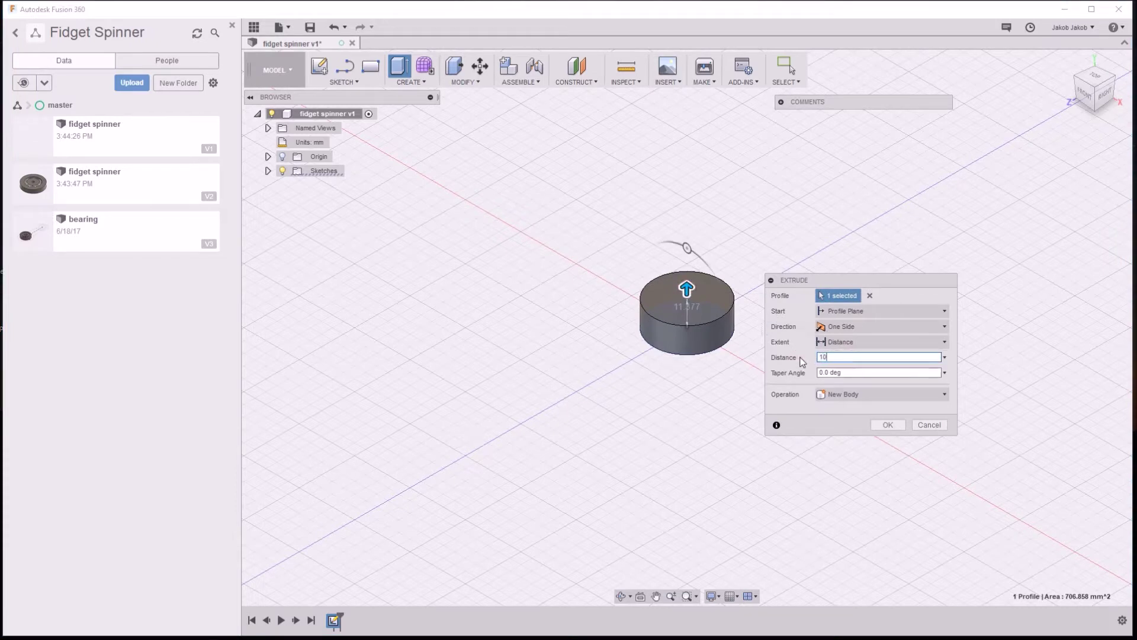
key(Return)
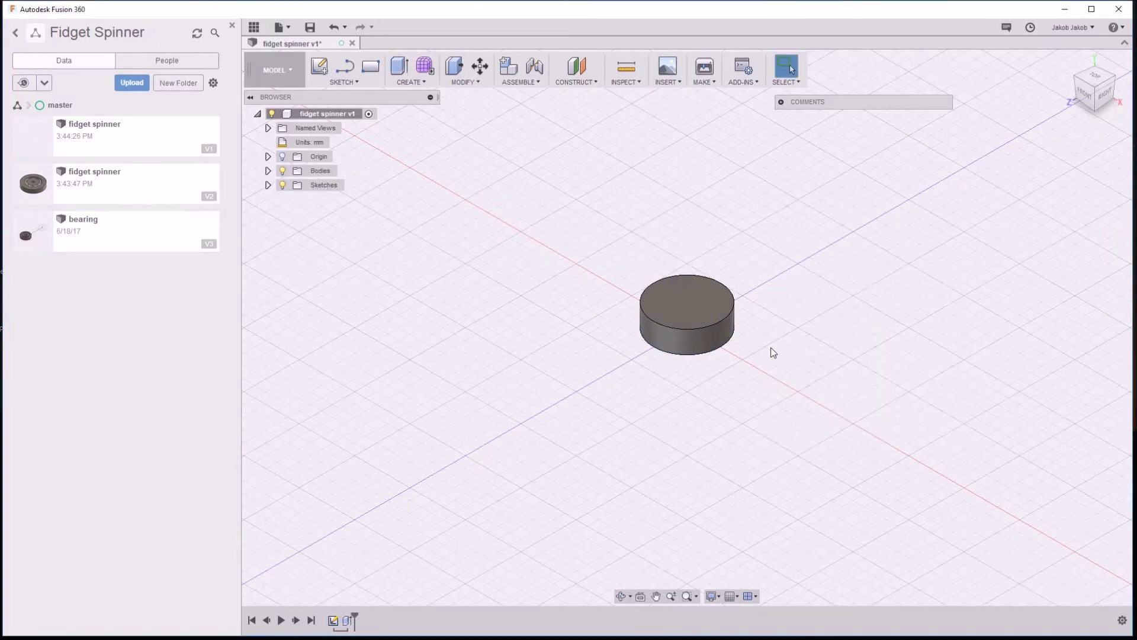
click(1089, 99)
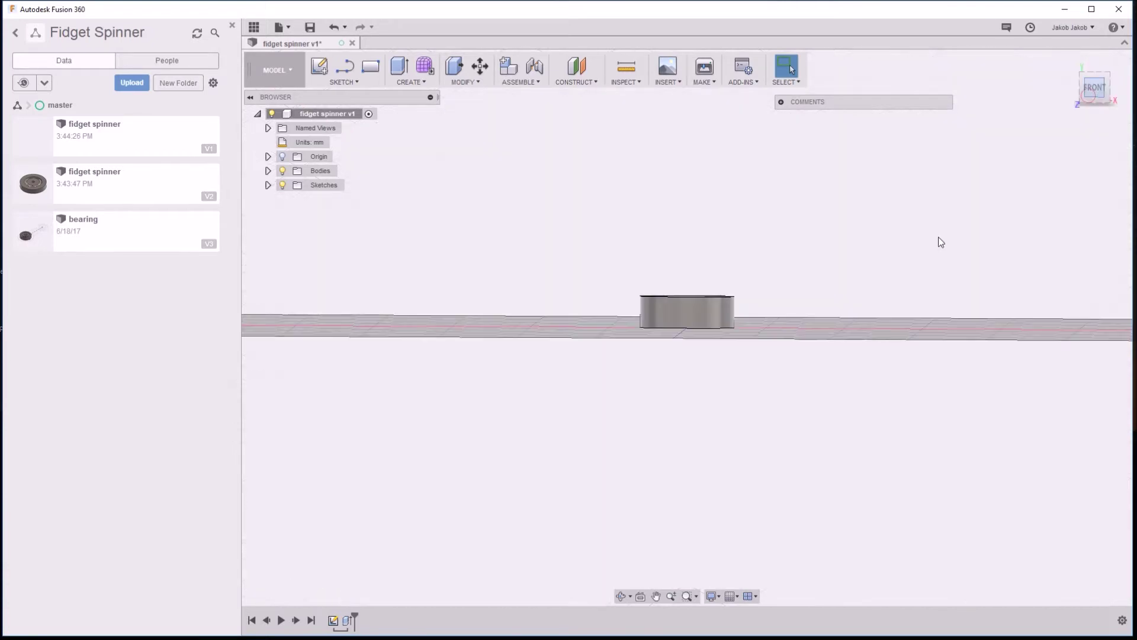
Start a sketch on the cylinder's front face and project the cylinder's outline into it
scroll(782, 308, up, 1)
scroll(760, 332, up, 1)
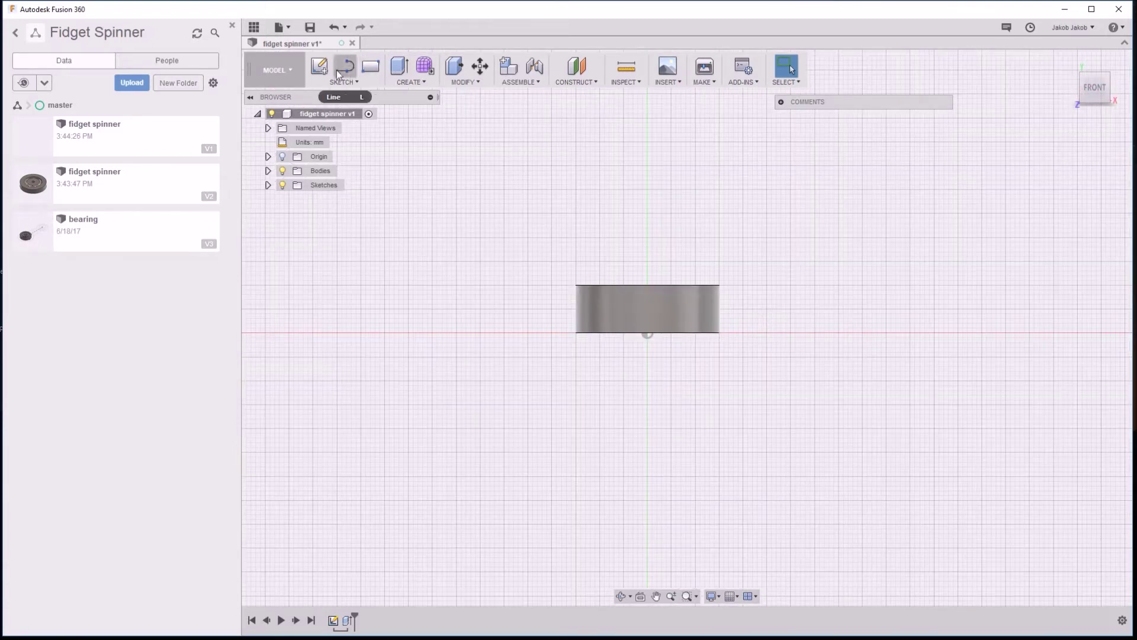
click(319, 66)
click(694, 302)
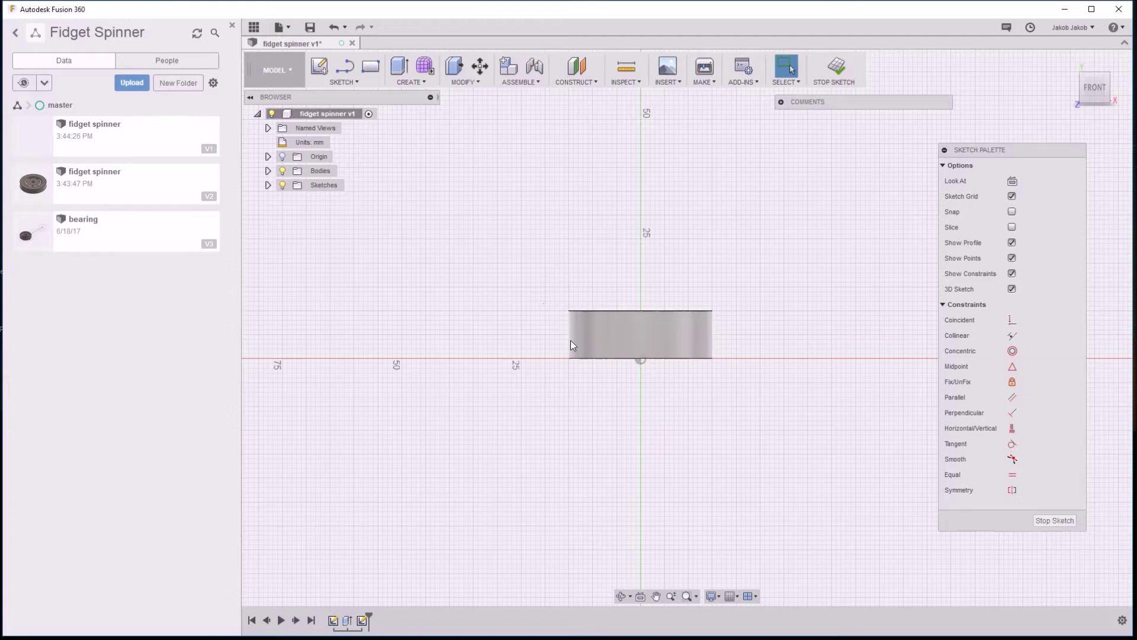
key(p)
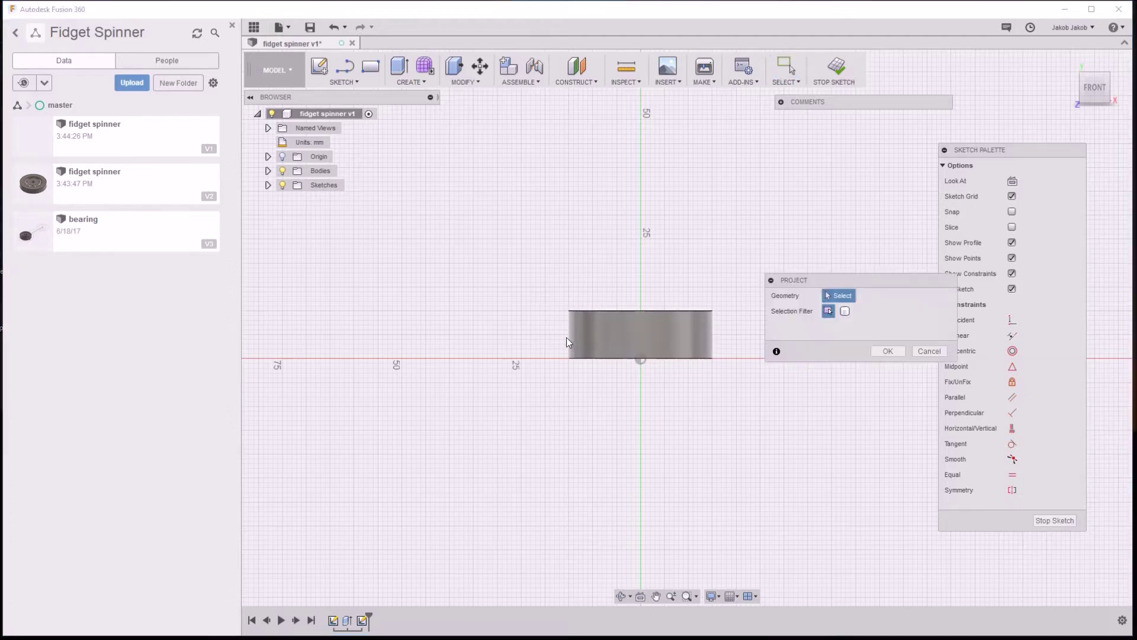
click(566, 336)
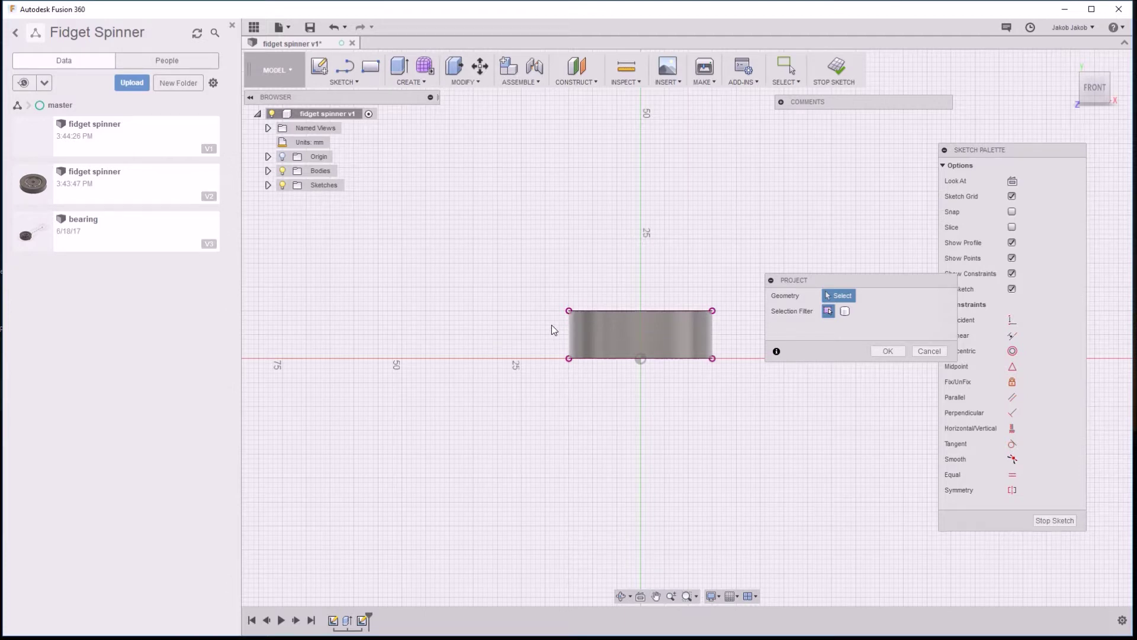
Draw a line along the outline's left edge and a 5 mm circle centred on it
key(l)
click(569, 358)
click(570, 311)
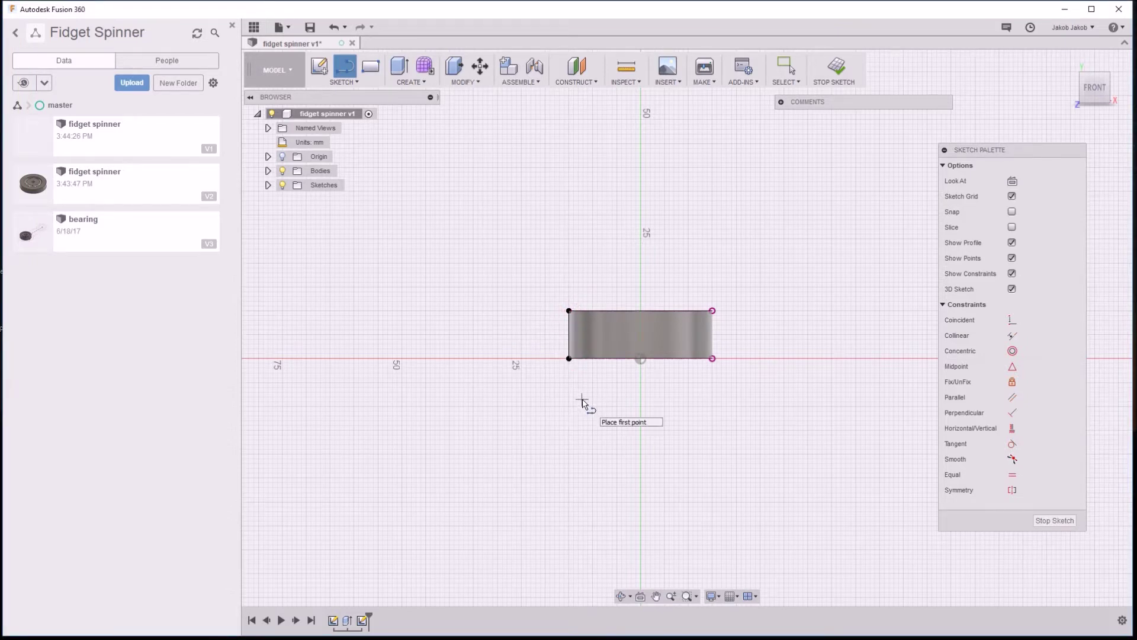
key(Escape)
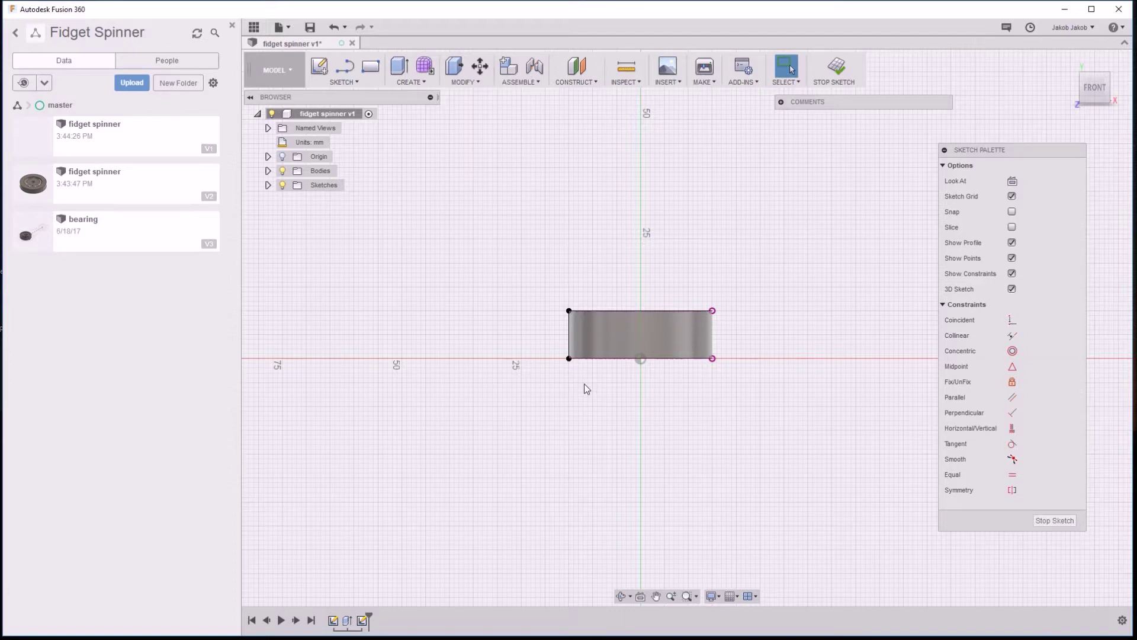
key(c)
click(568, 335)
text(5)
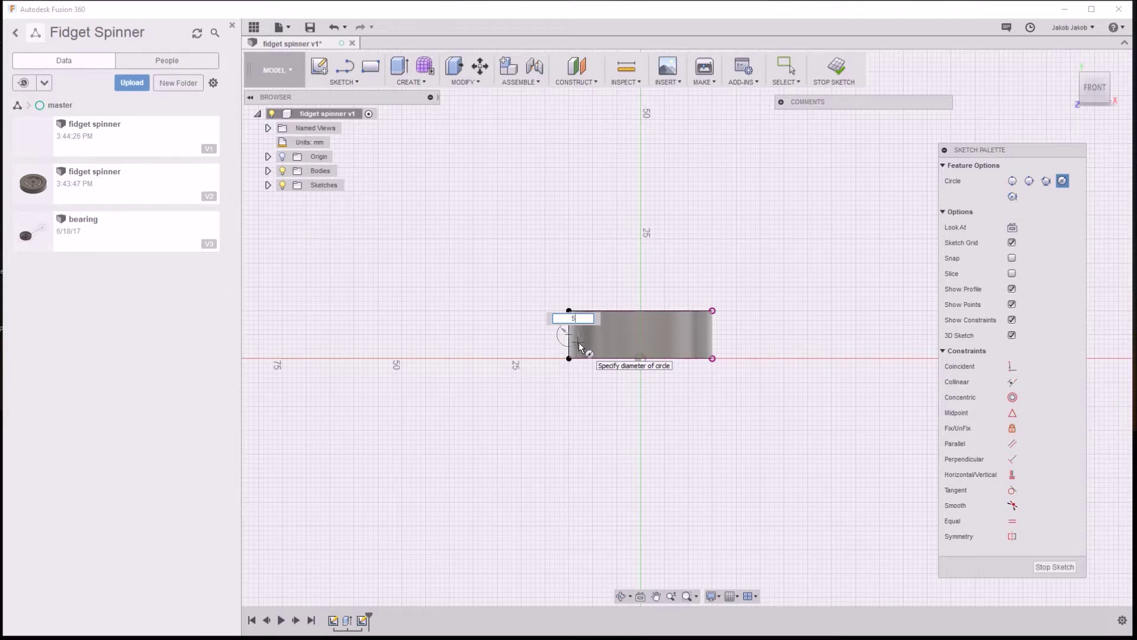
click(578, 342)
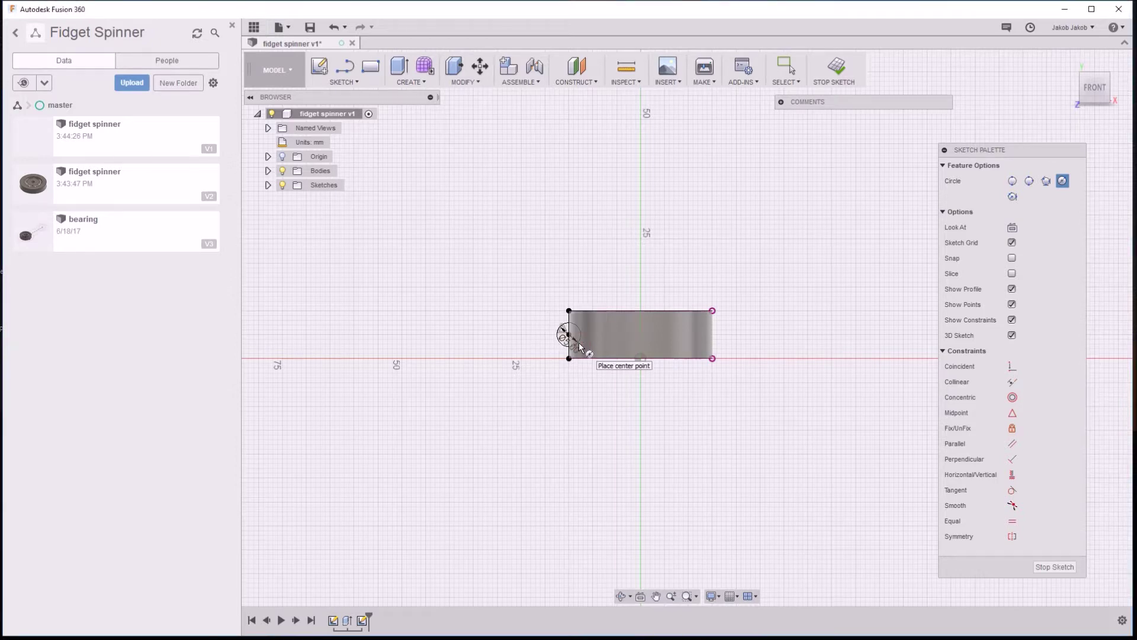
click(1048, 567)
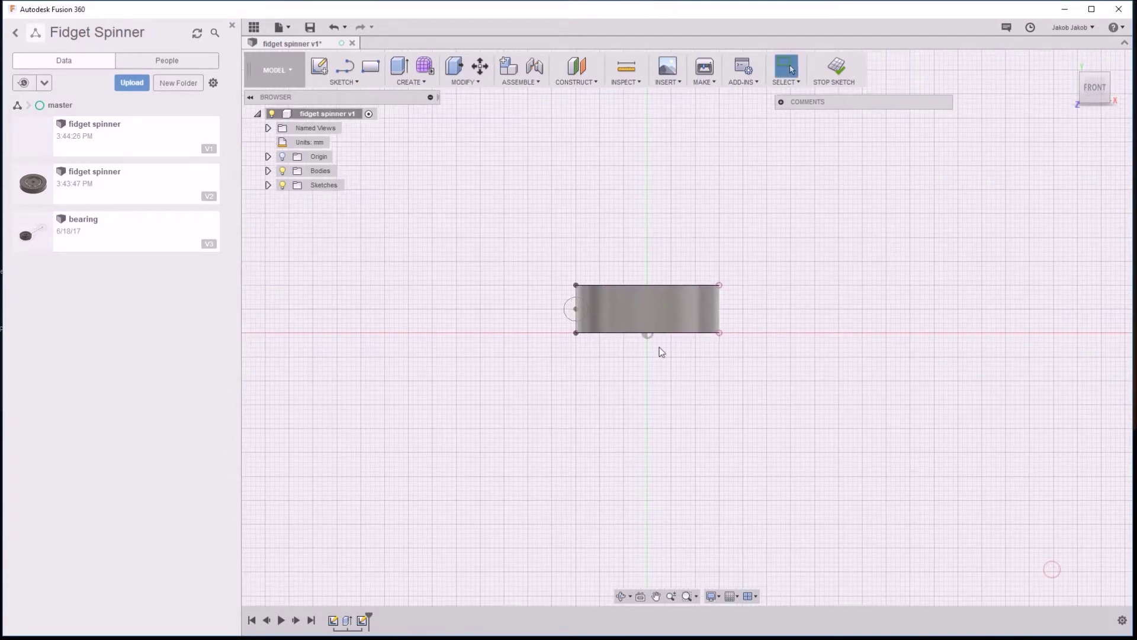
click(402, 83)
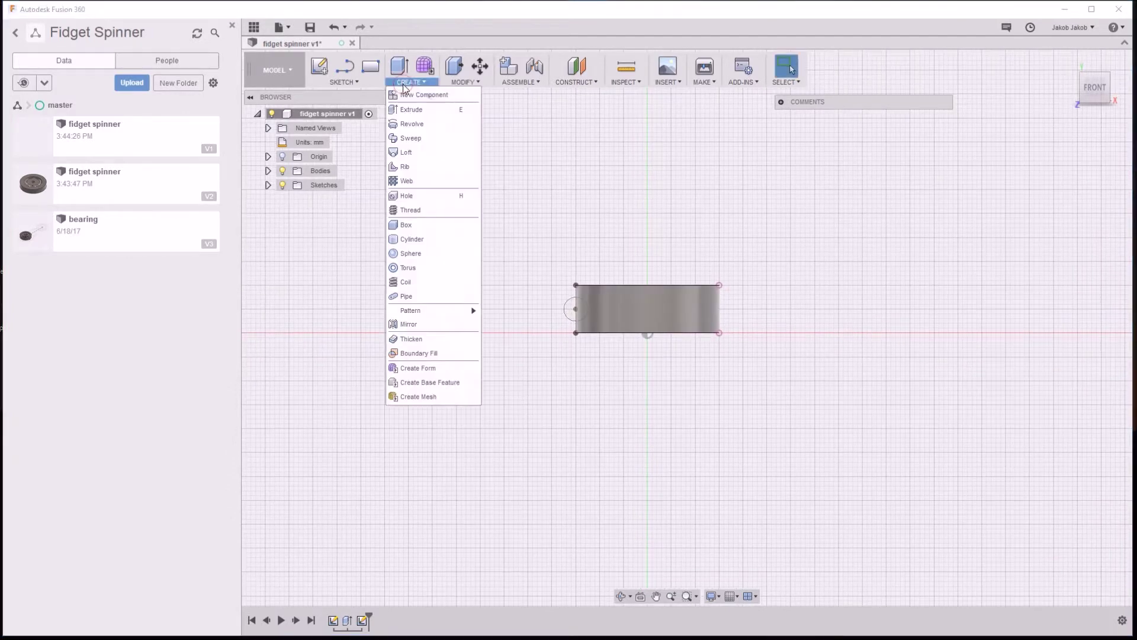
Revolve the half-circle profile 360° around the vertical axis as a cut, grooving the rim
click(422, 124)
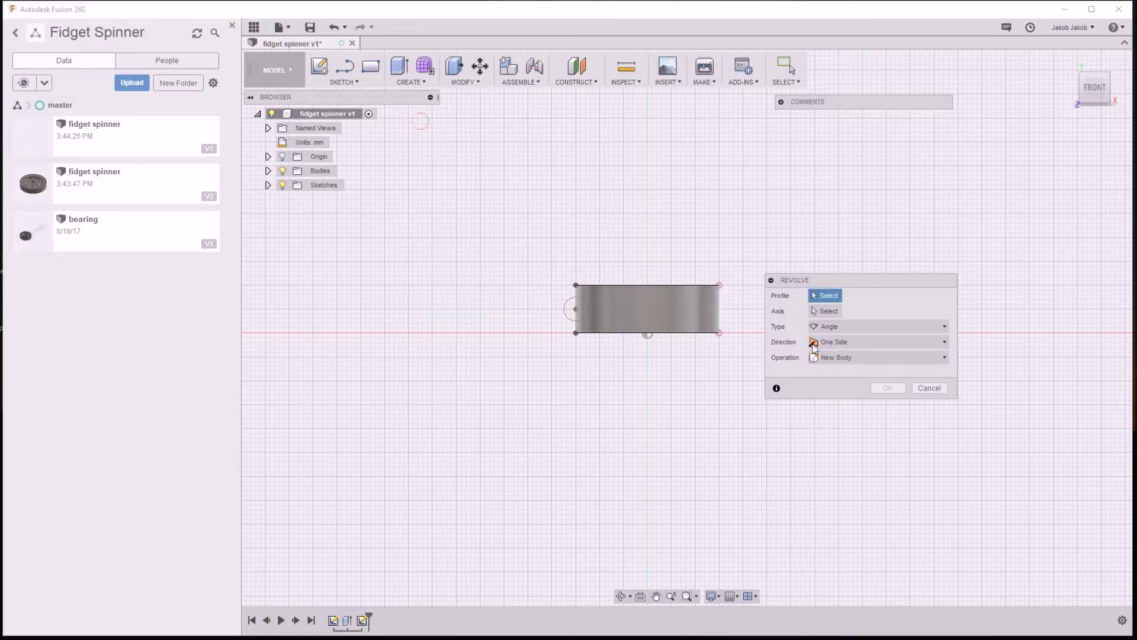
click(580, 308)
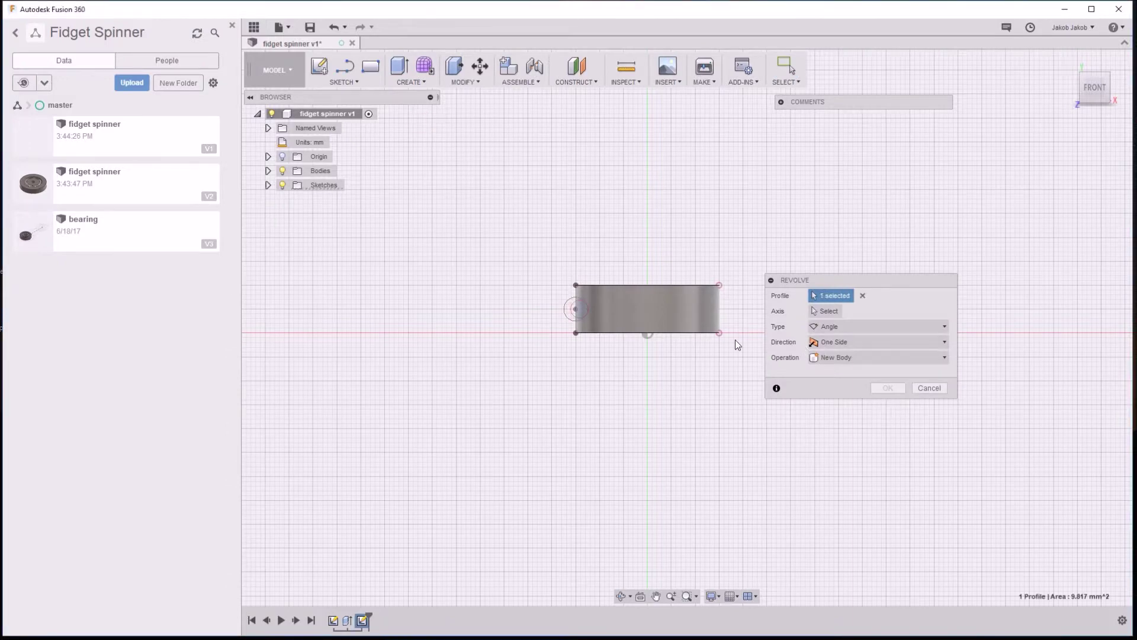
click(647, 280)
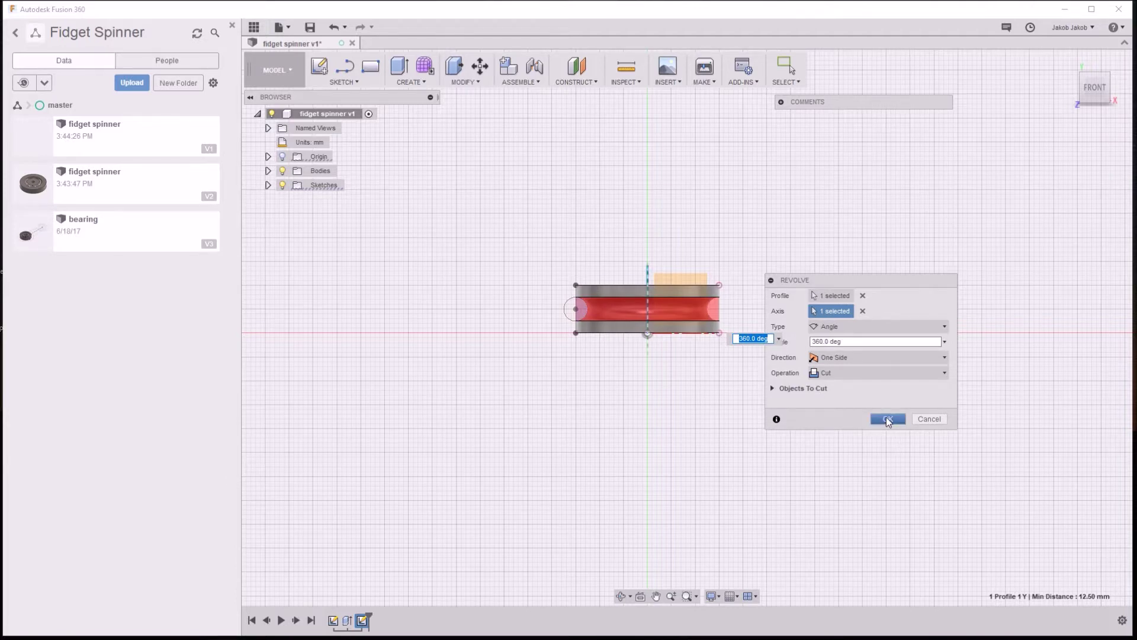
click(887, 419)
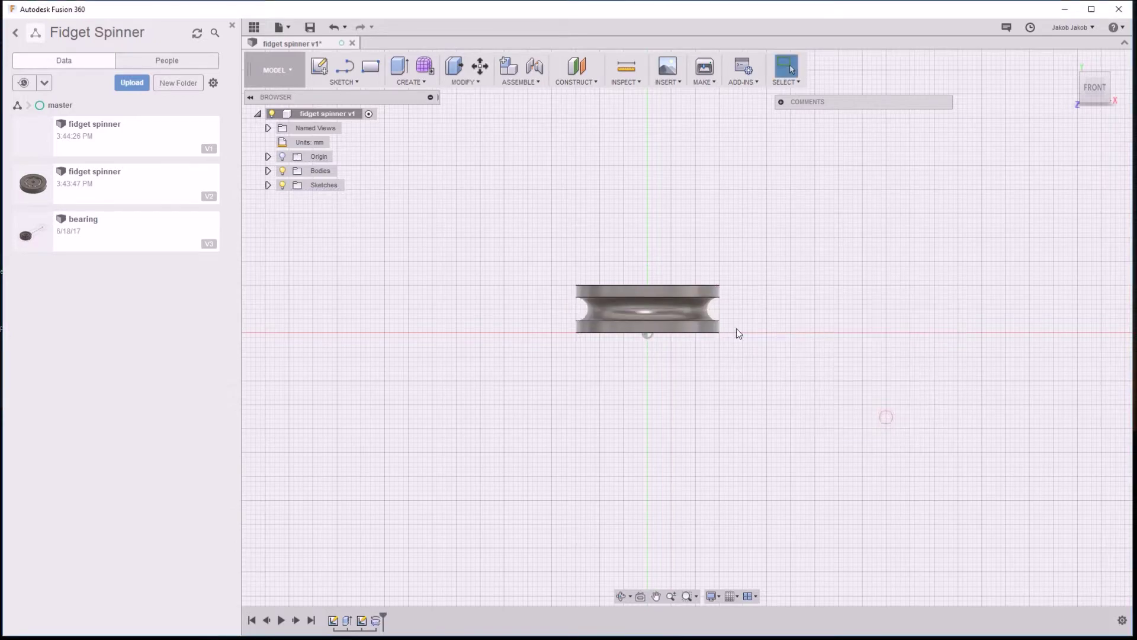
shift+middle_drag(740, 314, 748, 320)
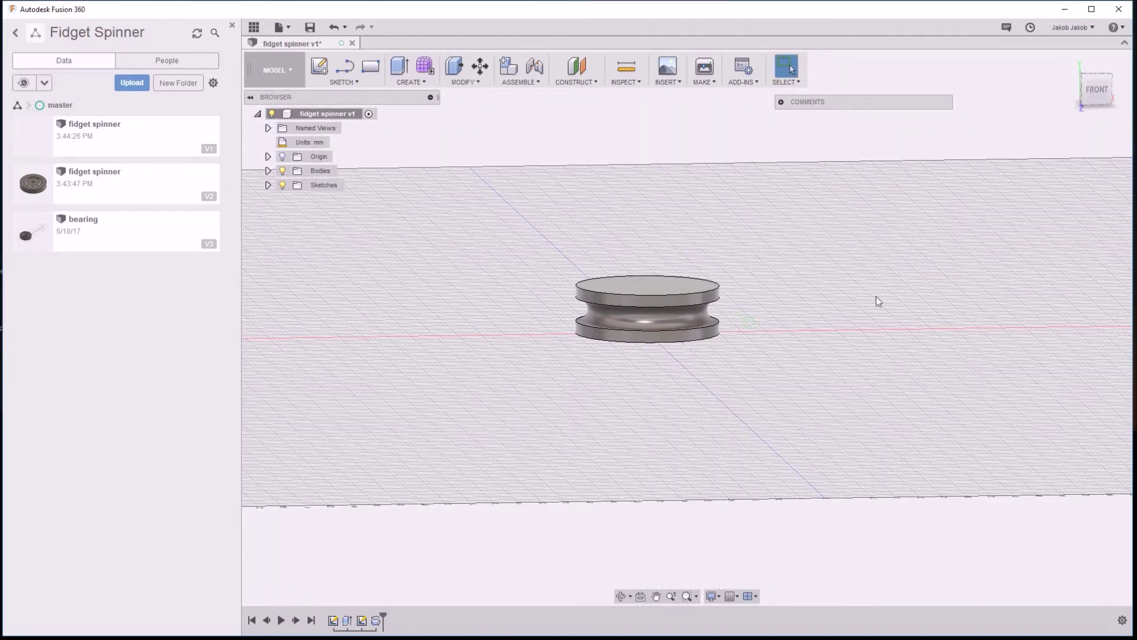
click(1096, 90)
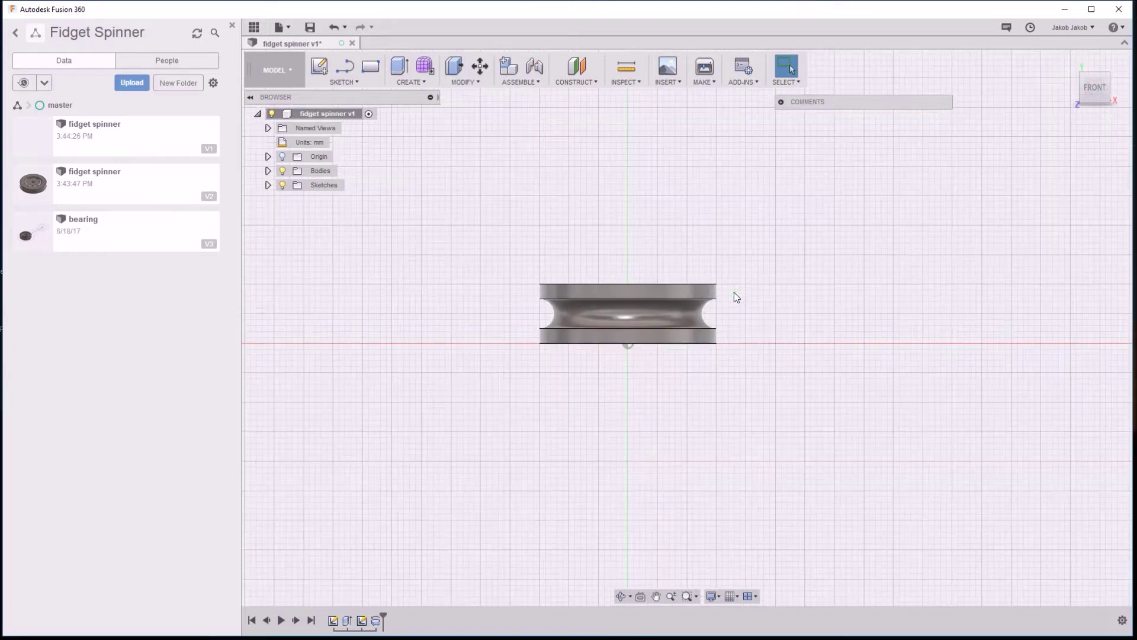
scroll(734, 293, up, 2)
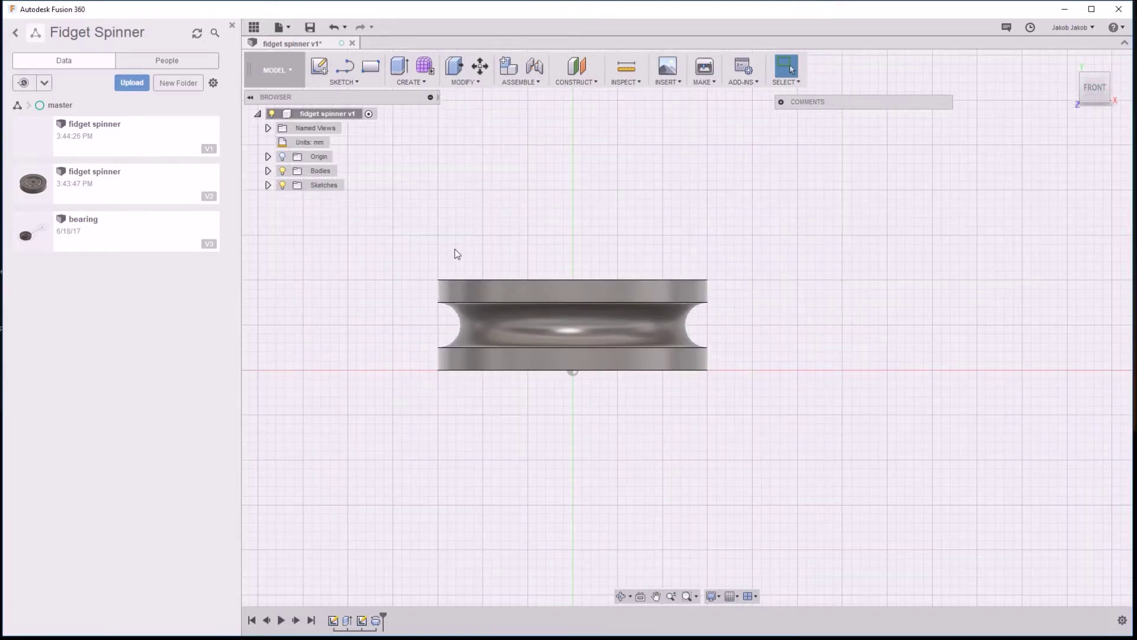
click(410, 81)
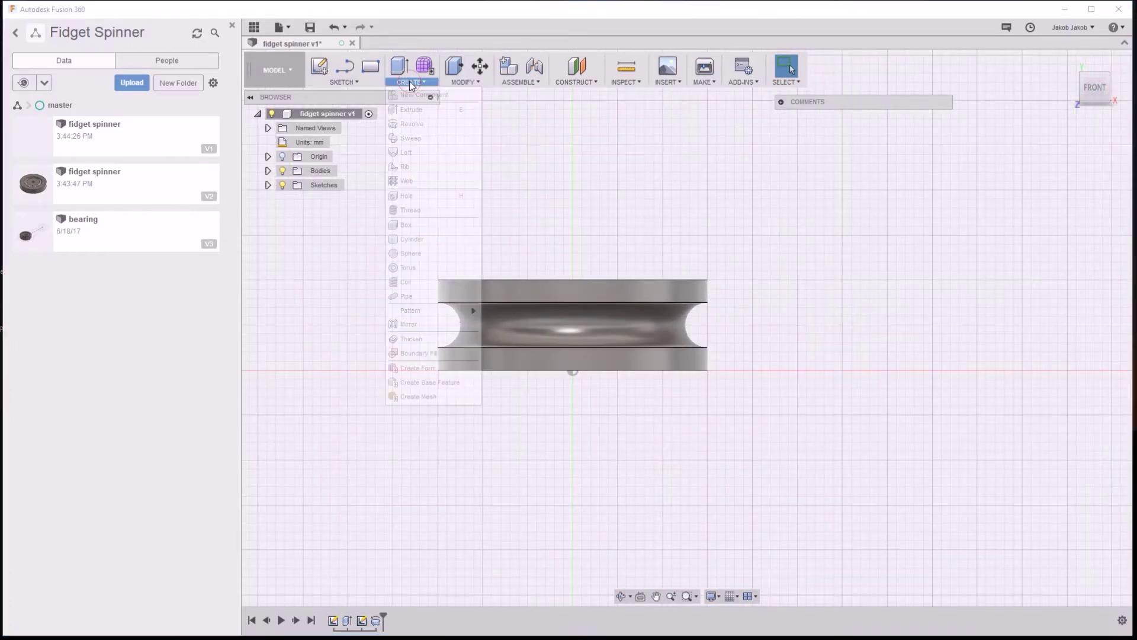
Sketch a horizontal line across the bearing on the front plane
click(418, 259)
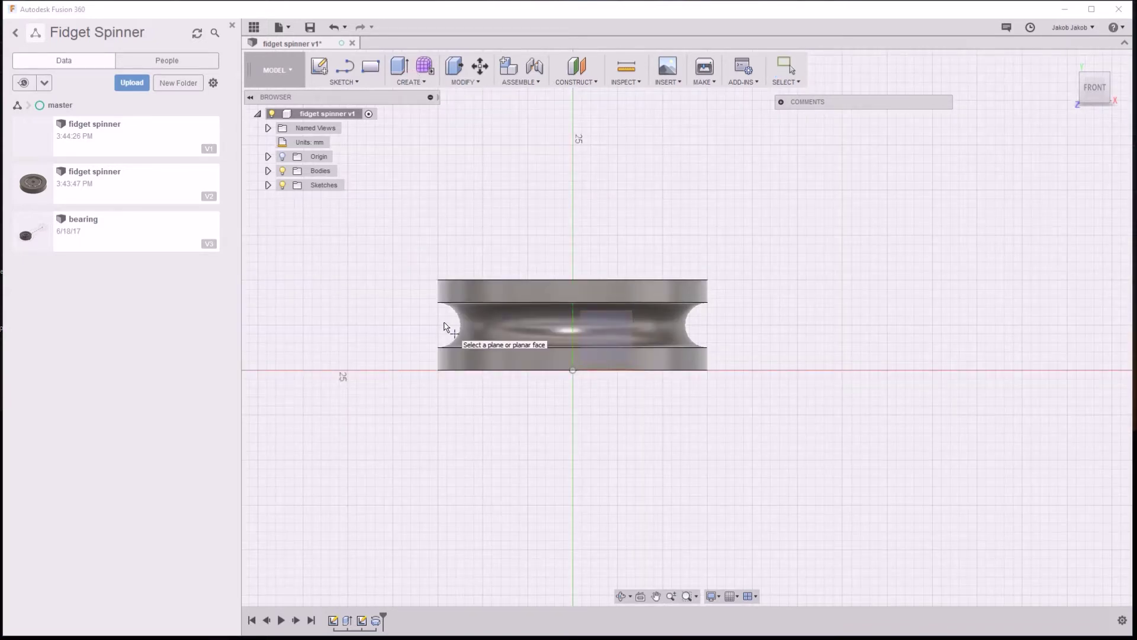
click(610, 334)
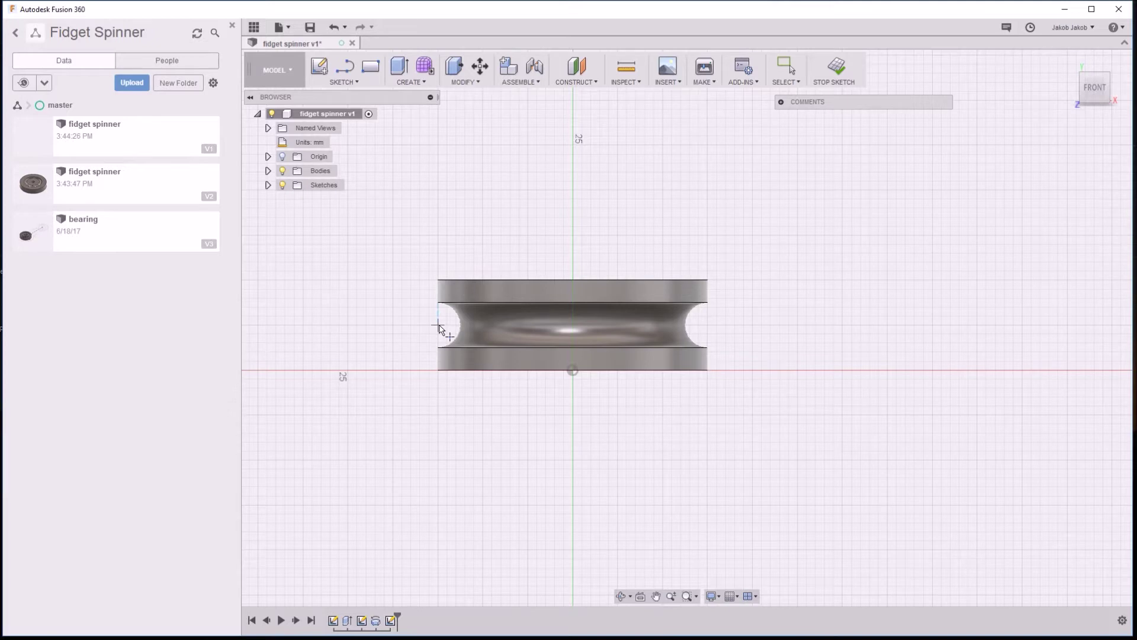
key(ctrl+z)
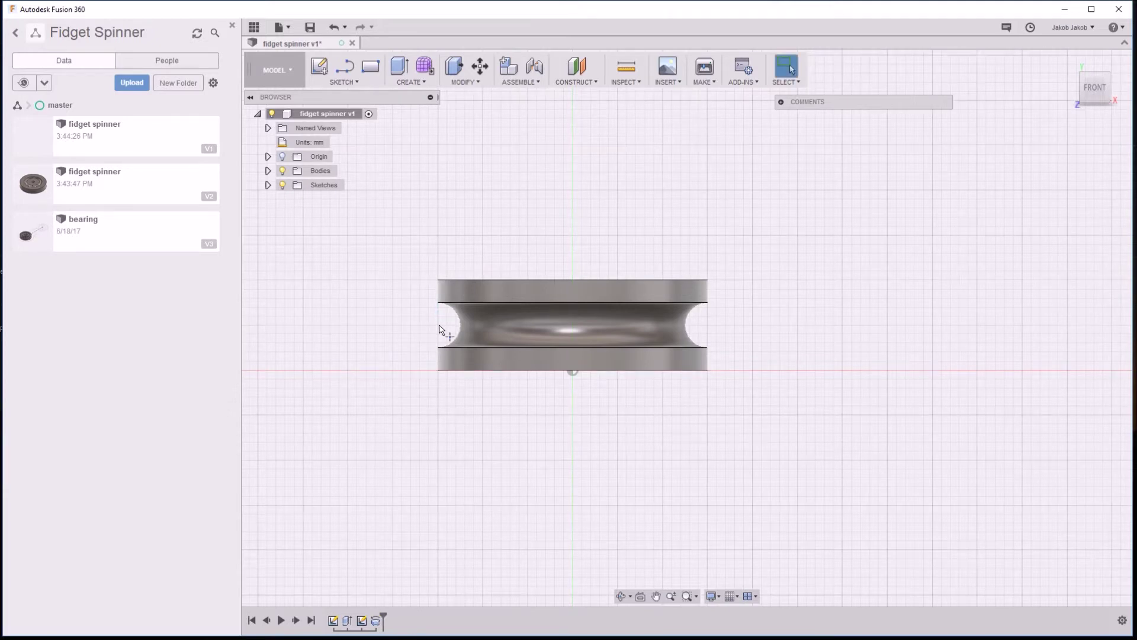
key(r)
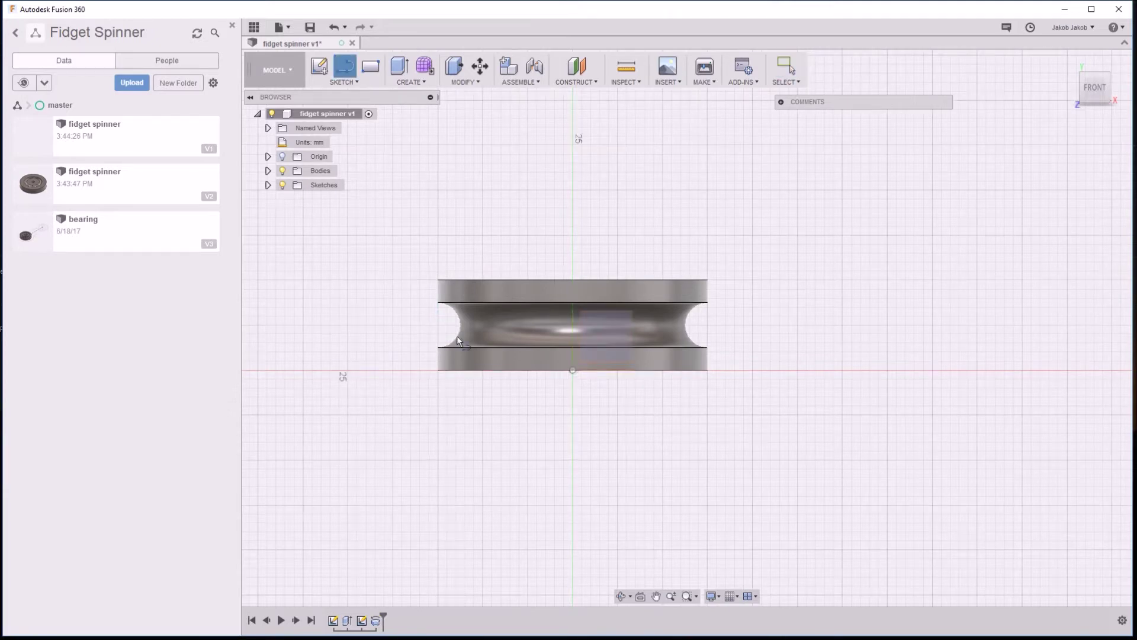
click(591, 341)
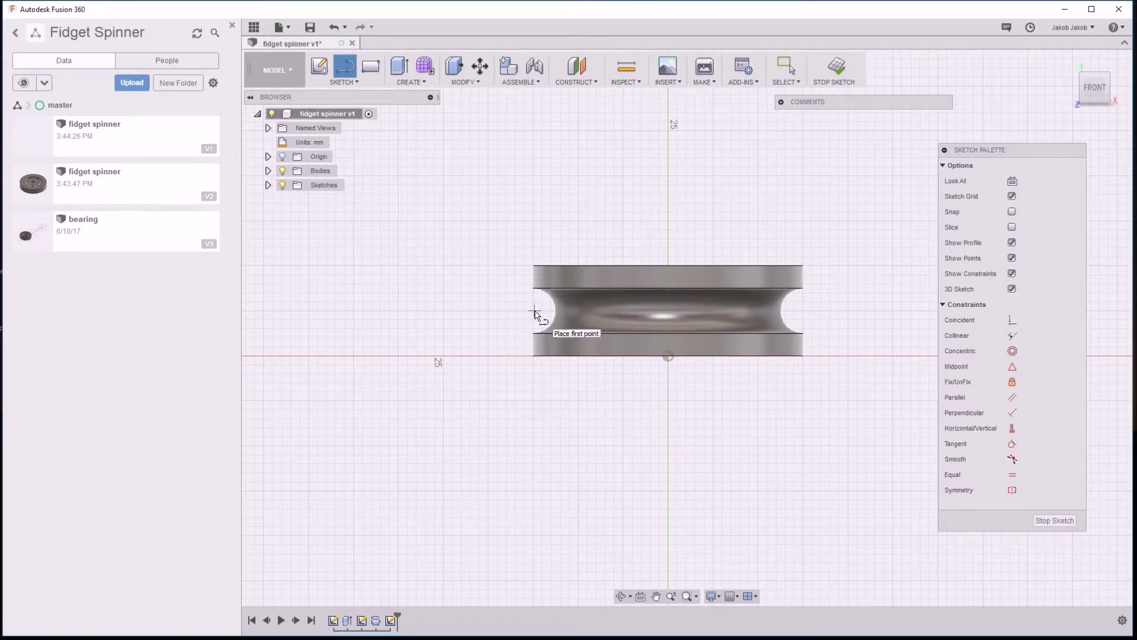
click(480, 311)
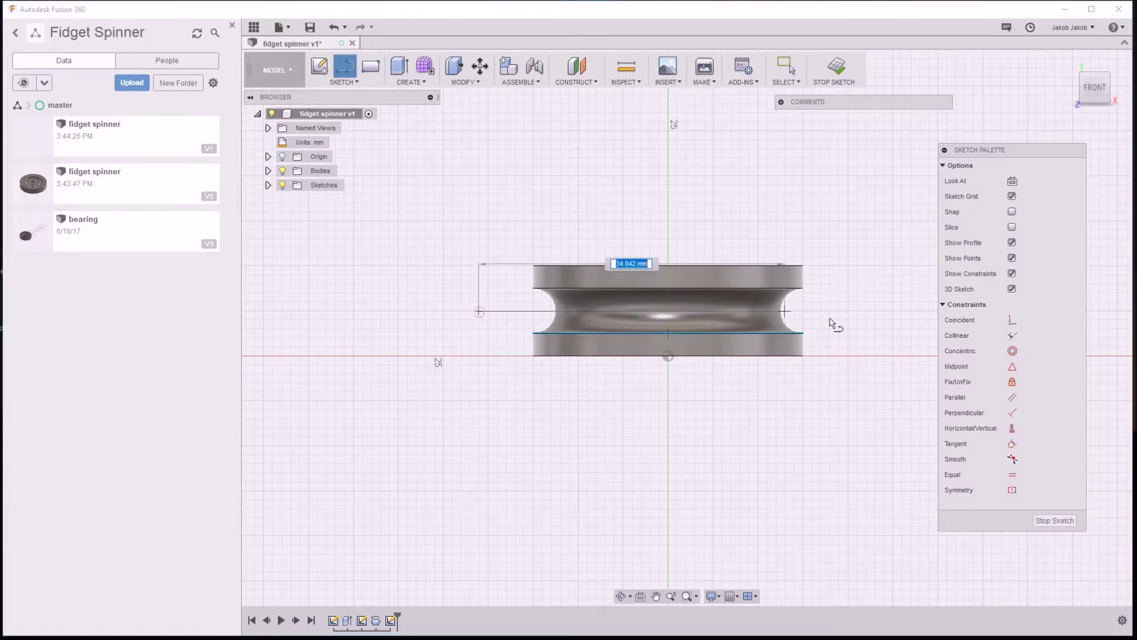
click(870, 311)
drag(870, 312, 853, 358)
key(Escape)
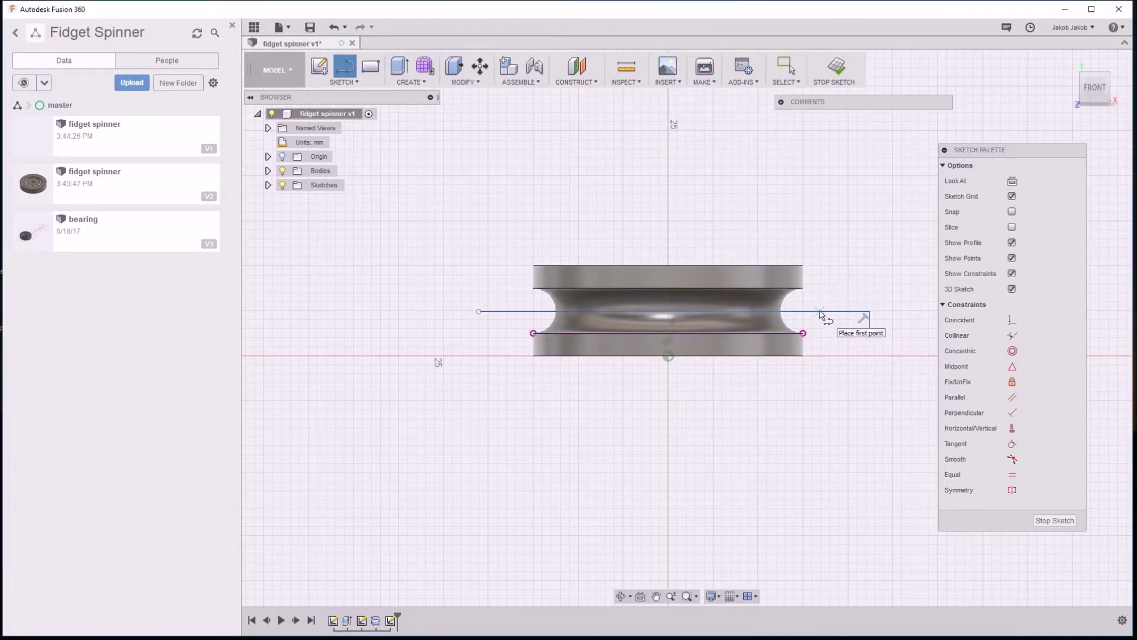
key(Escape)
Make the line construction and dimension it 5 mm from the origin
click(821, 312)
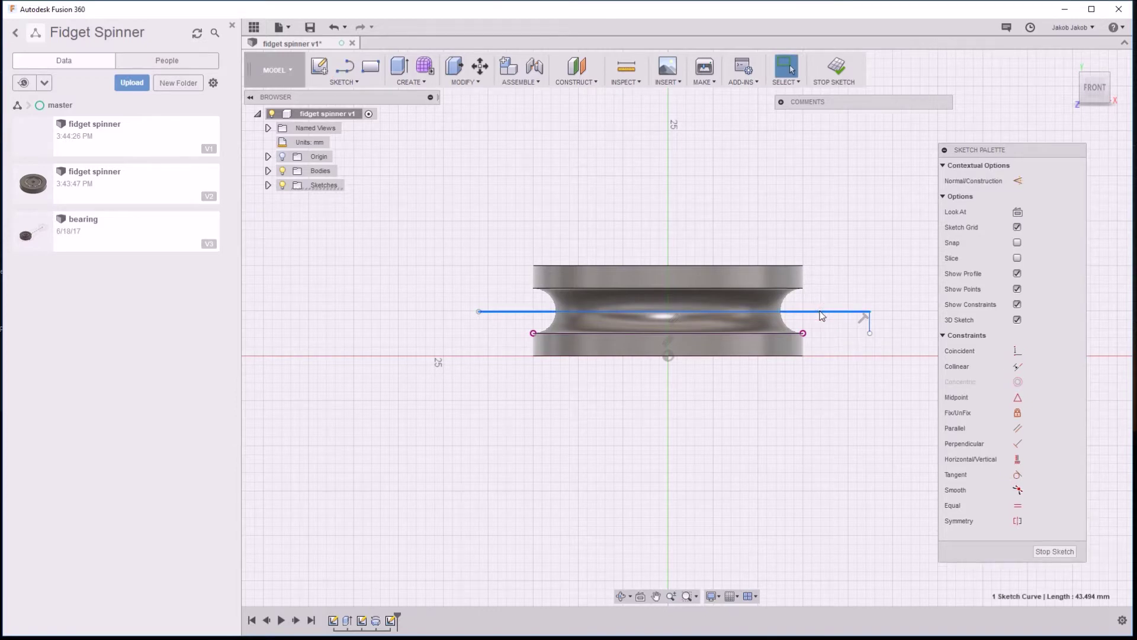
key(x)
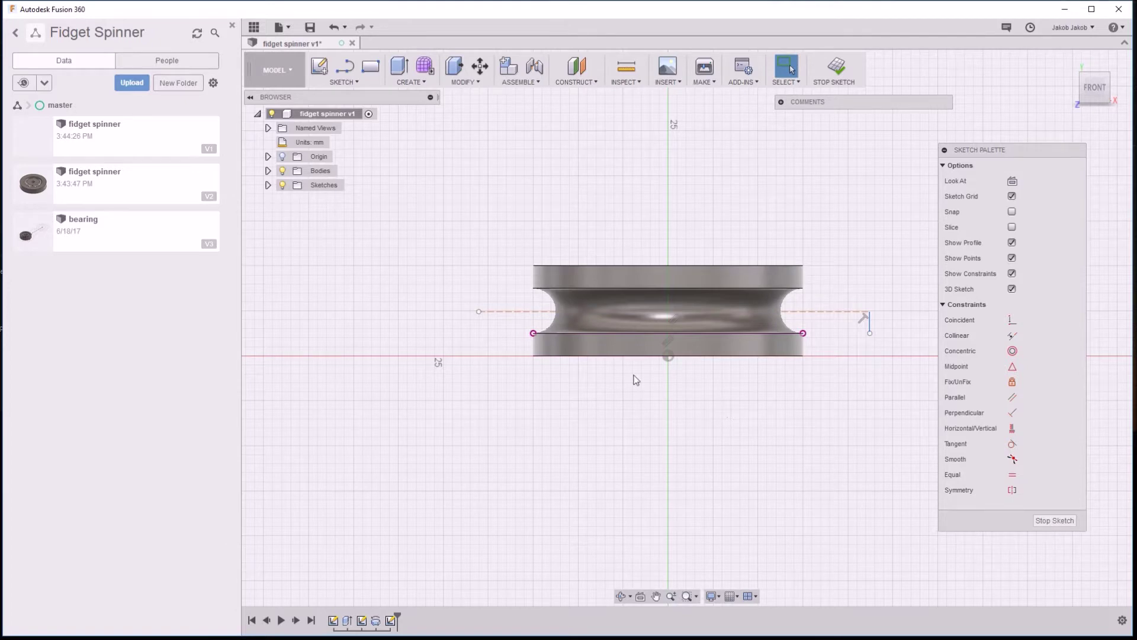
click(502, 312)
click(667, 357)
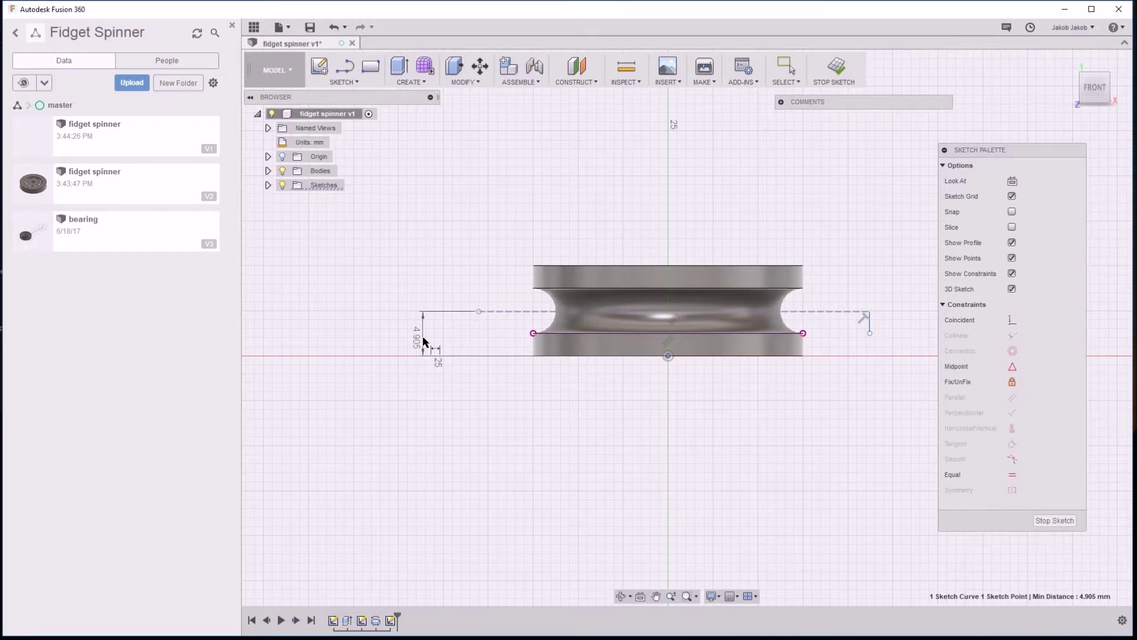
click(423, 342)
text(5)
key(Return)
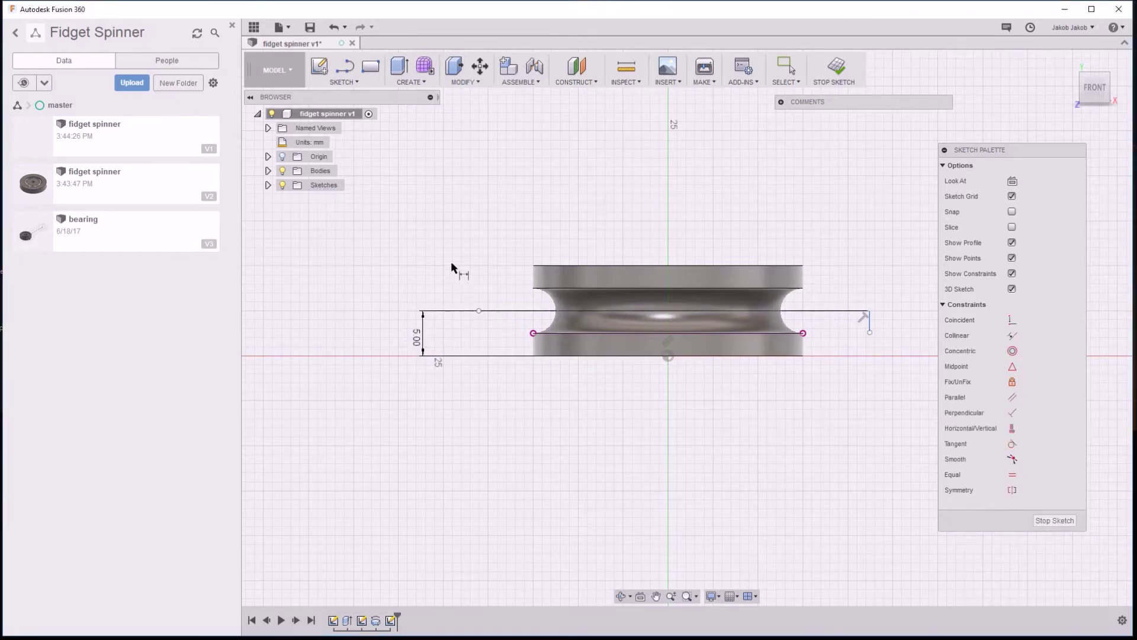
click(345, 83)
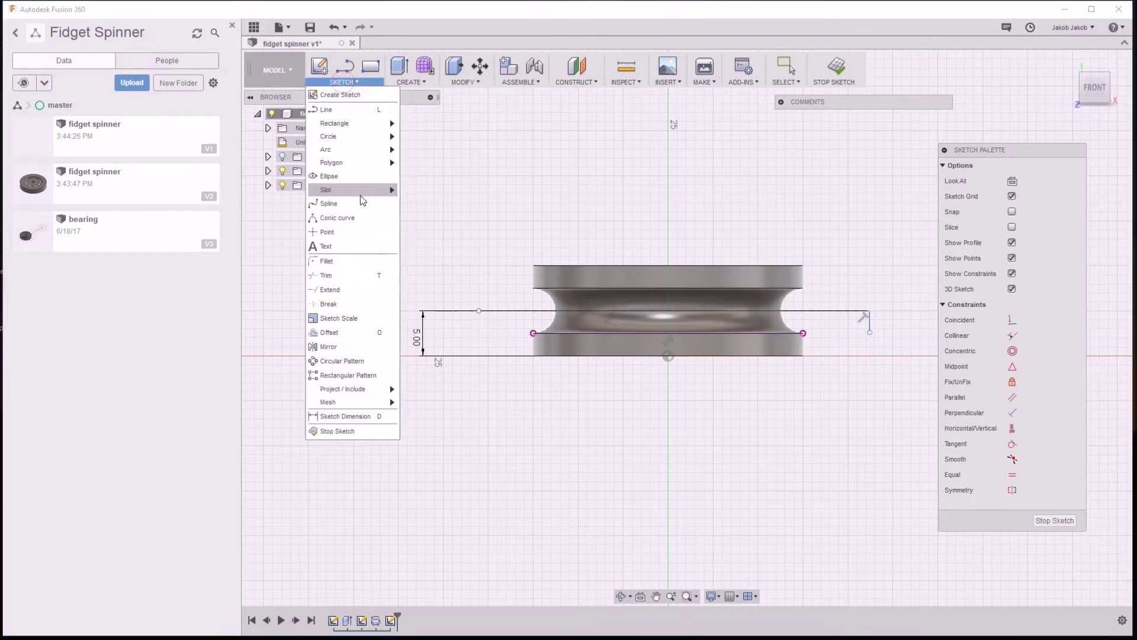
Add a 5 mm sphere as a new body centred on the construction line at the groove
click(411, 83)
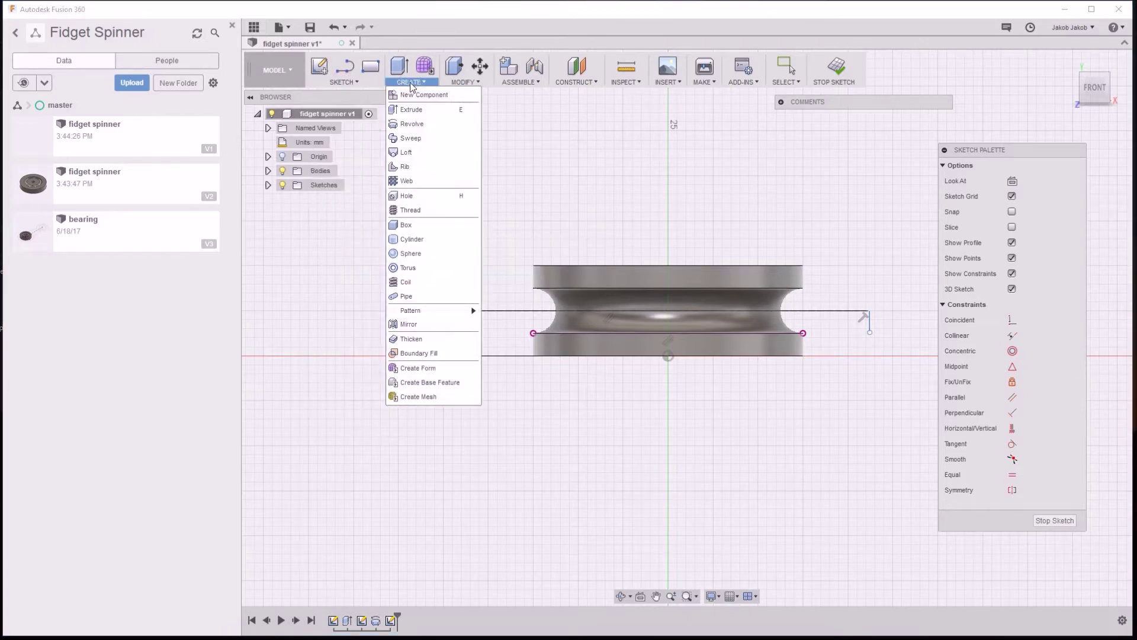
click(424, 251)
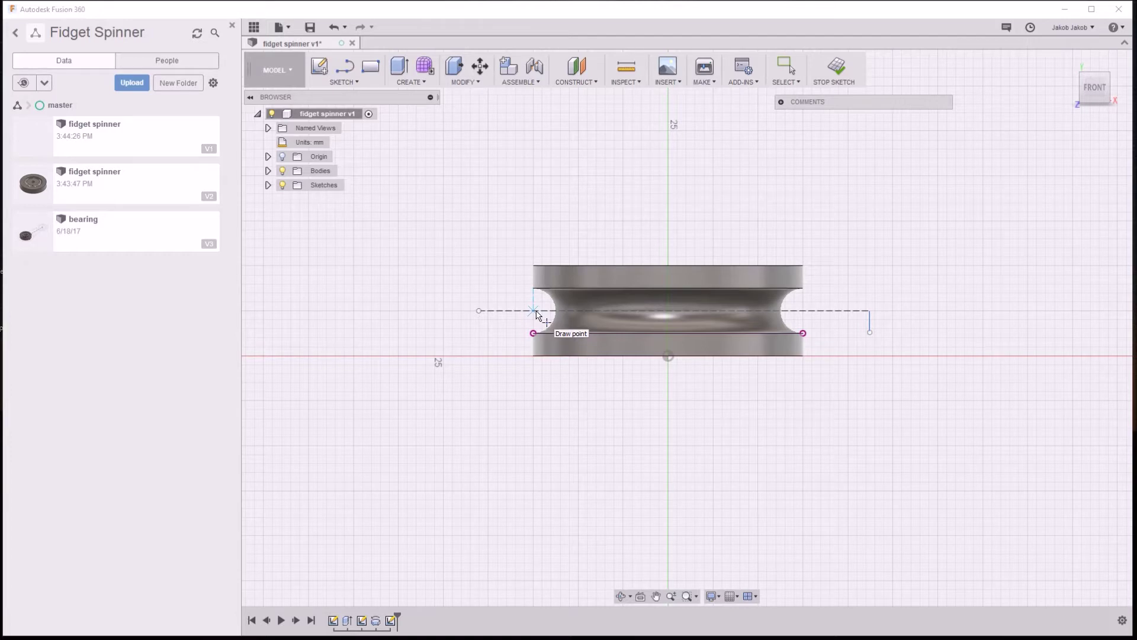
click(534, 310)
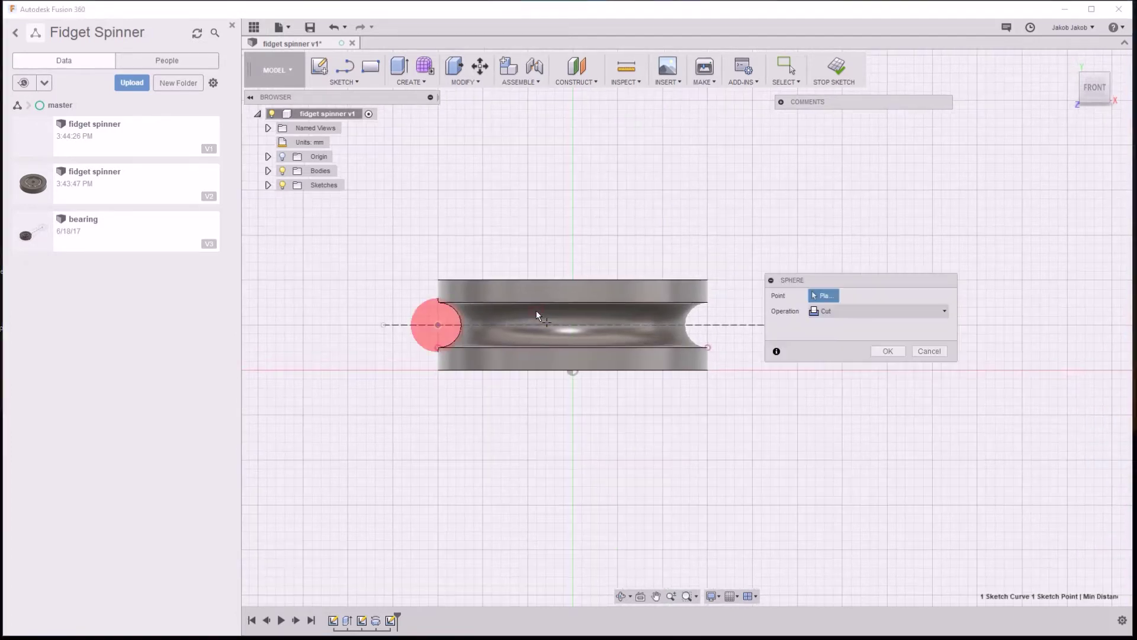
click(816, 311)
text(5)
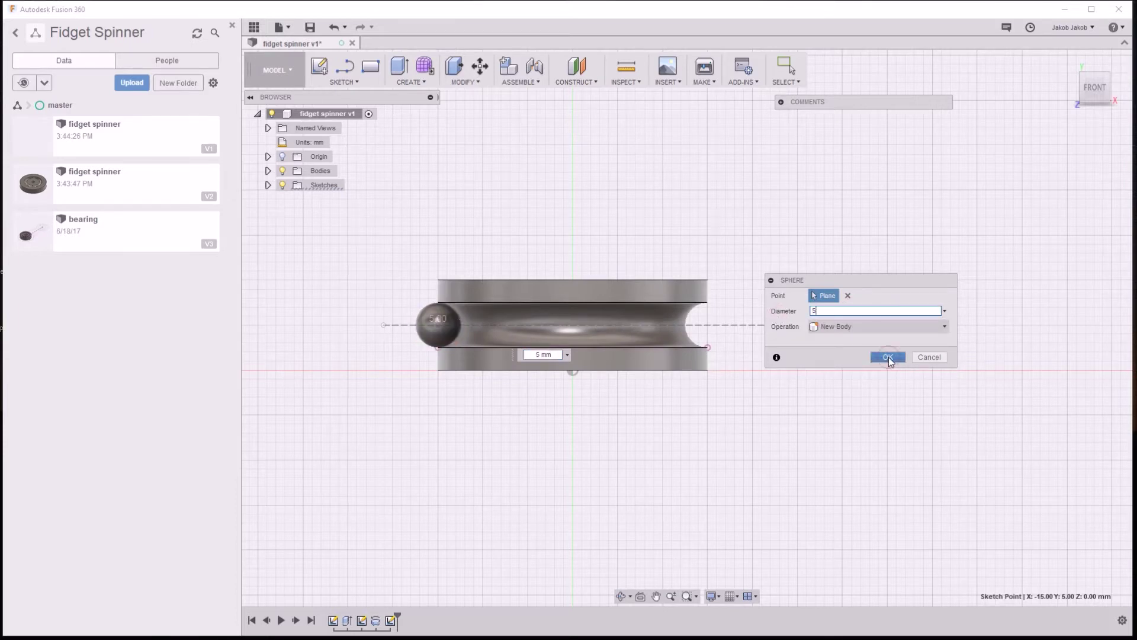
click(888, 357)
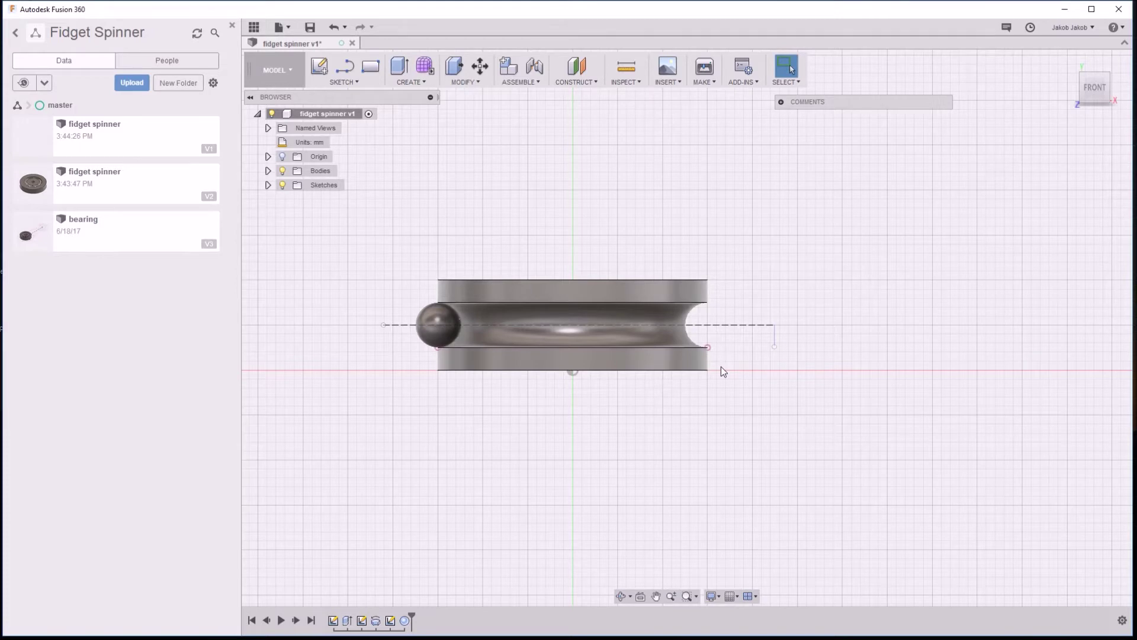
shift+middle_drag(520, 238, 547, 211)
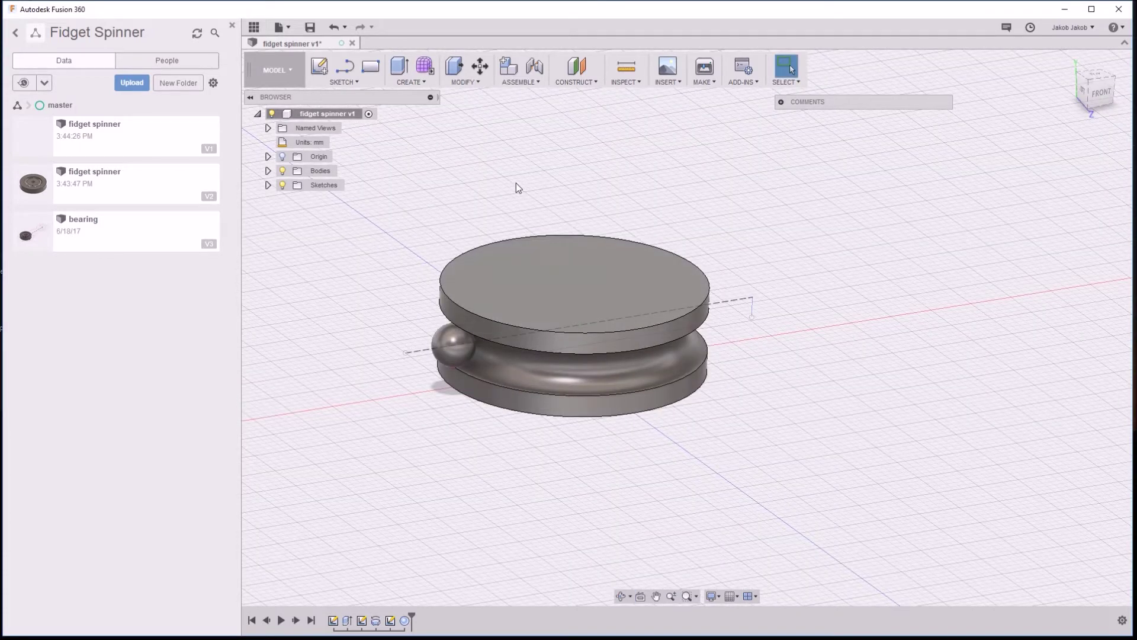
click(457, 355)
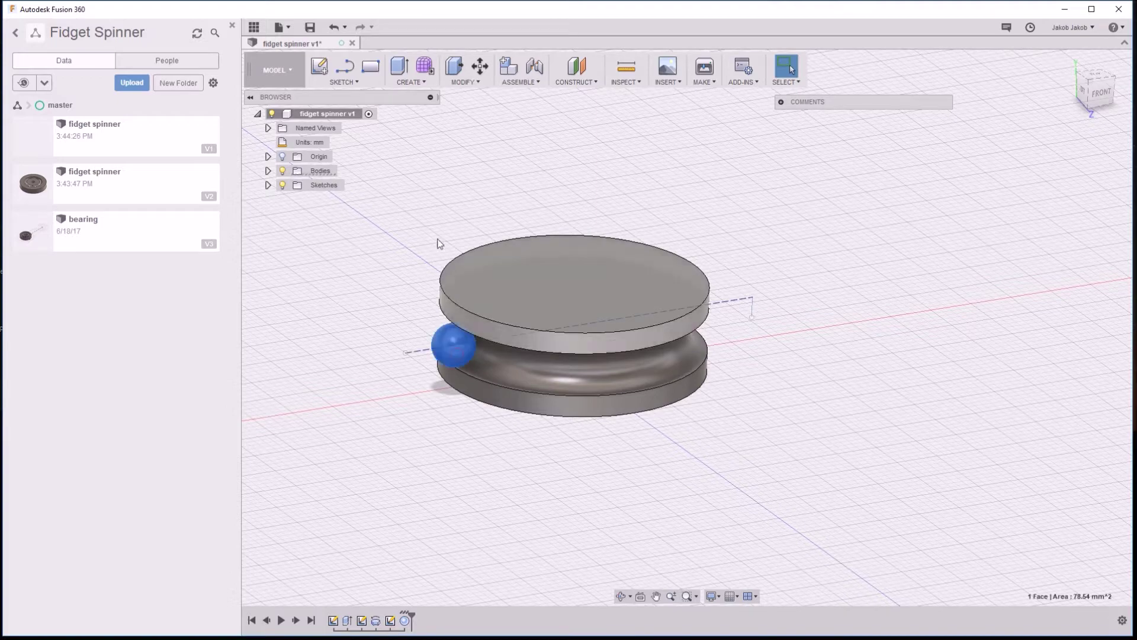
Start a circular pattern of the ball around the bearing's circular top edge
click(347, 82)
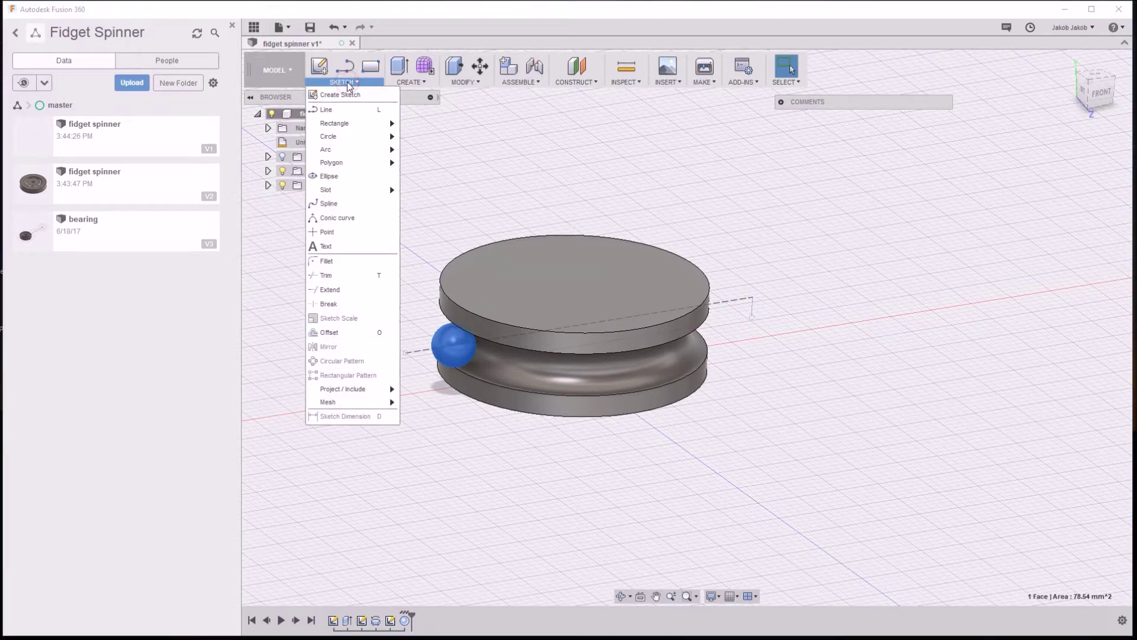
click(409, 82)
mouse_move(410, 310)
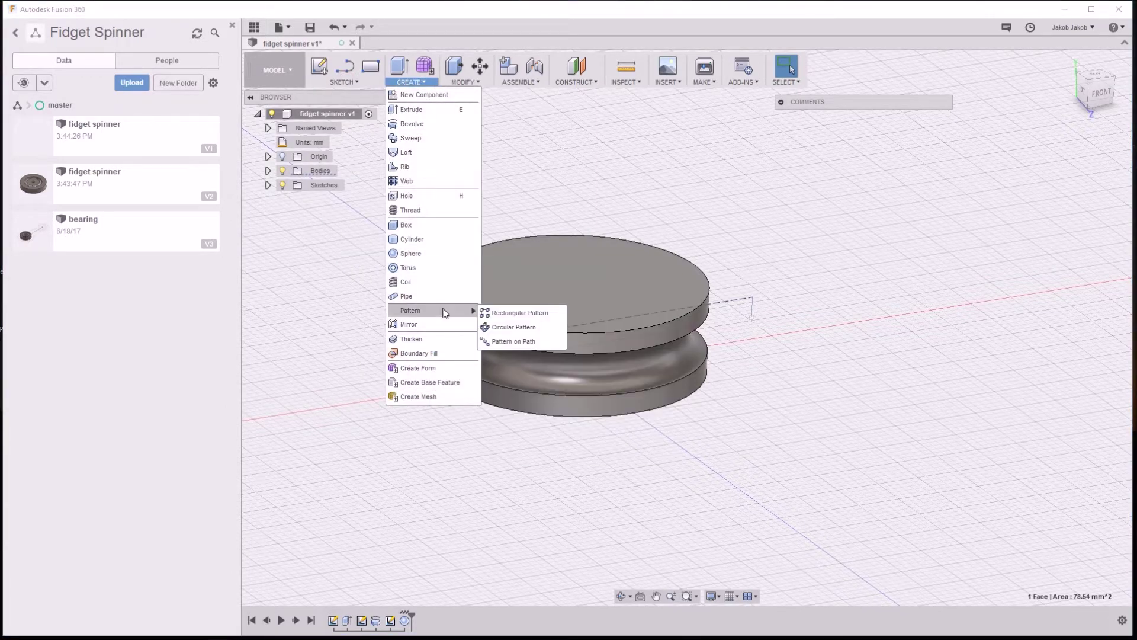
click(512, 327)
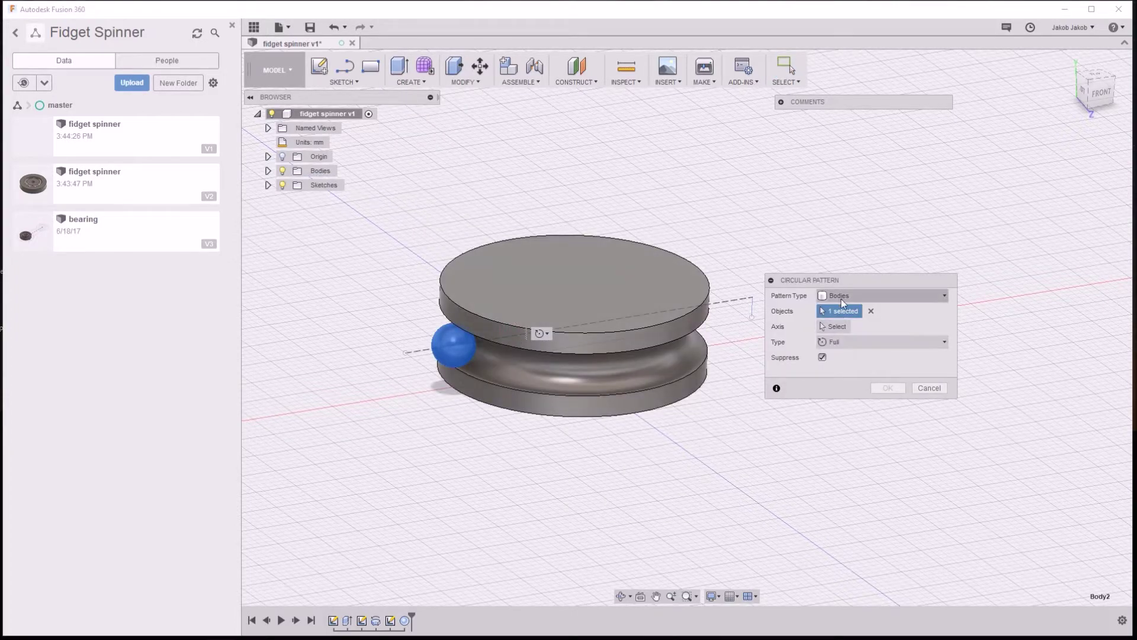
click(834, 327)
click(602, 331)
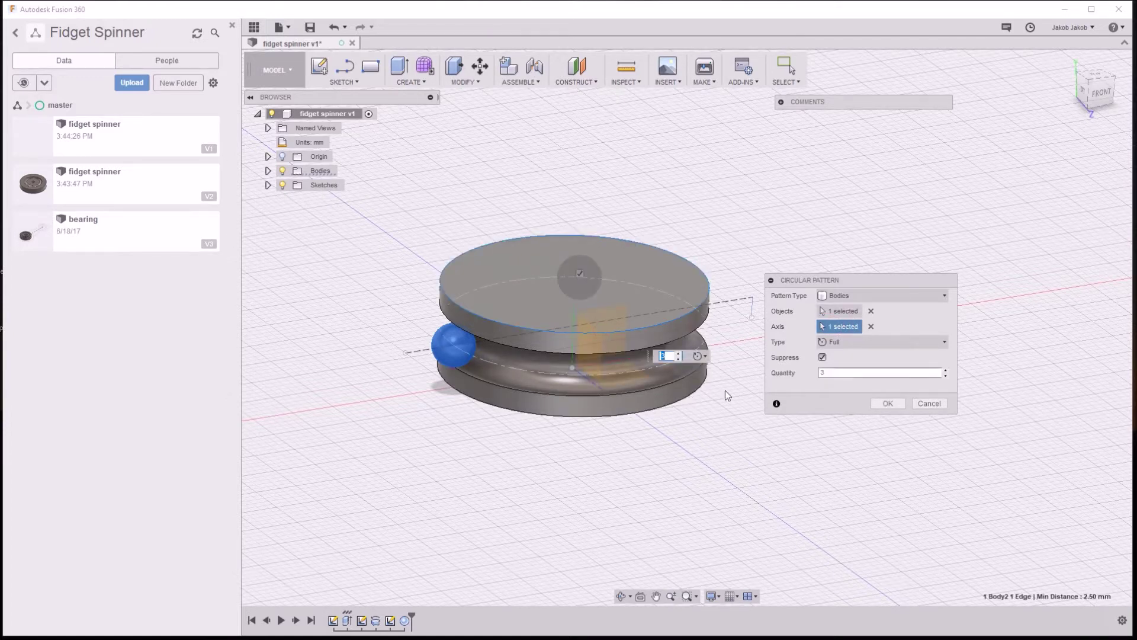
Raise the pattern quantity to 12 balls and apply the circular pattern
click(945, 369)
click(945, 370)
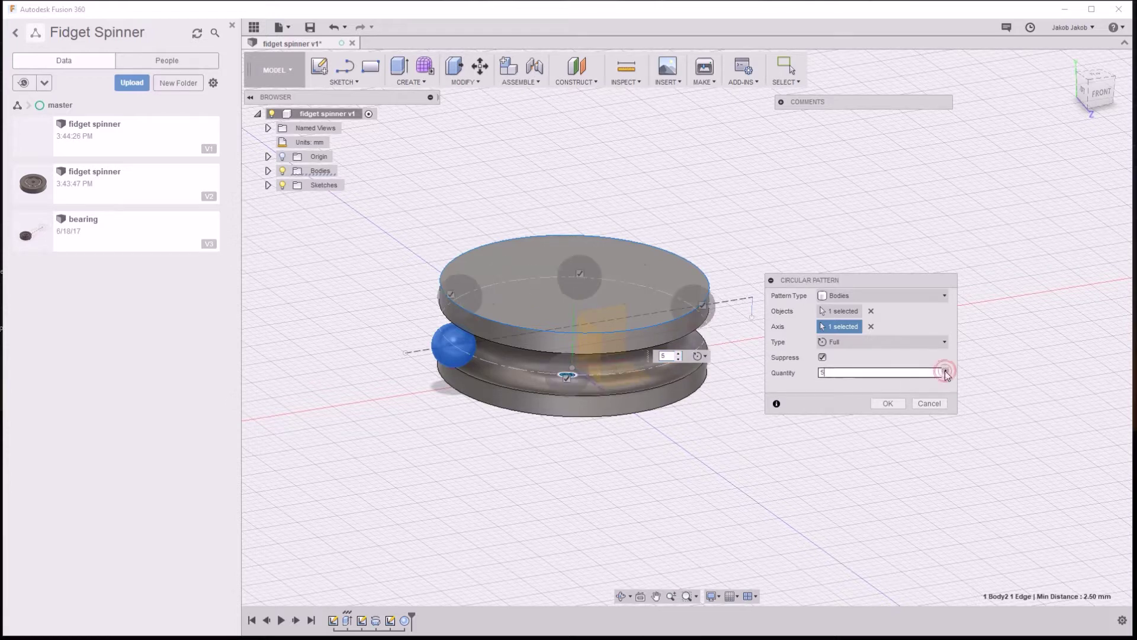
click(945, 369)
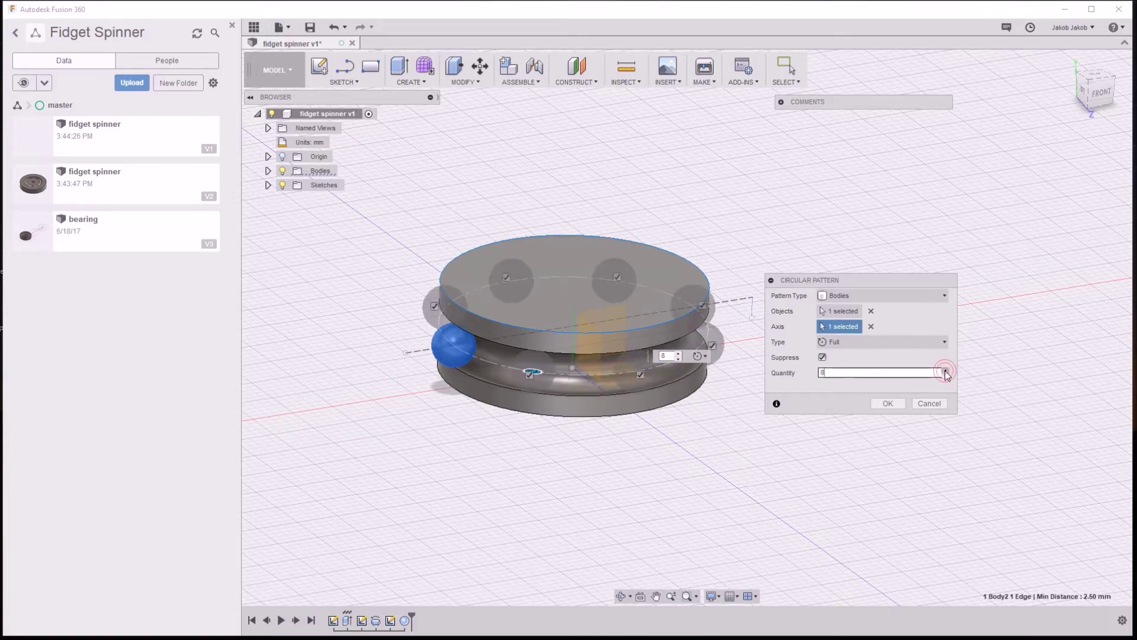
click(945, 370)
click(945, 370)
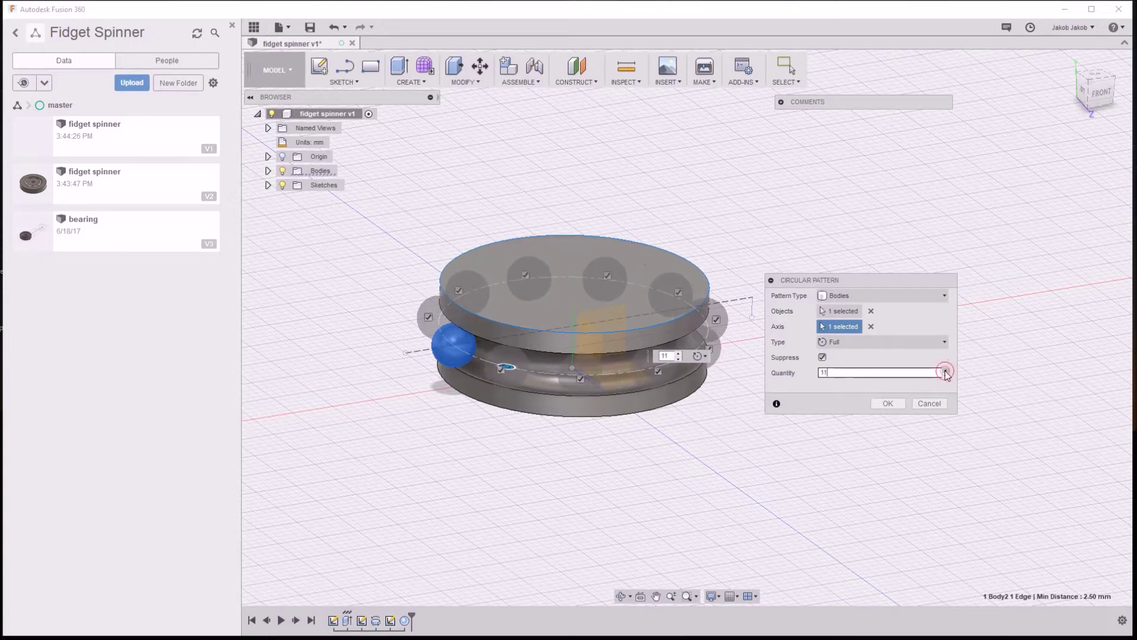
click(945, 370)
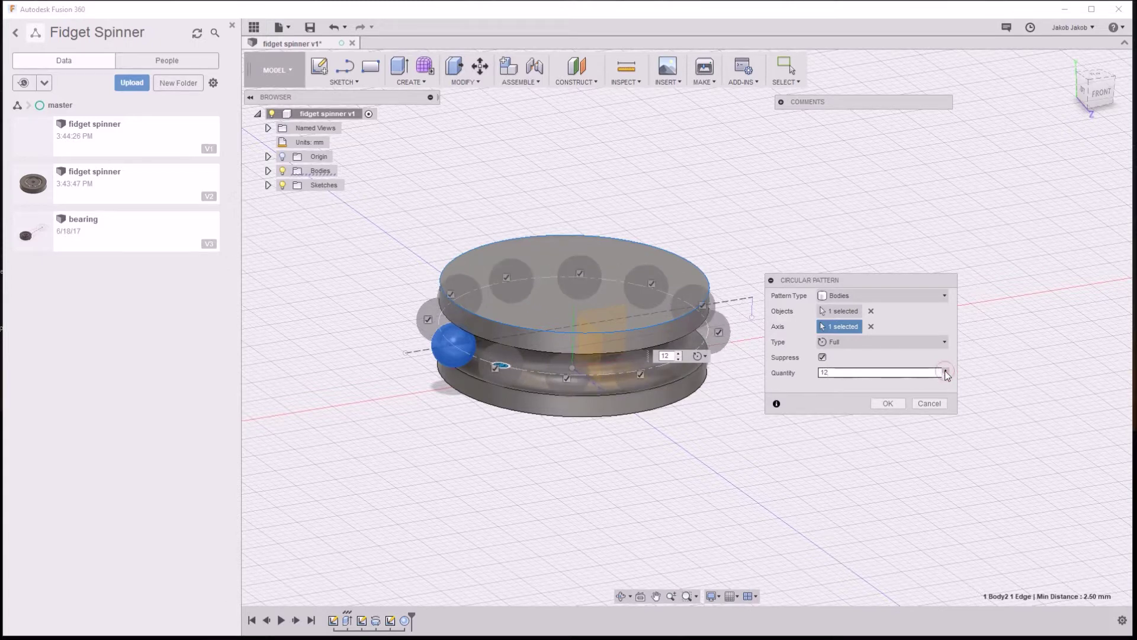
click(885, 405)
mouse_move(779, 414)
shift+middle_down()
mouse_move(762, 446)
mouse_move(773, 467)
shift+middle_up()
key(Escape)
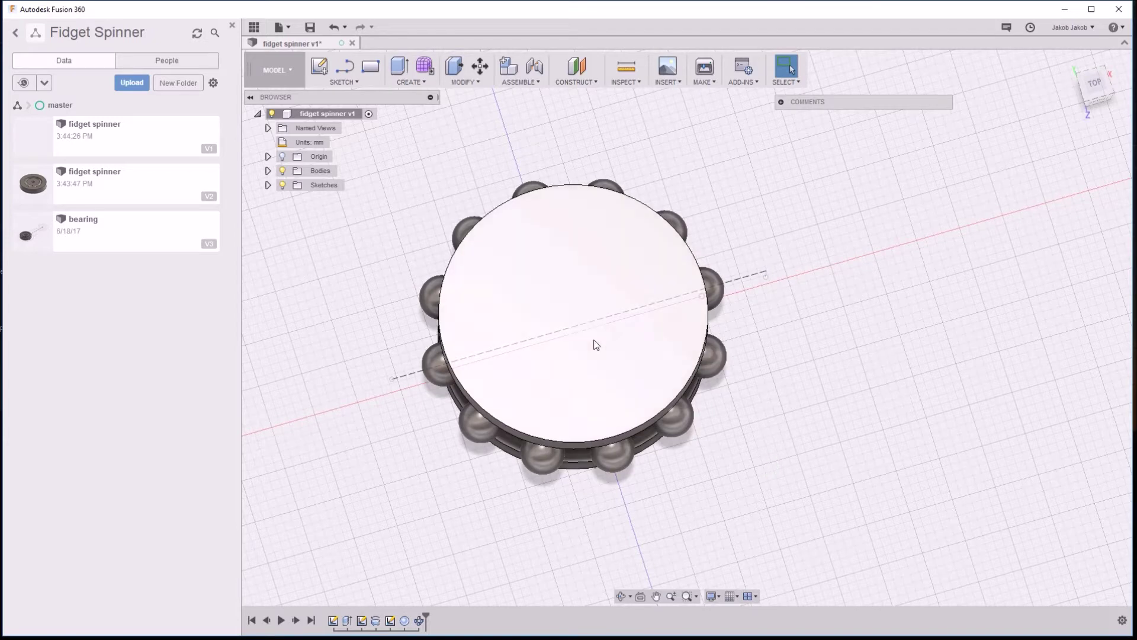
shift+middle_drag(791, 387, 777, 384)
click(551, 282)
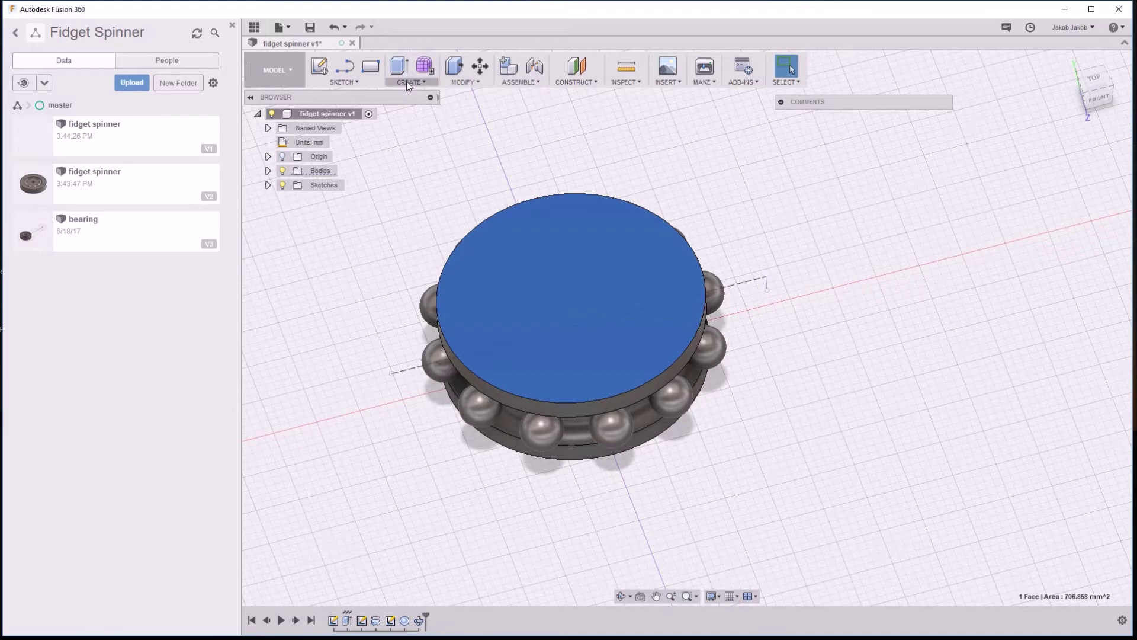
Sketch a small circle centred on the origin on the disc's top face
click(319, 66)
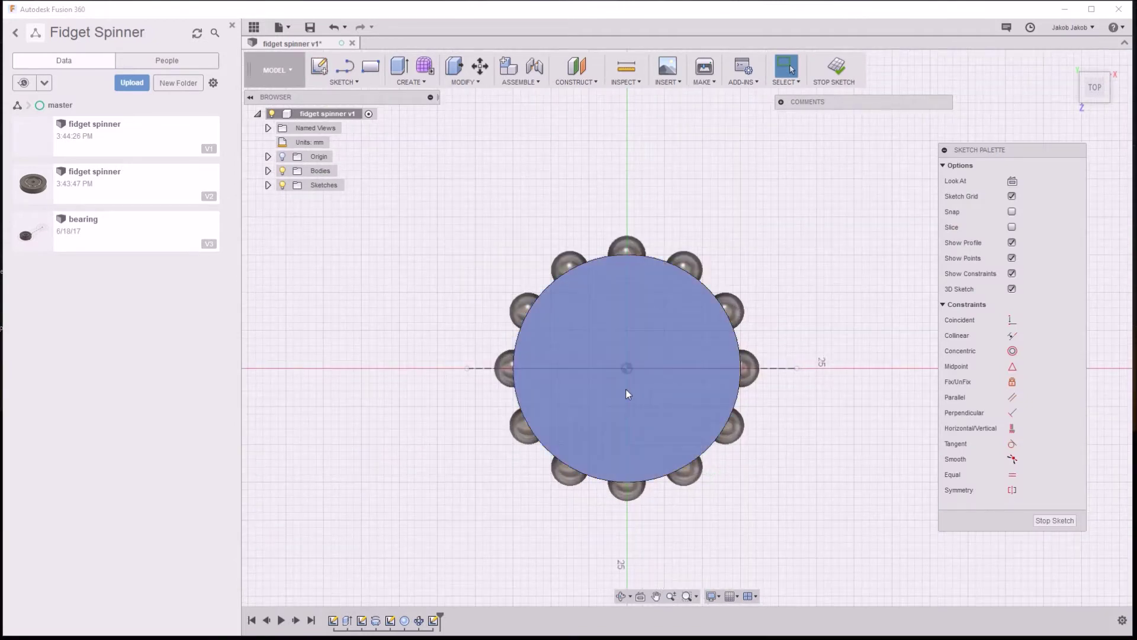
key(c)
click(626, 368)
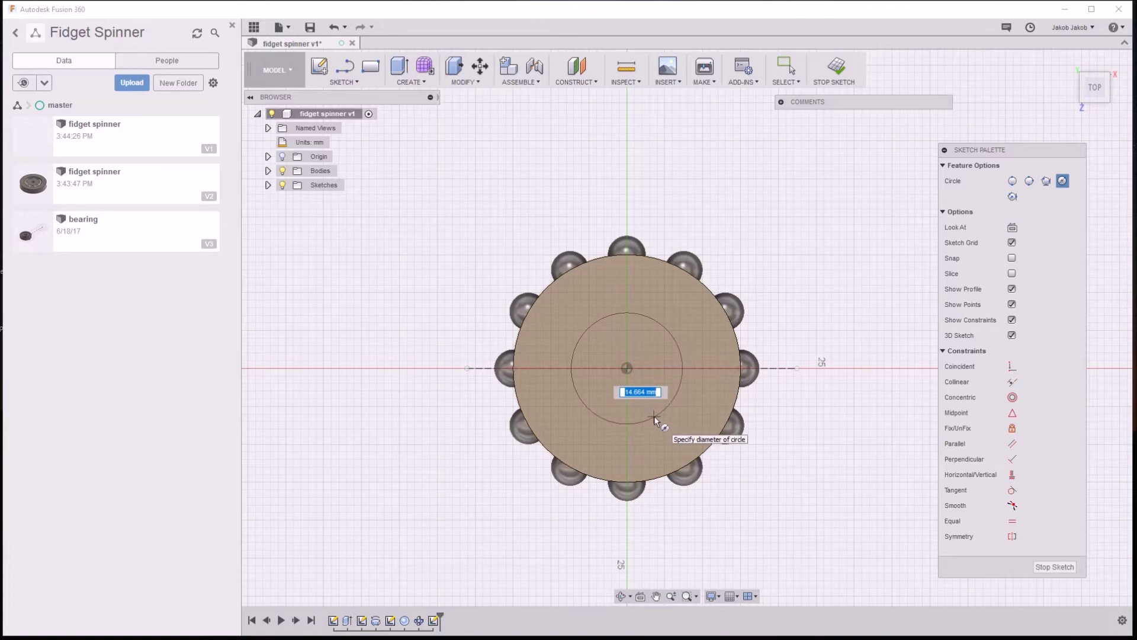
click(654, 416)
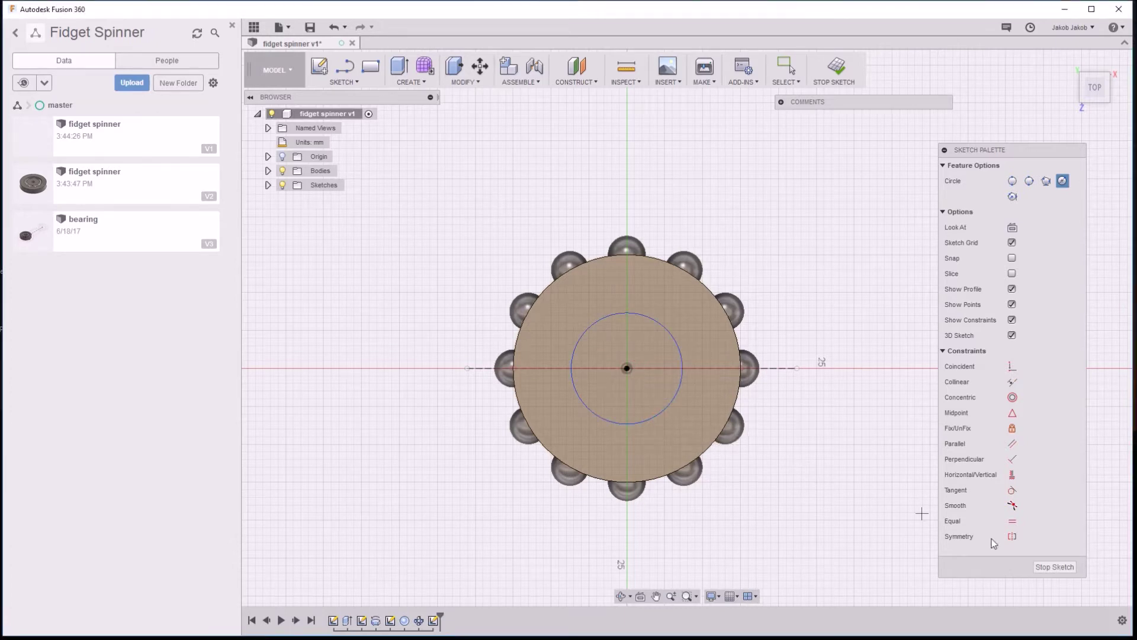
click(1055, 567)
click(604, 353)
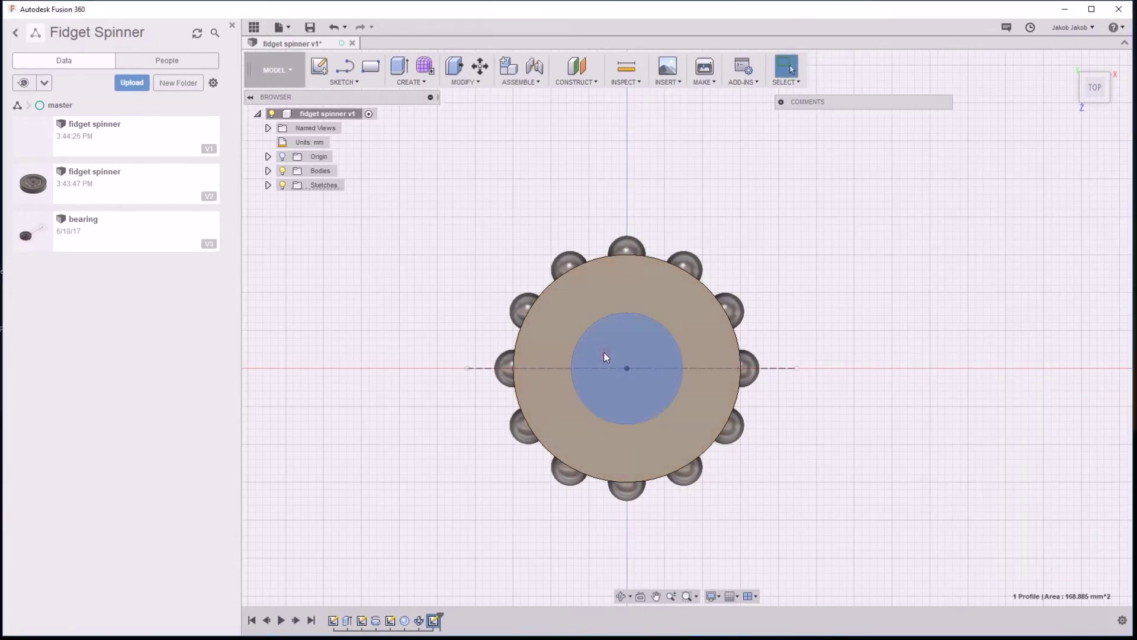
Extrude-cut the inner circle through all, flipped into the bearing
click(400, 69)
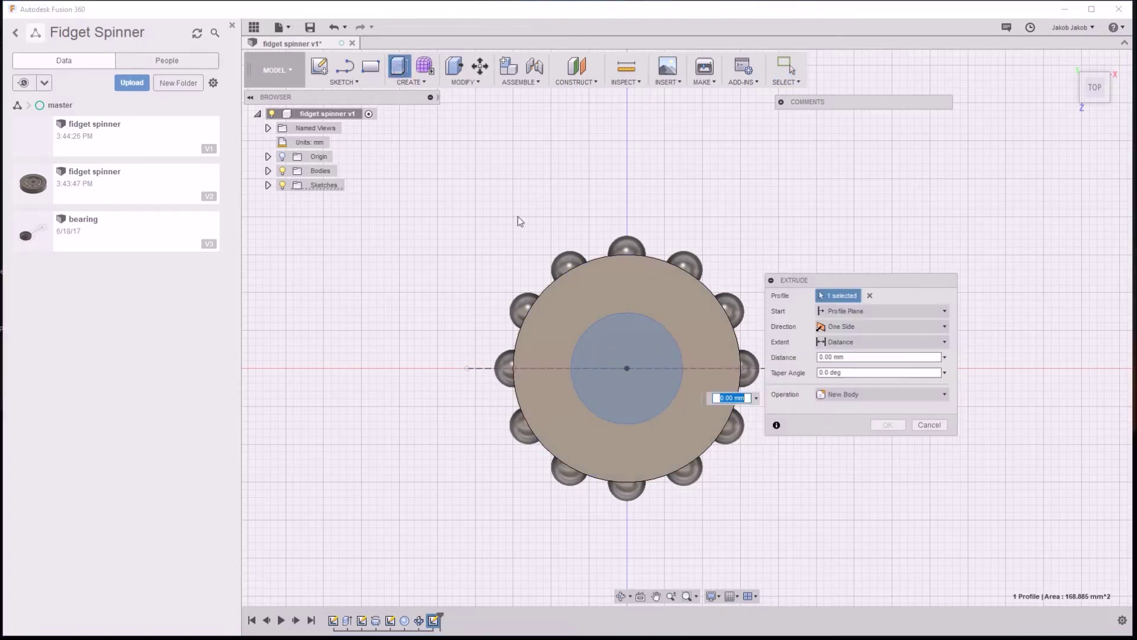
click(873, 327)
click(883, 342)
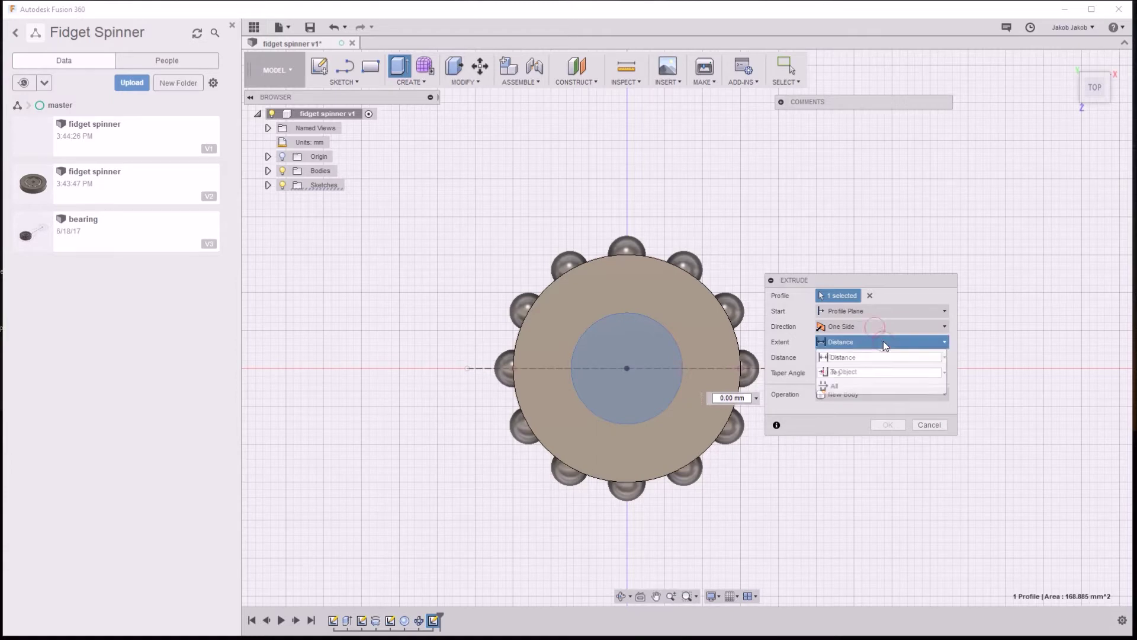
click(873, 386)
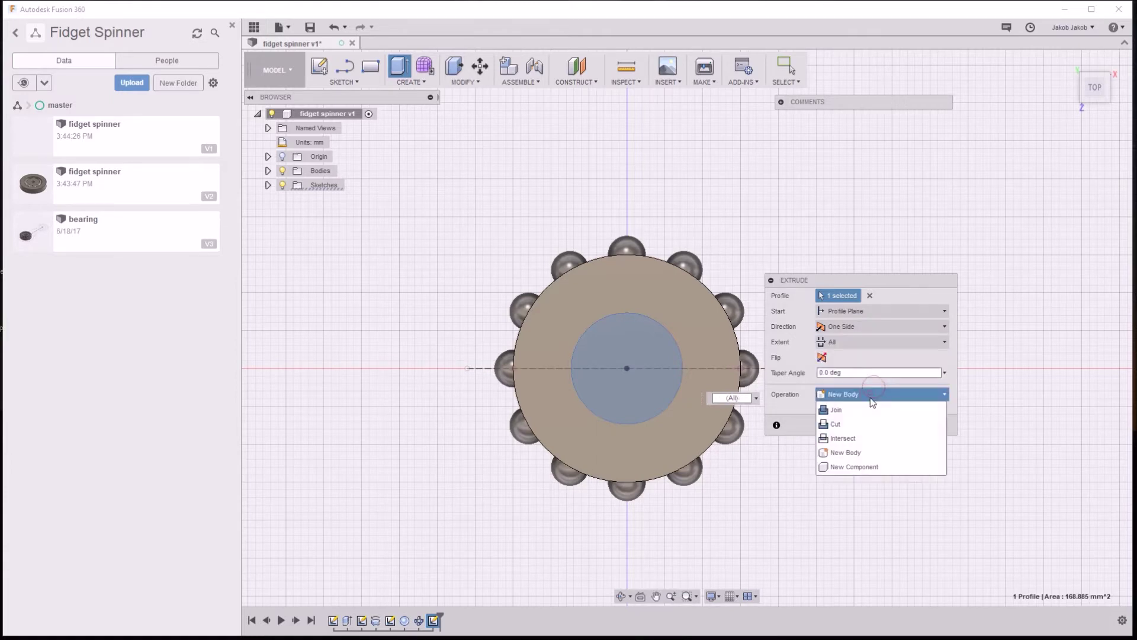
click(864, 424)
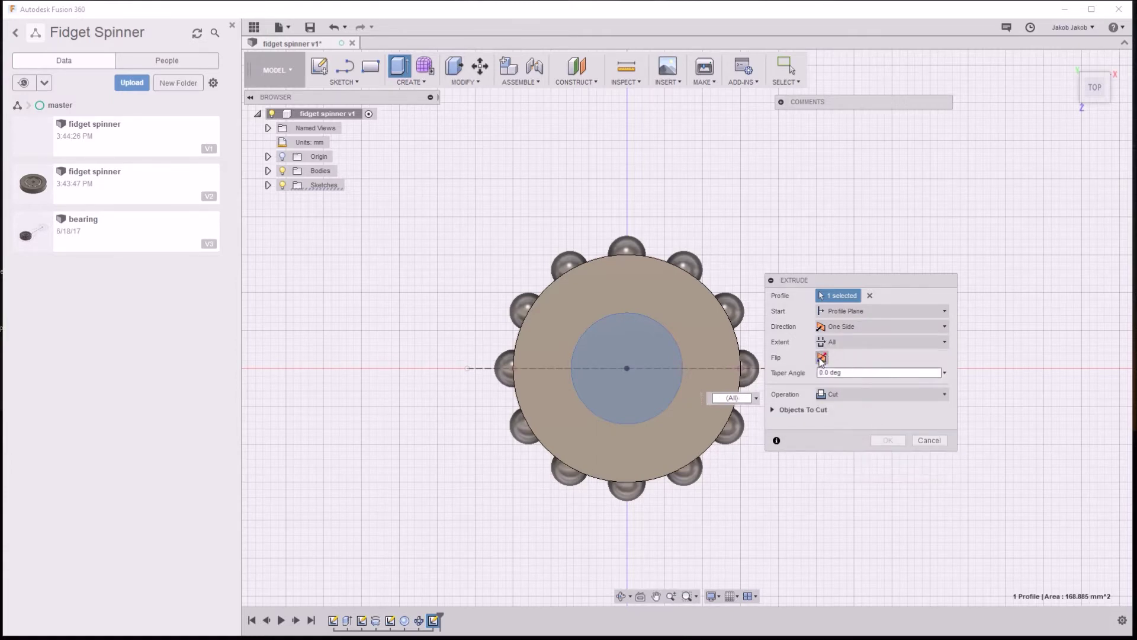
click(821, 358)
click(894, 440)
mouse_move(893, 439)
shift+middle_down()
mouse_move(800, 411)
mouse_move(845, 439)
shift+middle_up()
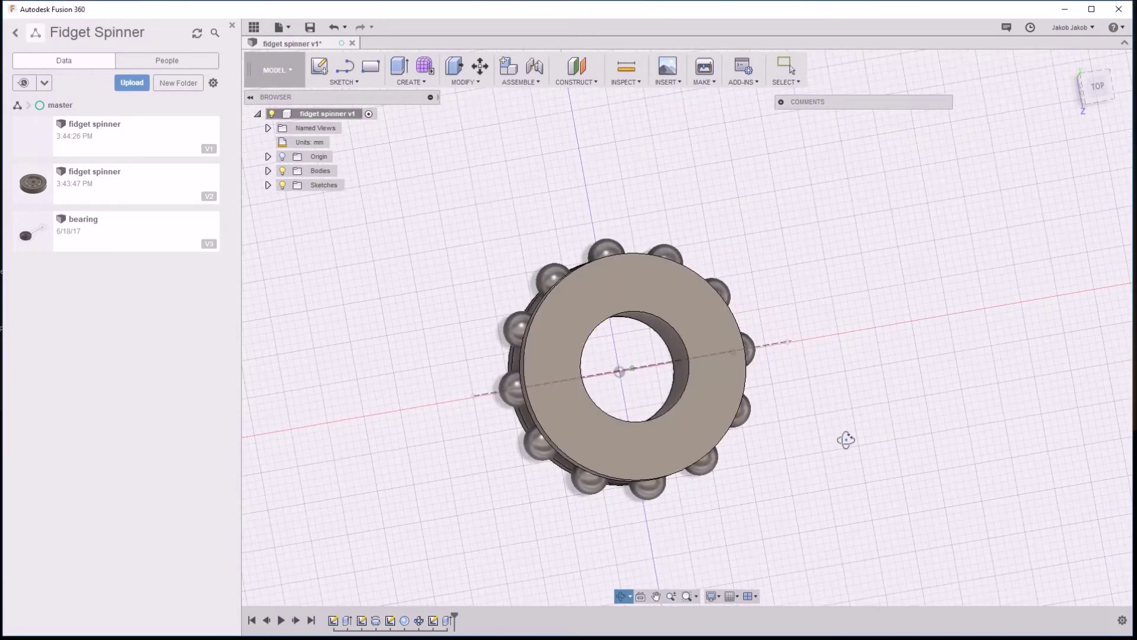
Sketch concentric 35.795 mm and 49.271 mm circles at the origin on the base plane
click(1093, 90)
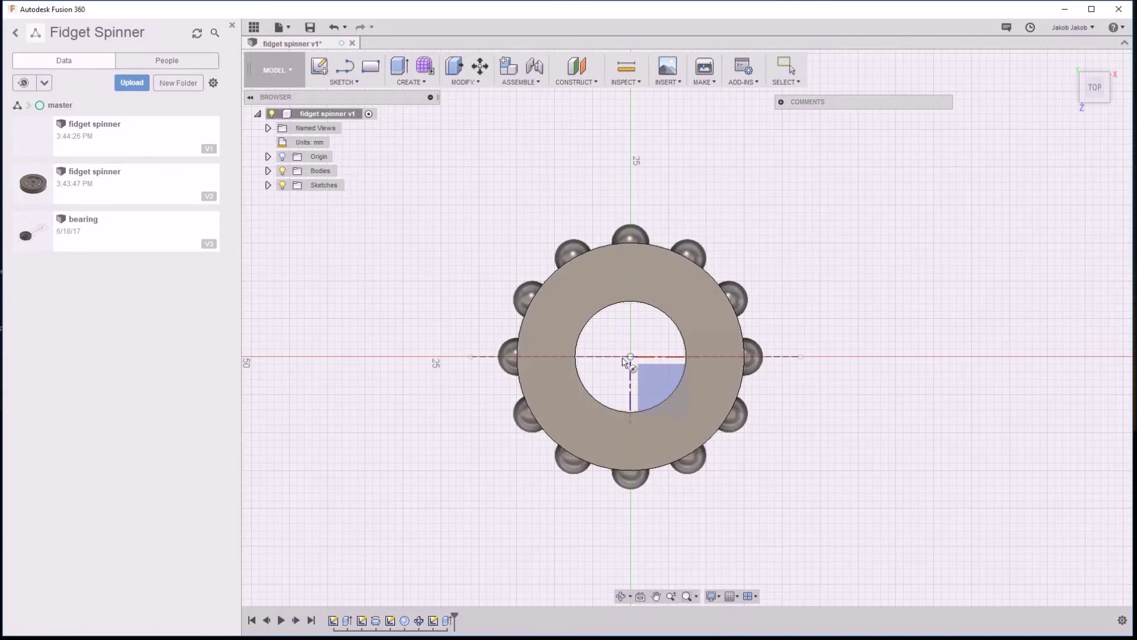
click(652, 379)
click(664, 299)
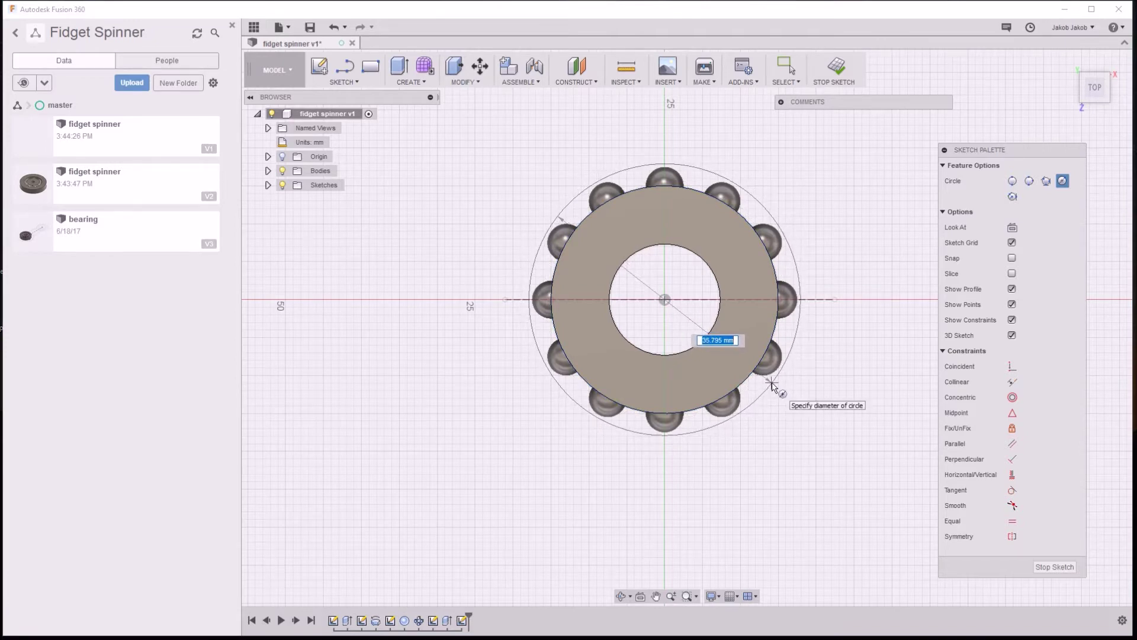
click(772, 385)
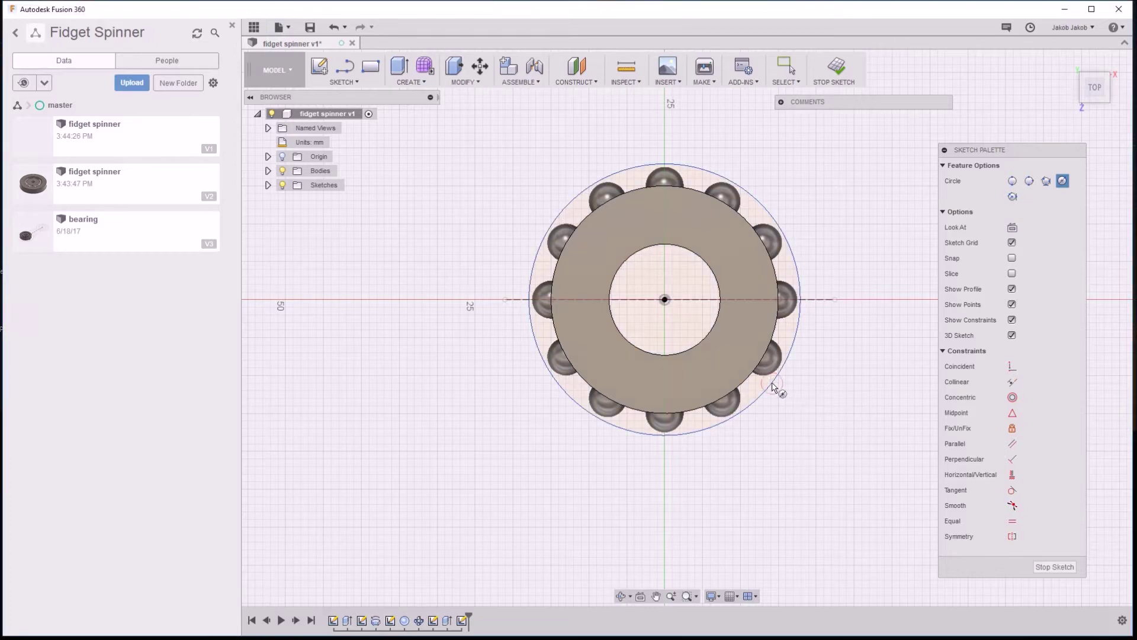
click(666, 301)
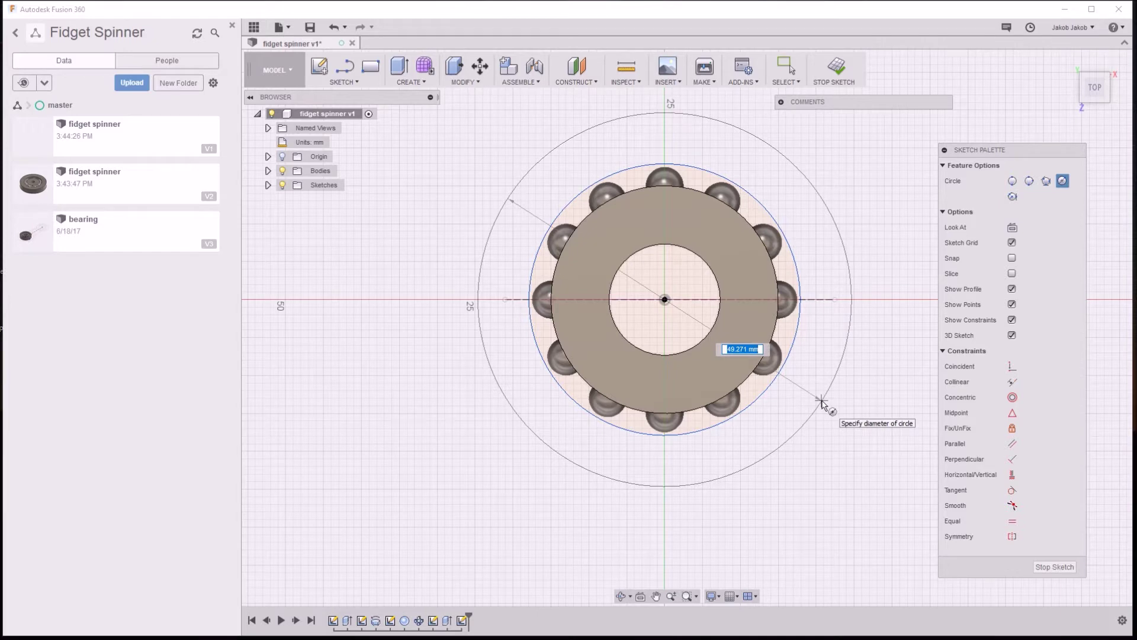
click(820, 401)
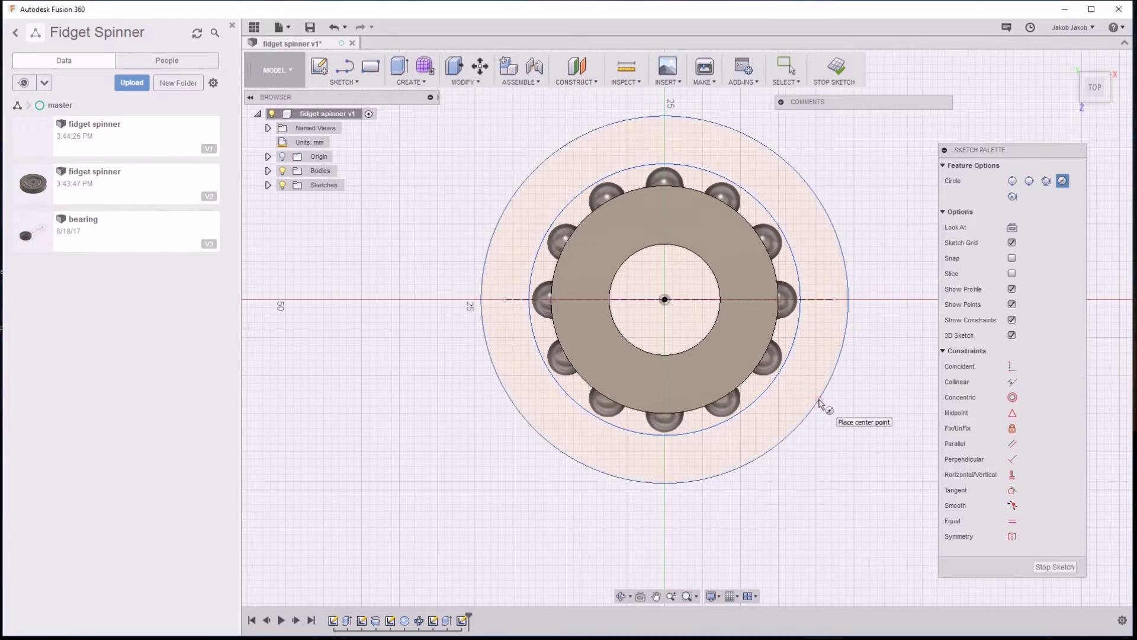
click(1068, 567)
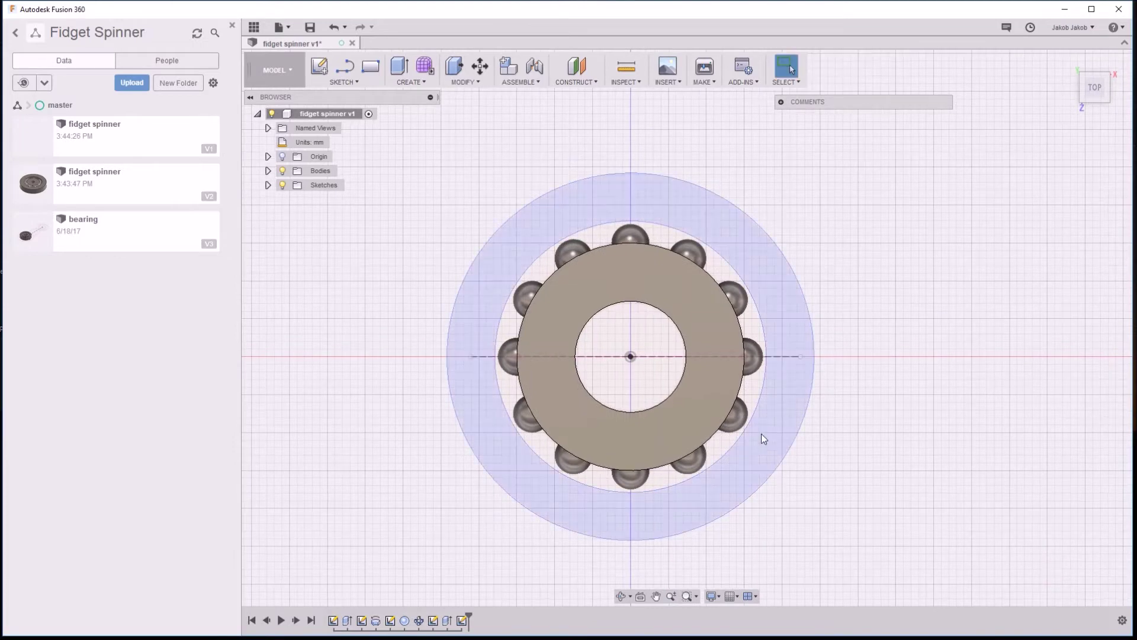
Extrude the ring between the circles about 8.627 mm as a new body
click(761, 434)
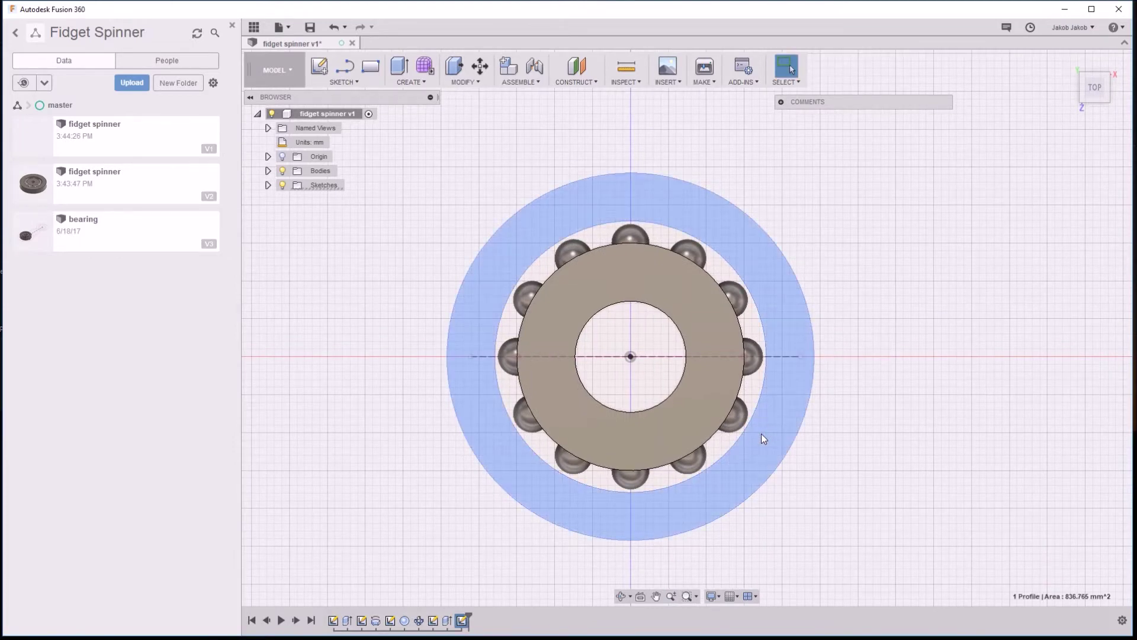
key(e)
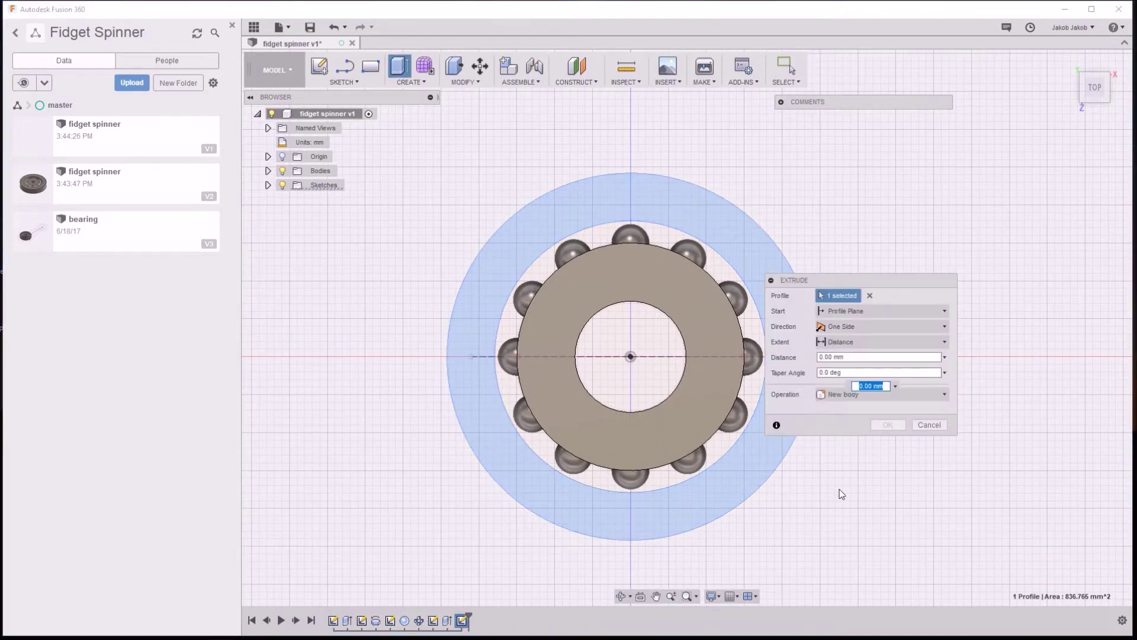
shift+middle_drag(842, 493, 788, 471)
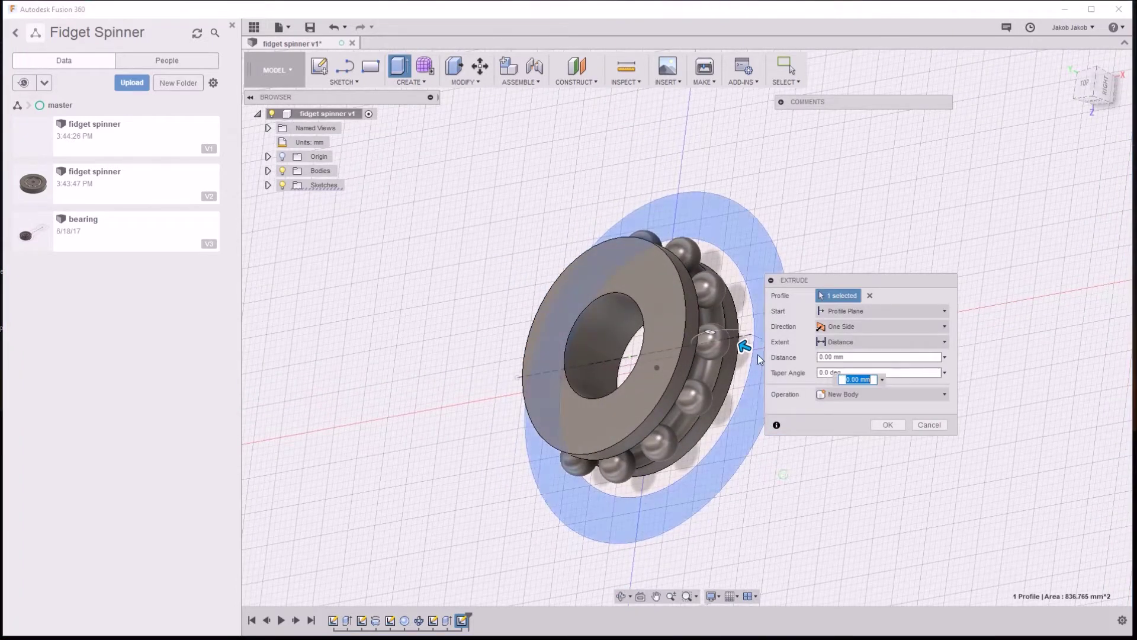
drag(744, 347, 698, 329)
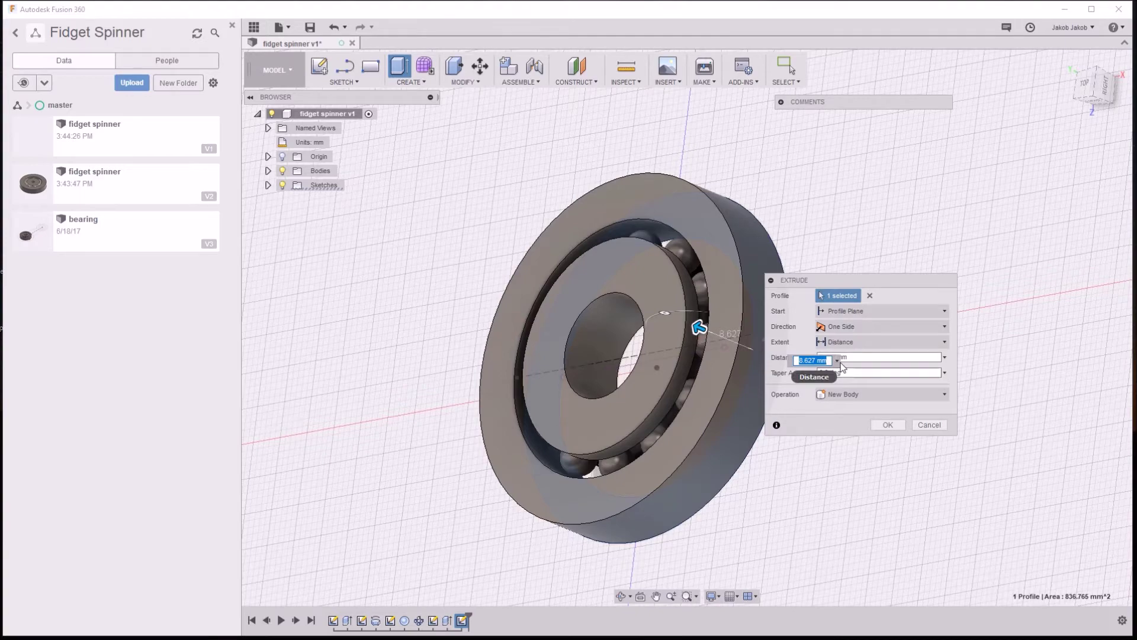
key(Return)
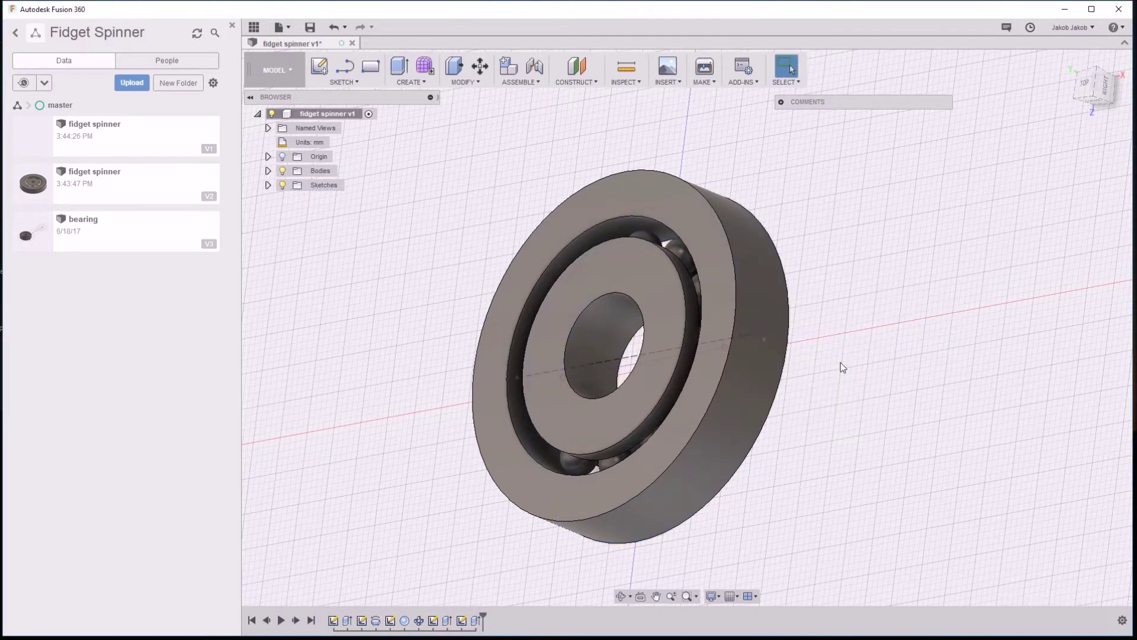
Chamfer the centre hole edge and the outer rim edge by 0.5 mm
shift+middle_drag(835, 354, 880, 379)
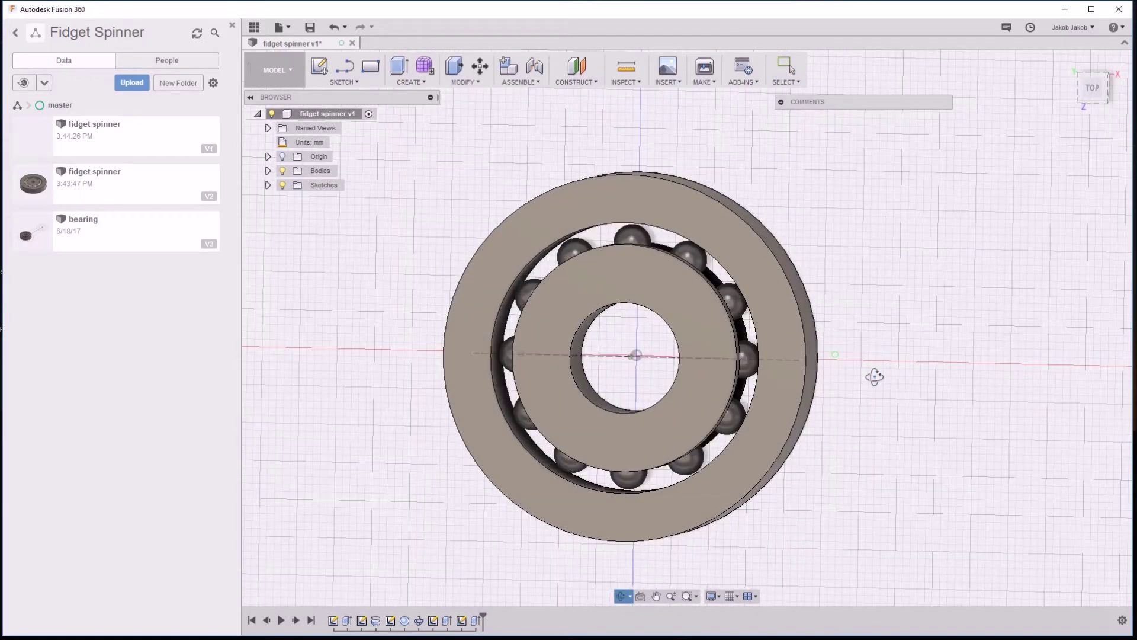
shift+middle_drag(880, 379, 855, 375)
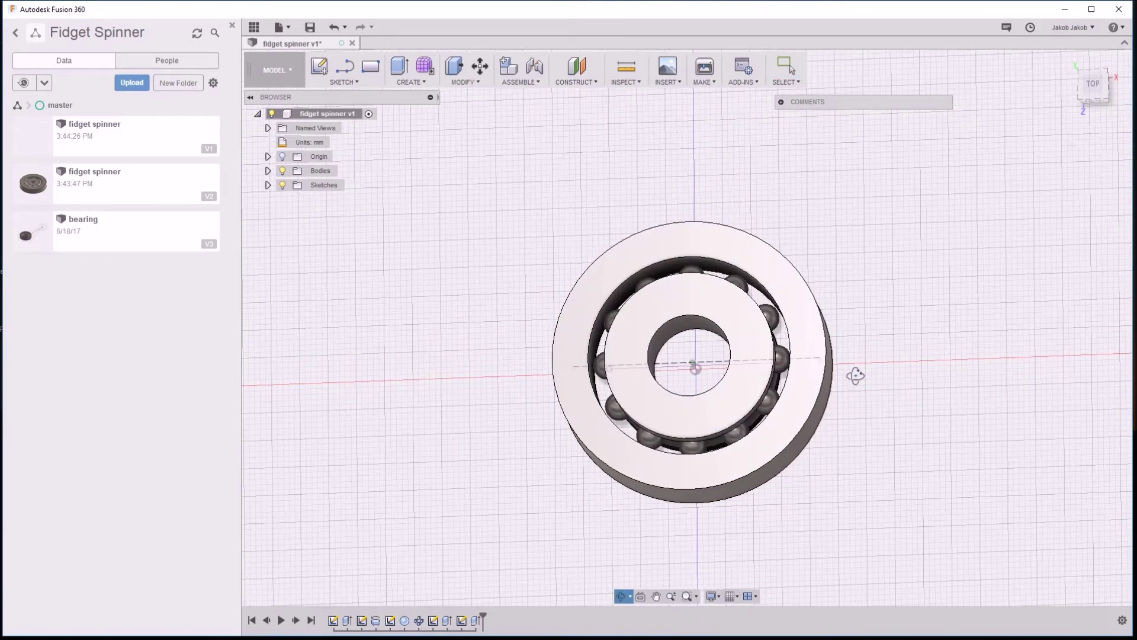
key(Escape)
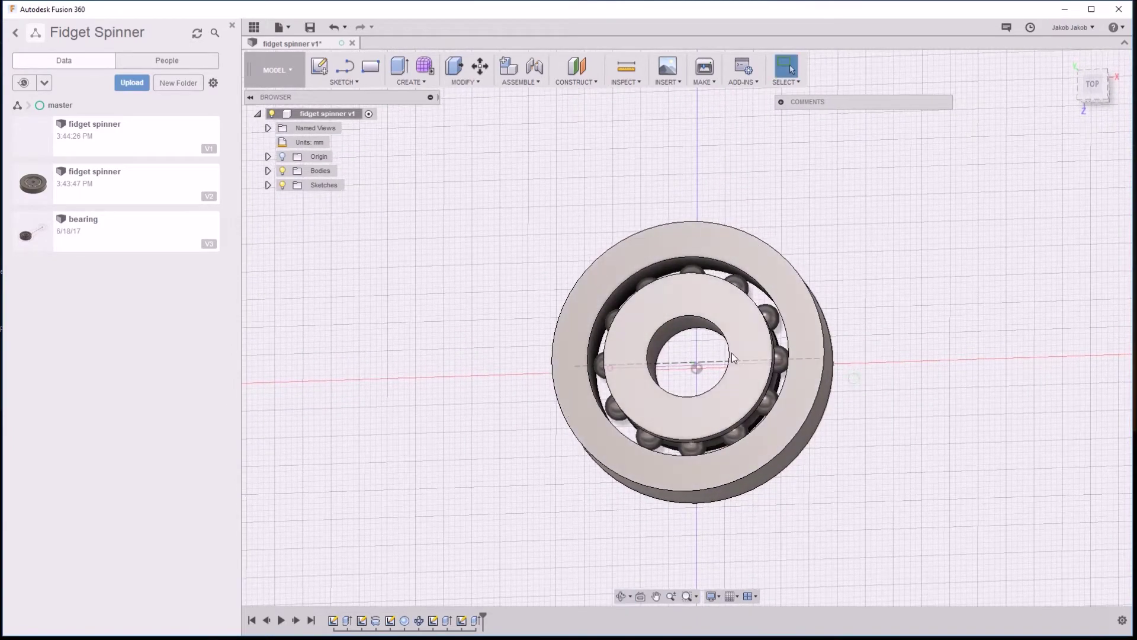
click(730, 347)
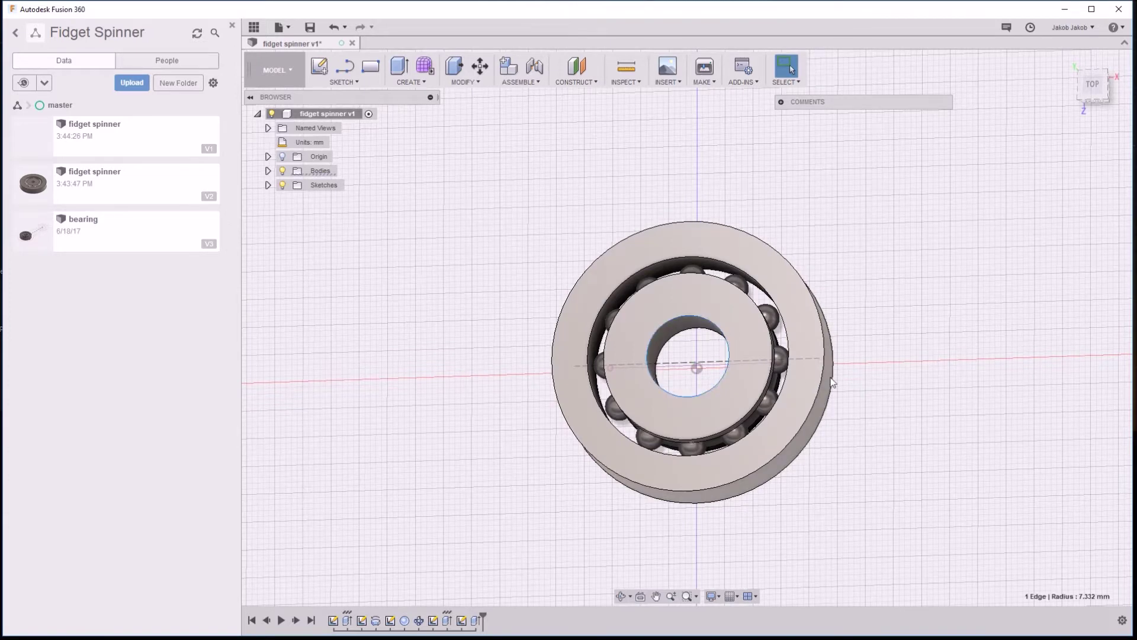
ctrl+click(822, 350)
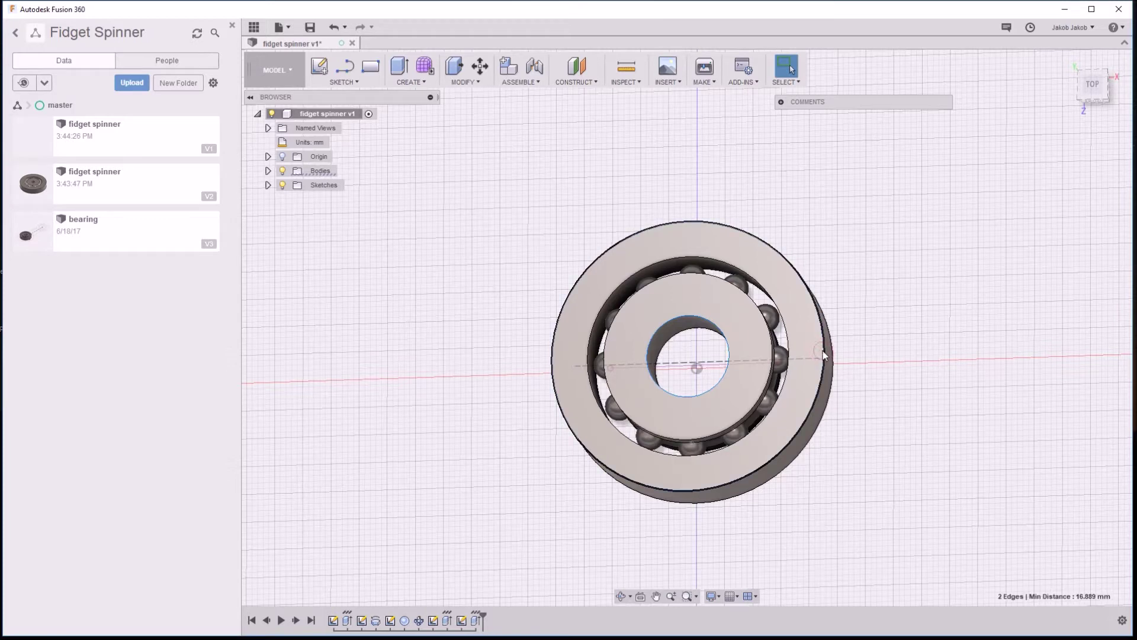
click(454, 83)
click(468, 130)
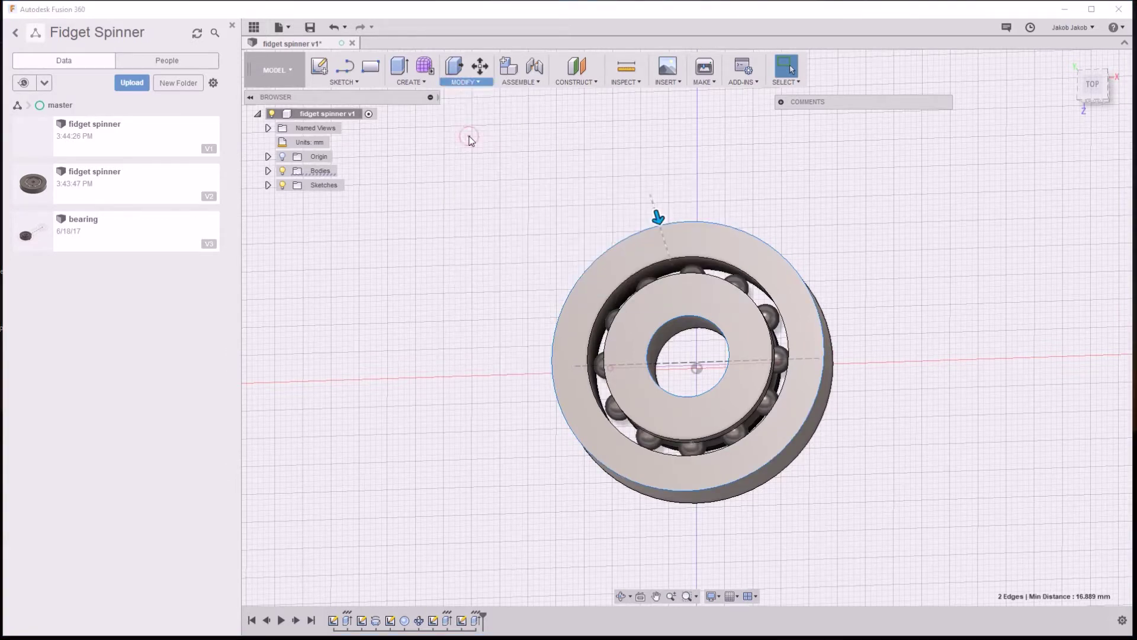
click(882, 341)
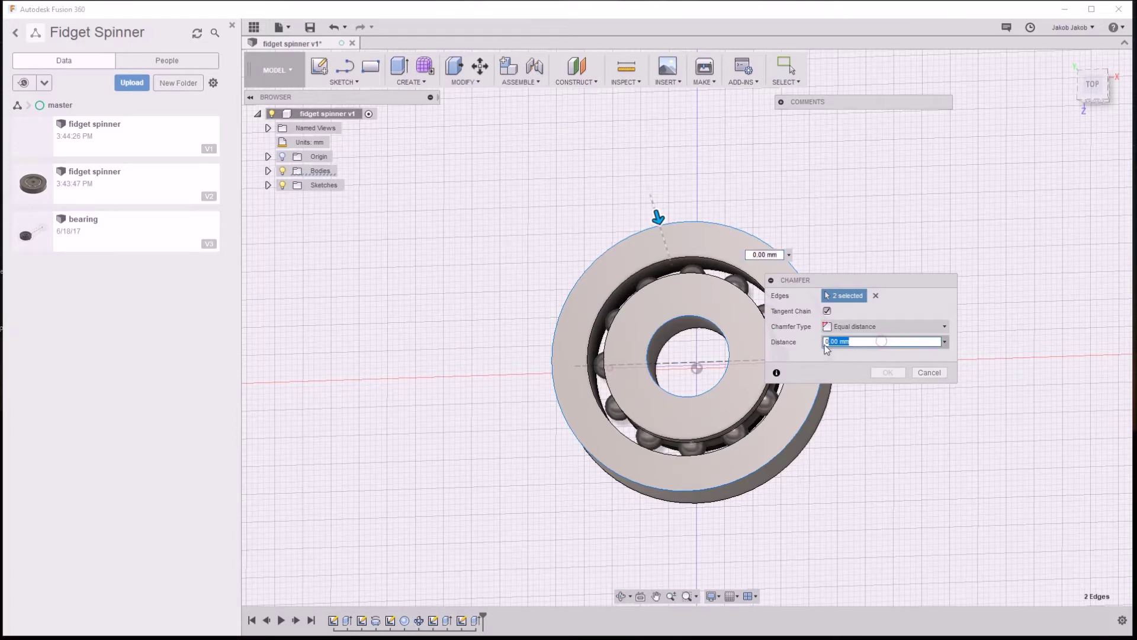
text(0.5)
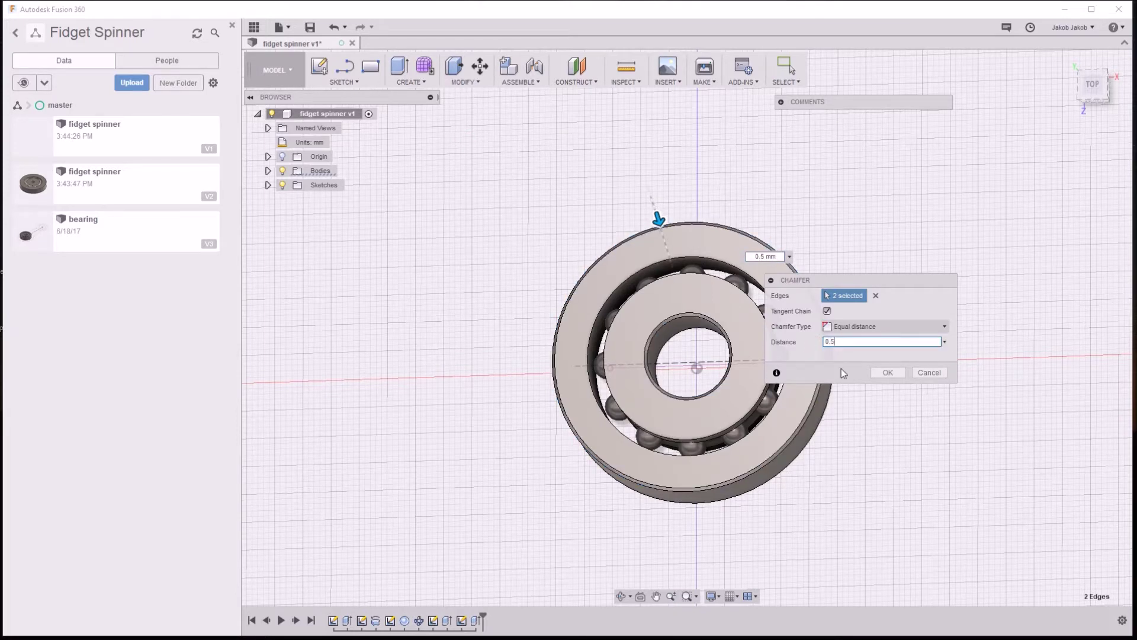
click(888, 371)
shift+middle_drag(876, 407, 714, 325)
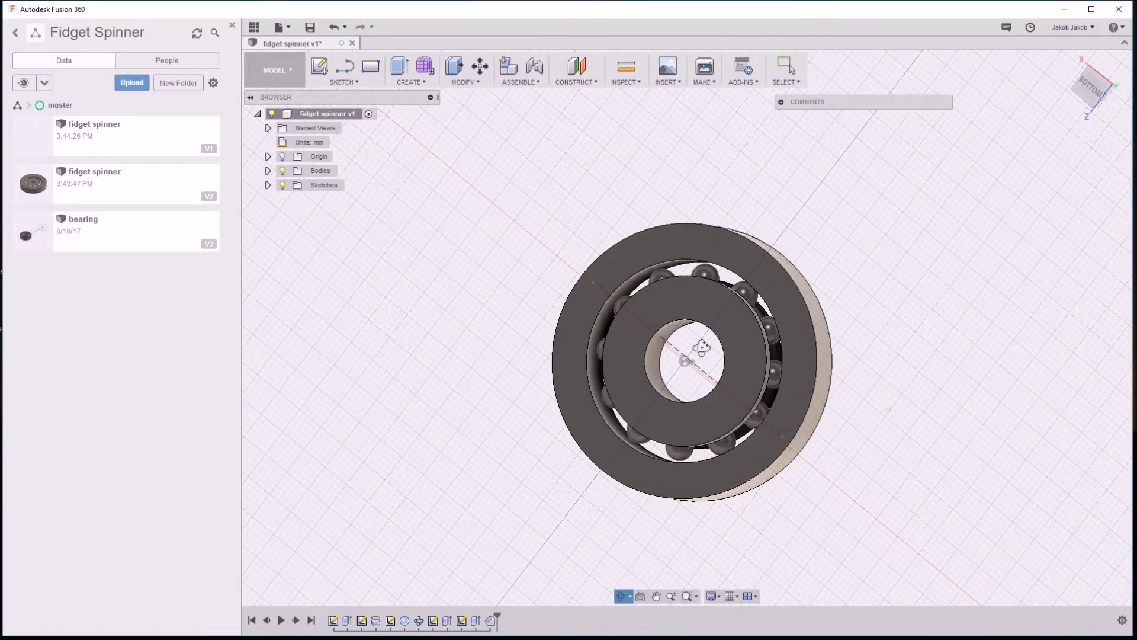
Chamfer the bearing's underside centre-hole and outer-rim edges with a 0.5 mm equal distance
click(684, 314)
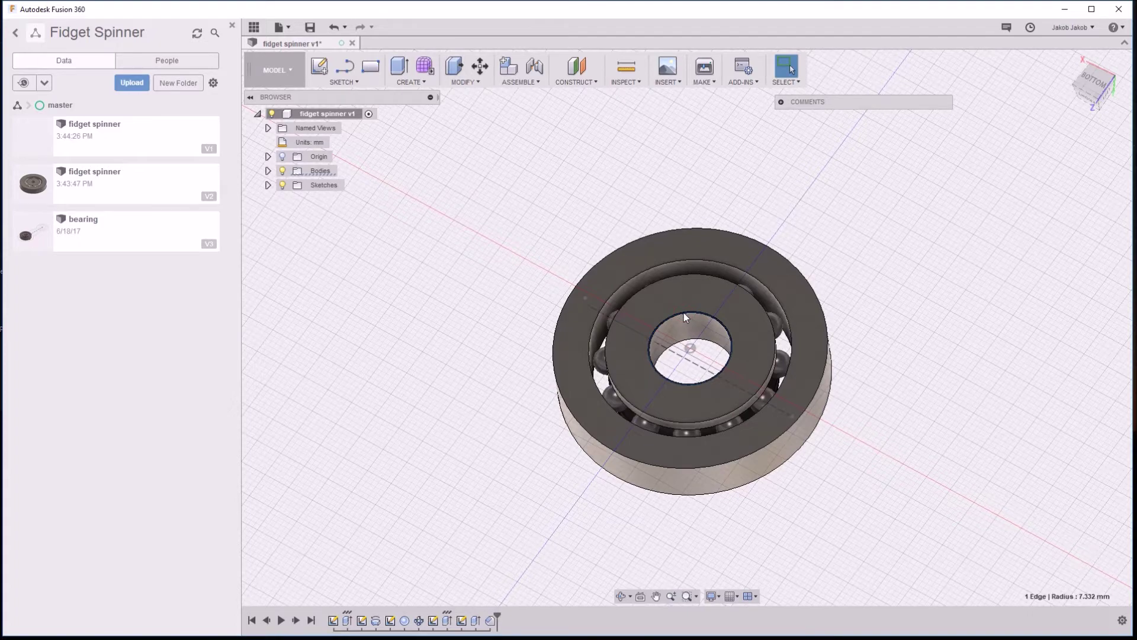
click(828, 367)
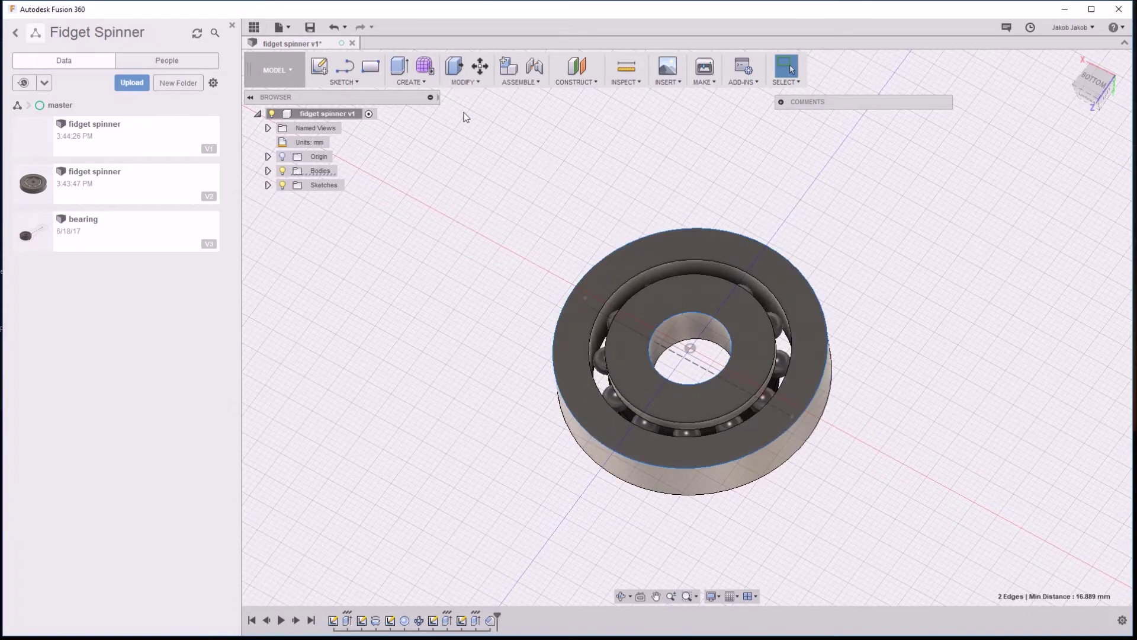
click(462, 83)
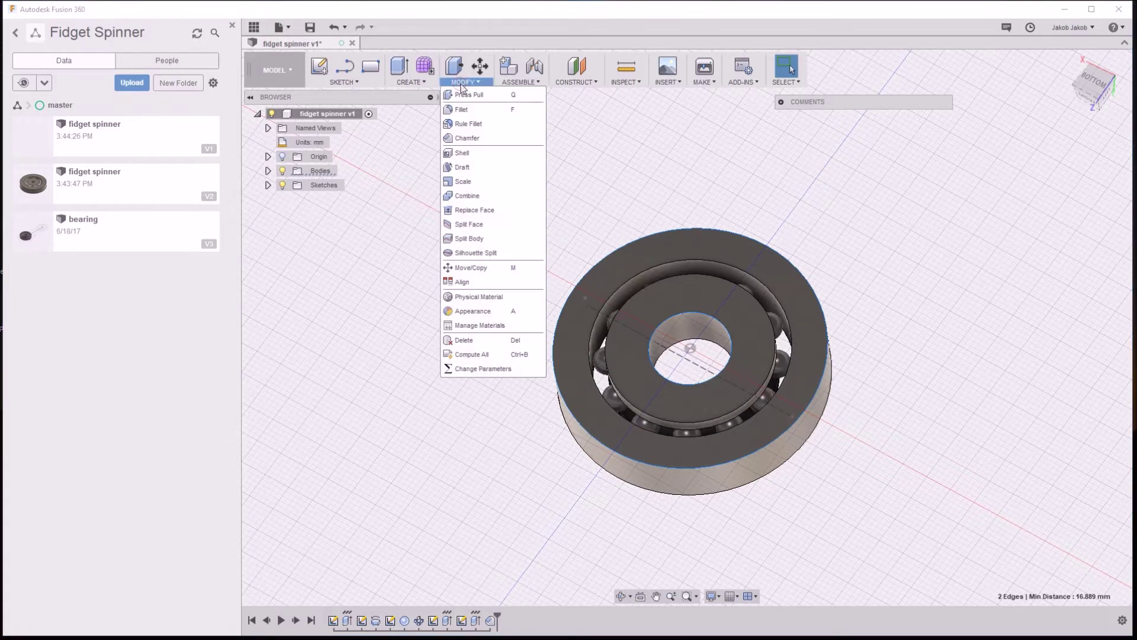
click(474, 136)
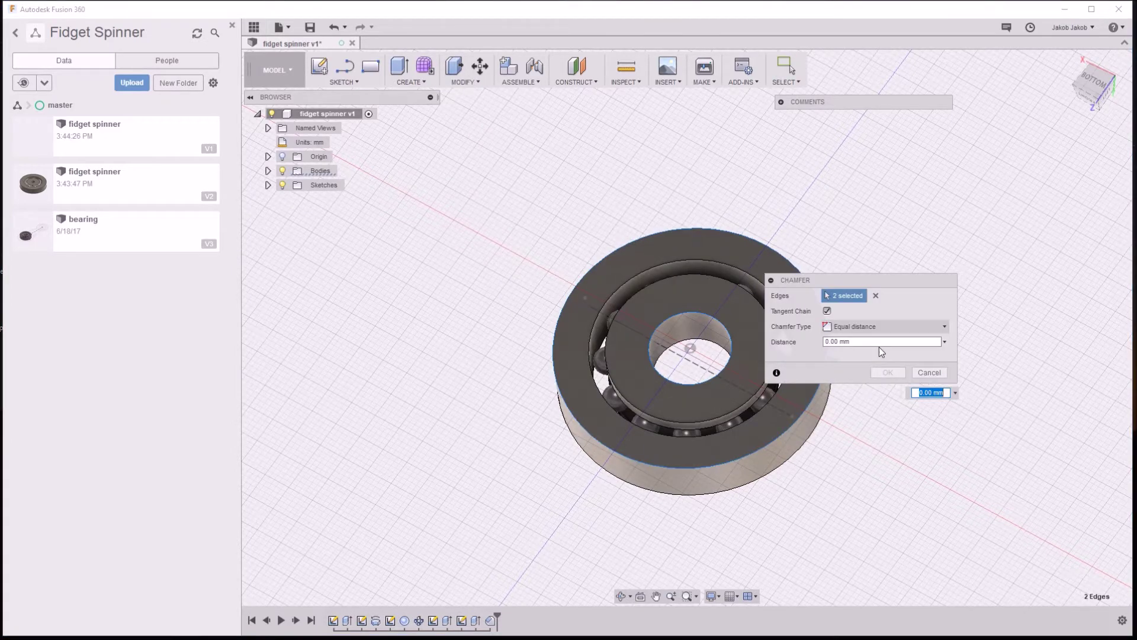
drag(854, 341, 806, 344)
text(0.5)
click(891, 372)
shift+middle_drag(898, 373, 1043, 316)
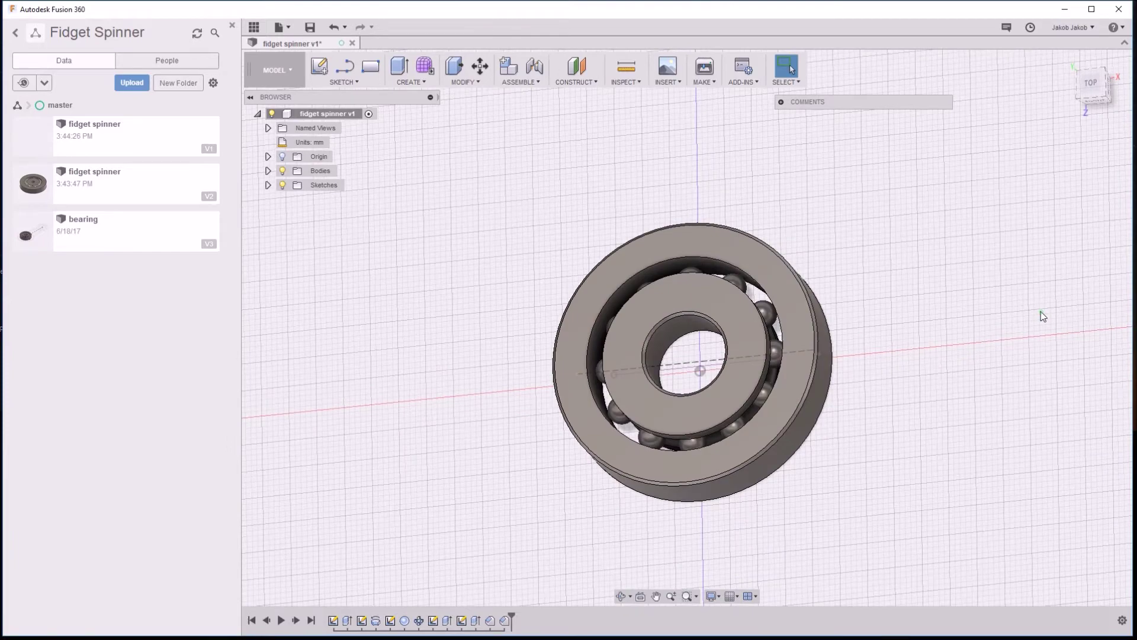
Switch to the ViewCube TOP view, zoom out, and pick the XY plane for a new sketch
mouse_move(882, 389)
shift+middle_down()
mouse_move(898, 399)
mouse_move(881, 378)
mouse_move(863, 266)
mouse_move(867, 333)
mouse_move(887, 386)
shift+middle_up()
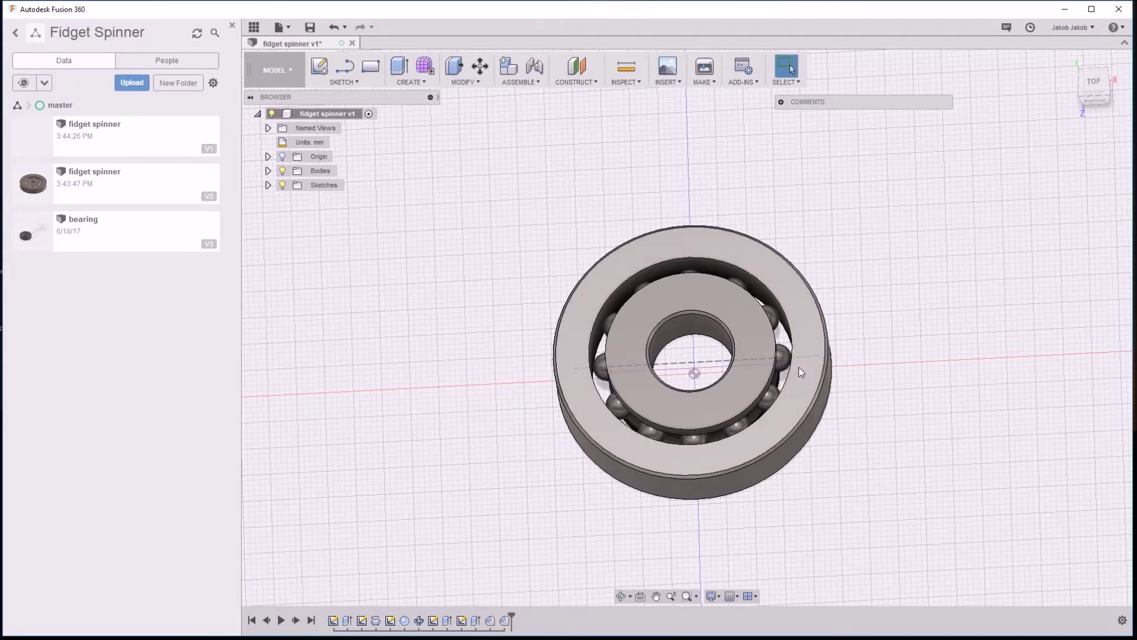
click(1088, 80)
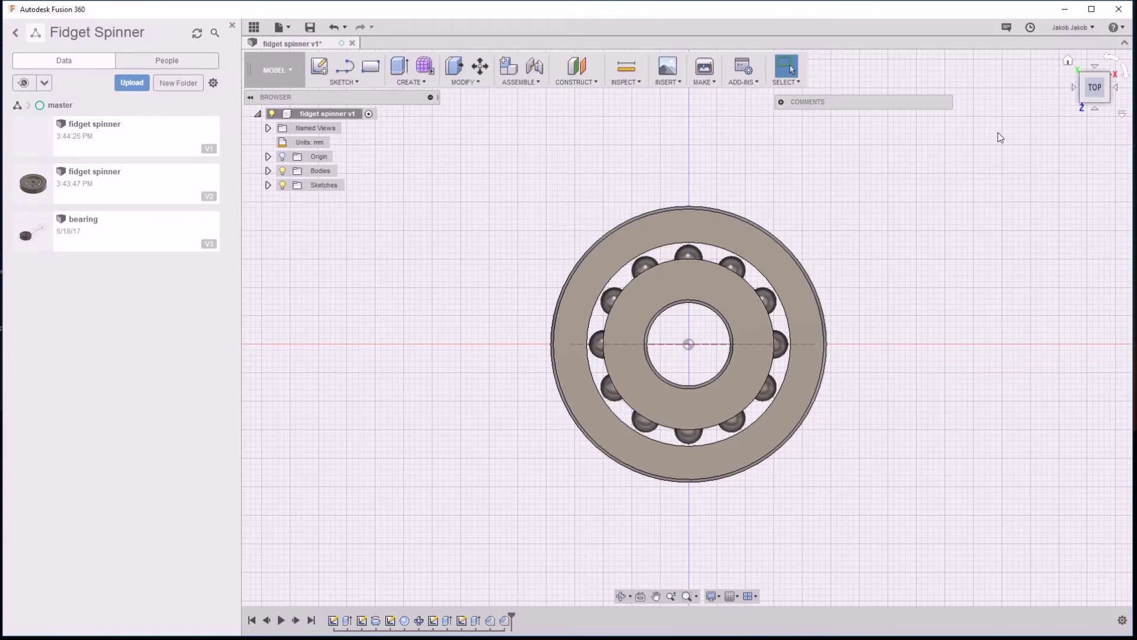
scroll(391, 394, down, 3)
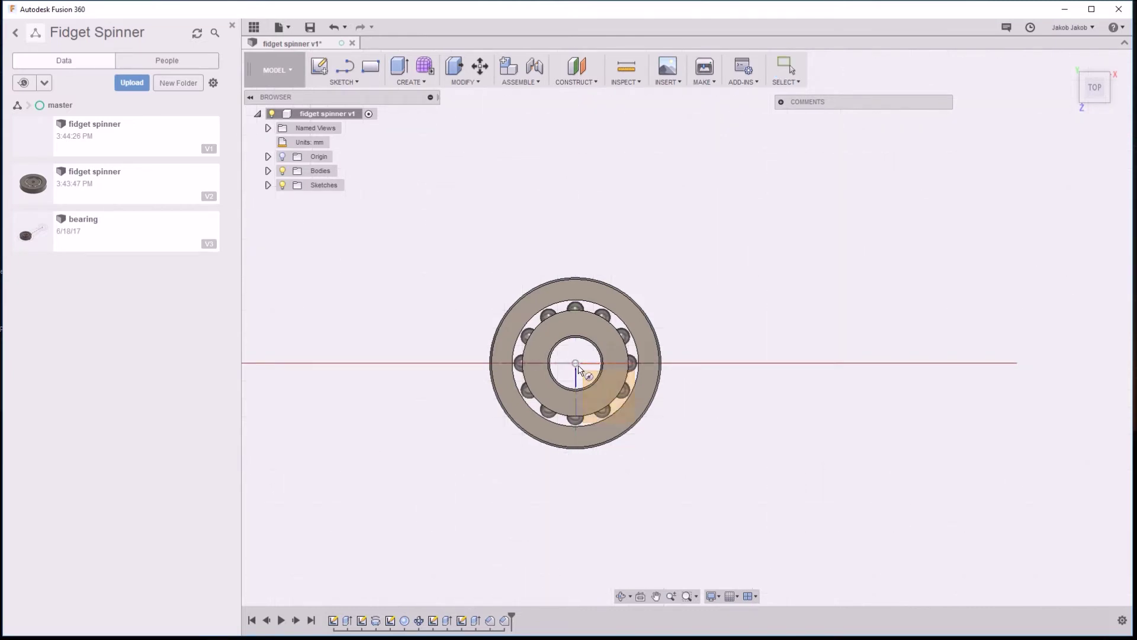
click(606, 402)
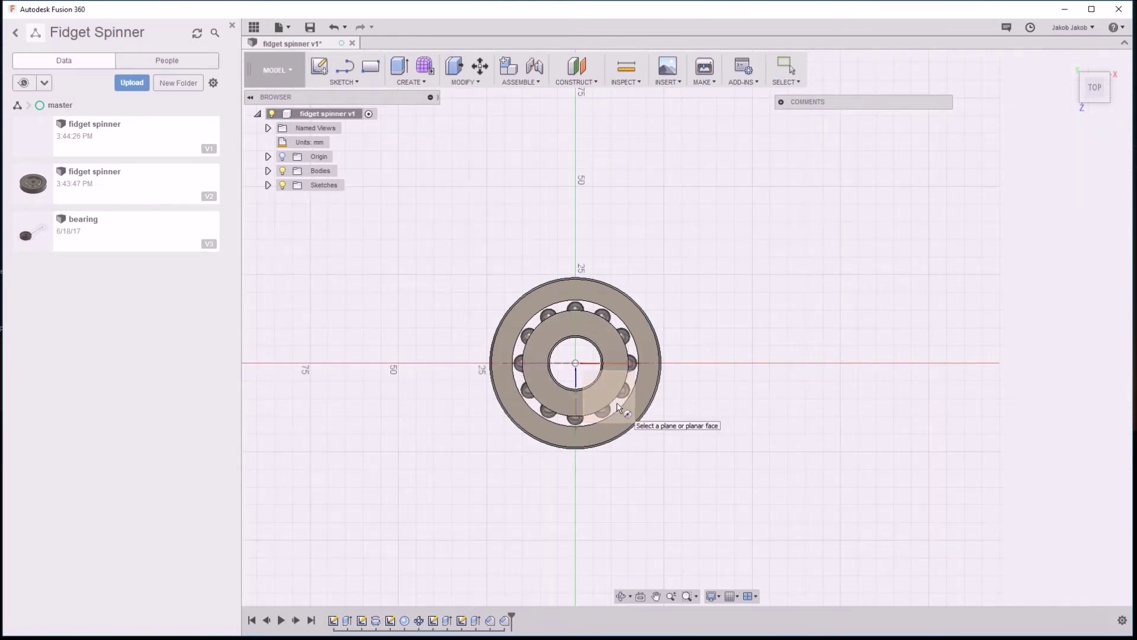
Draw a centre-diameter circle at the origin, about 48.4 mm across, around the bearing's outer ring
key(c)
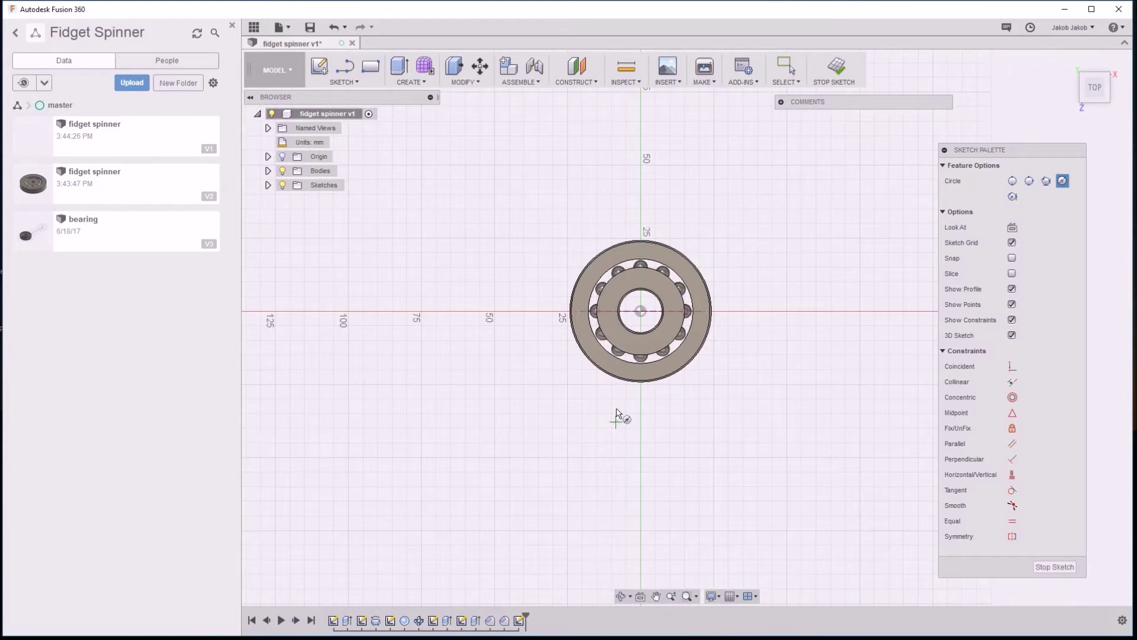
click(640, 311)
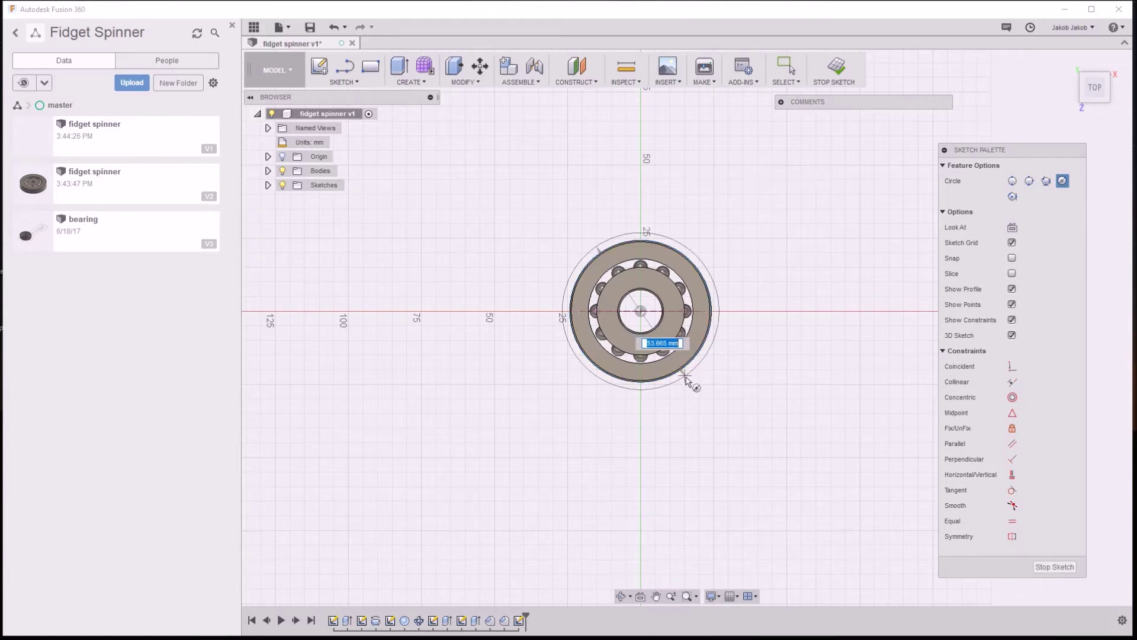
scroll(682, 369, up, 2)
scroll(686, 370, up, 2)
scroll(685, 375, up, 1)
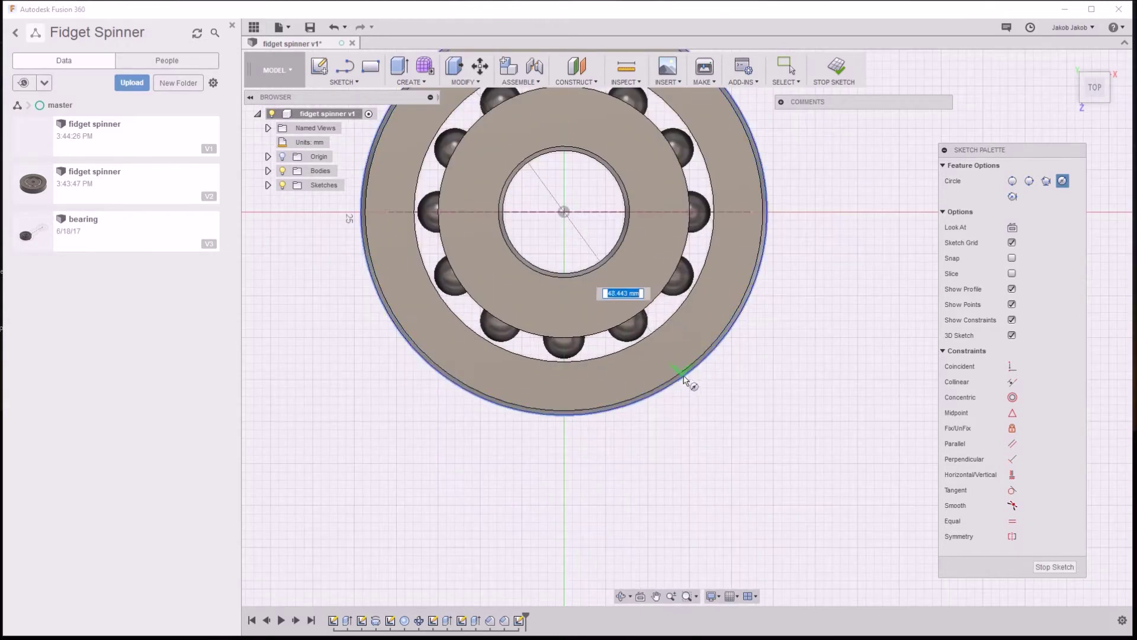
click(685, 380)
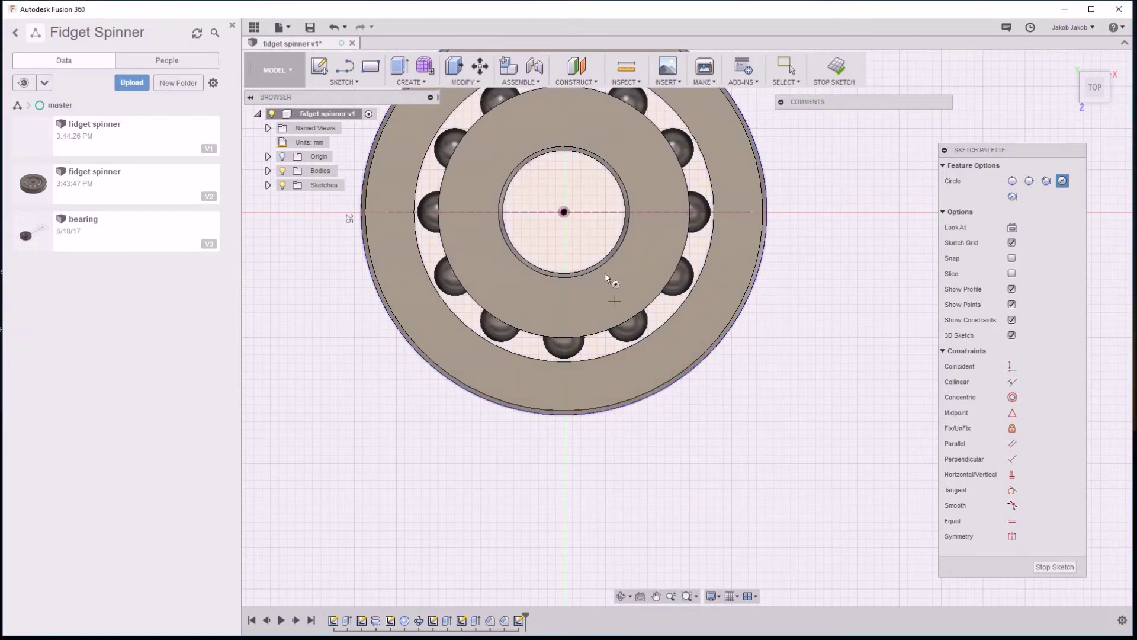
scroll(585, 267, down, 1)
scroll(585, 268, down, 1)
scroll(584, 268, down, 1)
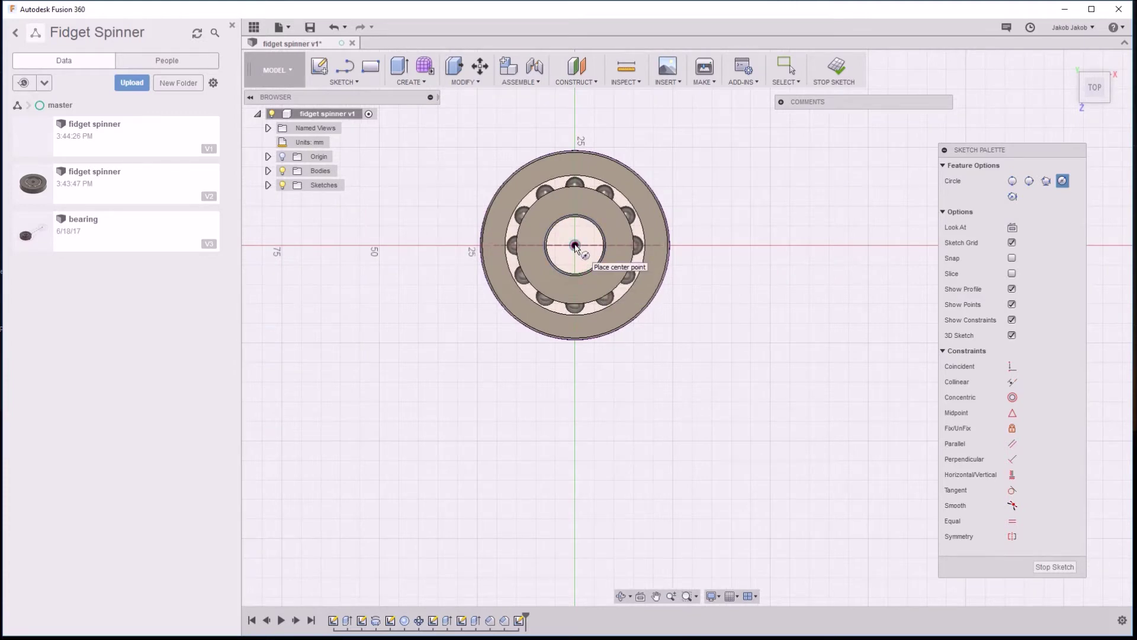
scroll(576, 247, down, 1)
scroll(575, 248, down, 1)
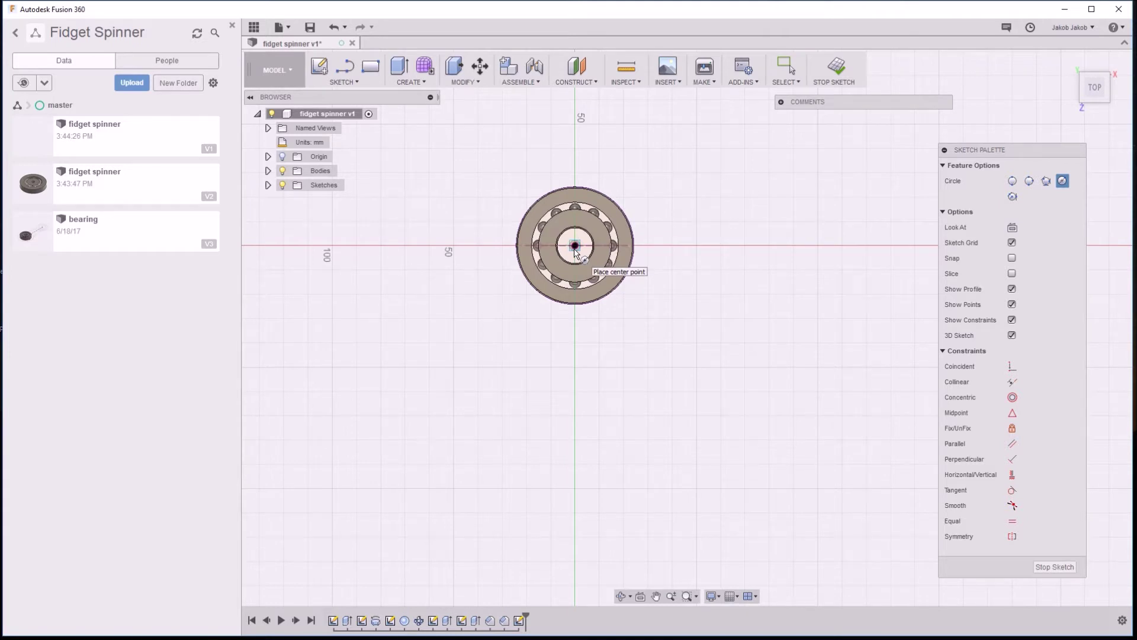
Draw a vertical line from the bearing's centre straight up to about 50 mm
key(l)
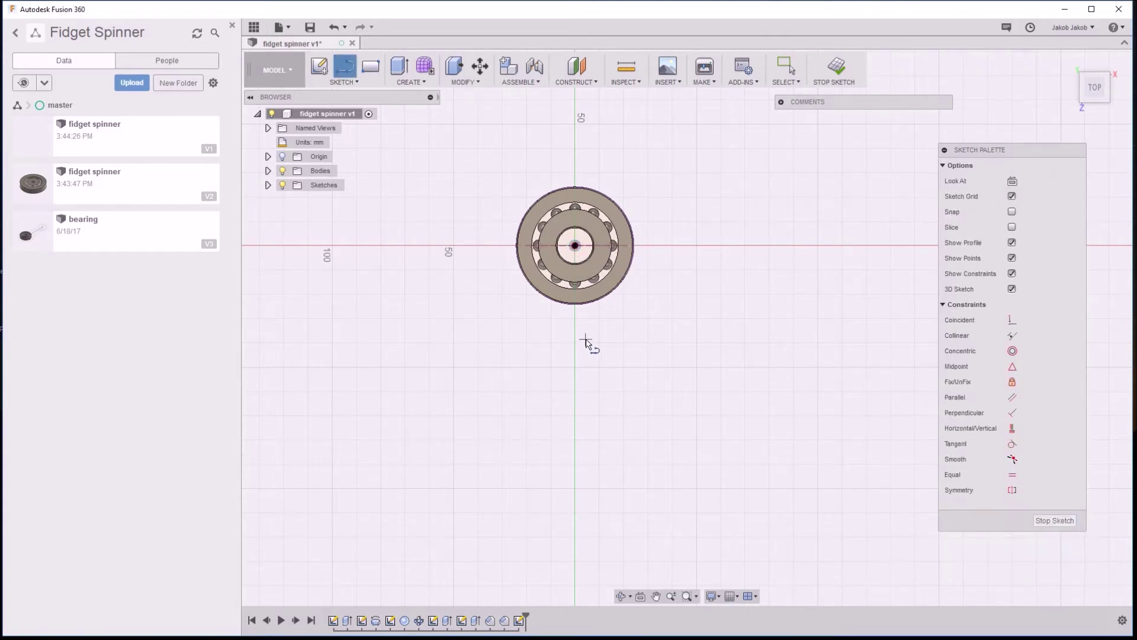
scroll(584, 342, down, 1)
scroll(587, 341, down, 1)
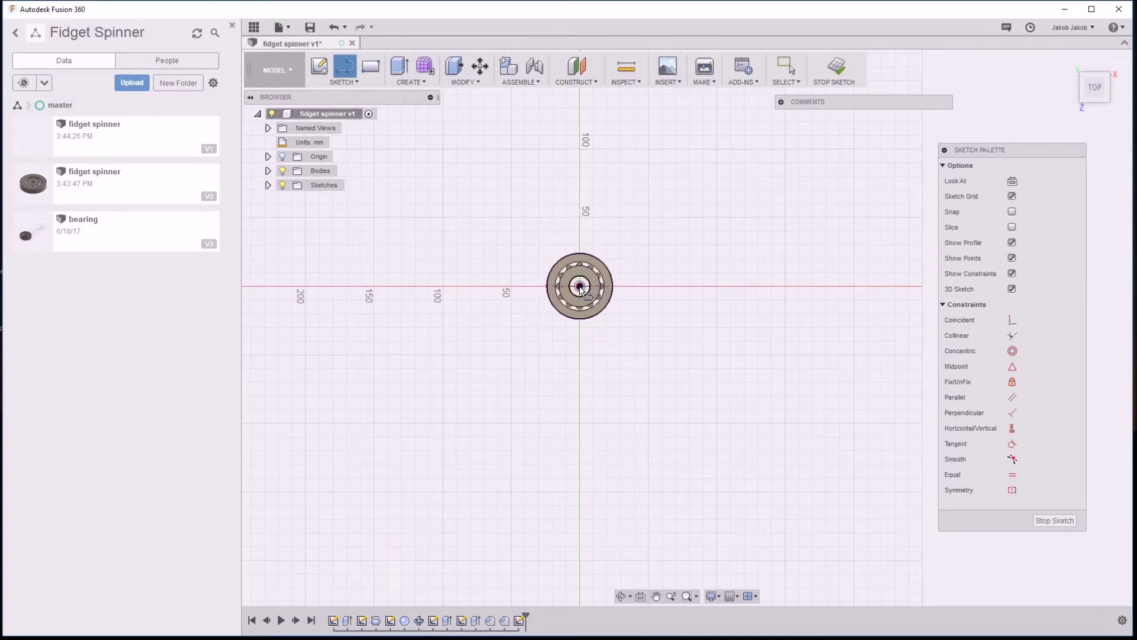
scroll(583, 292, up, 1)
scroll(581, 295, up, 2)
click(579, 288)
scroll(579, 242, down, 1)
click(580, 132)
click(609, 132)
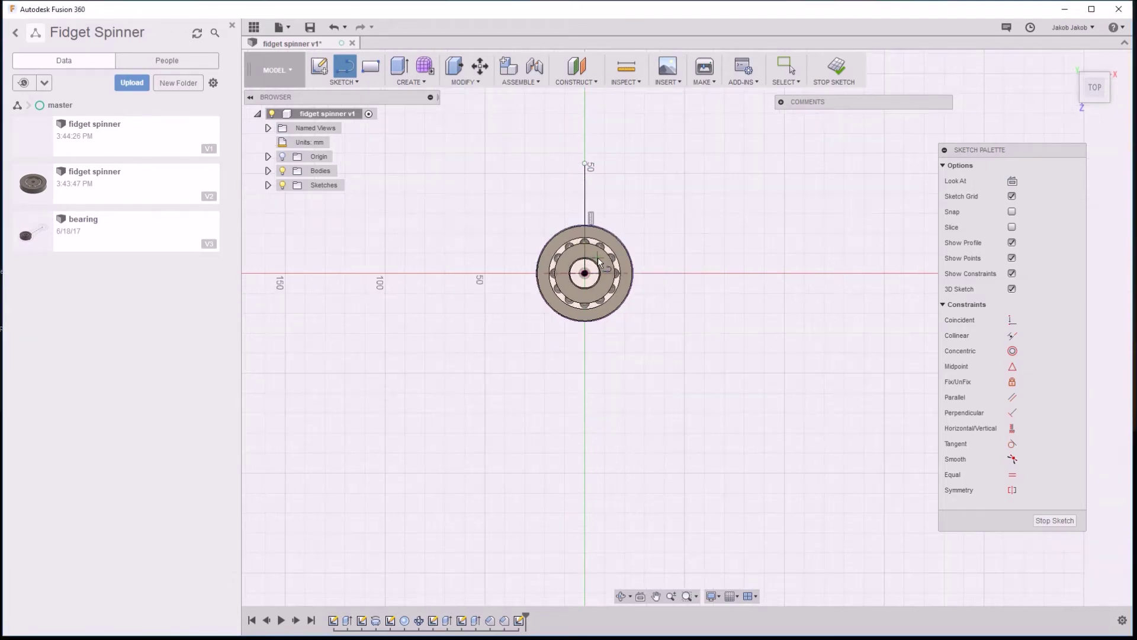
scroll(591, 144, up, 2)
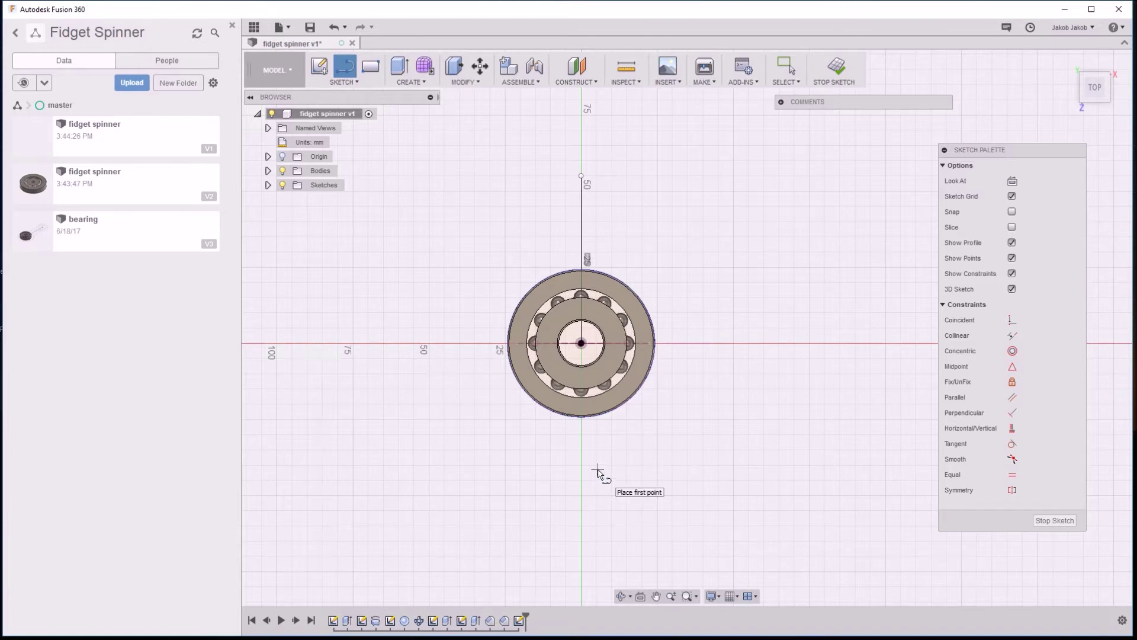
key(Escape)
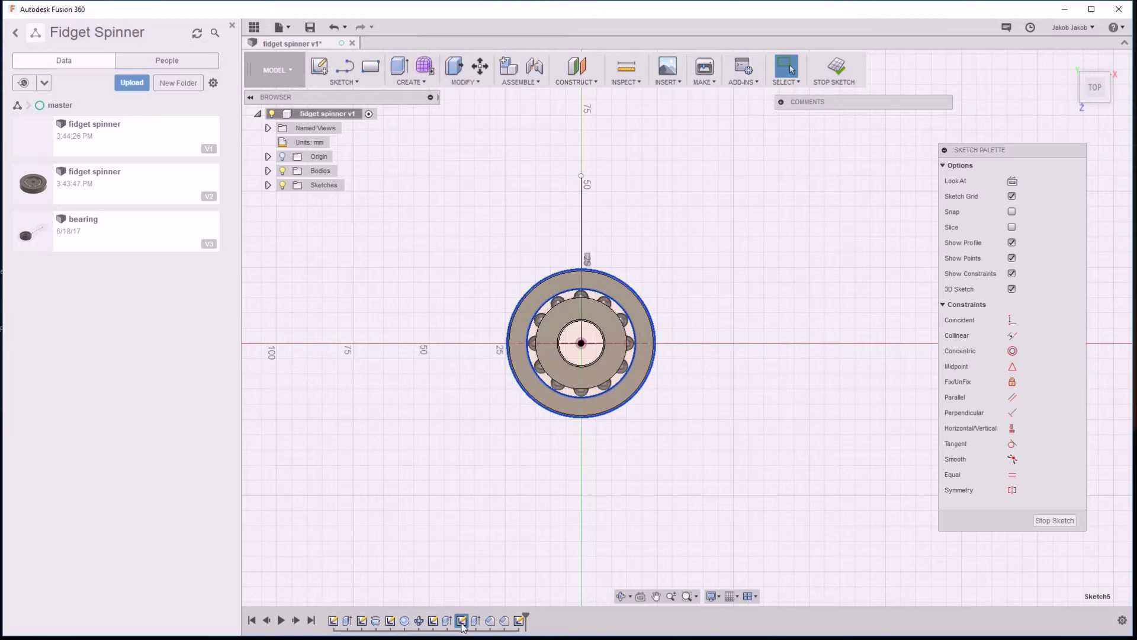
right_click(462, 623)
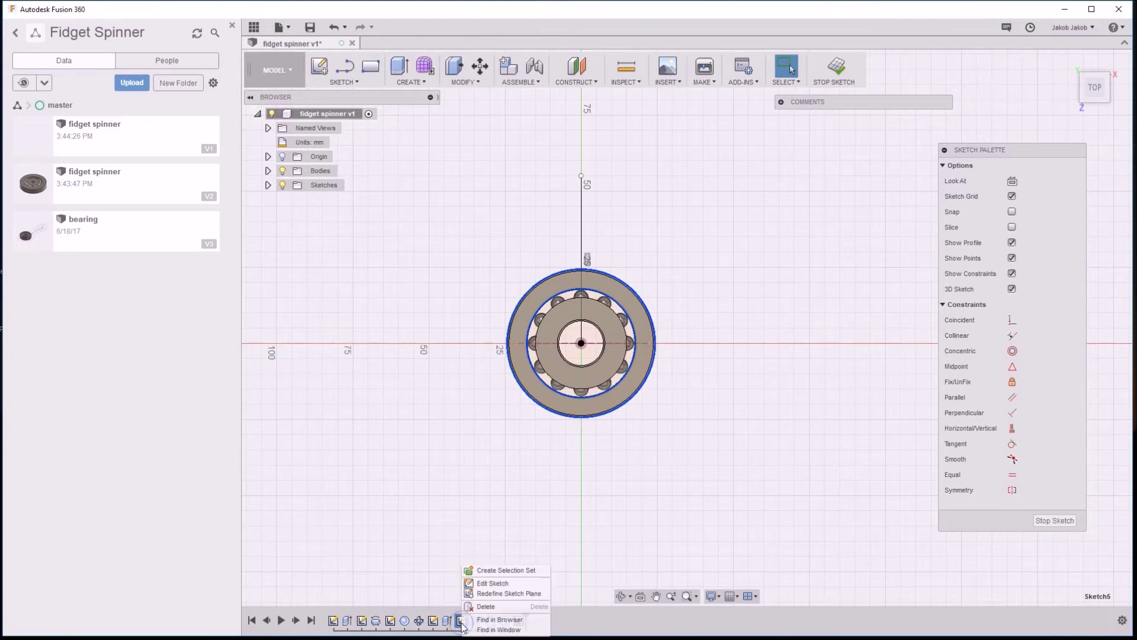
Add a diameter dimension to the earlier sketch's outer circle and finish that sketch
click(500, 588)
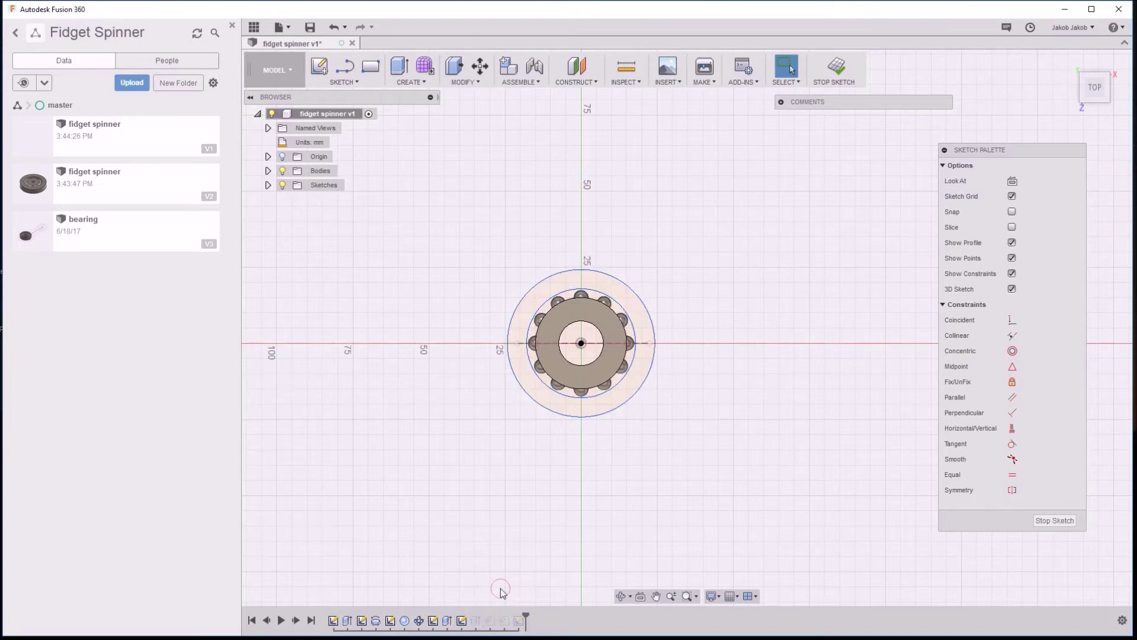
click(645, 389)
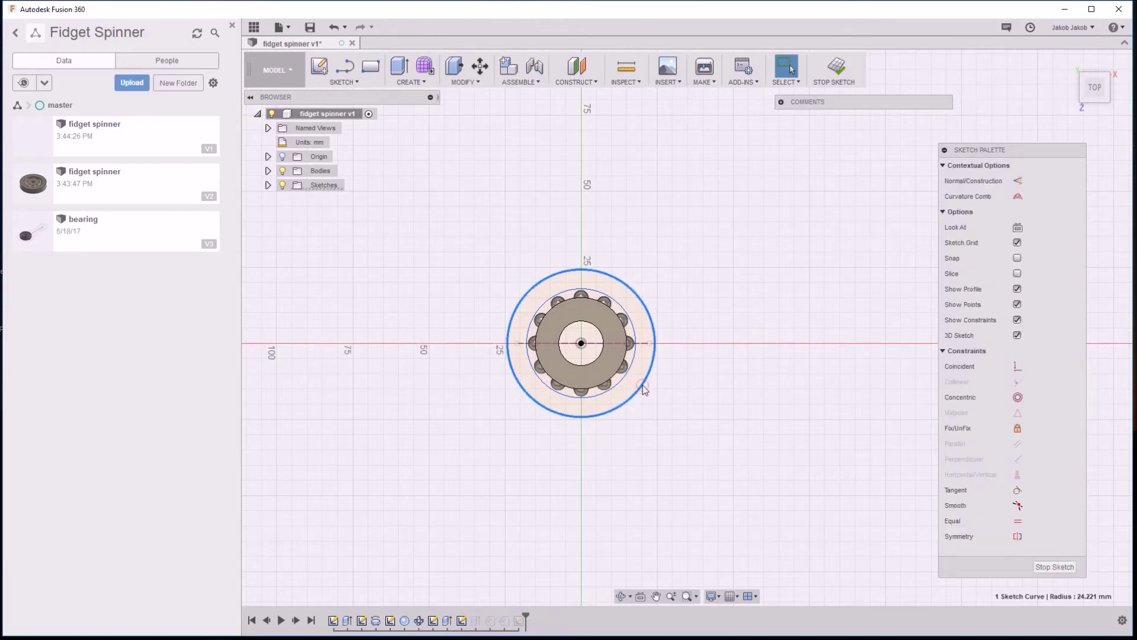
key(d)
click(645, 389)
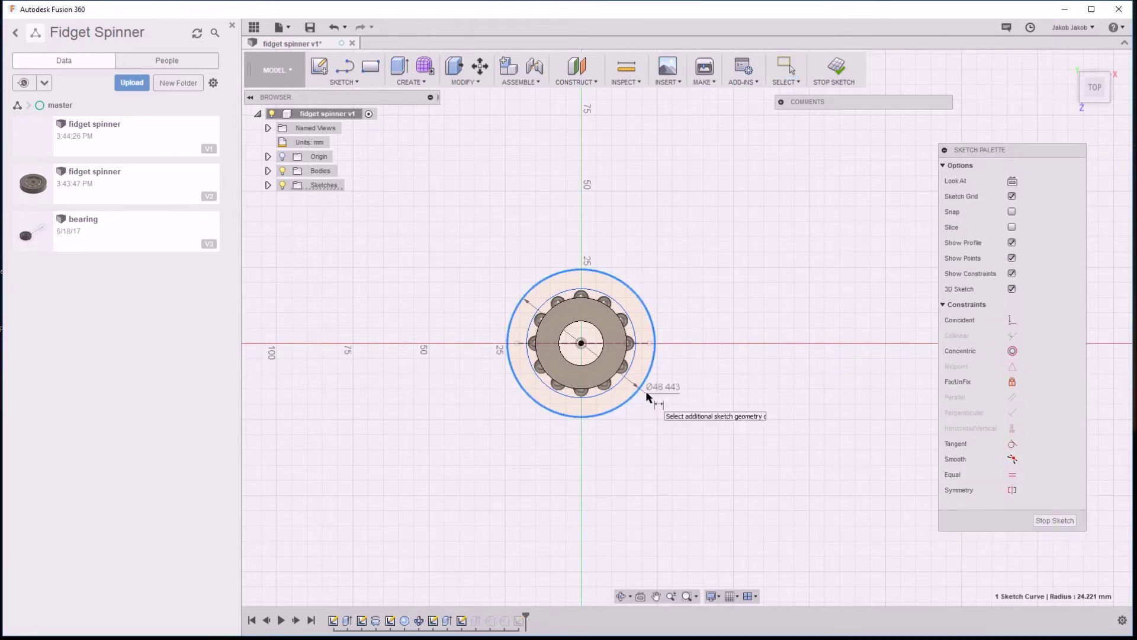
click(661, 405)
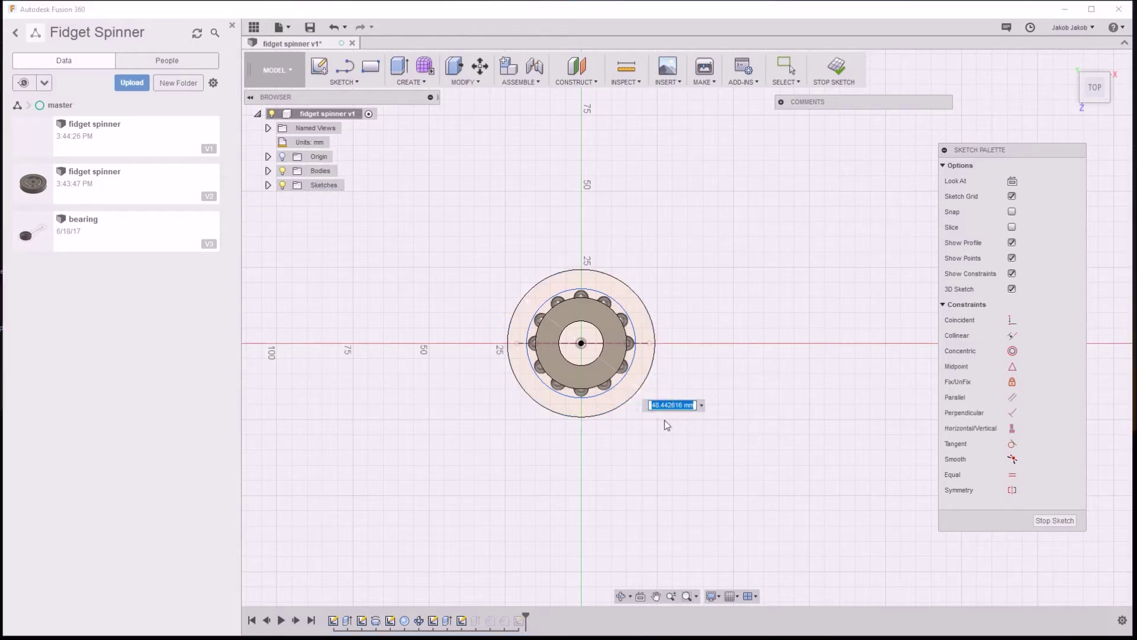
text(48)
key(Return)
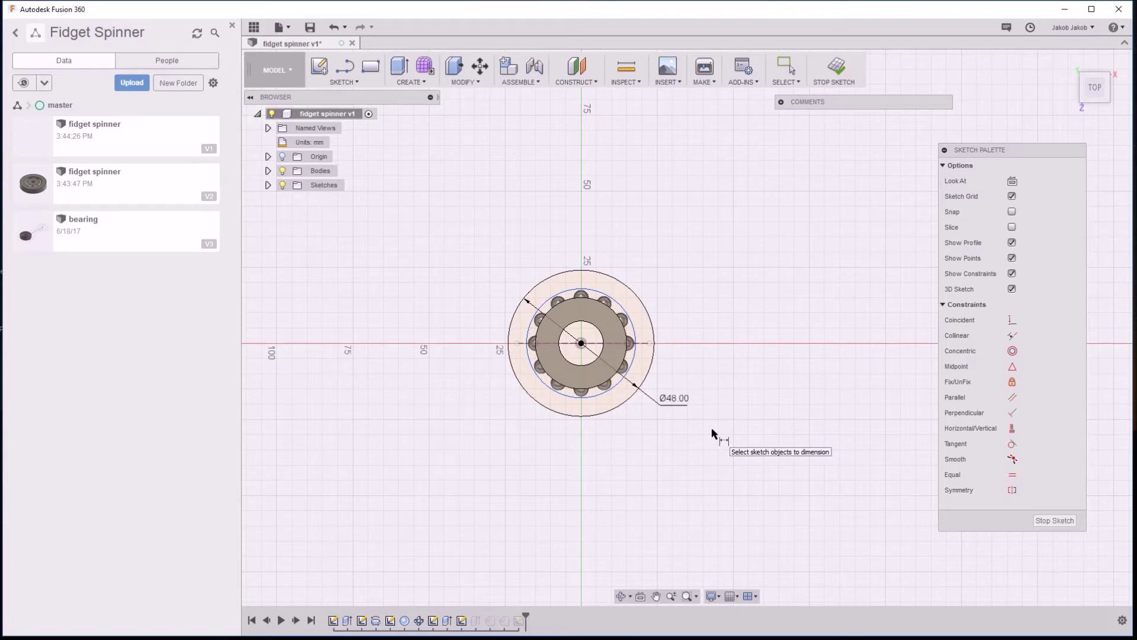
click(1052, 521)
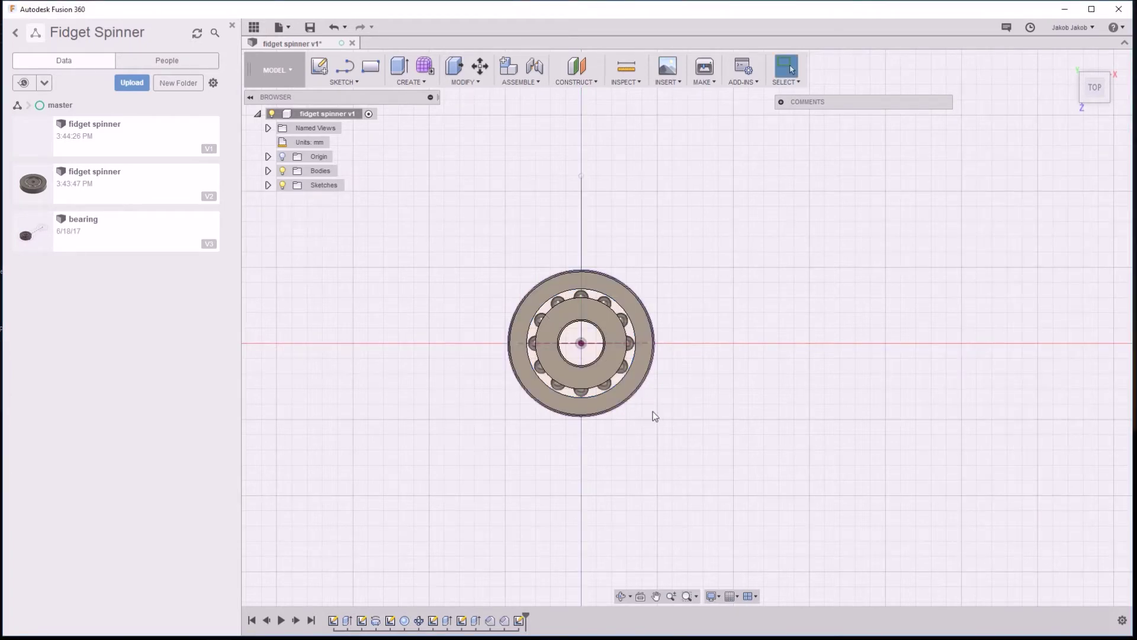
In the newest sketch, dimension the outer circle to Ø48 mm and make the vertical line construction
right_click(520, 621)
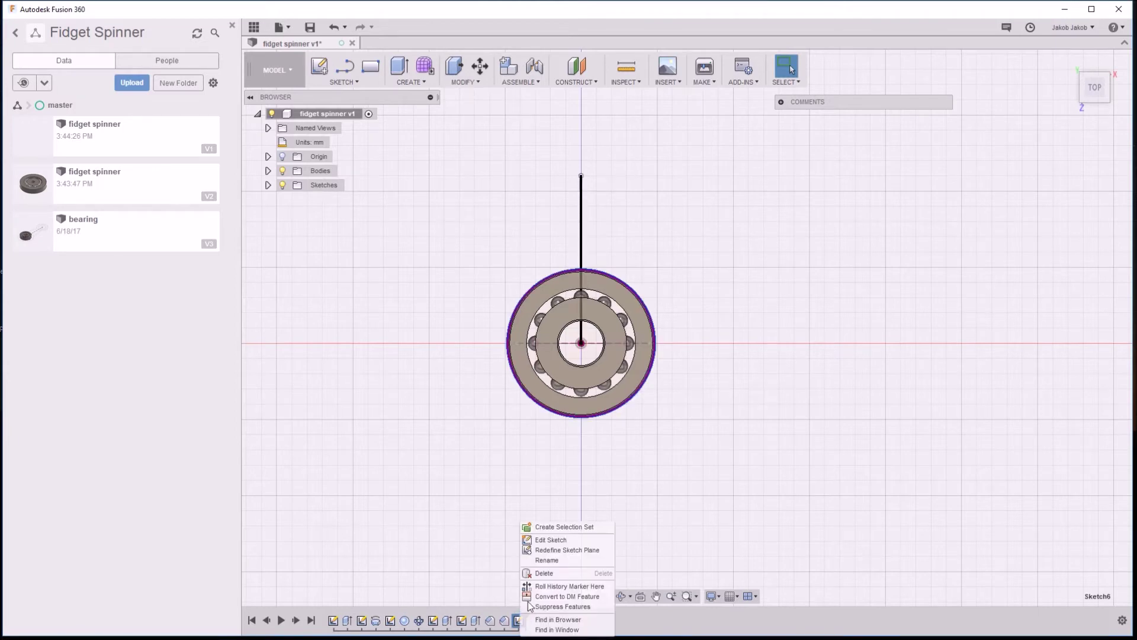
click(564, 540)
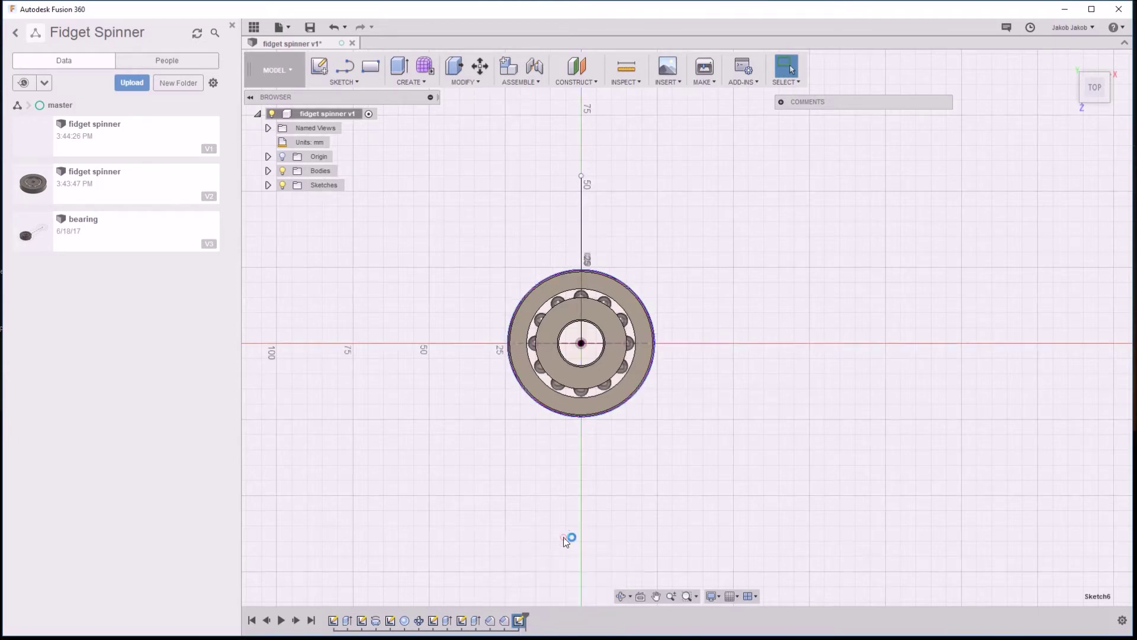
click(645, 391)
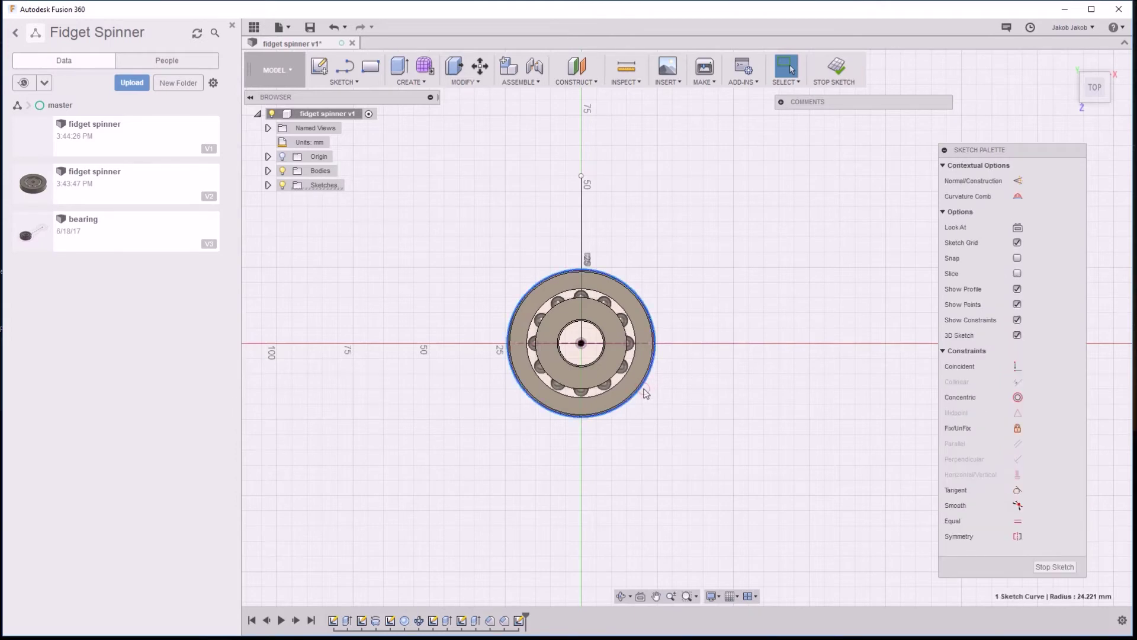
key(d)
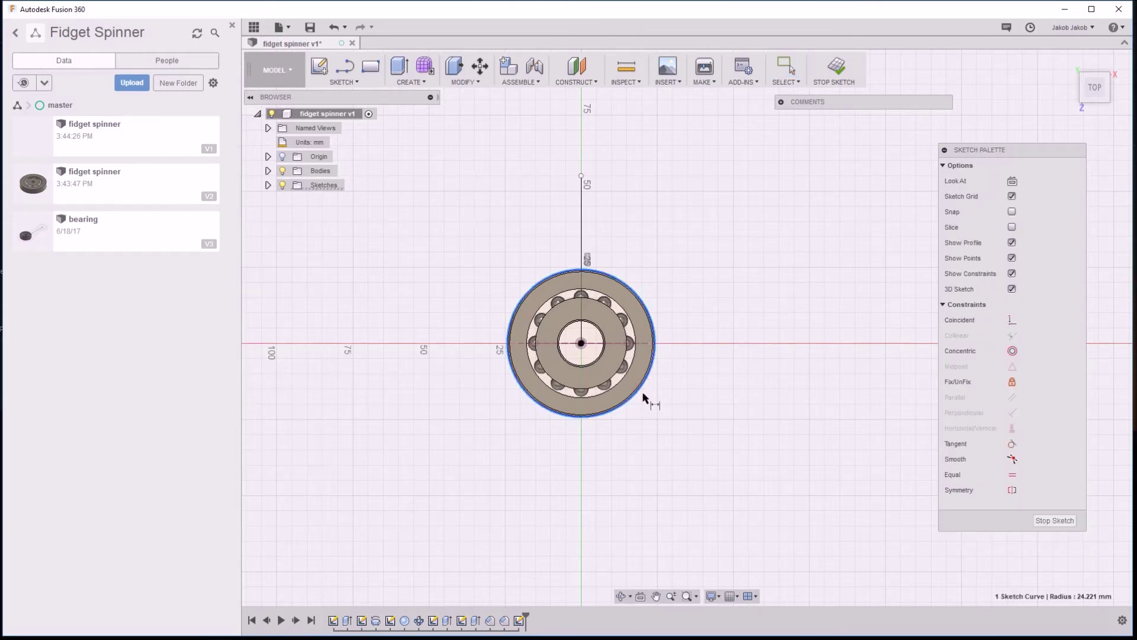
click(639, 392)
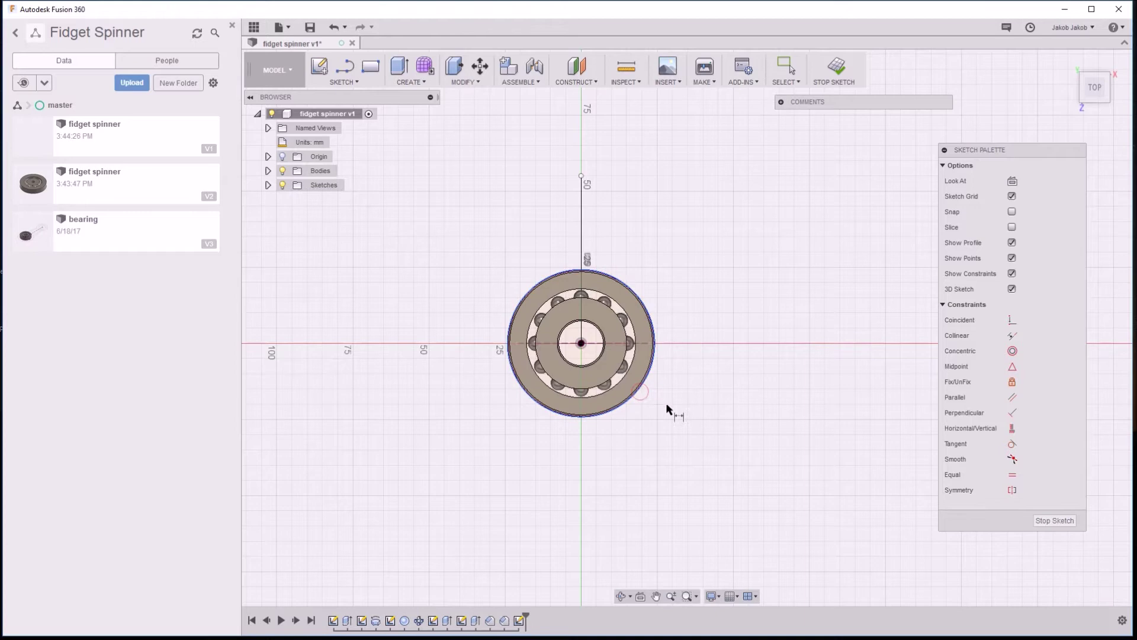
click(642, 386)
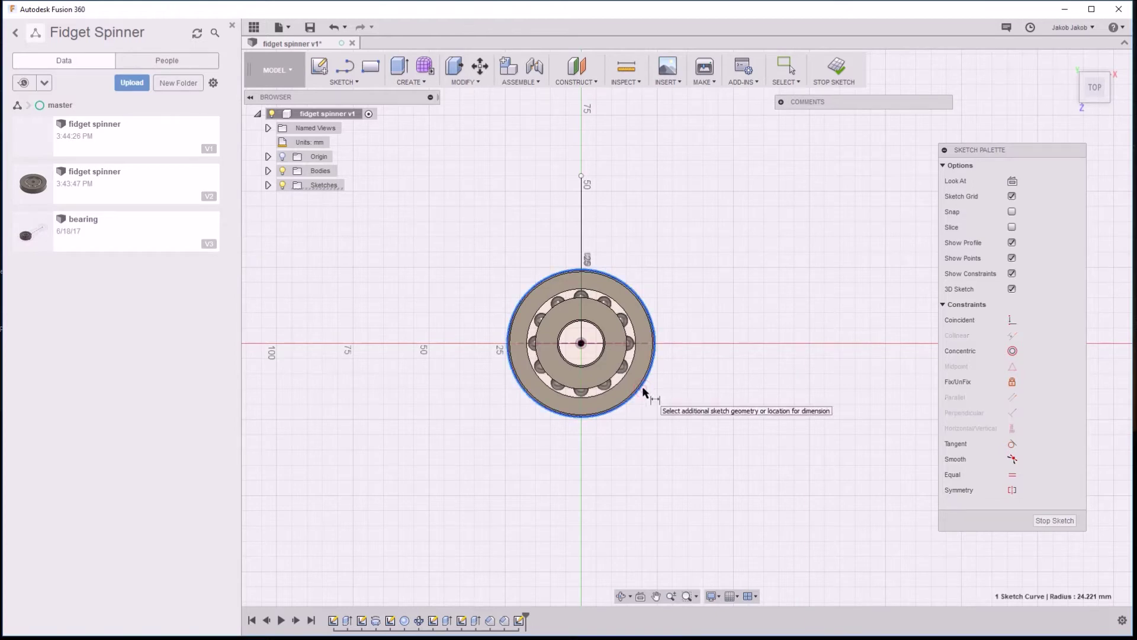
click(662, 406)
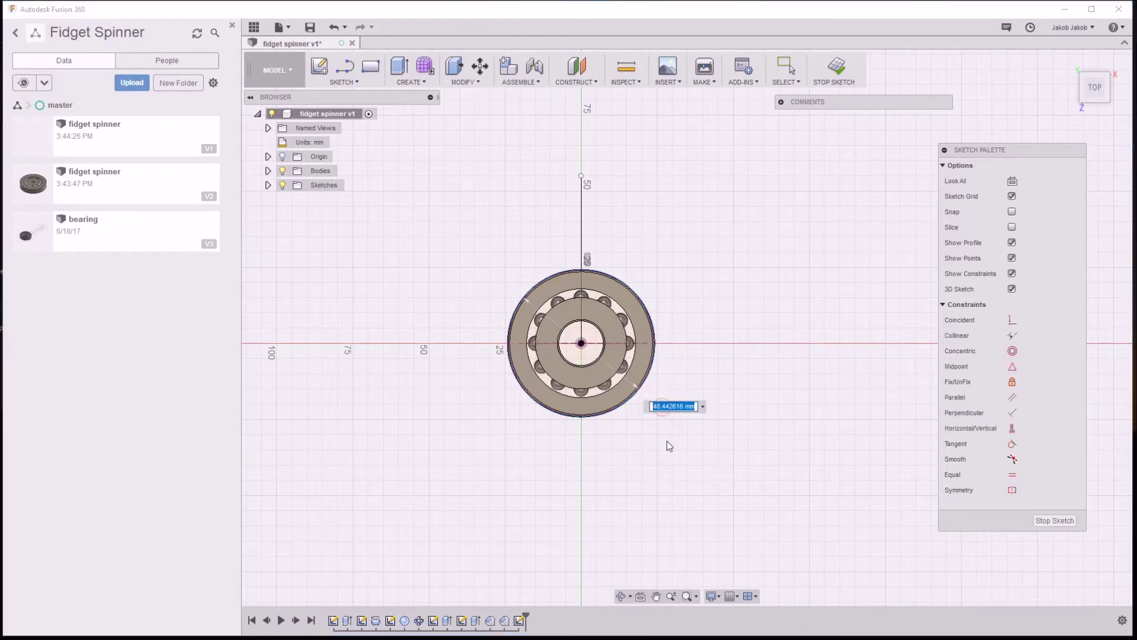
text(48)
key(Return)
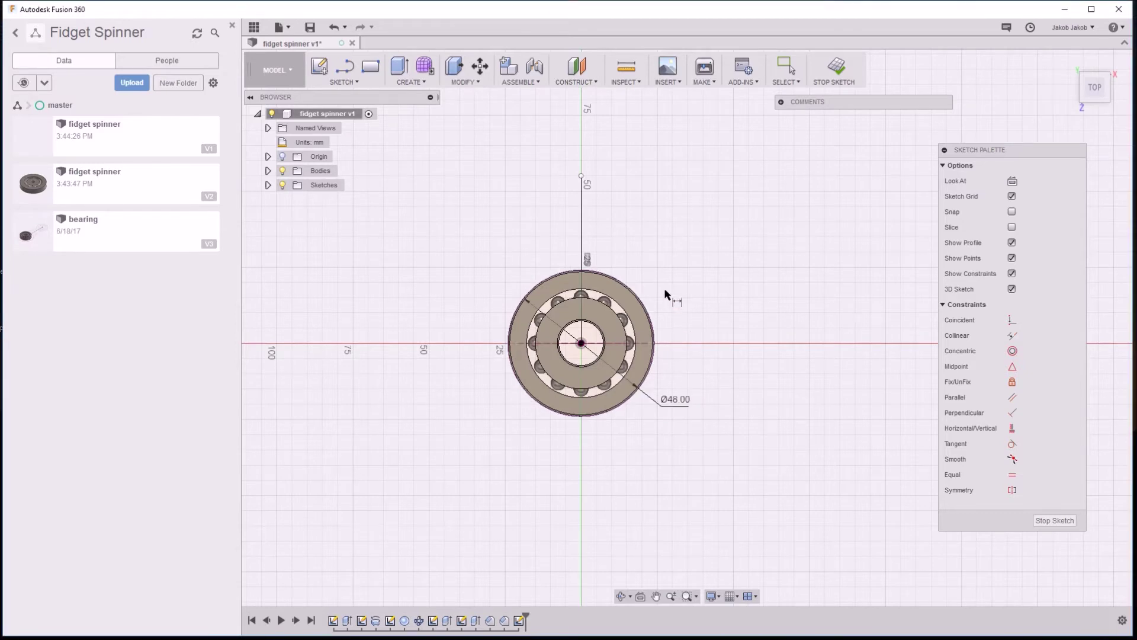
key(Escape)
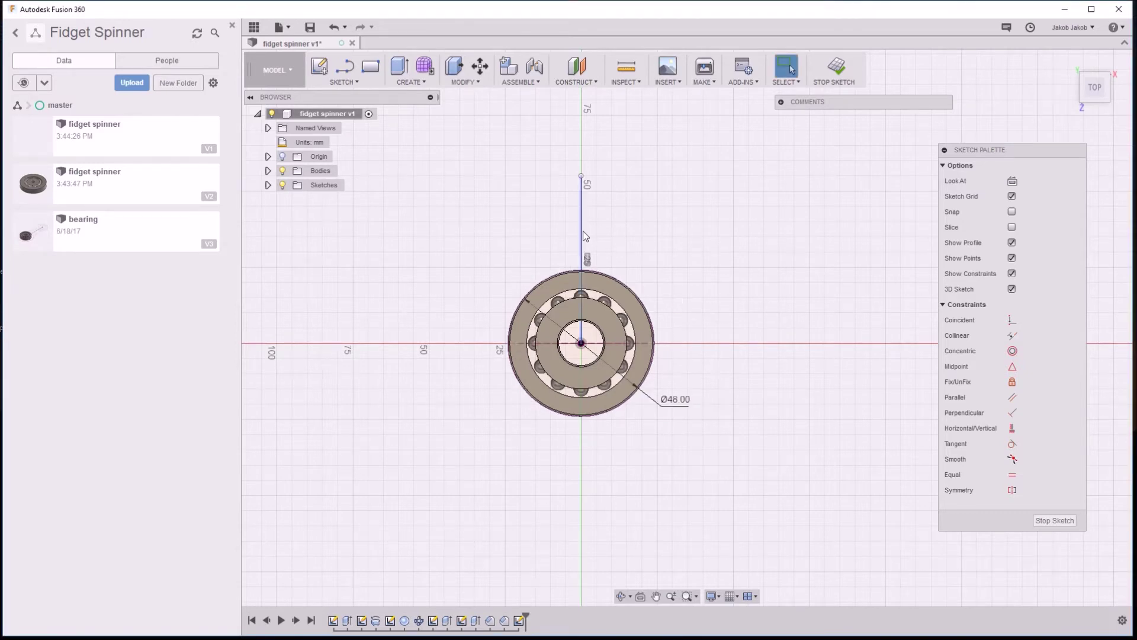
click(583, 232)
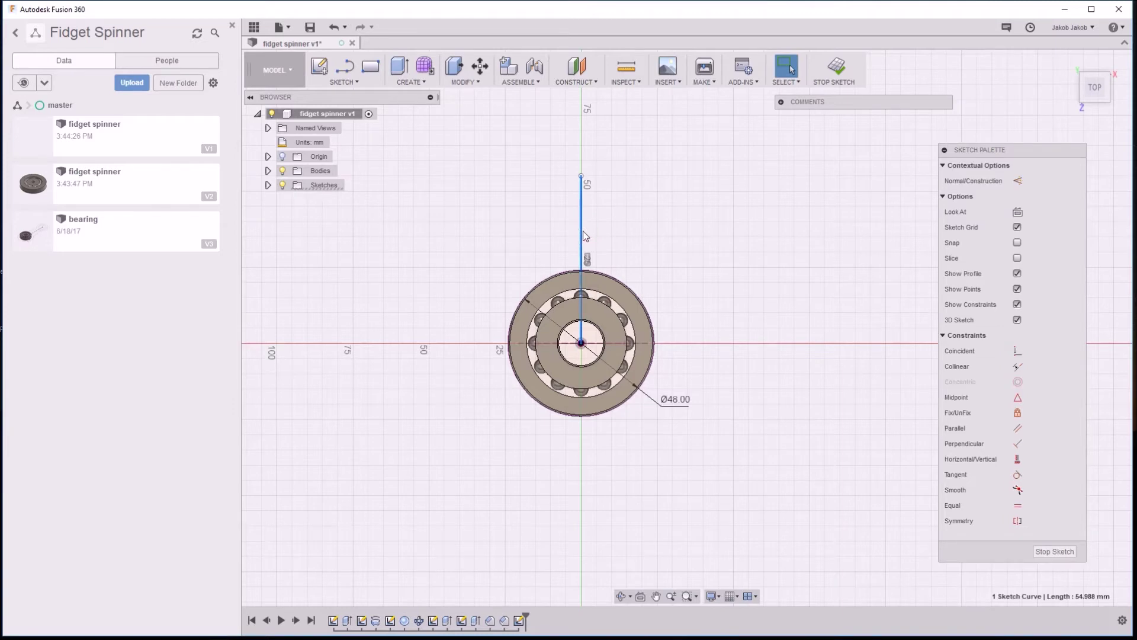
key(x)
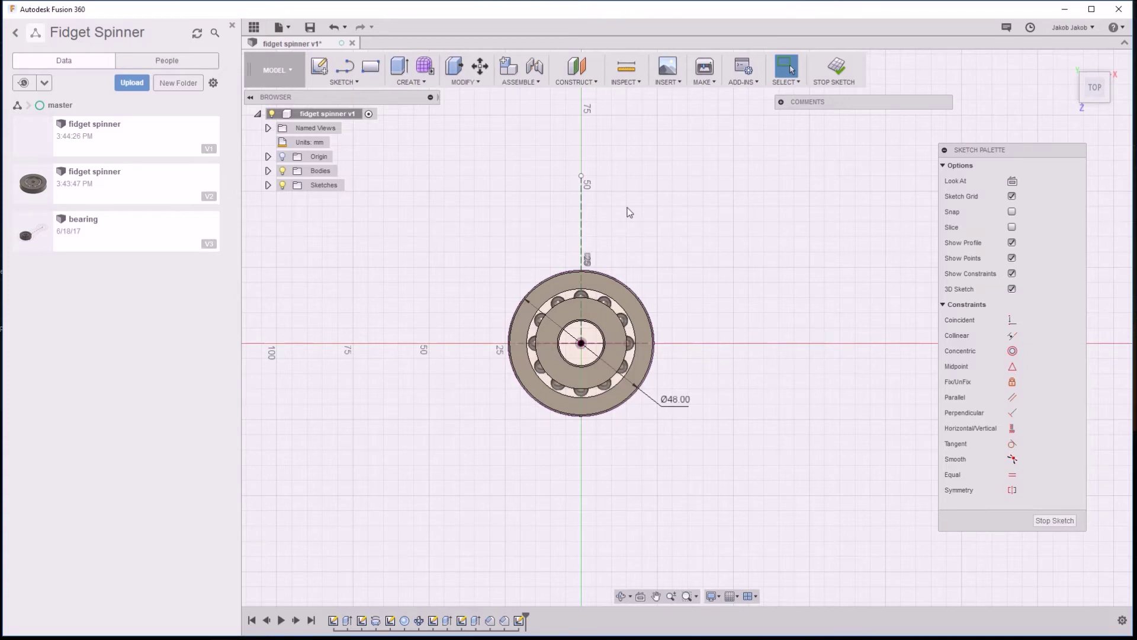
Draw a 48 mm diameter circle centred on the vertical line's top end
key(c)
click(582, 176)
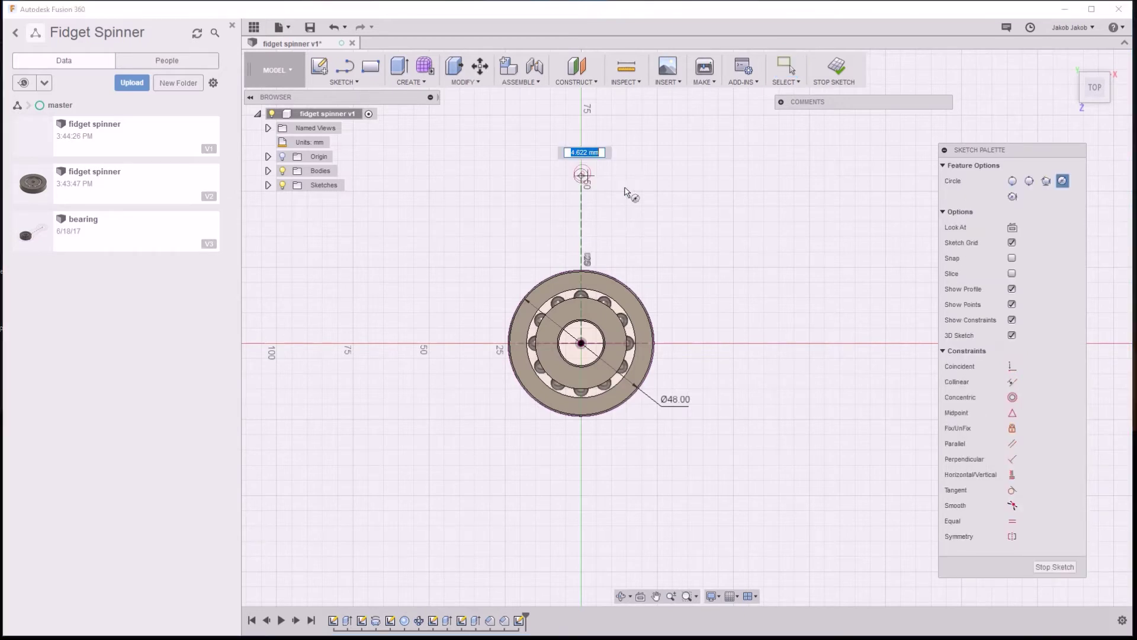
text(48)
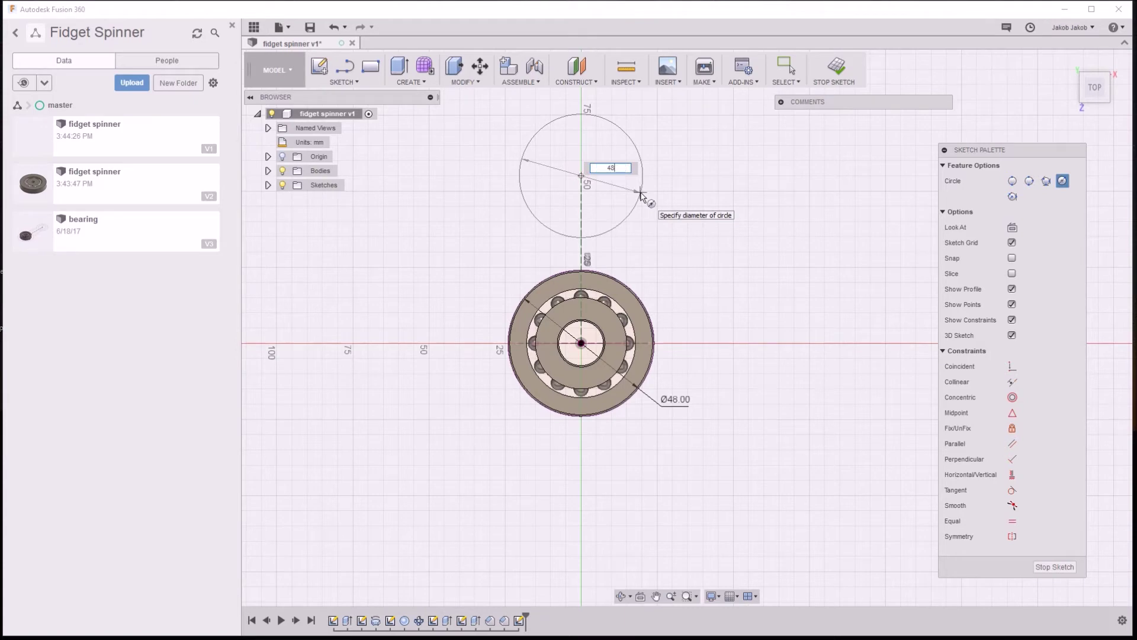
key(Tab)
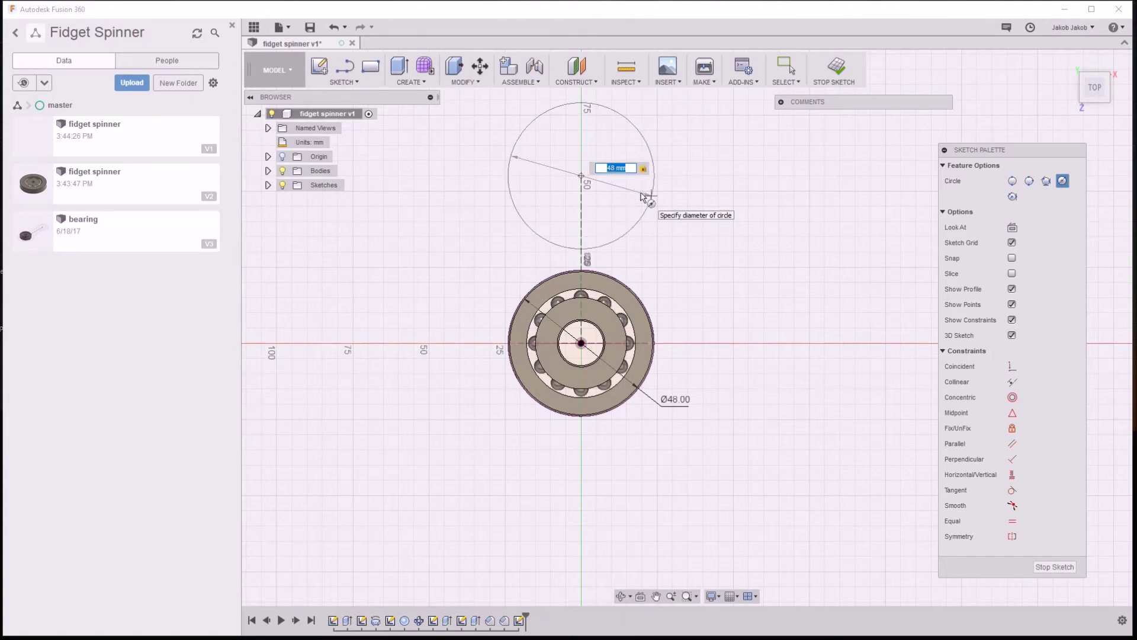
key(Return)
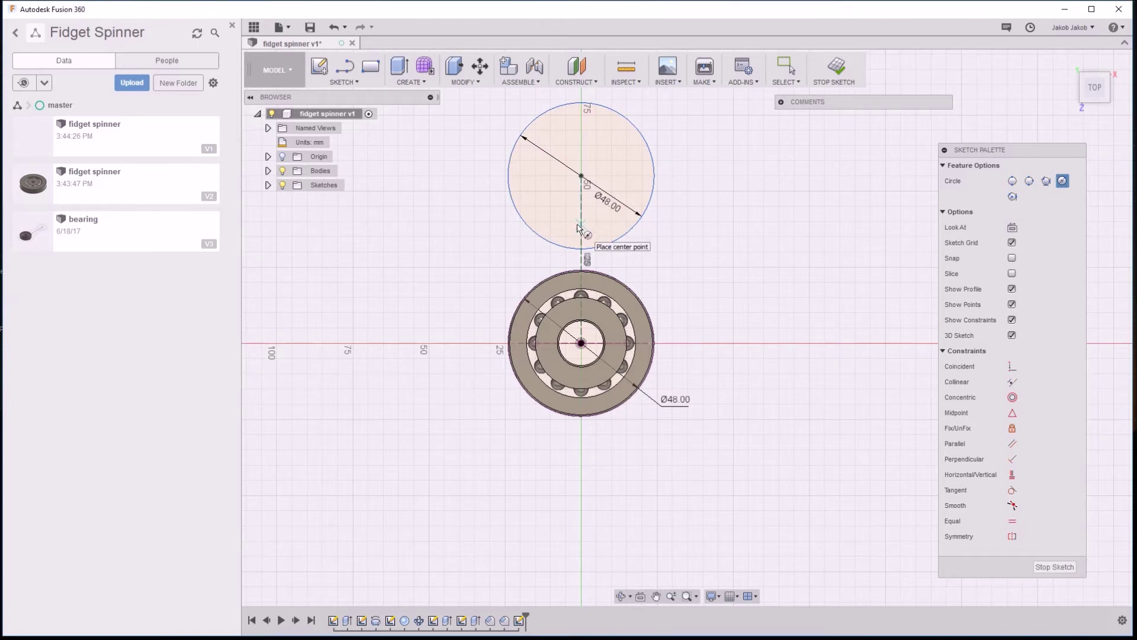
key(Escape)
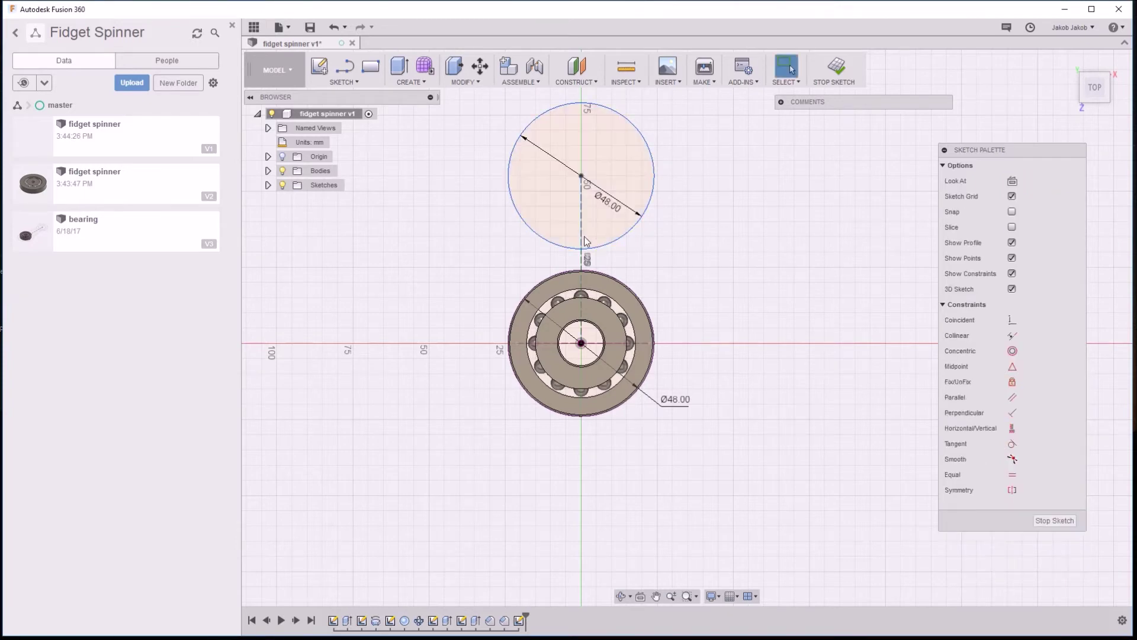
Dimension the distance between the two circle centres and set it to 75 mm
key(d)
click(581, 176)
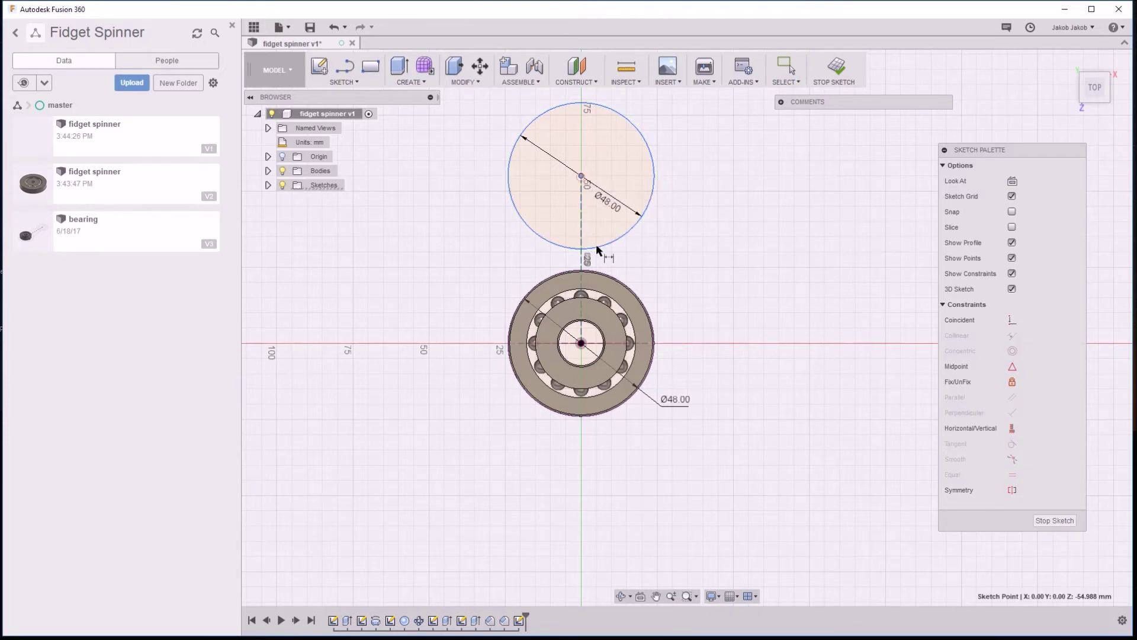
click(581, 343)
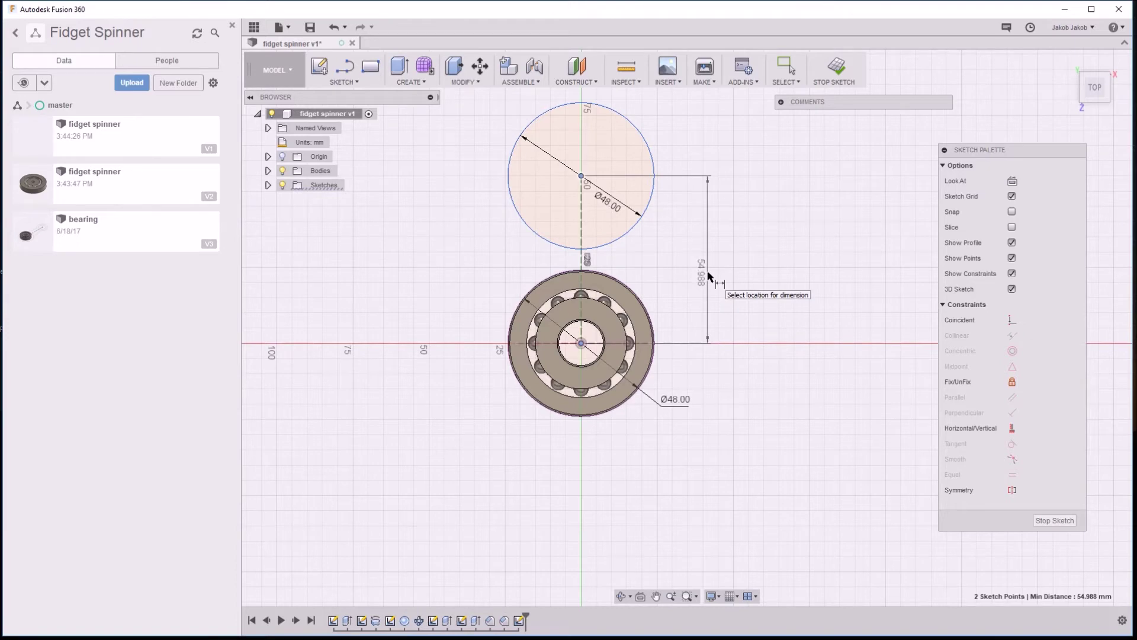
click(708, 275)
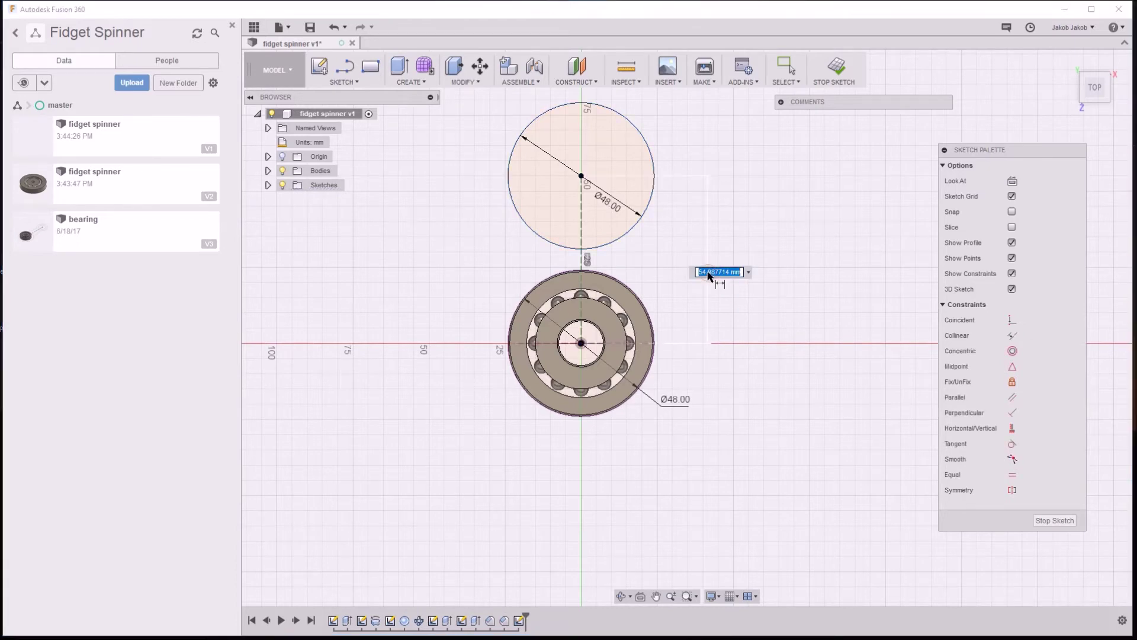
text(6)
key(Return)
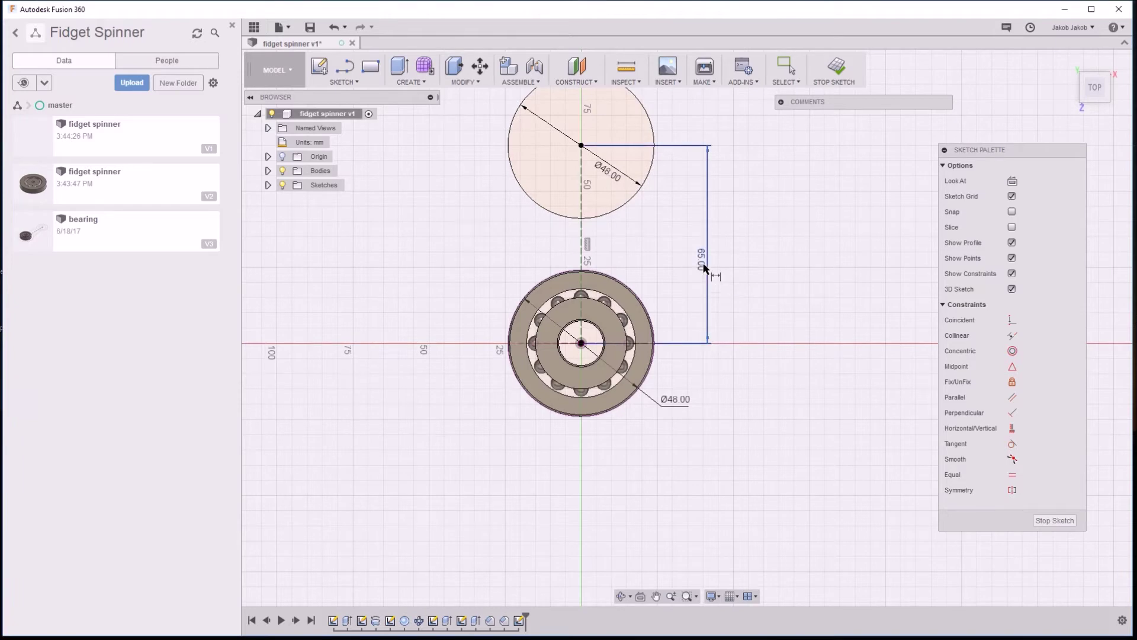
double_click(703, 261)
text(75)
key(Return)
scroll(681, 317, down, 2)
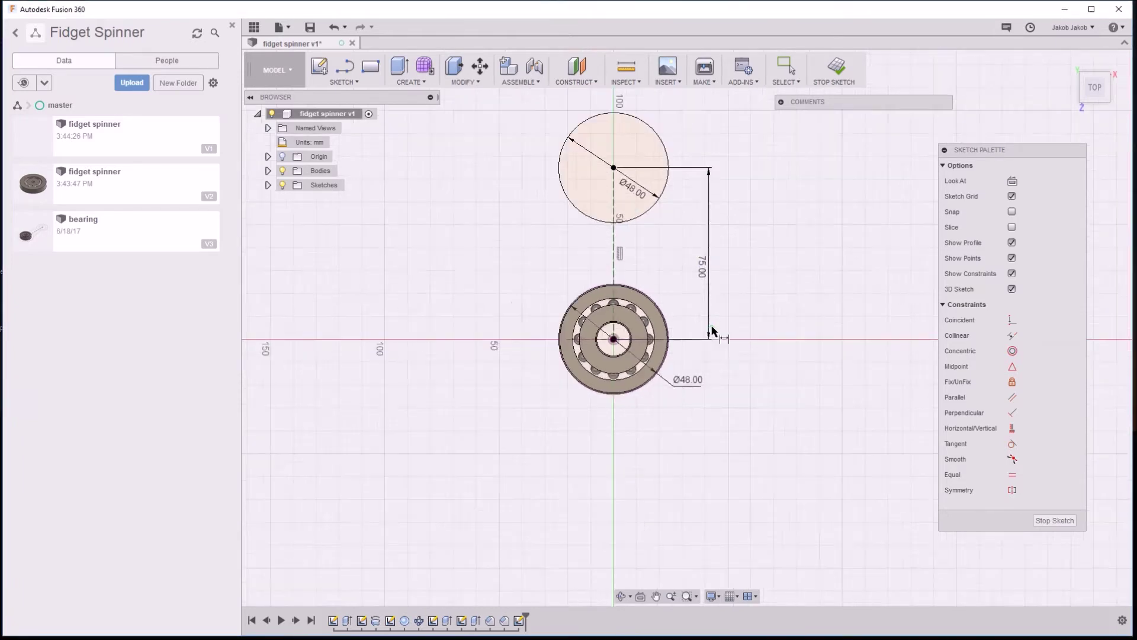
scroll(772, 162, up, 1)
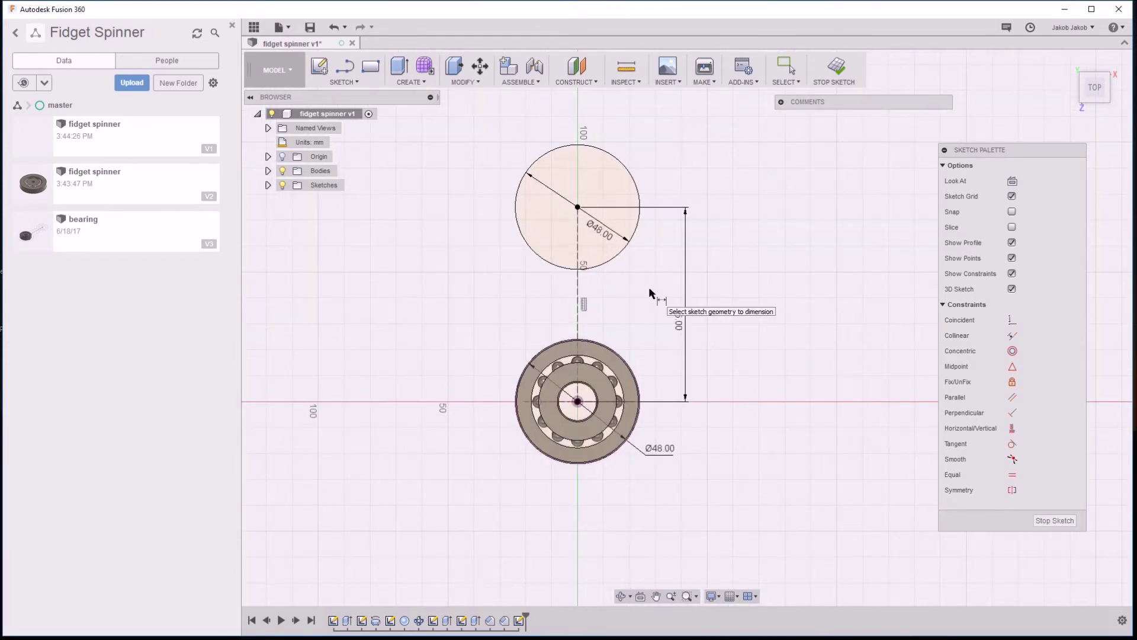
key(Escape)
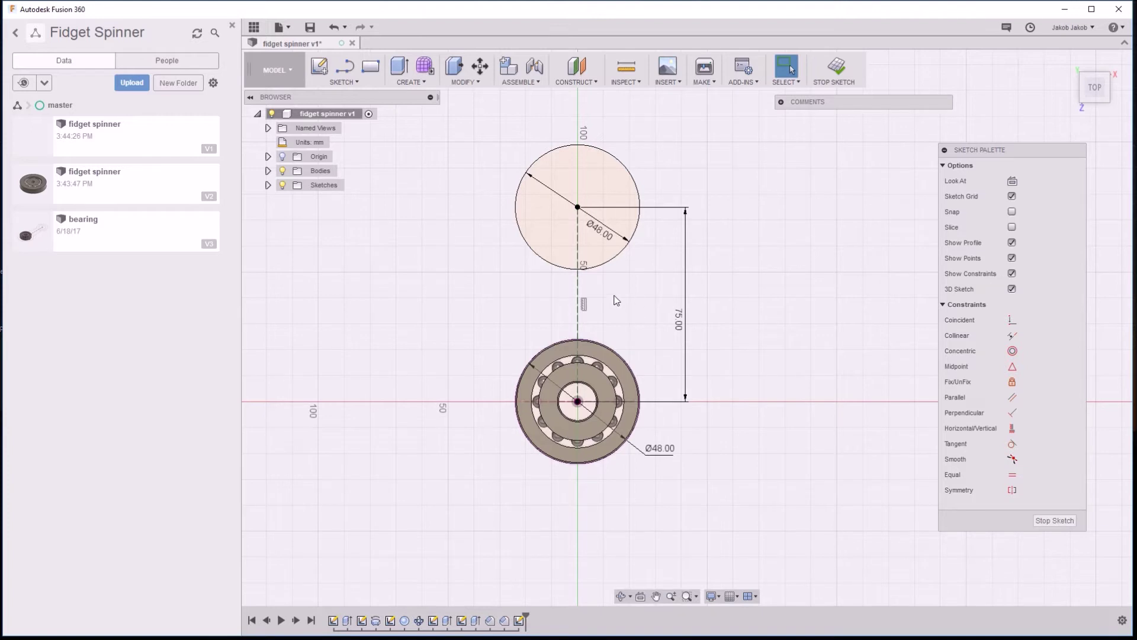
key(c)
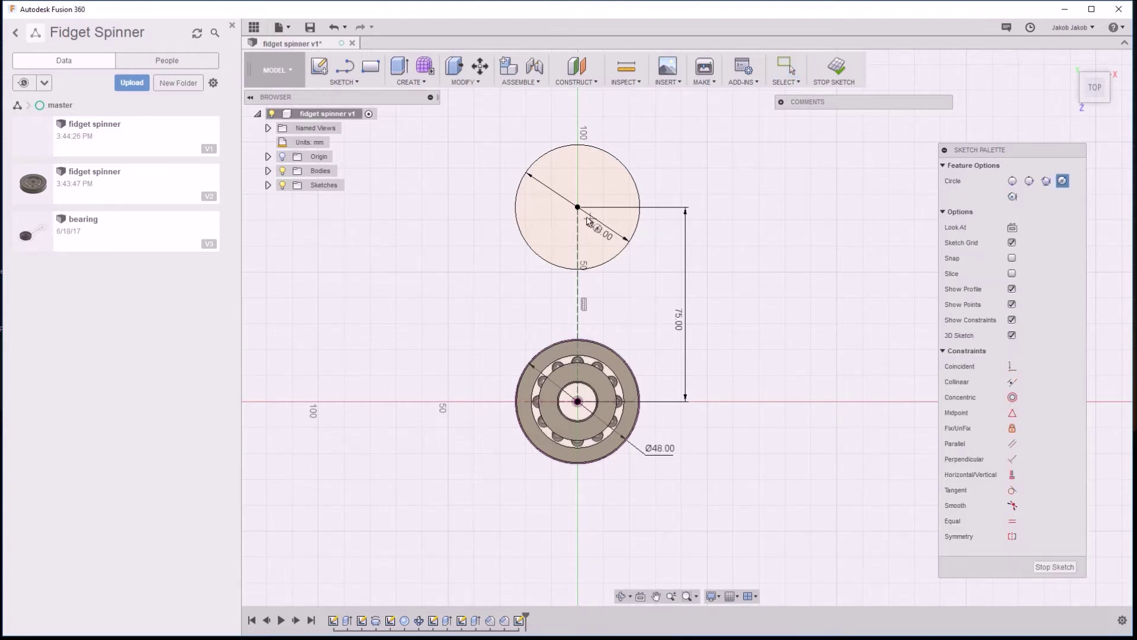
Draw 60 mm circles concentric with the upper Ø48 circle and with the bearing
click(578, 207)
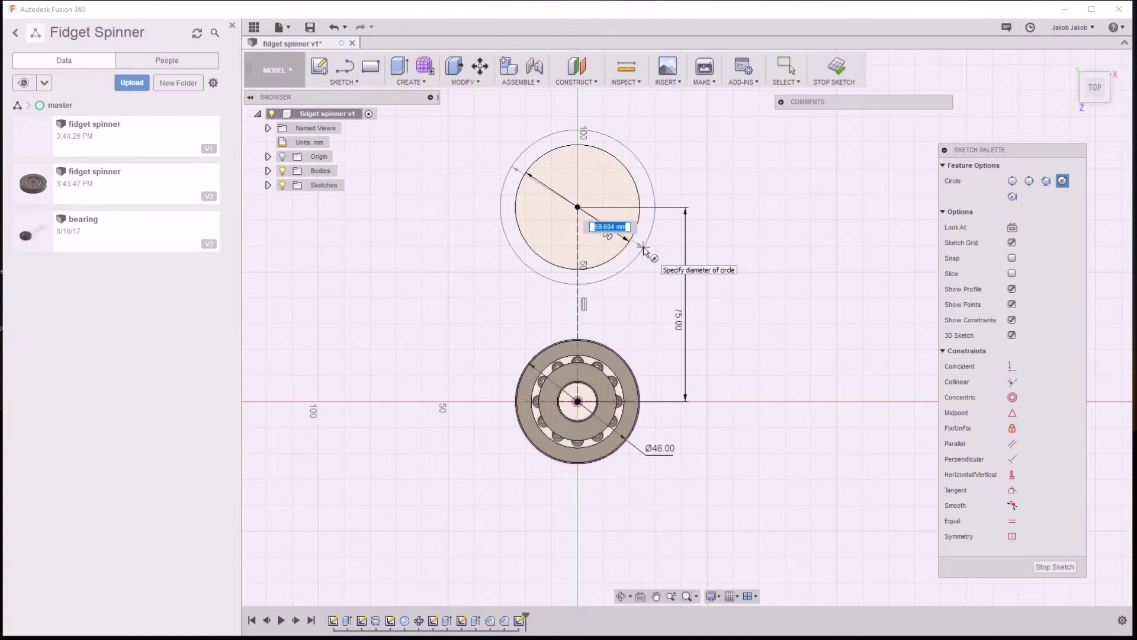
text(60)
key(Tab)
key(Return)
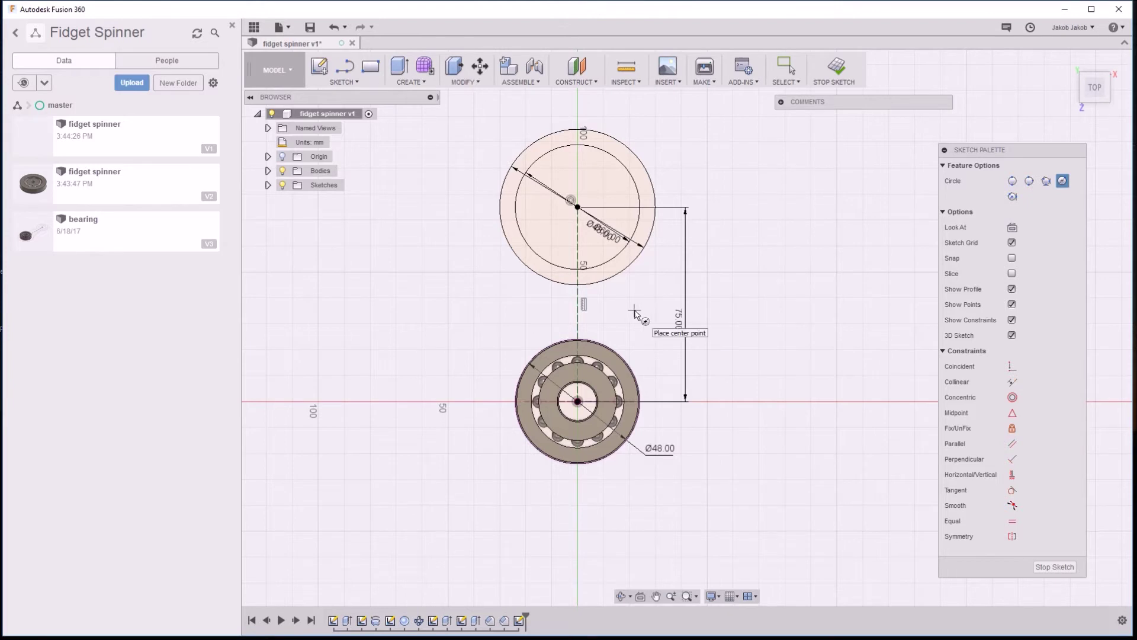
click(577, 402)
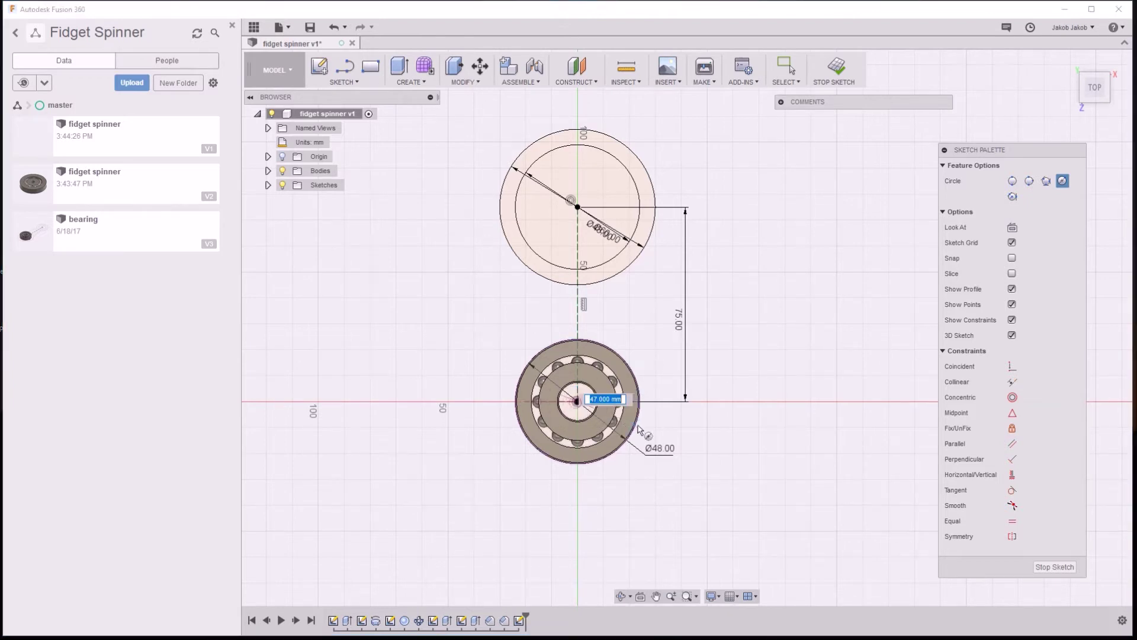
text(6)
key(Tab)
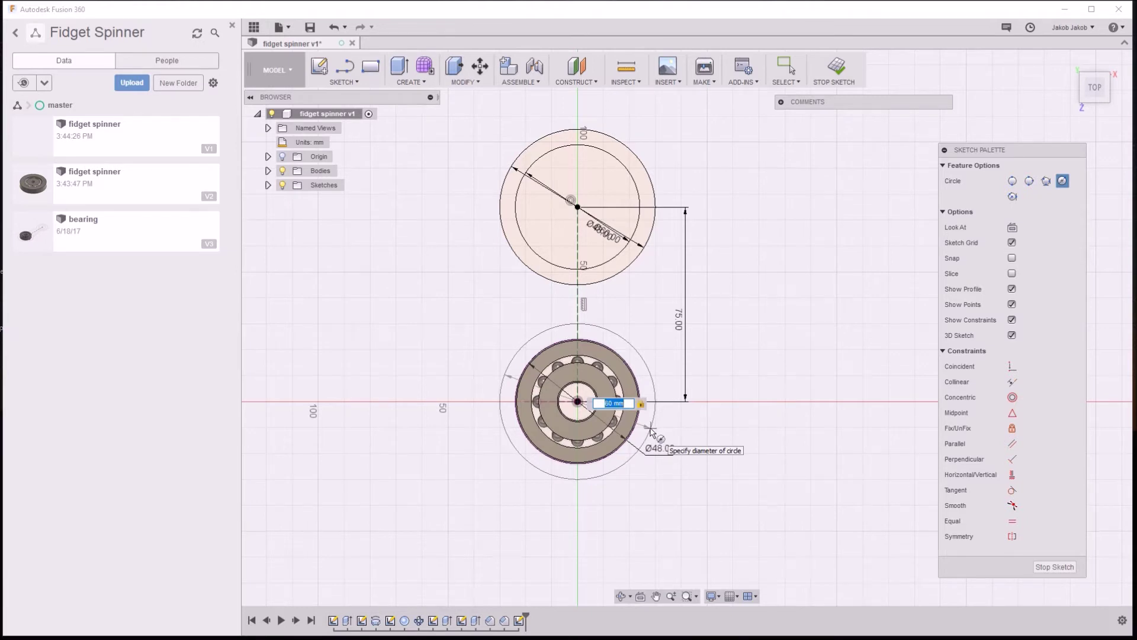
key(Return)
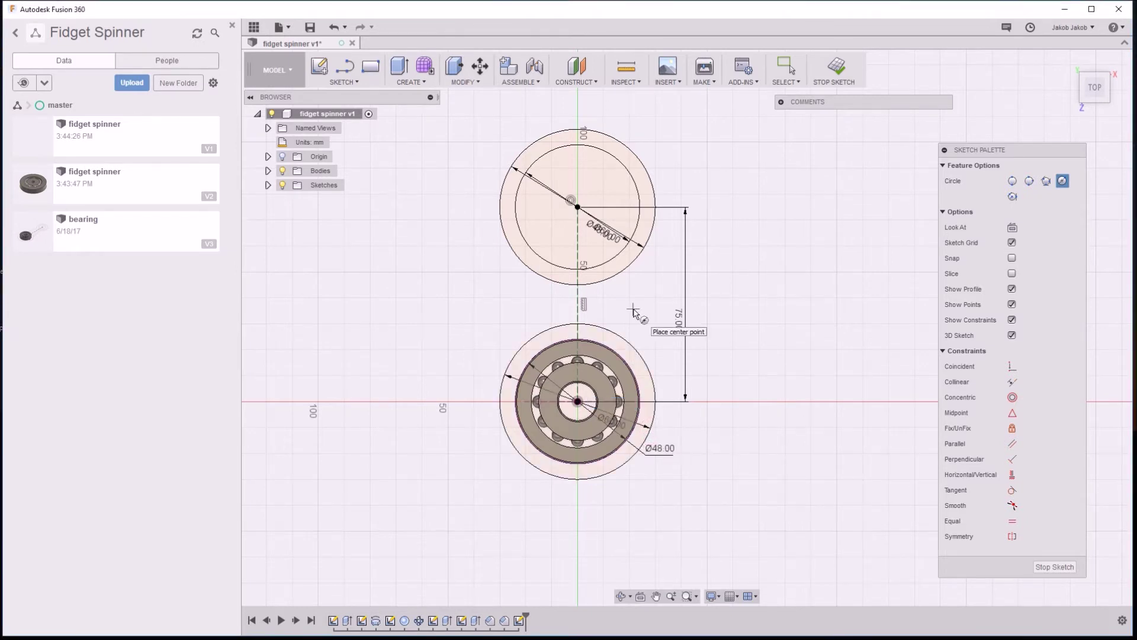
key(l)
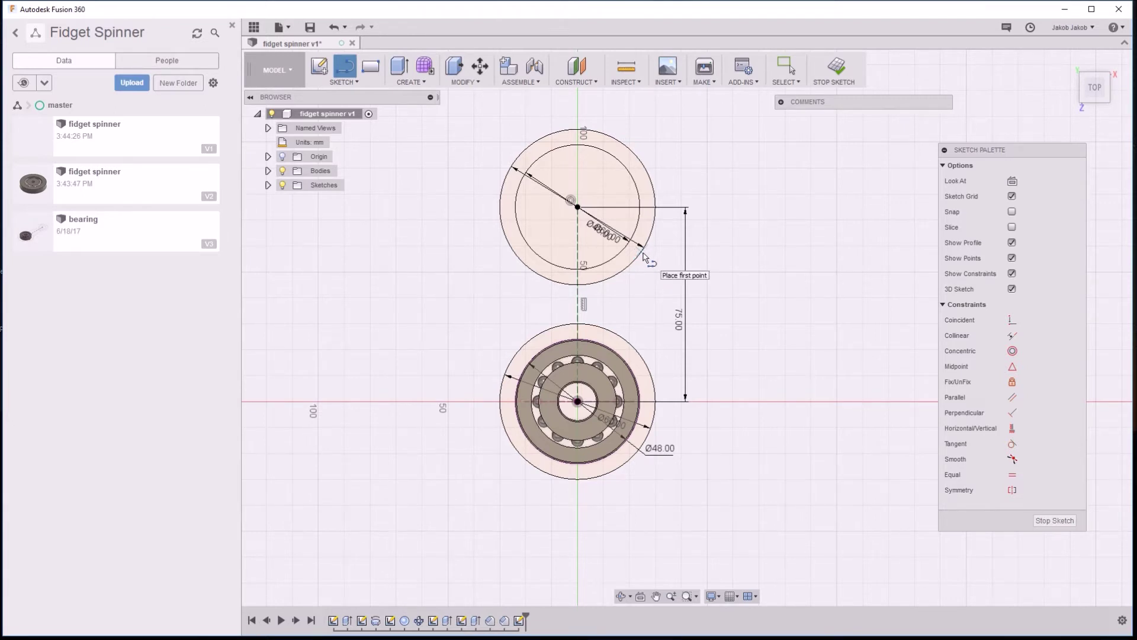
Draw a roughly 46.5 mm line linking the right sides of the two 60 mm circles
click(642, 251)
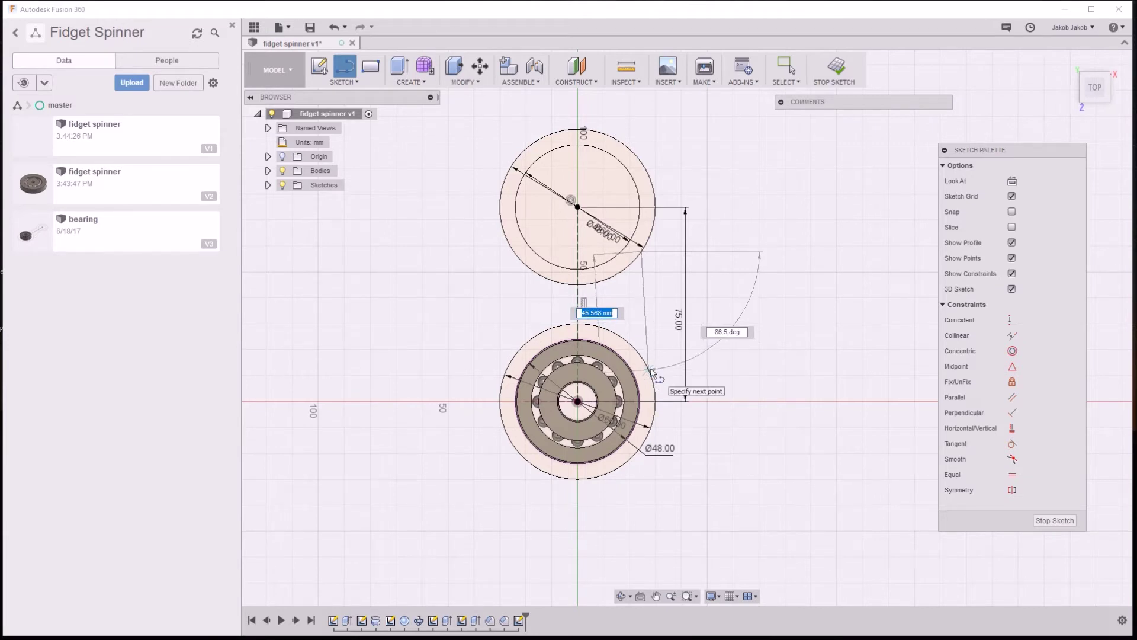
click(653, 370)
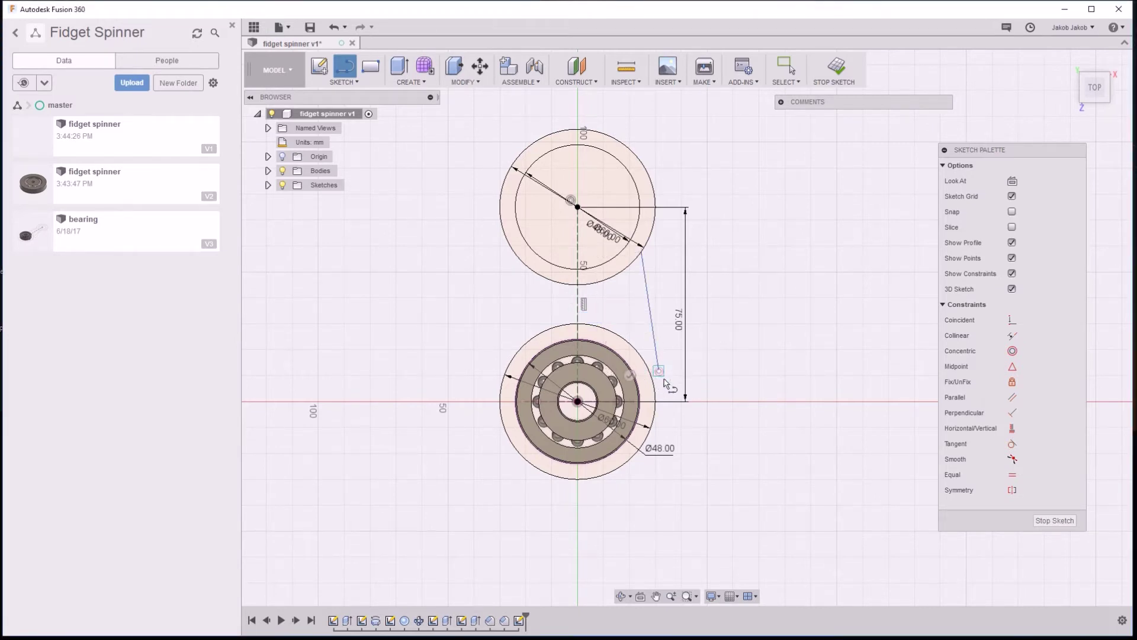
key(Escape)
key(Escape)
click(656, 350)
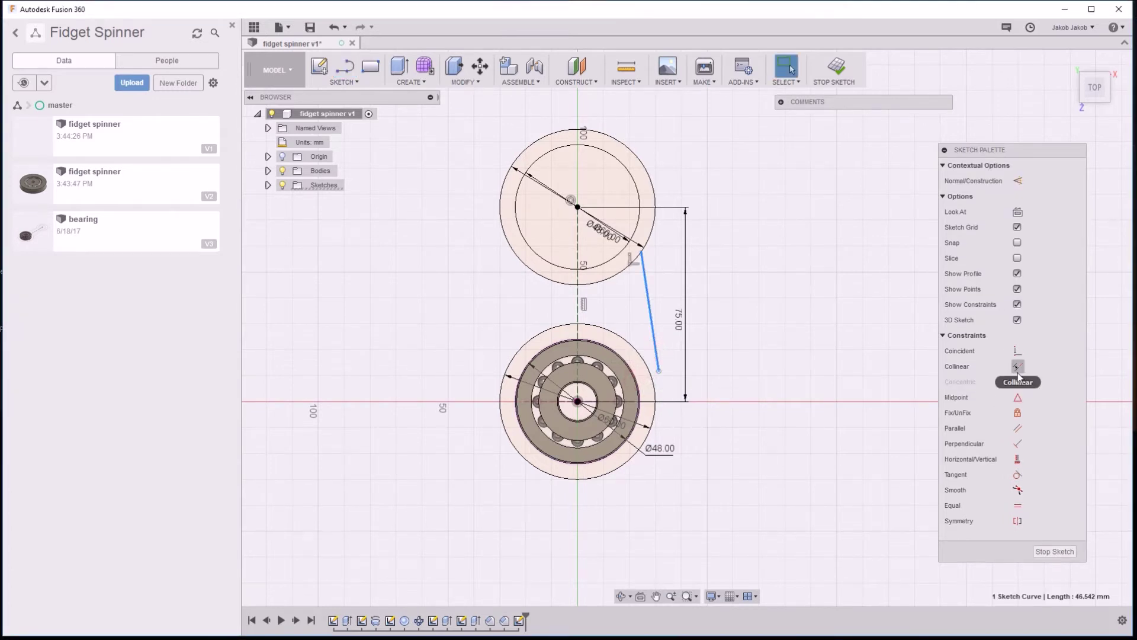
Make the right line tangent to the lower circle, then draw and delete a ~43.9 mm left line
click(1018, 475)
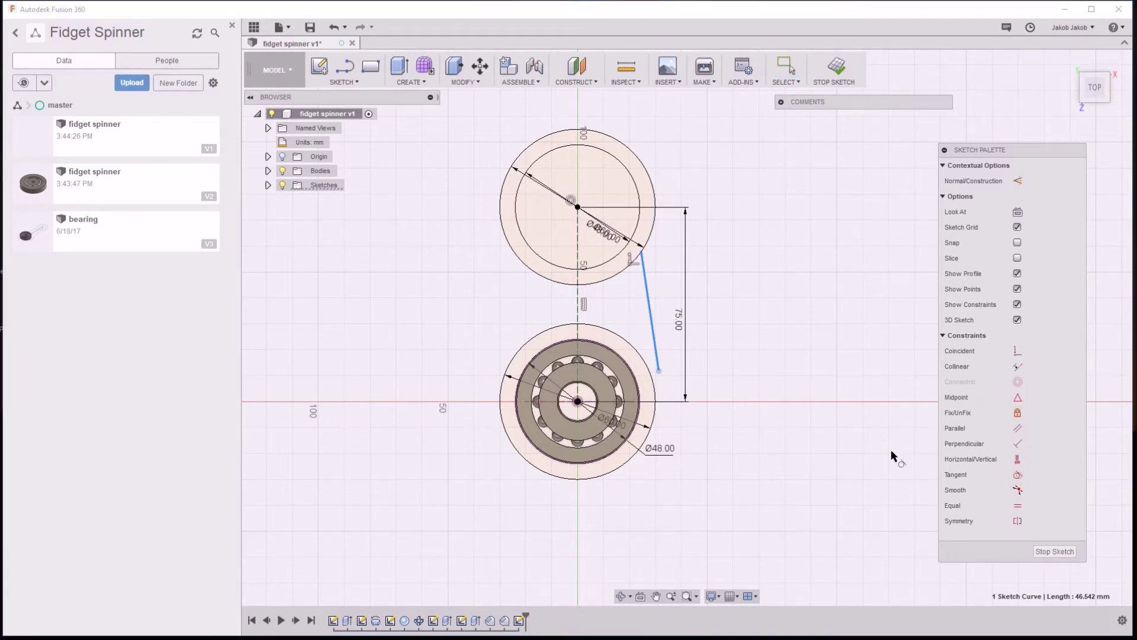
click(652, 382)
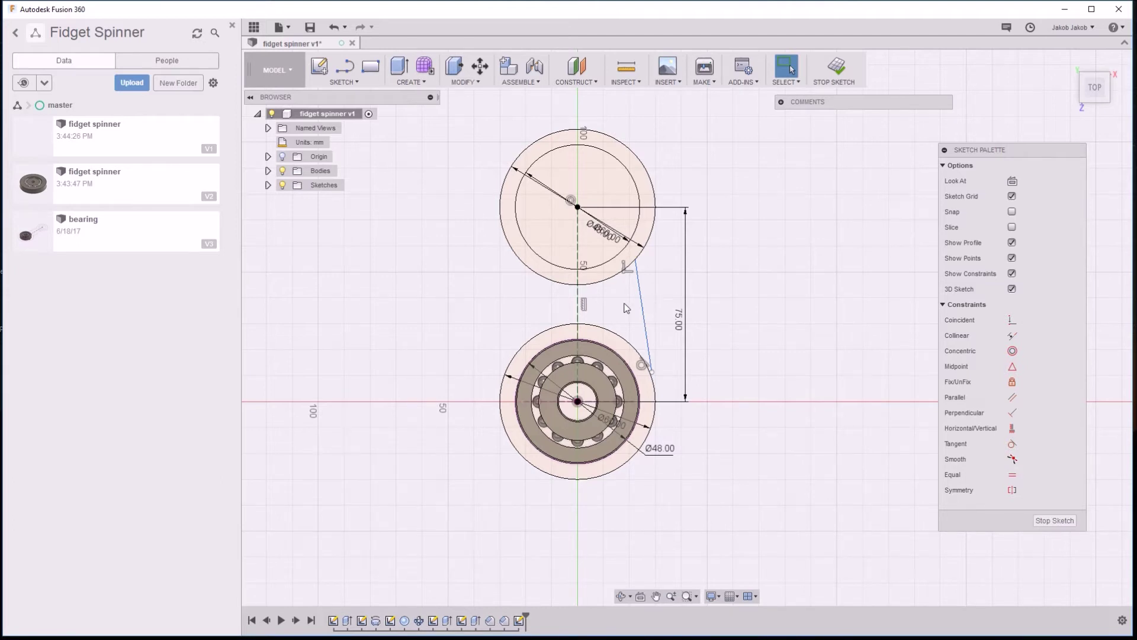
key(l)
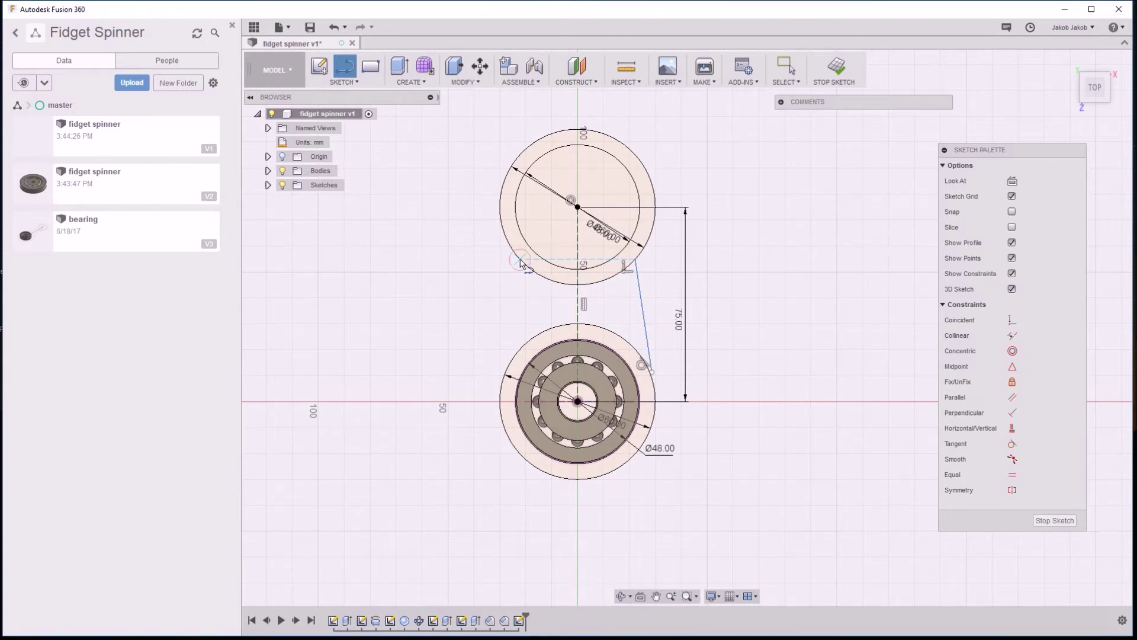
click(519, 259)
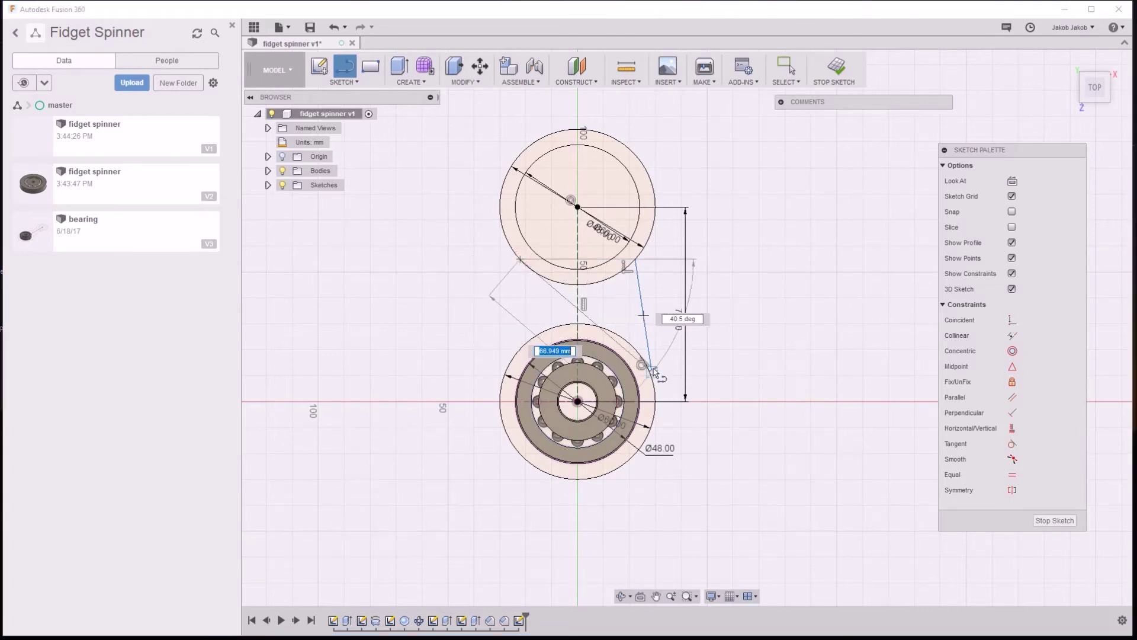
click(505, 375)
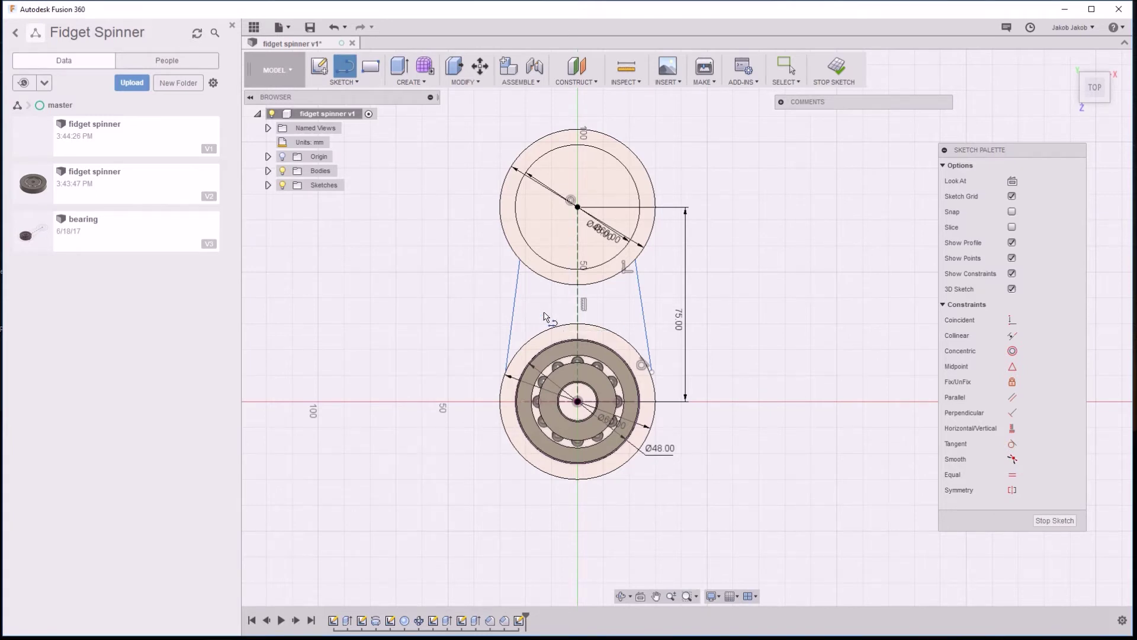
key(Escape)
click(513, 303)
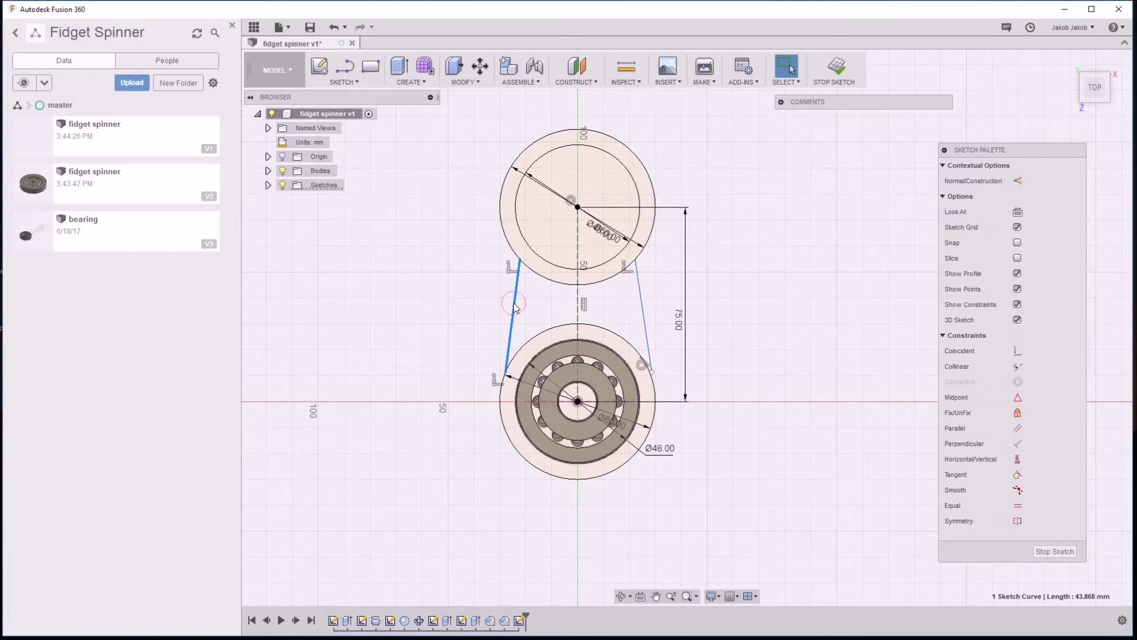
key(Delete)
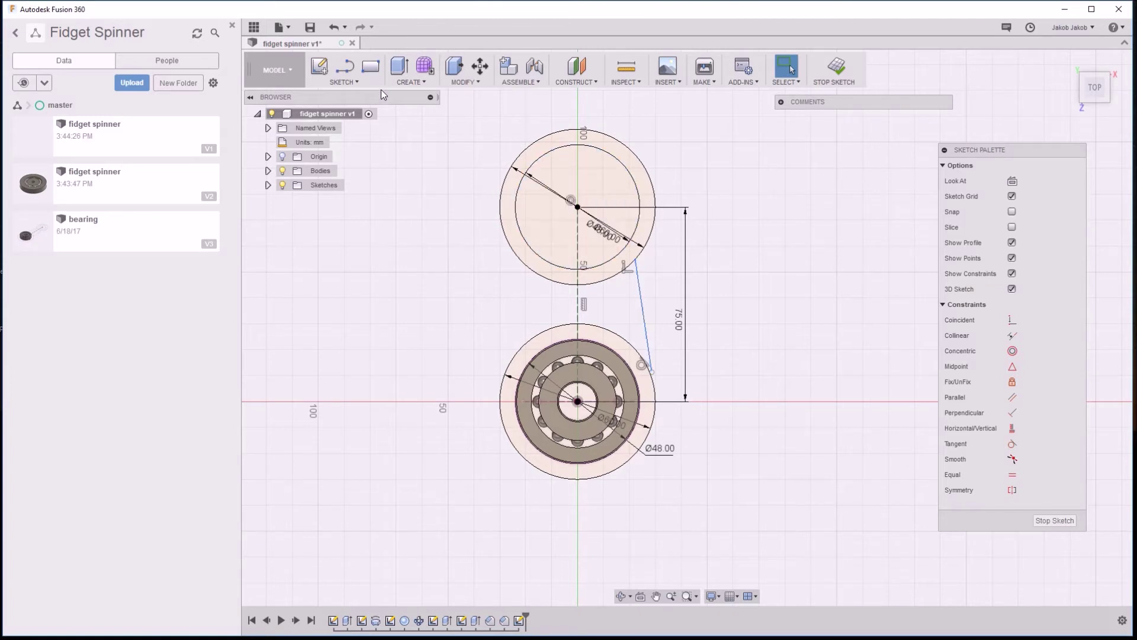
Mirror the right connecting line across the vertical construction line
click(346, 83)
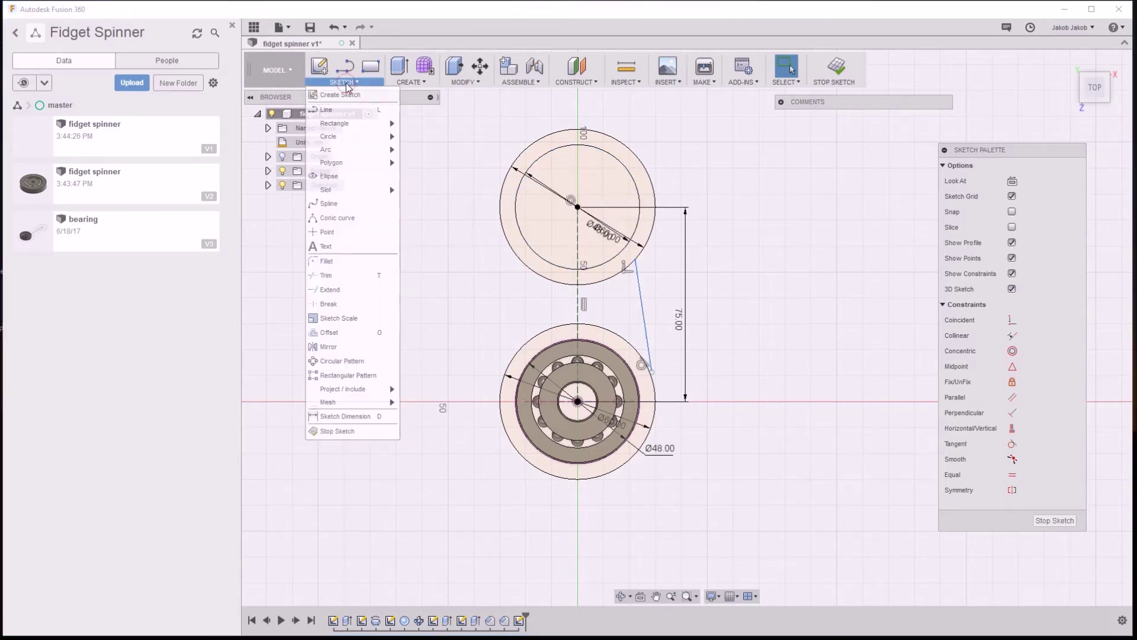
click(361, 349)
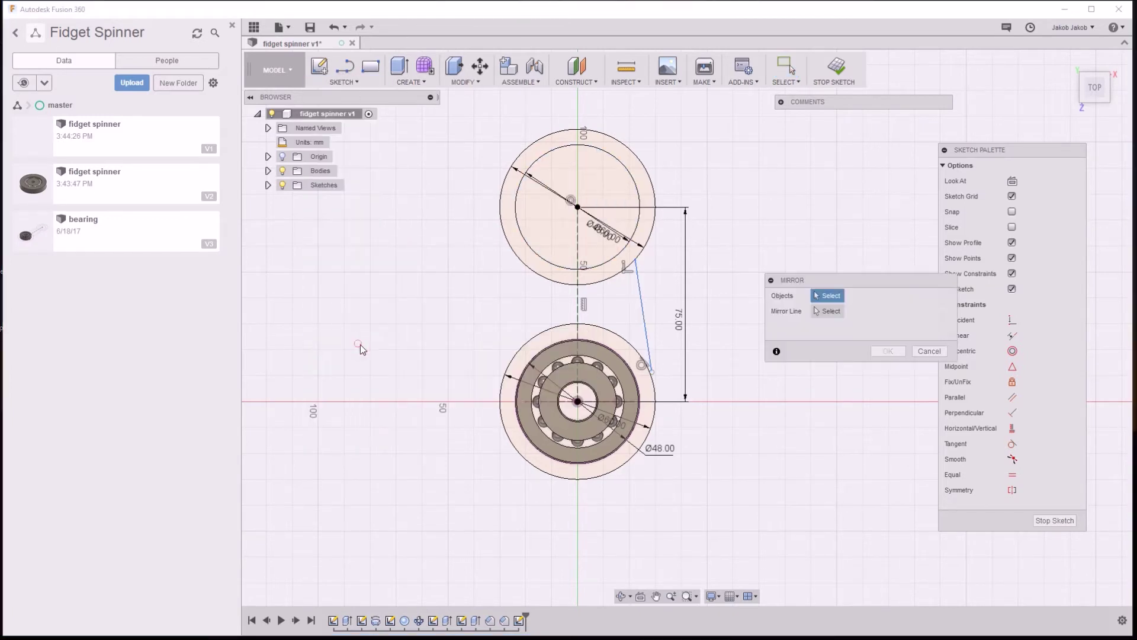
click(644, 329)
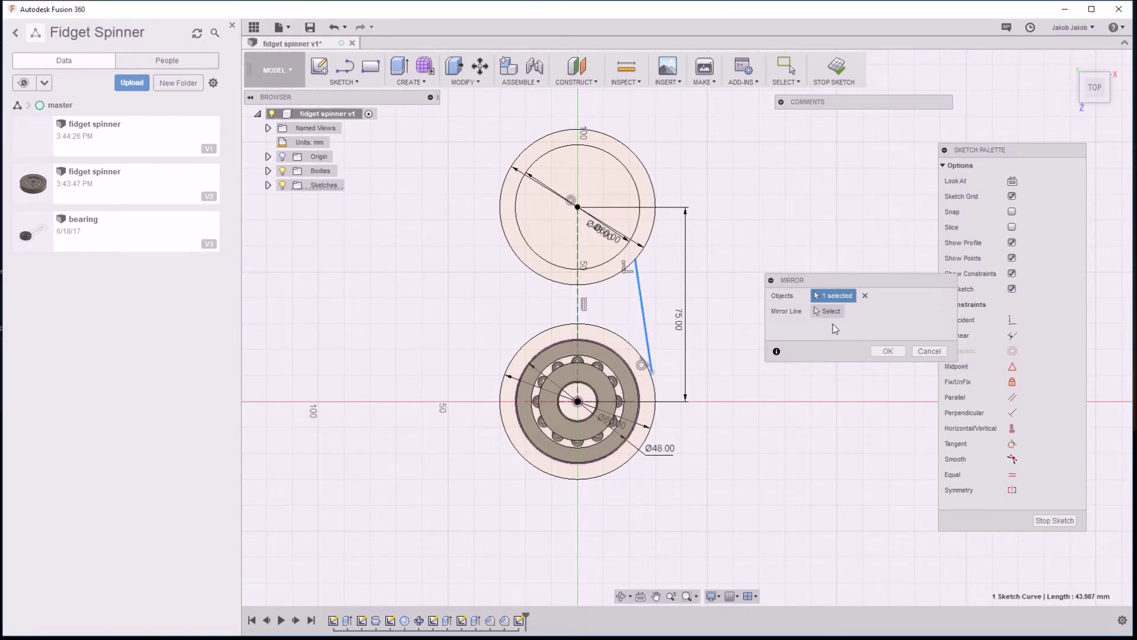
click(578, 313)
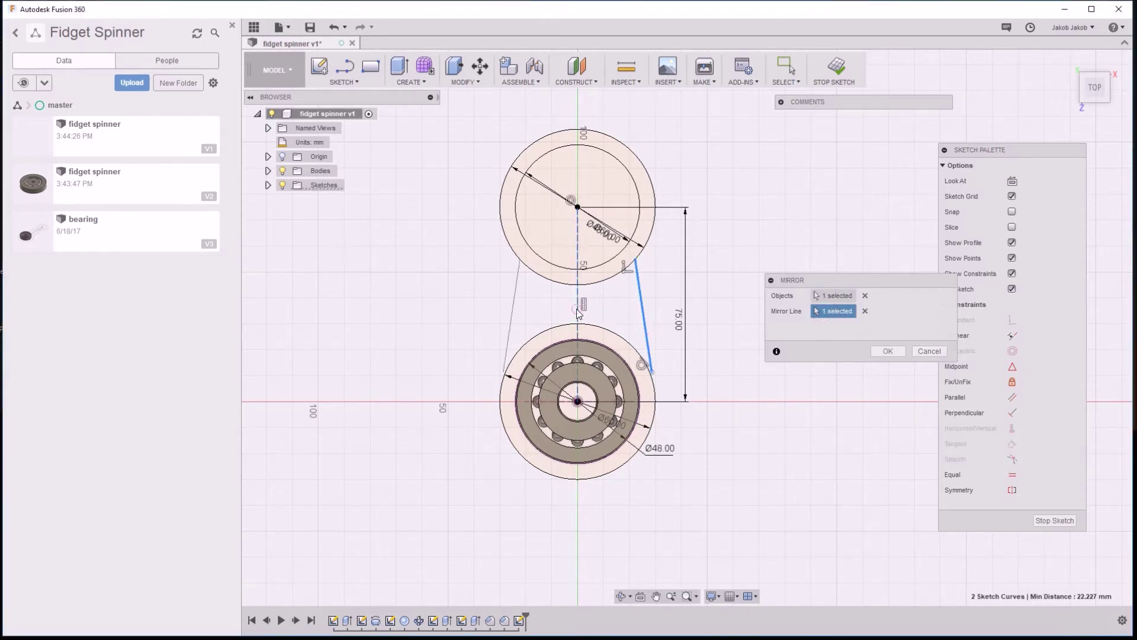
click(888, 351)
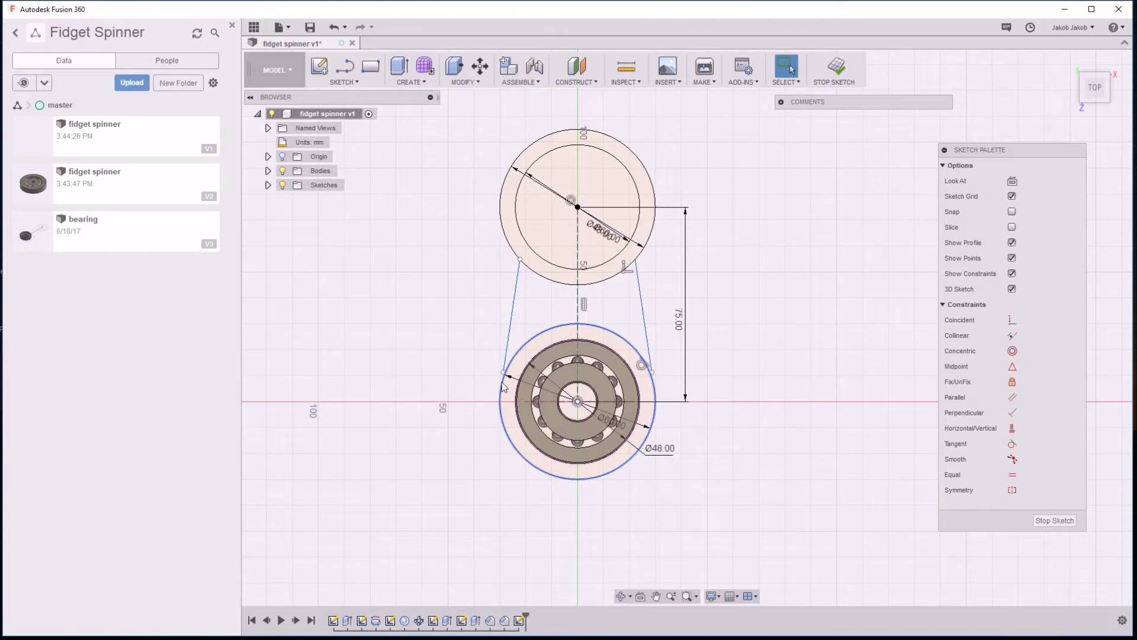
Make the mirrored left line tangent to the lower outer circle
click(508, 346)
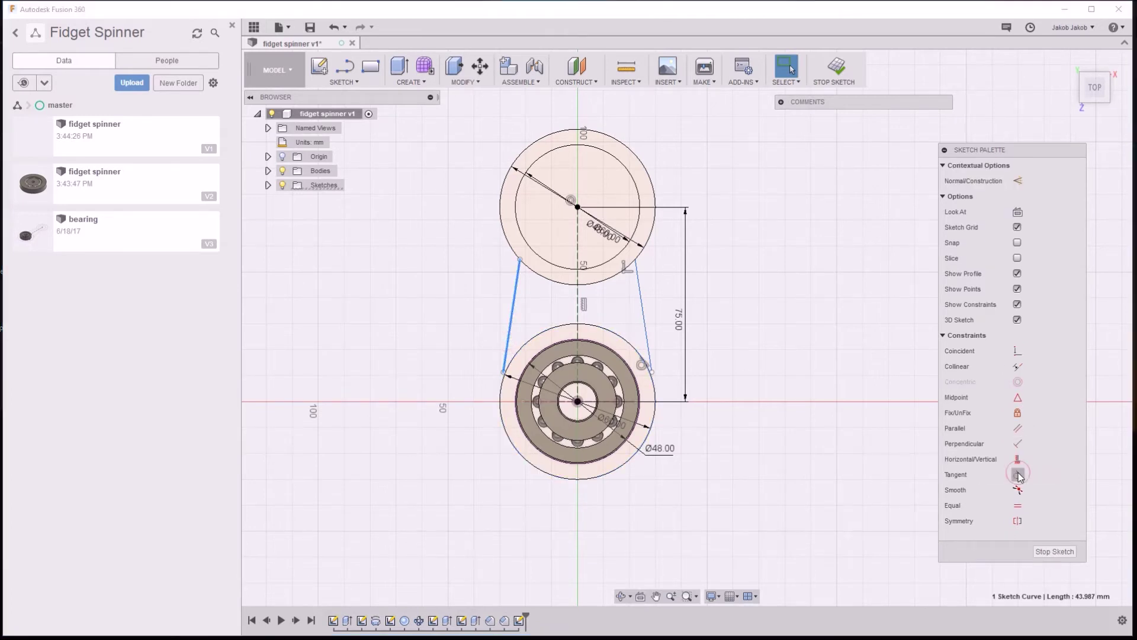
click(1018, 474)
click(517, 349)
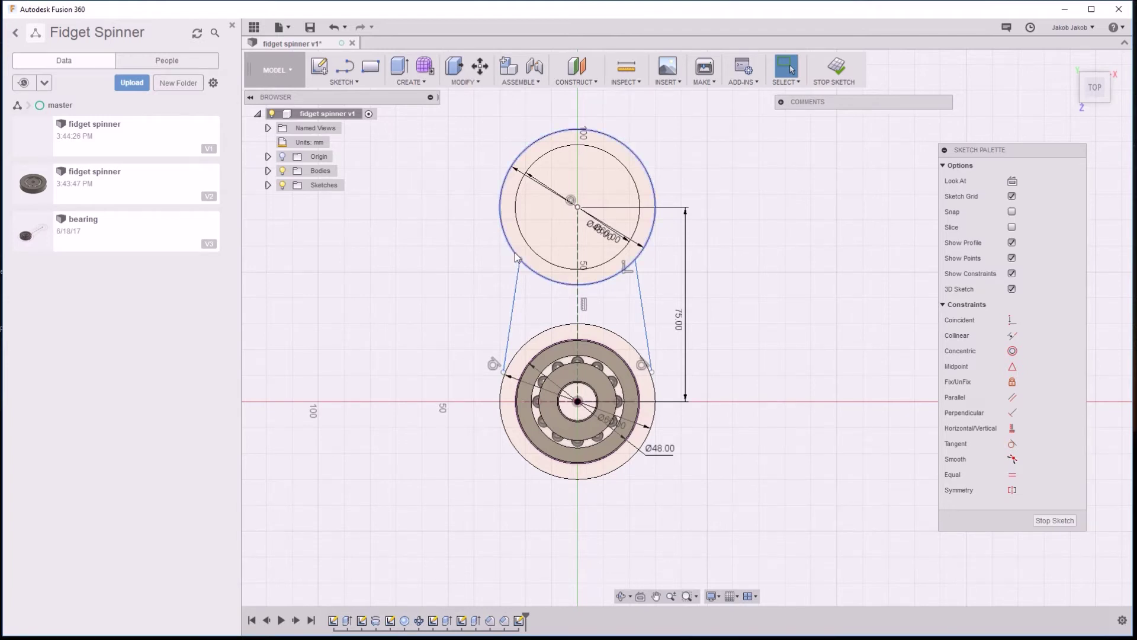
key(f)
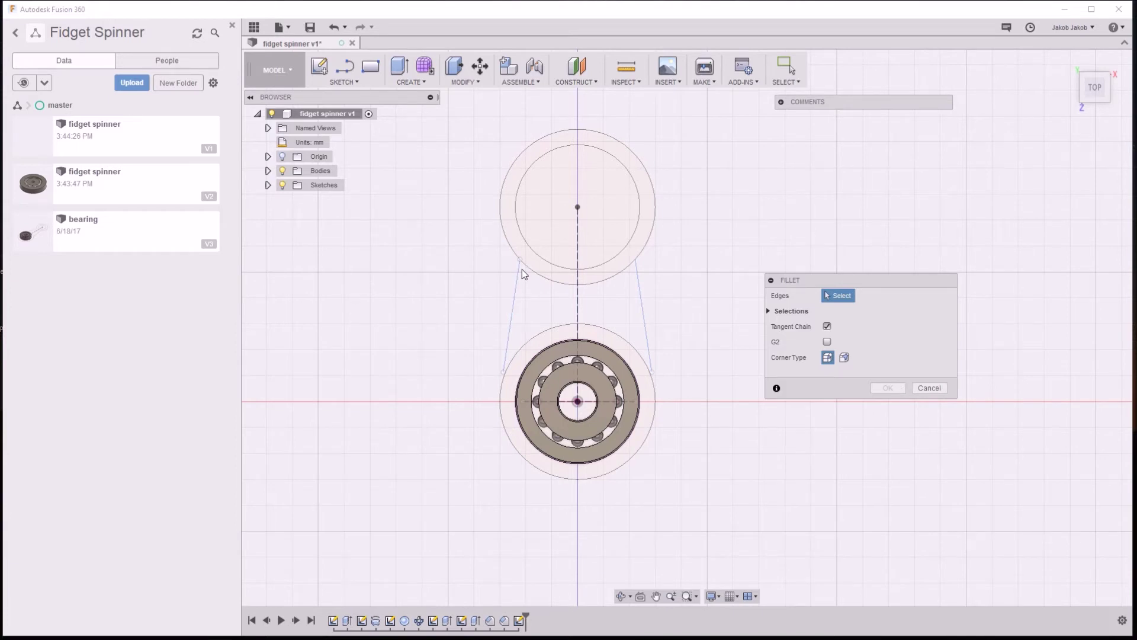
Cancel the body fillet, begin a sketch fillet on the left line, then abandon it
click(929, 388)
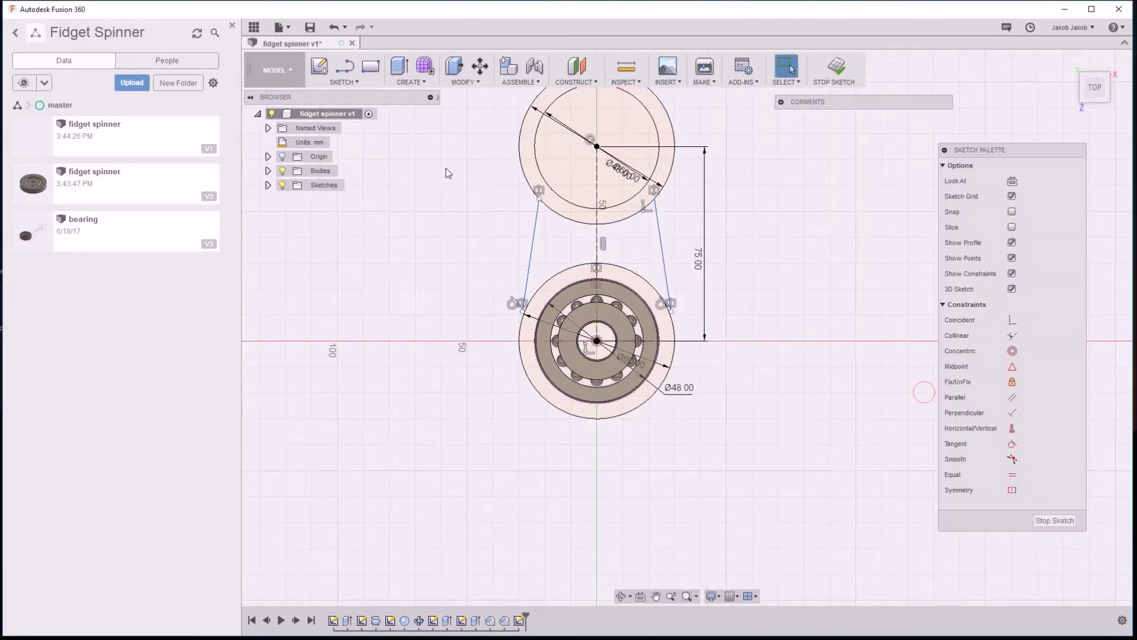
click(341, 82)
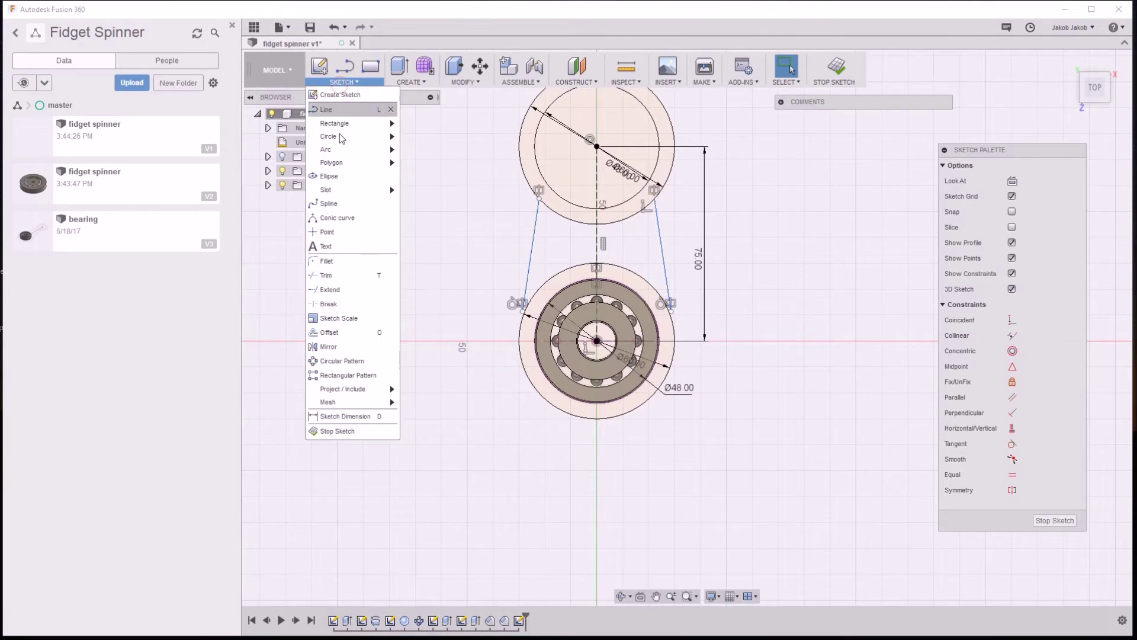
click(352, 261)
click(537, 205)
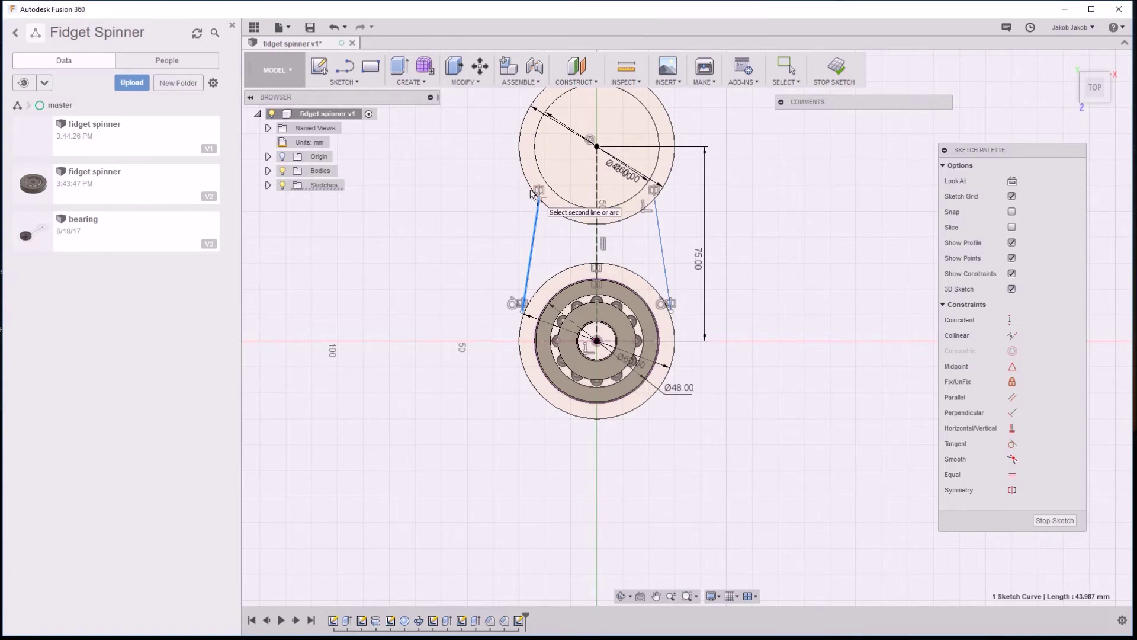
key(Escape)
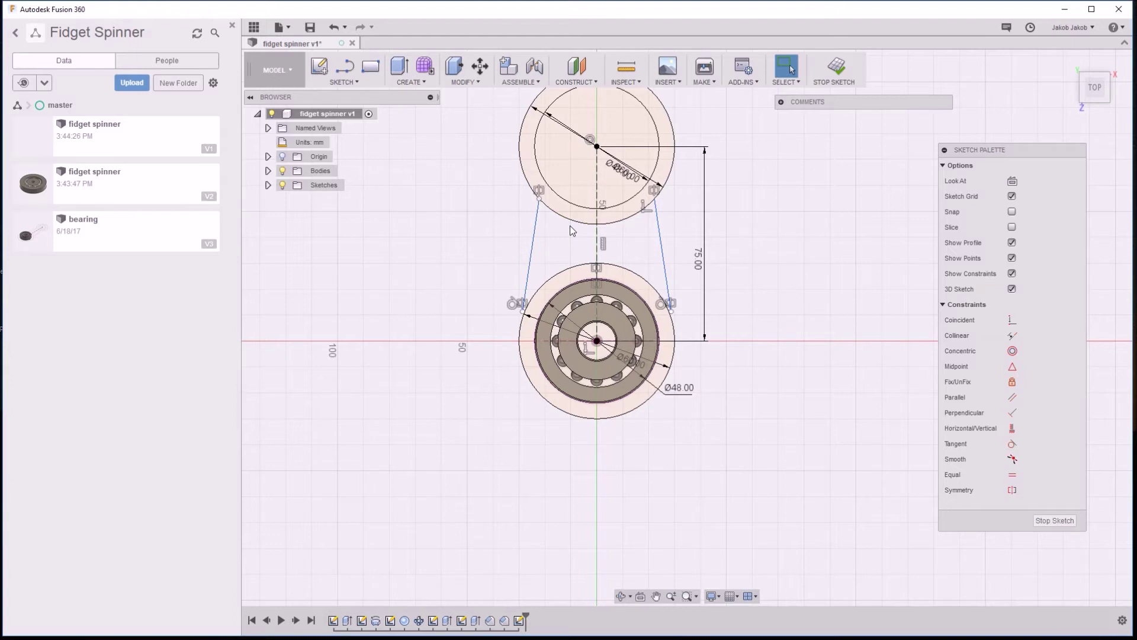
Trim away the top circle's outer arc between the two connecting lines
click(336, 83)
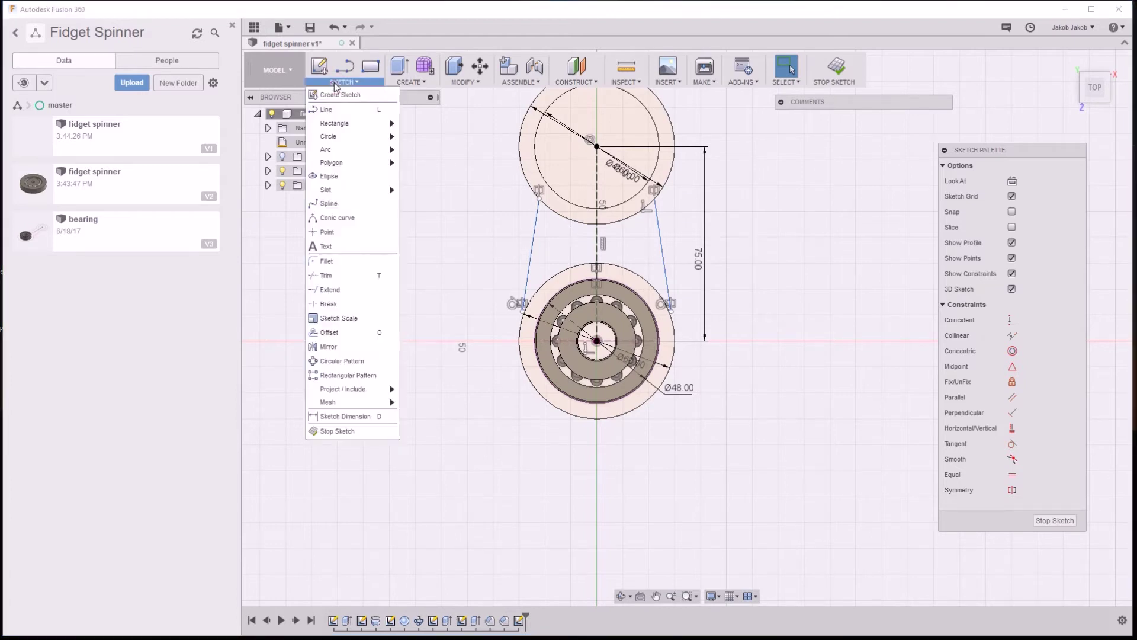
click(350, 275)
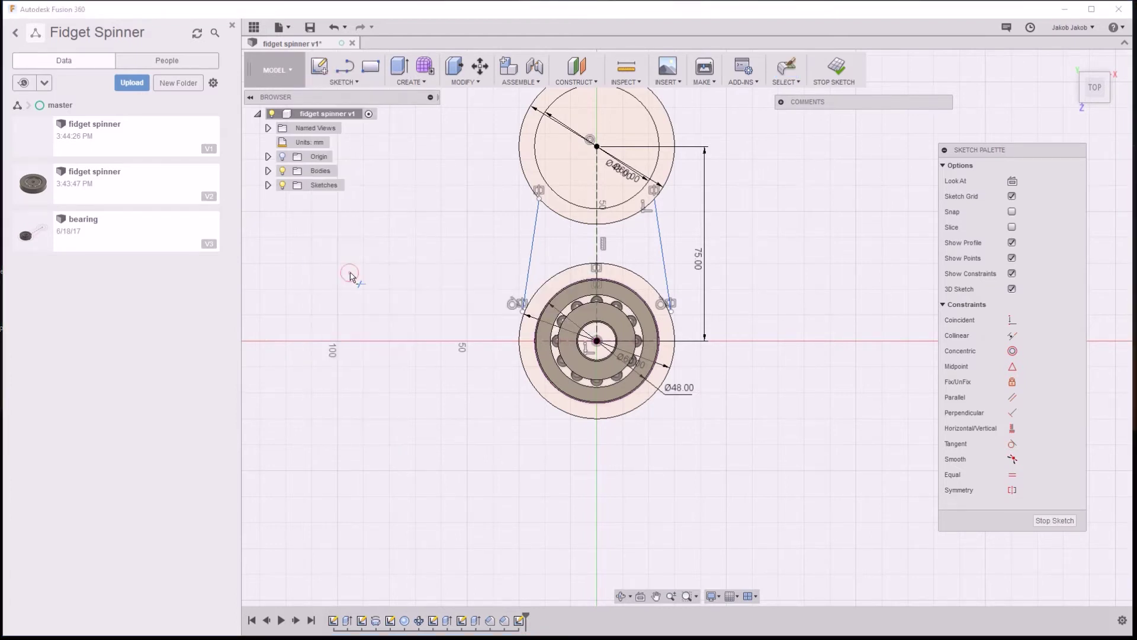
click(574, 222)
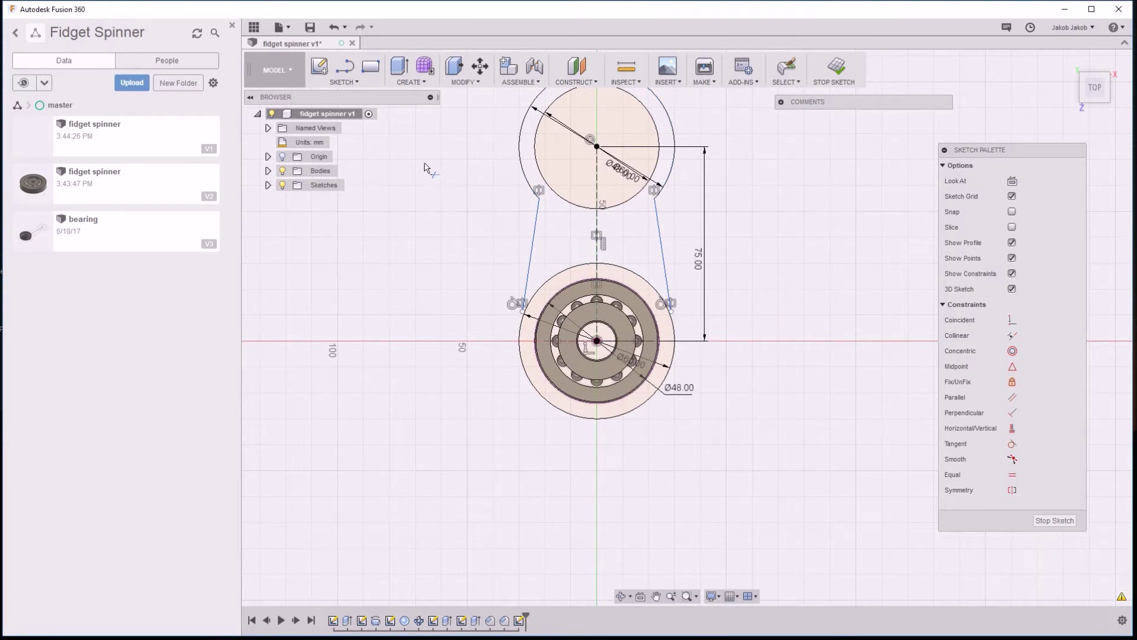
key(Escape)
click(333, 81)
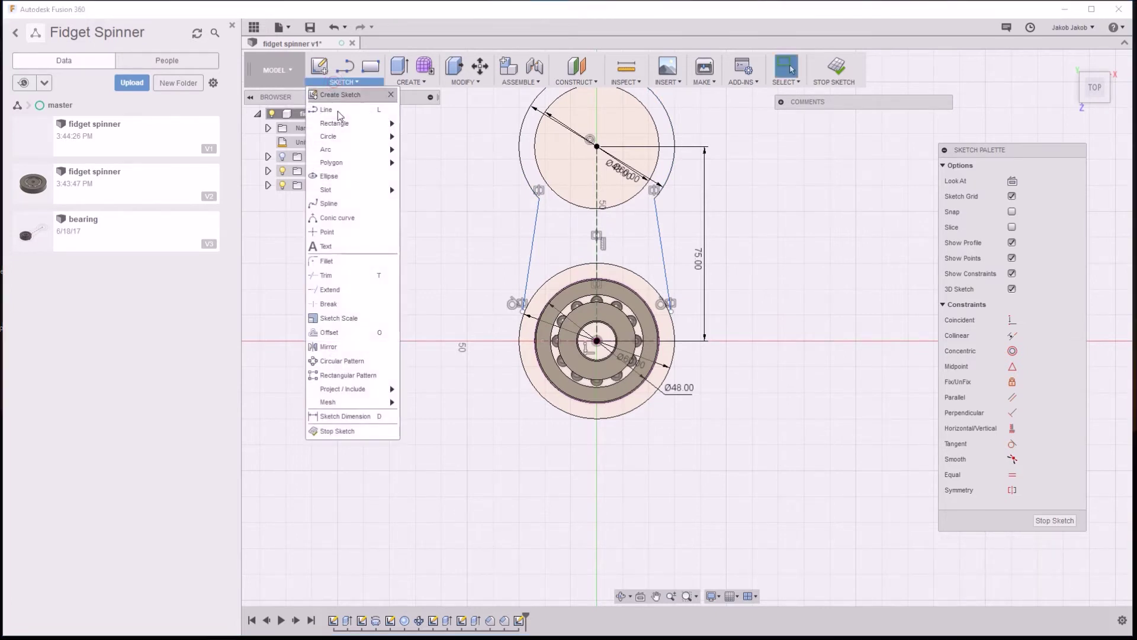
click(351, 261)
click(537, 202)
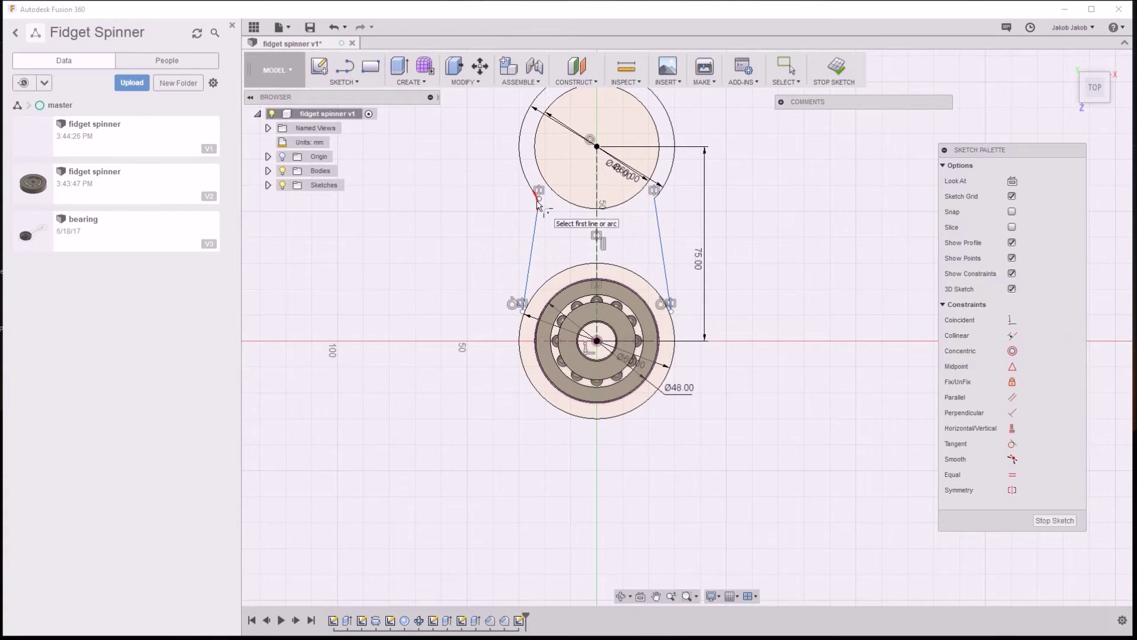
click(655, 203)
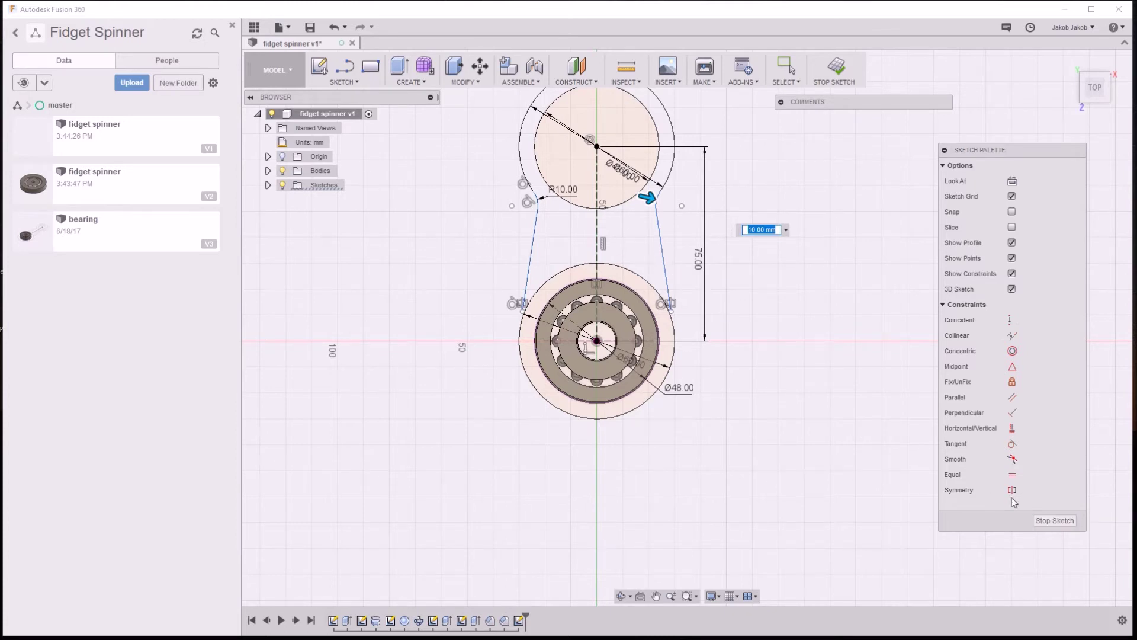
scroll(749, 348, down, 1)
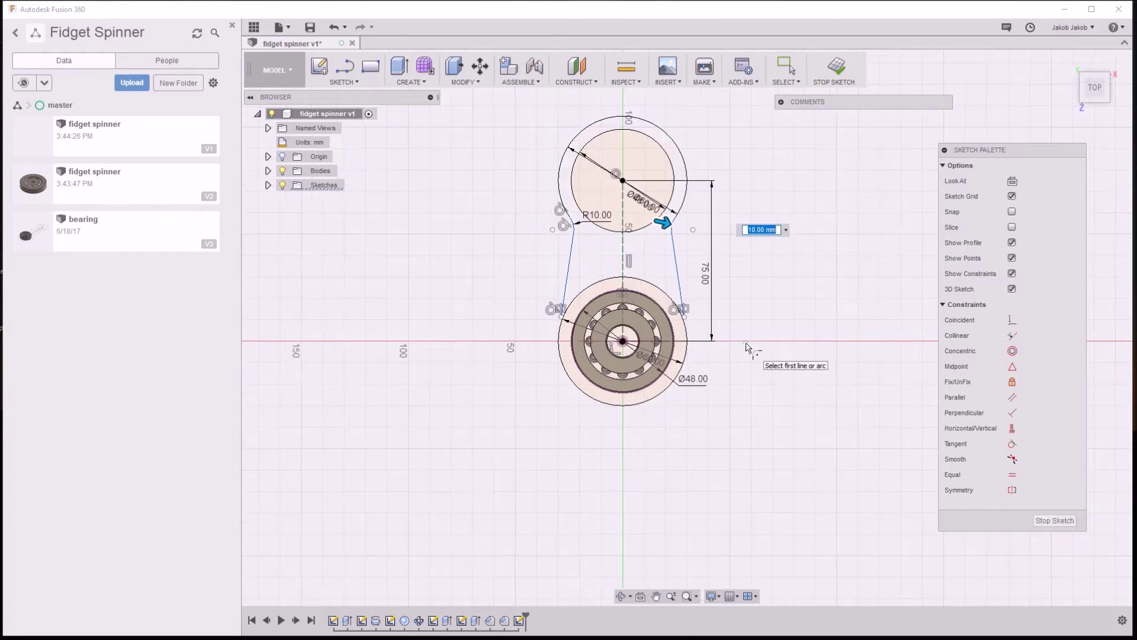
scroll(762, 195, up, 1)
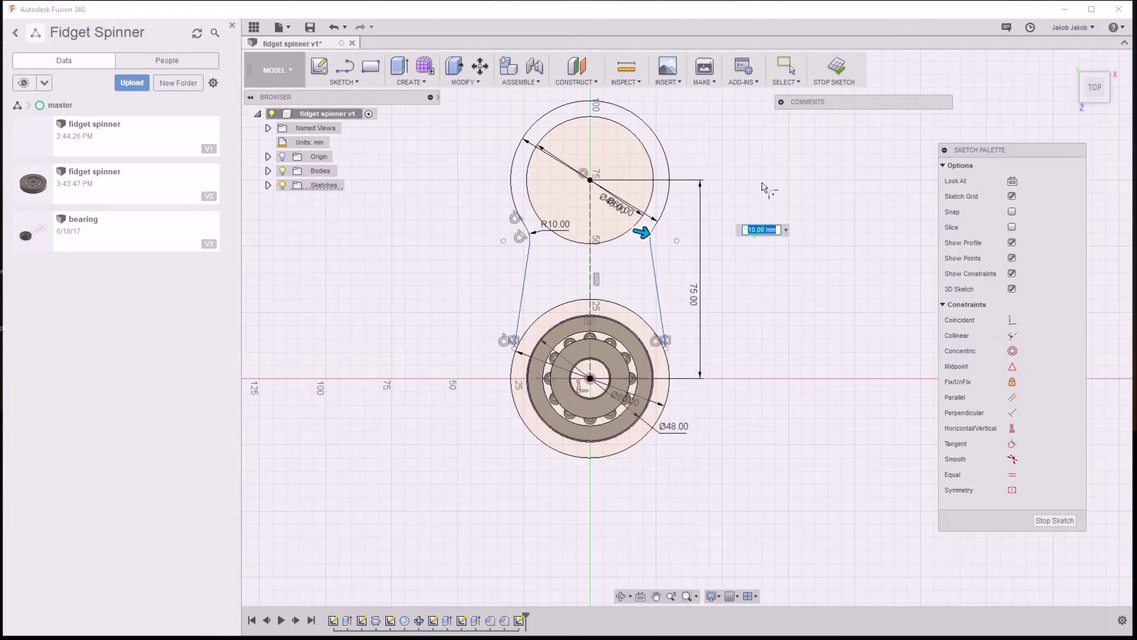
key(Return)
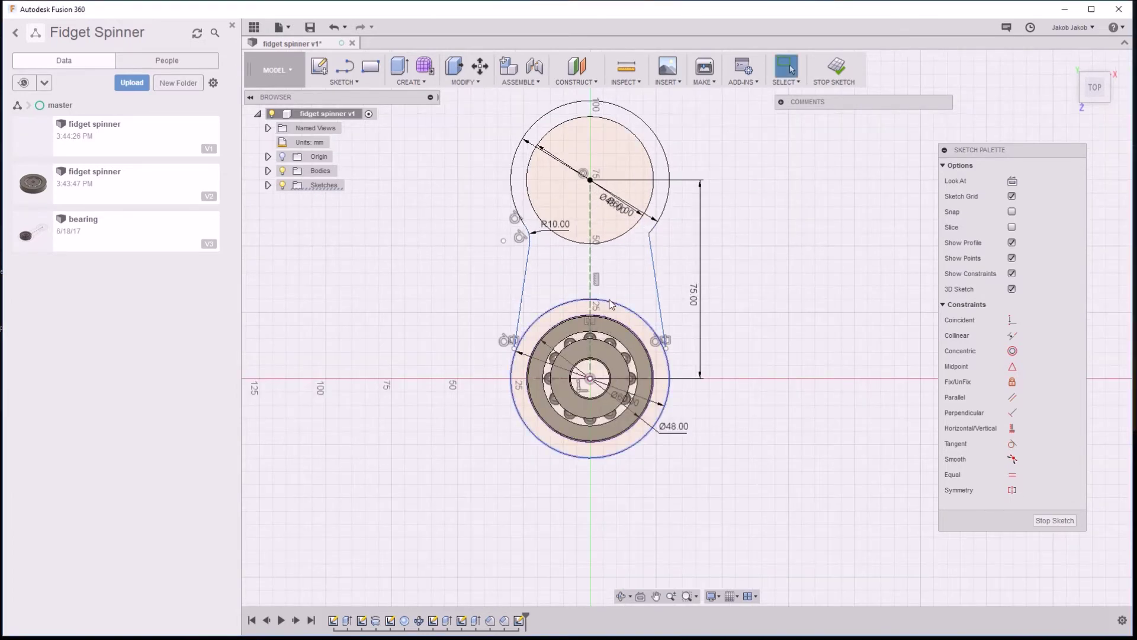
scroll(656, 239, up, 1)
scroll(656, 239, up, 1)
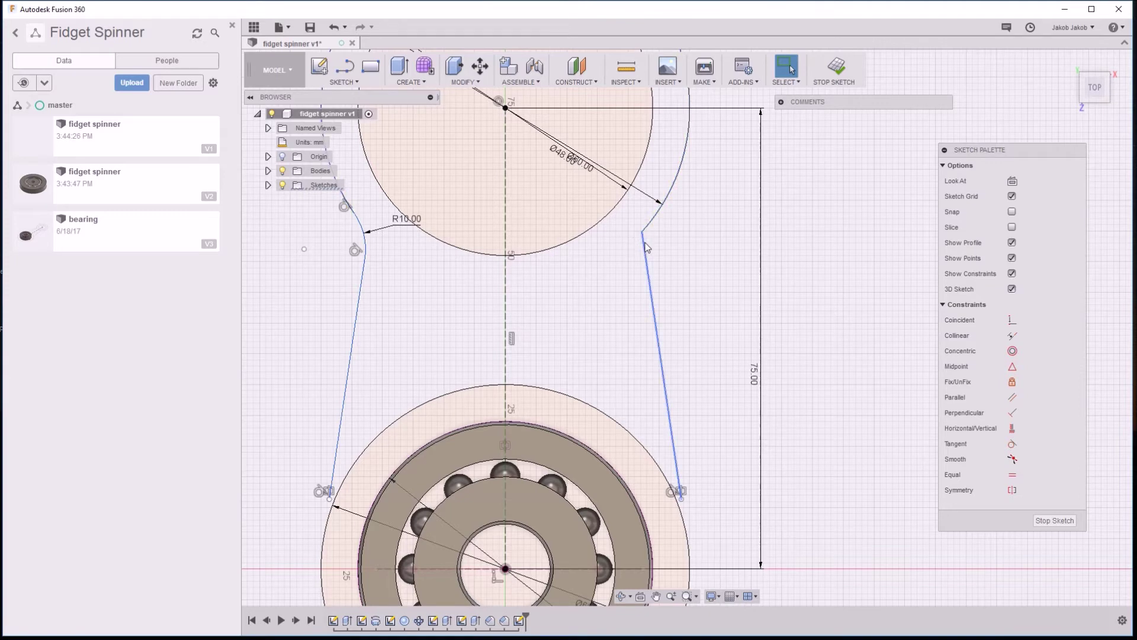
click(343, 81)
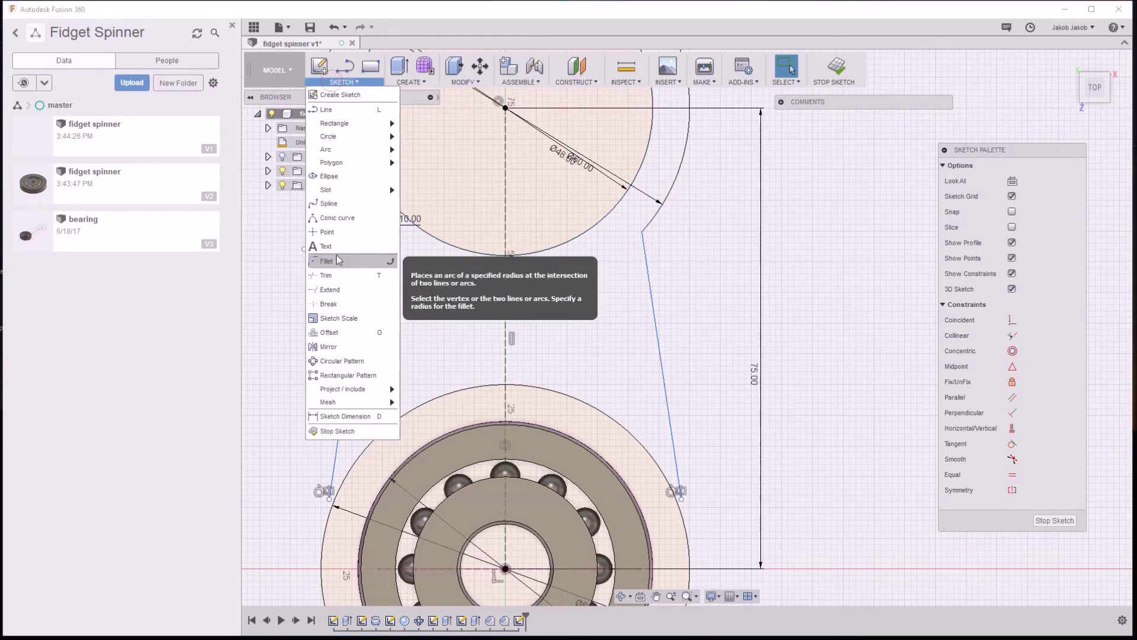
click(326, 261)
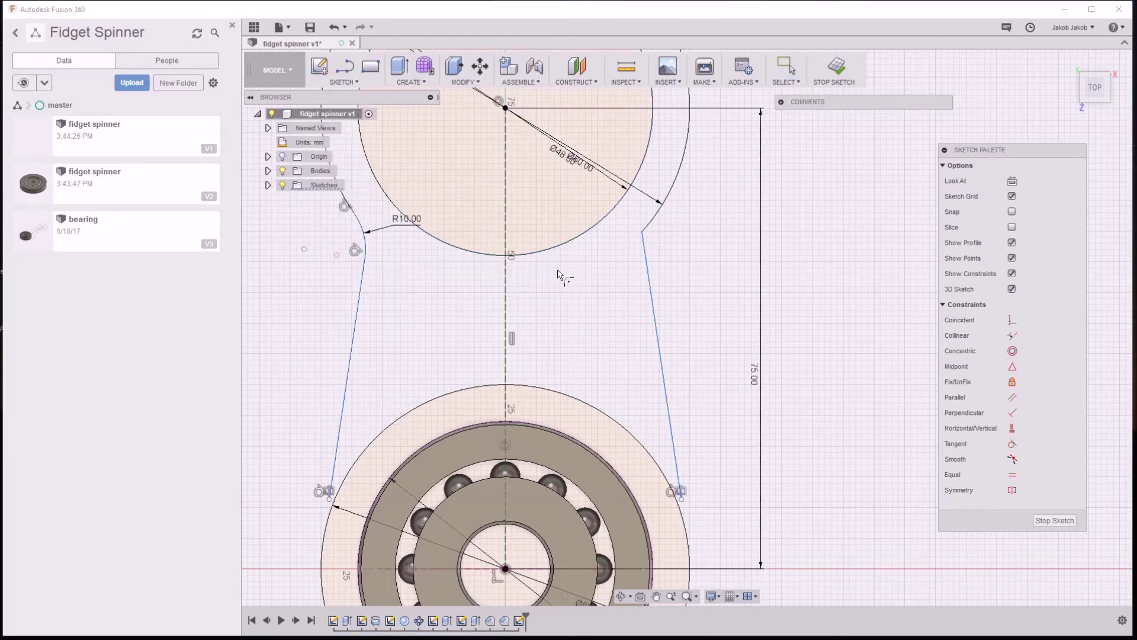
click(645, 234)
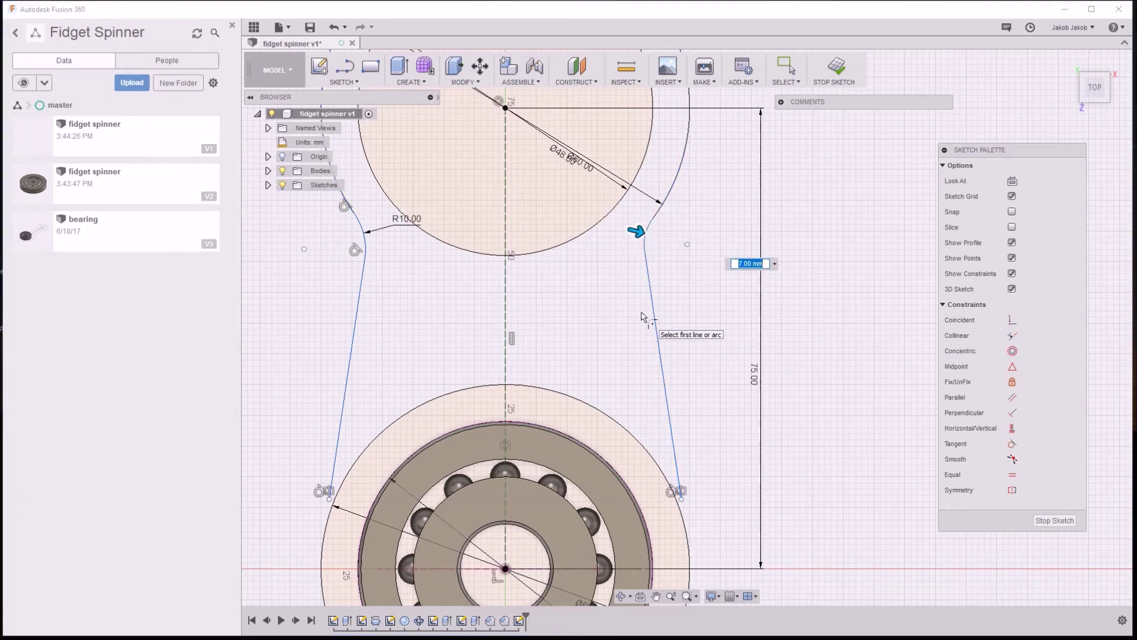
key(Return)
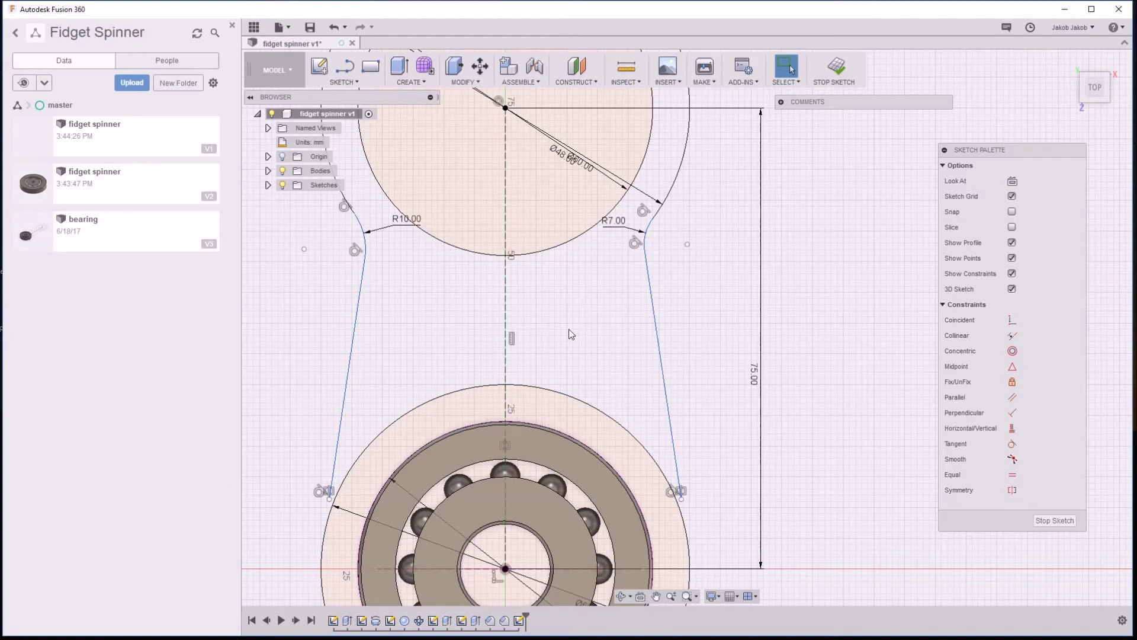
scroll(569, 329, down, 2)
scroll(568, 328, down, 3)
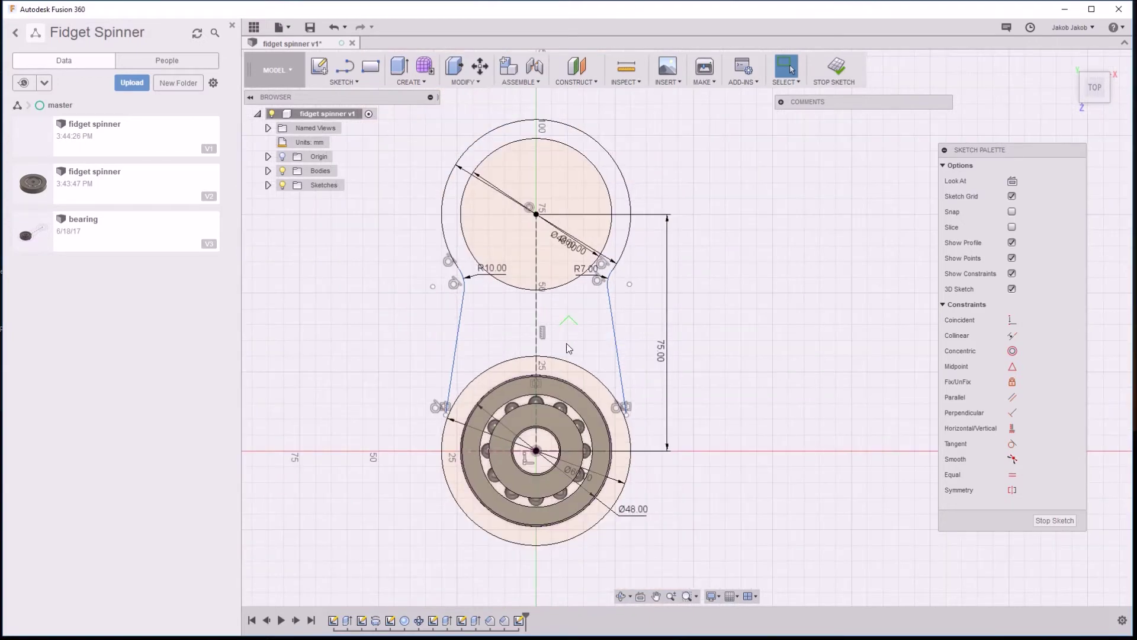
Start a circular pattern with the arm's two lines, small arcs and outer hole arc
click(339, 82)
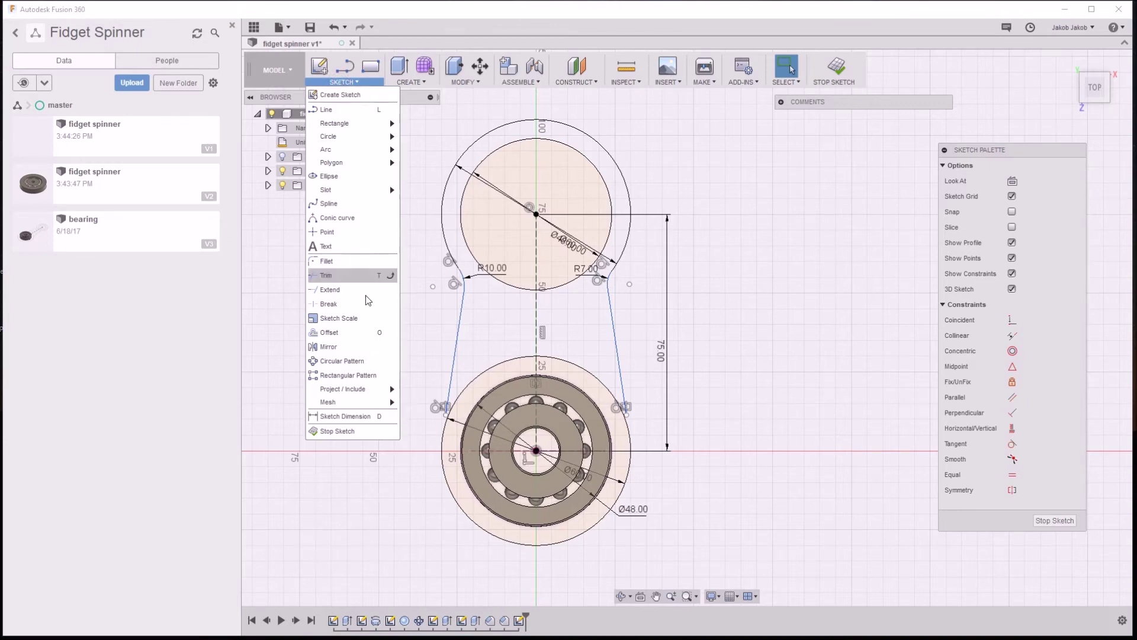
click(360, 364)
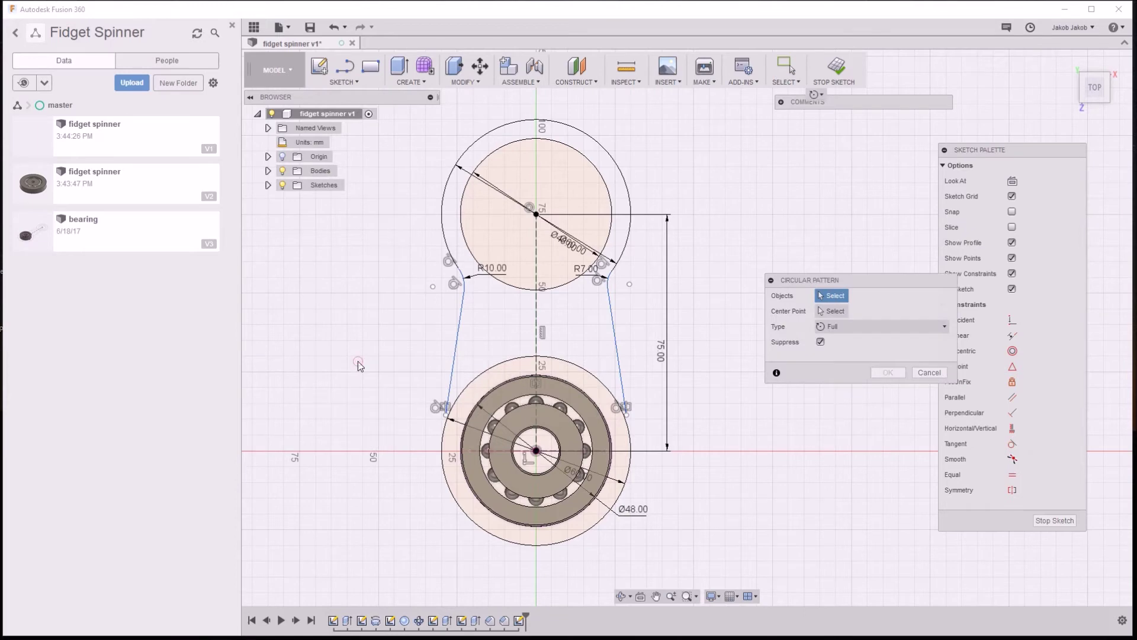
click(460, 317)
click(461, 276)
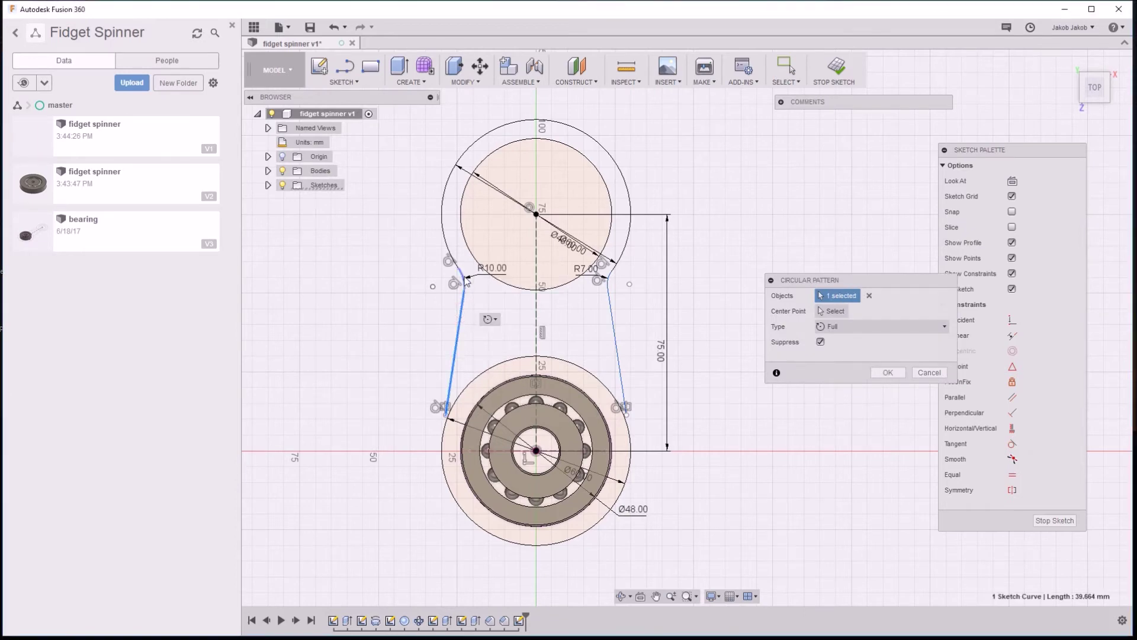
click(442, 219)
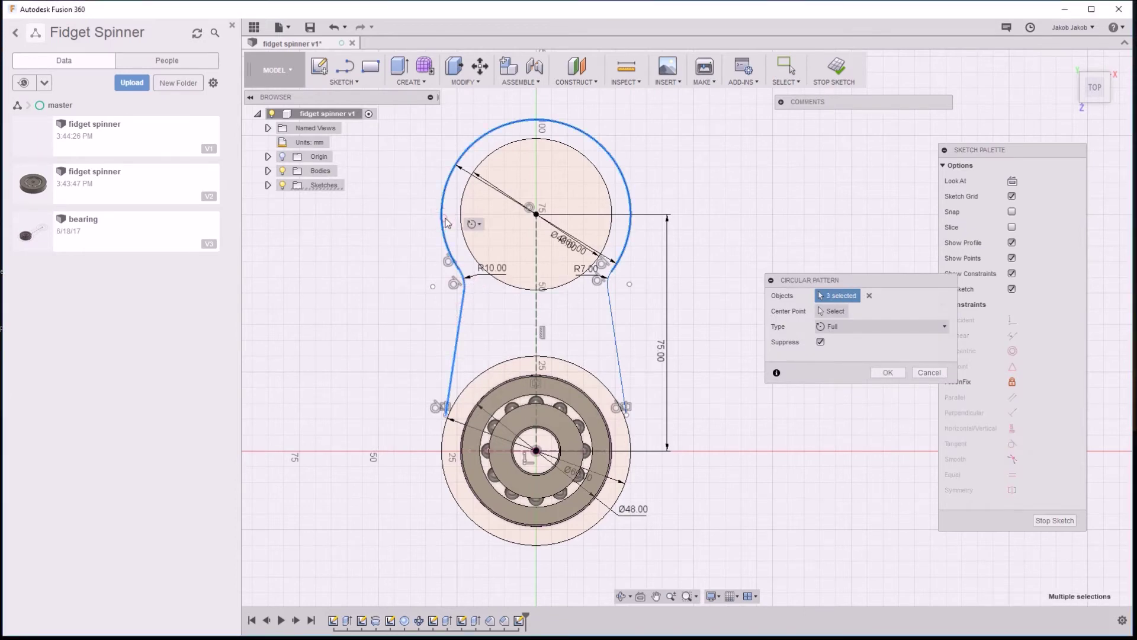
click(608, 281)
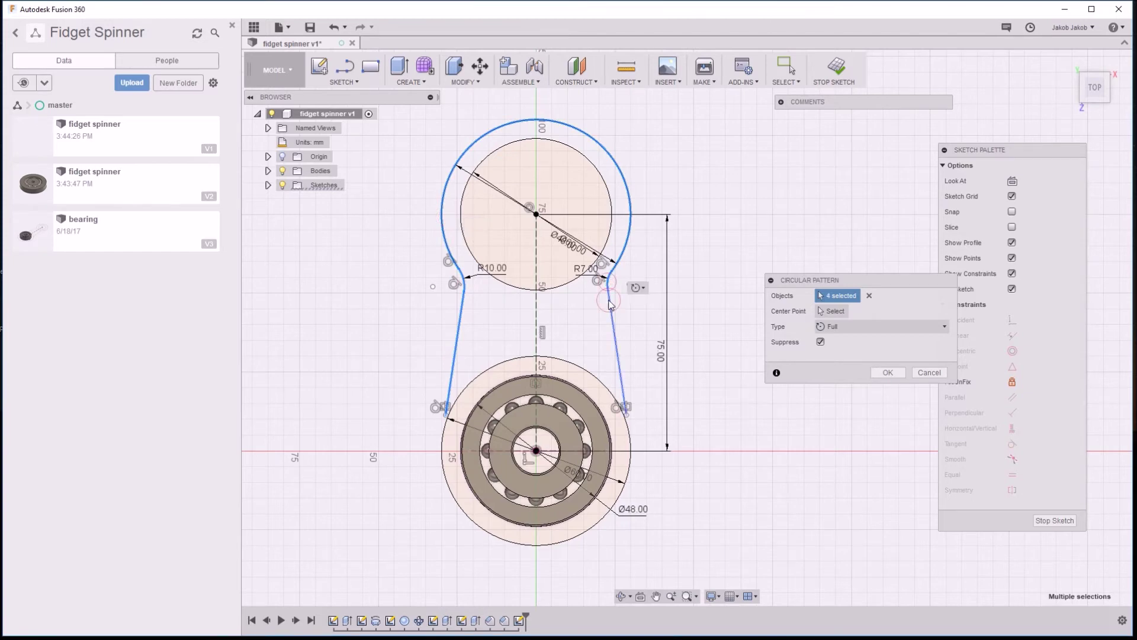
click(610, 300)
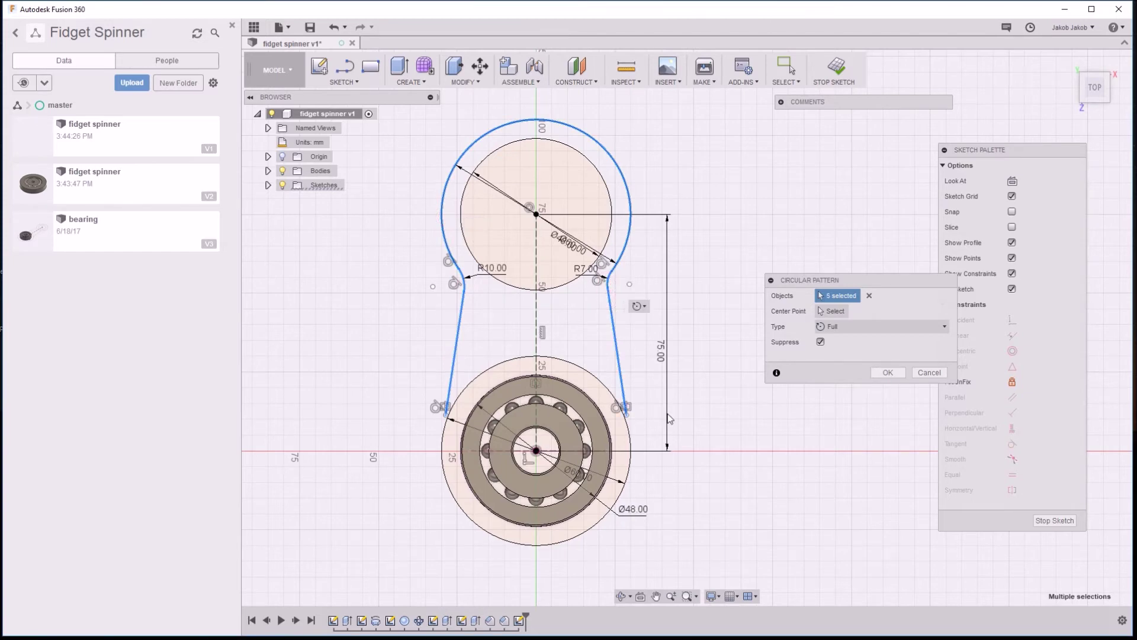
Centre the pattern on the bearing, add the hole circle, and confirm 3 copies
click(835, 314)
click(537, 452)
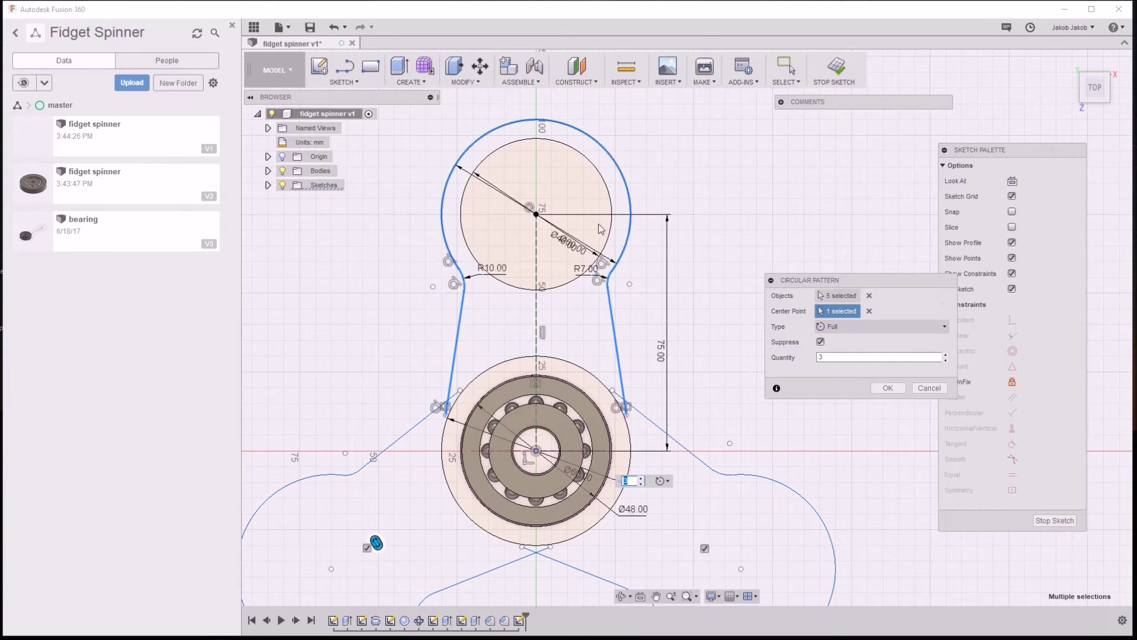
click(834, 296)
click(613, 234)
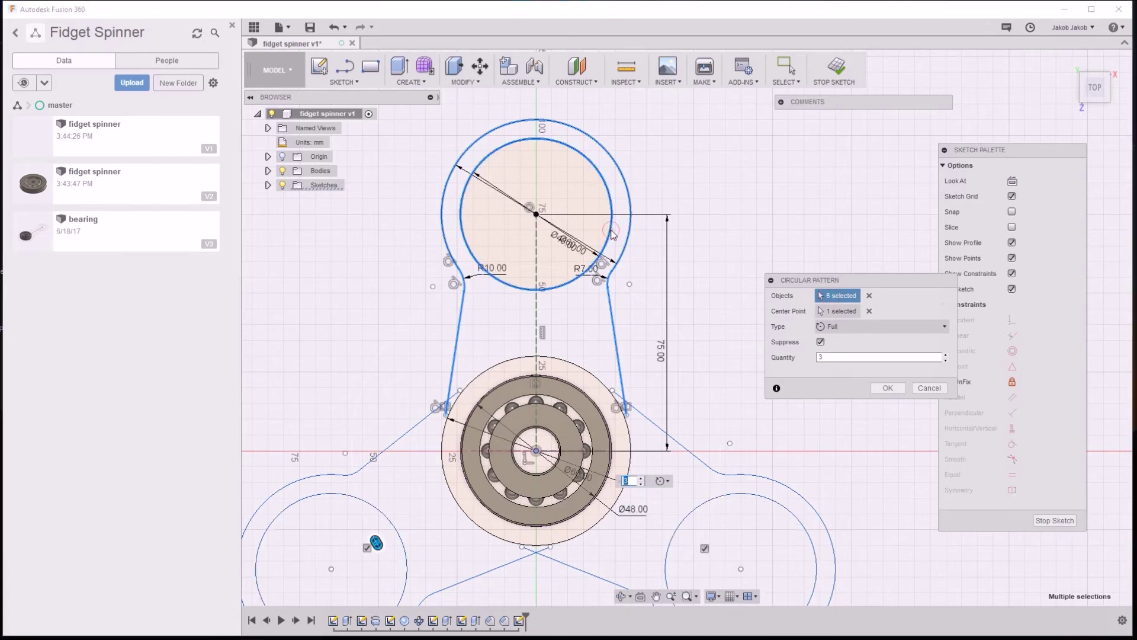
click(886, 388)
scroll(748, 321, down, 2)
scroll(747, 321, down, 2)
scroll(486, 238, down, 1)
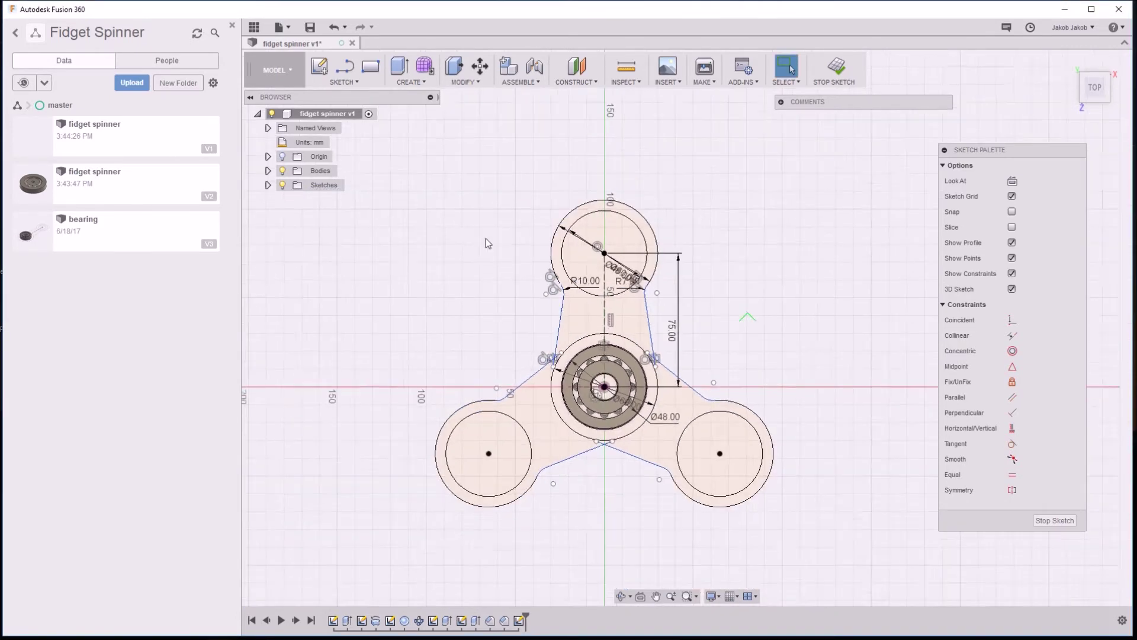
scroll(486, 238, down, 1)
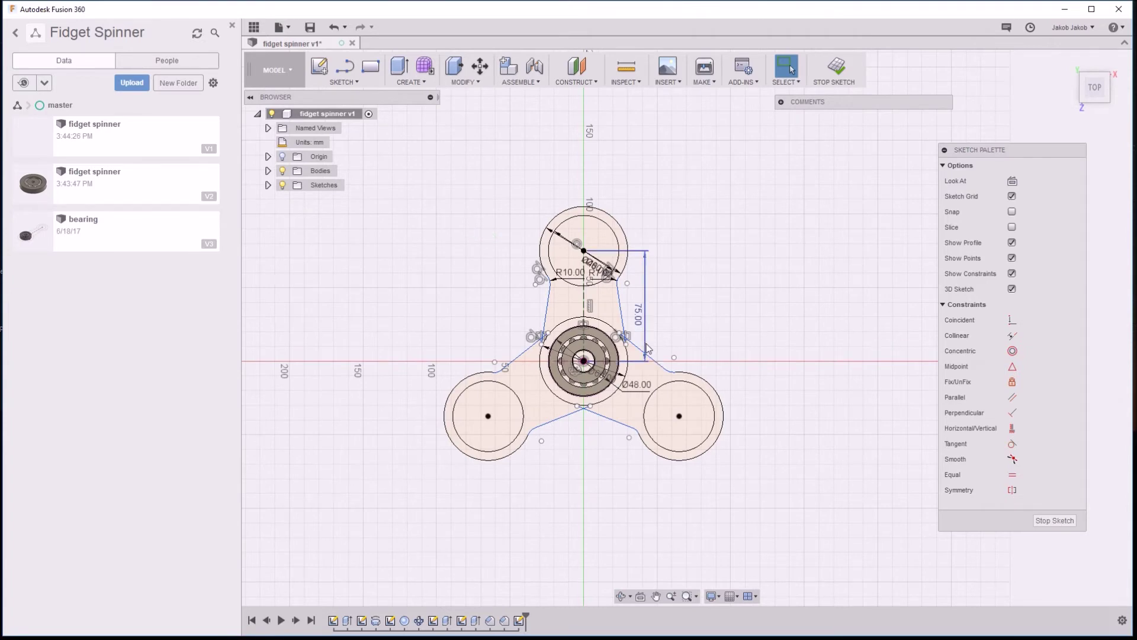
scroll(634, 358, up, 3)
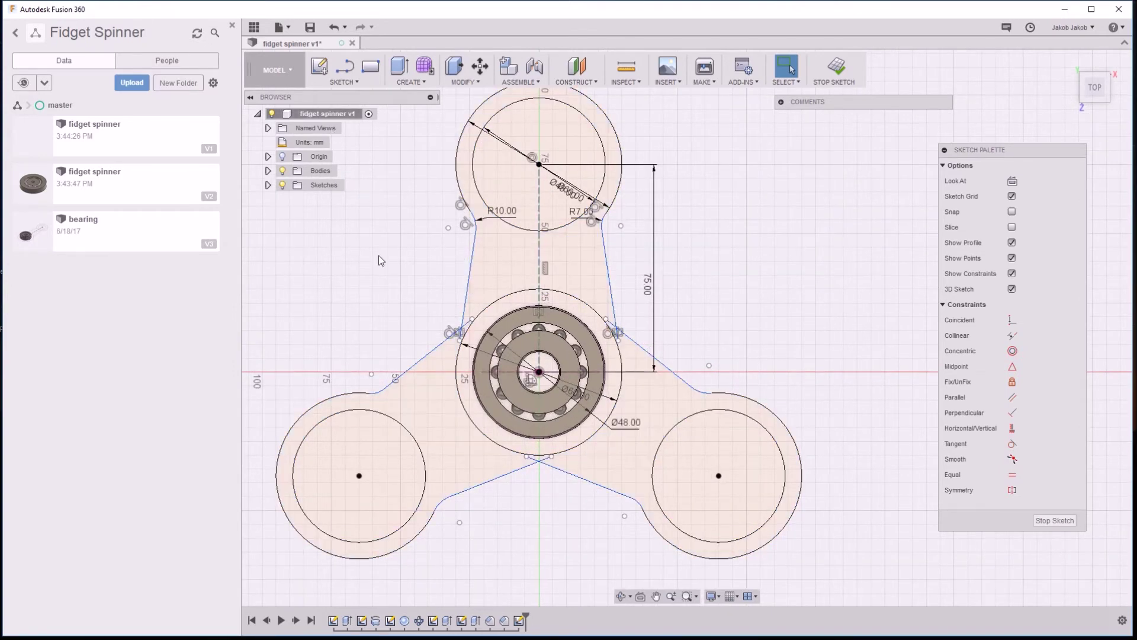
Trim the overlapping line ends at the right arm and lower crossing into clean V's
scroll(617, 336, up, 2)
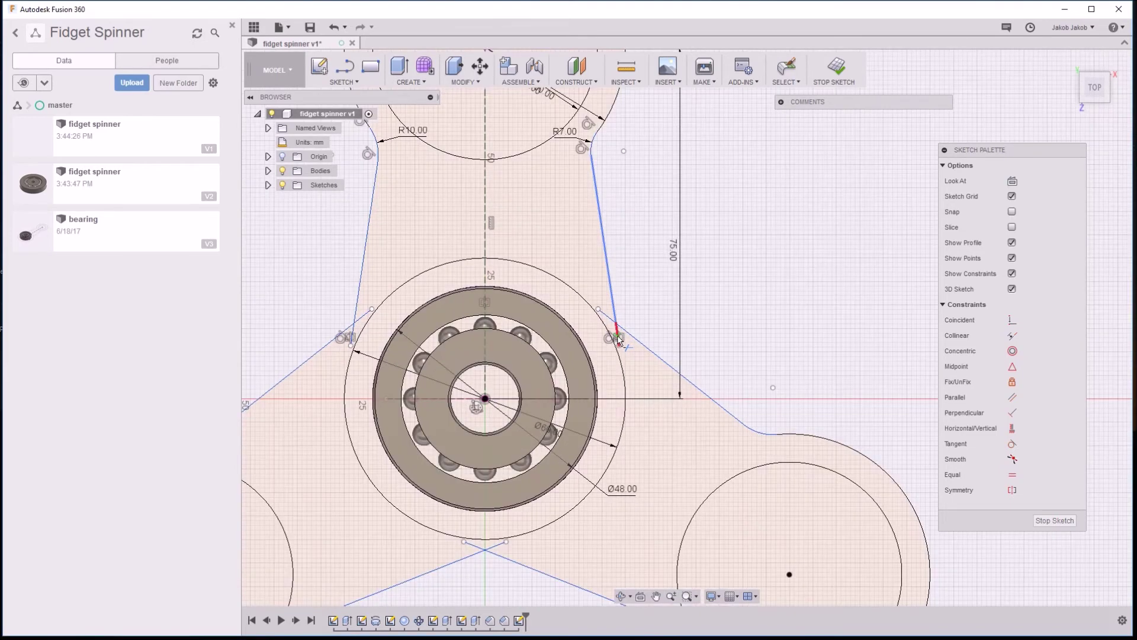
scroll(619, 339, up, 1)
click(615, 334)
click(607, 317)
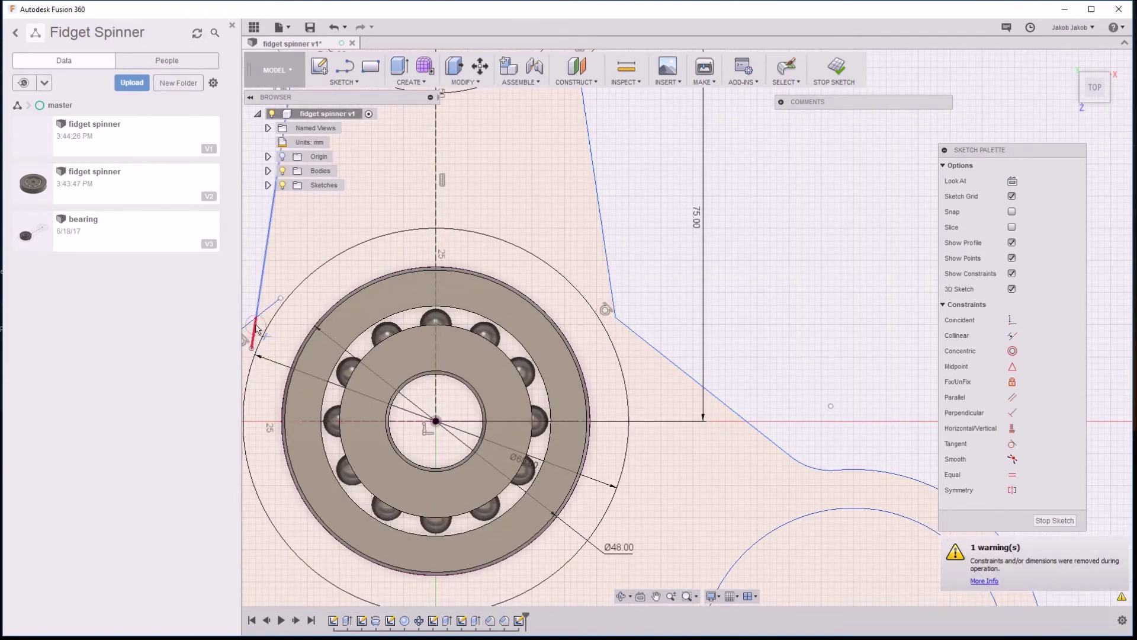
scroll(519, 468, down, 3)
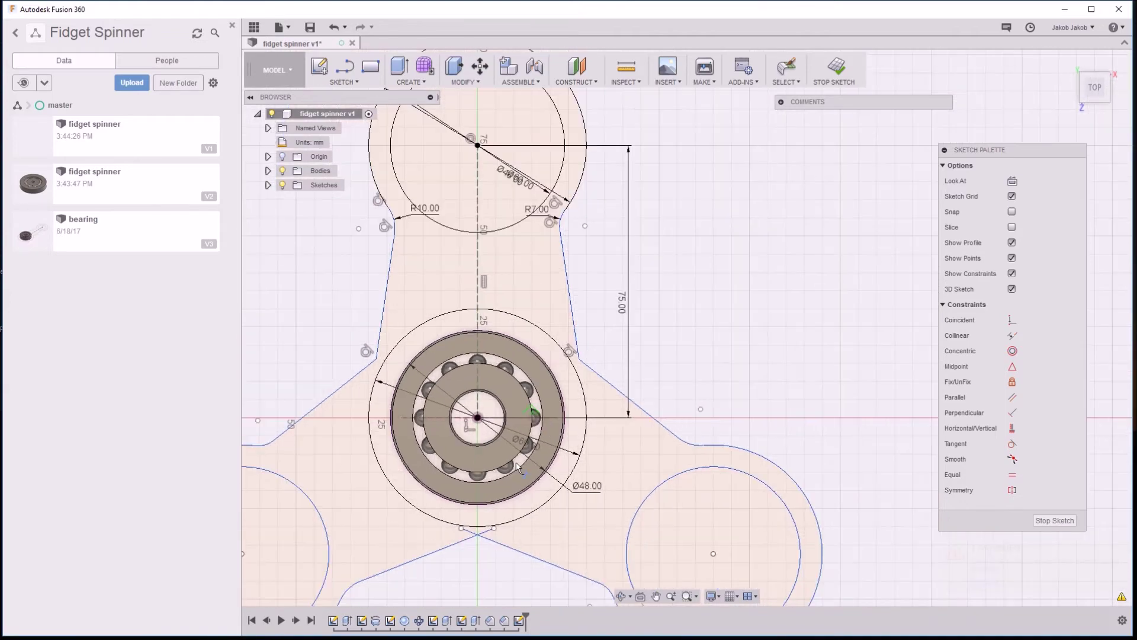
scroll(485, 554, up, 2)
scroll(484, 554, up, 2)
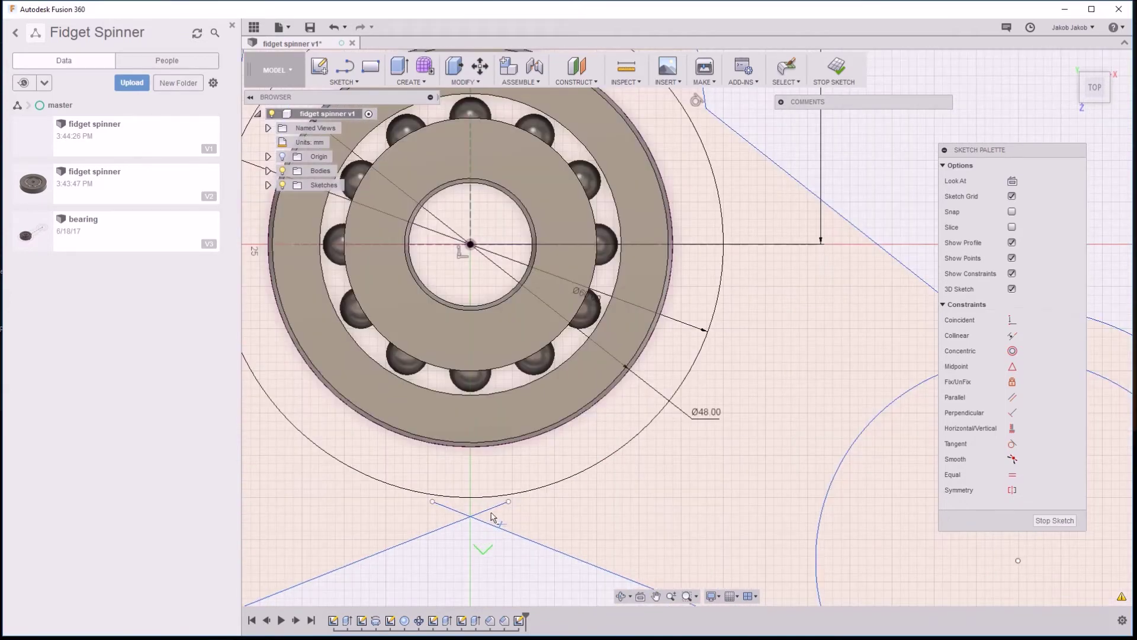
click(492, 508)
click(453, 508)
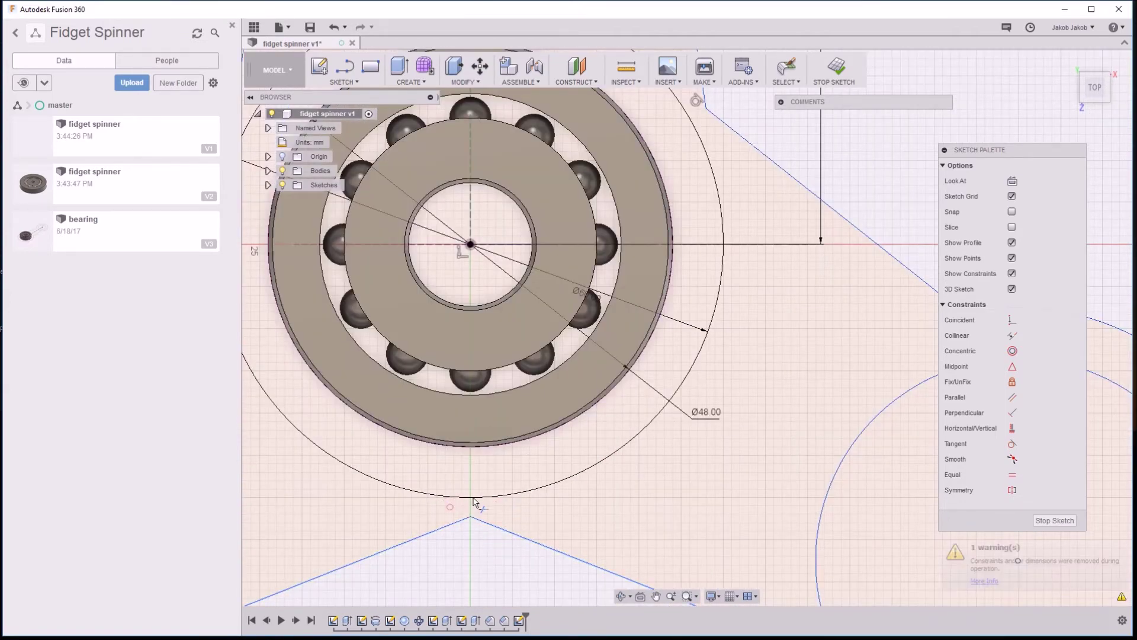
Trim the circle along the bearing's outer edge and finish the sketch
scroll(473, 502, down, 1)
scroll(491, 486, down, 1)
scroll(515, 462, down, 2)
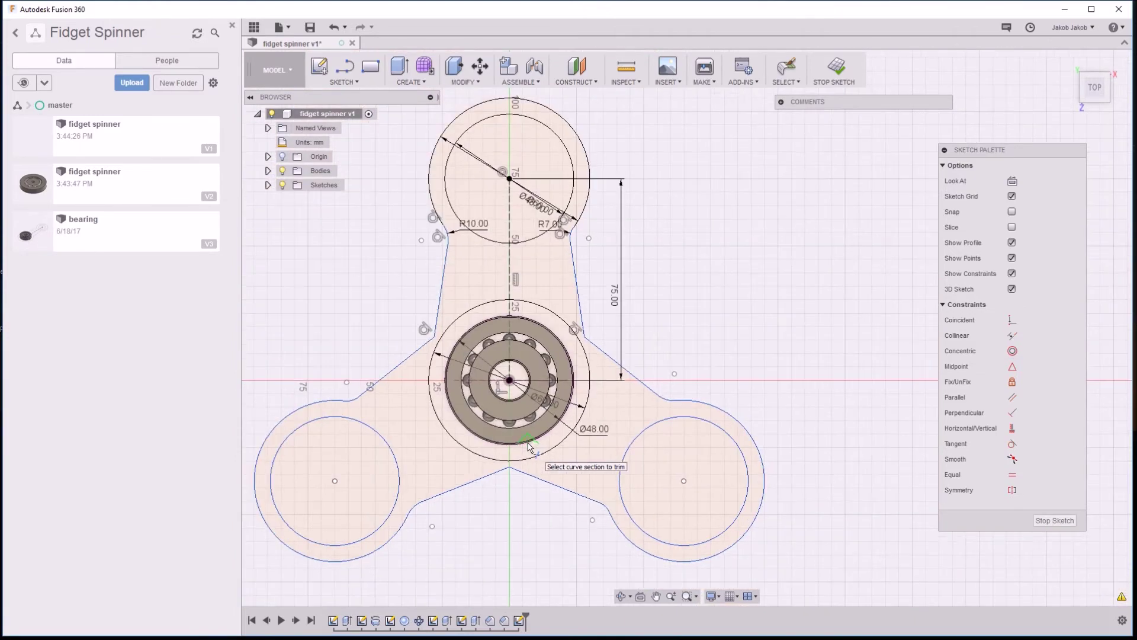
click(529, 444)
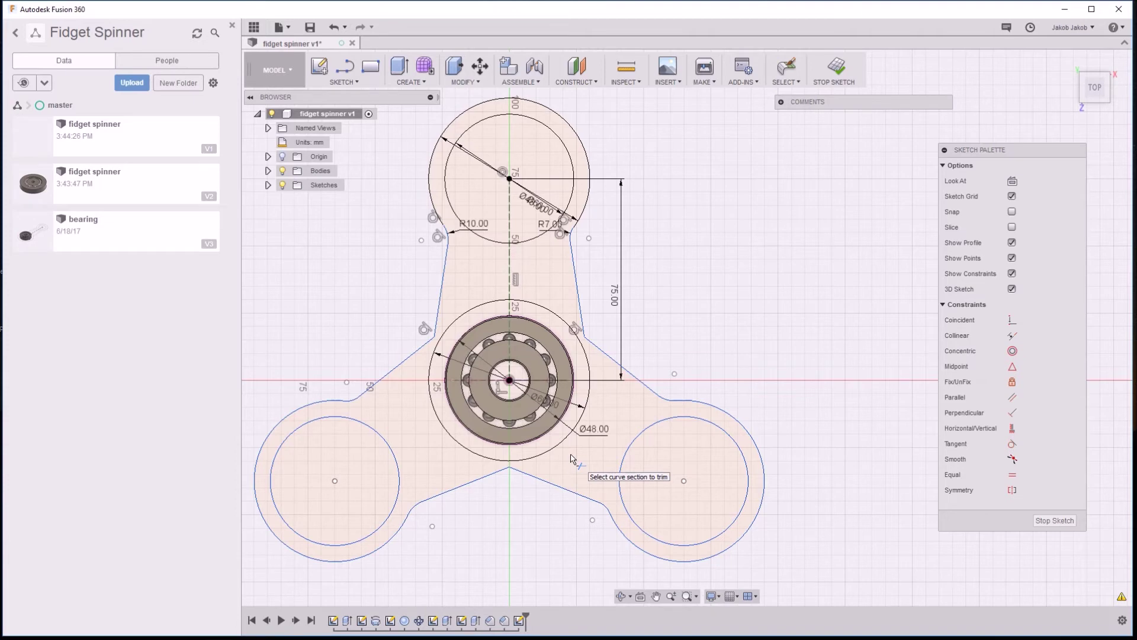
click(1047, 521)
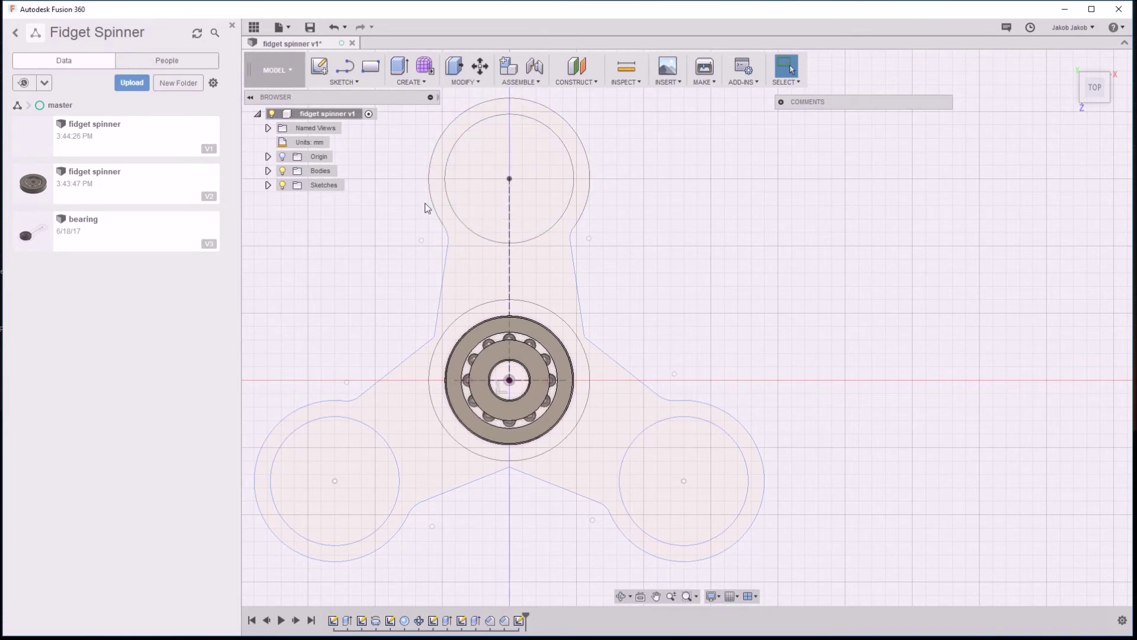
Select the main spinner profile plus the bearing ring and start an Extrude
click(473, 254)
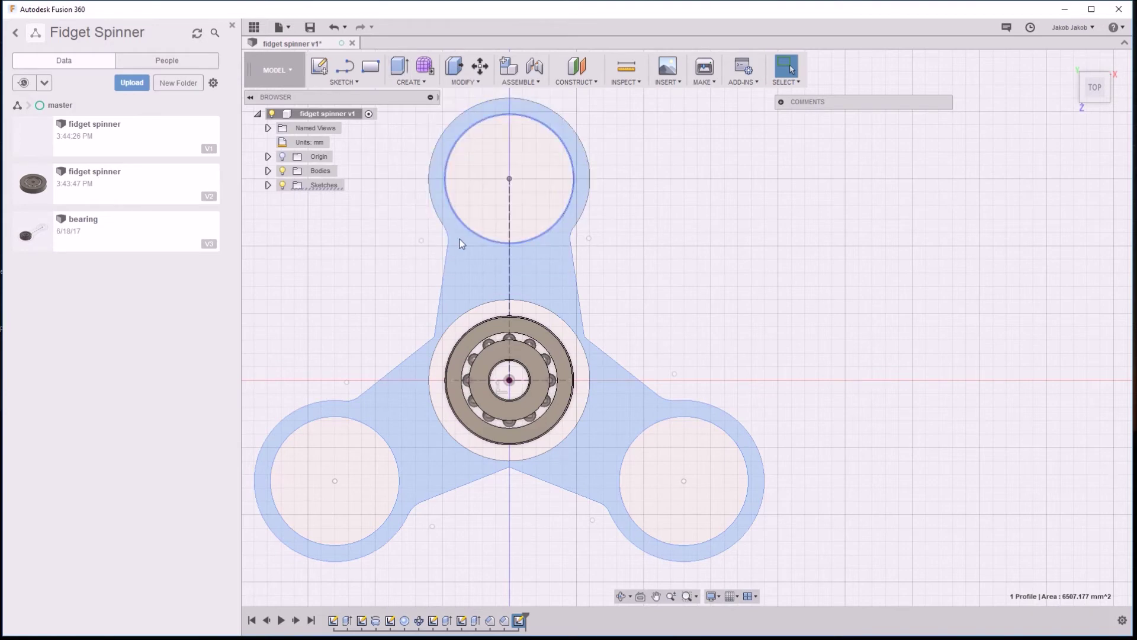
click(468, 326)
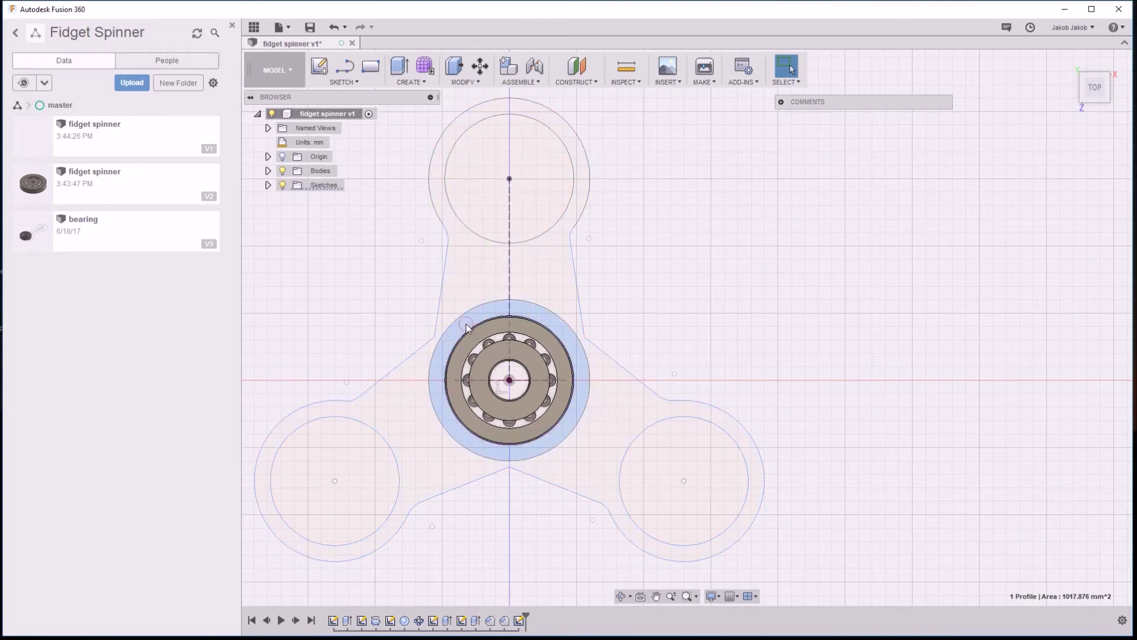
click(468, 276)
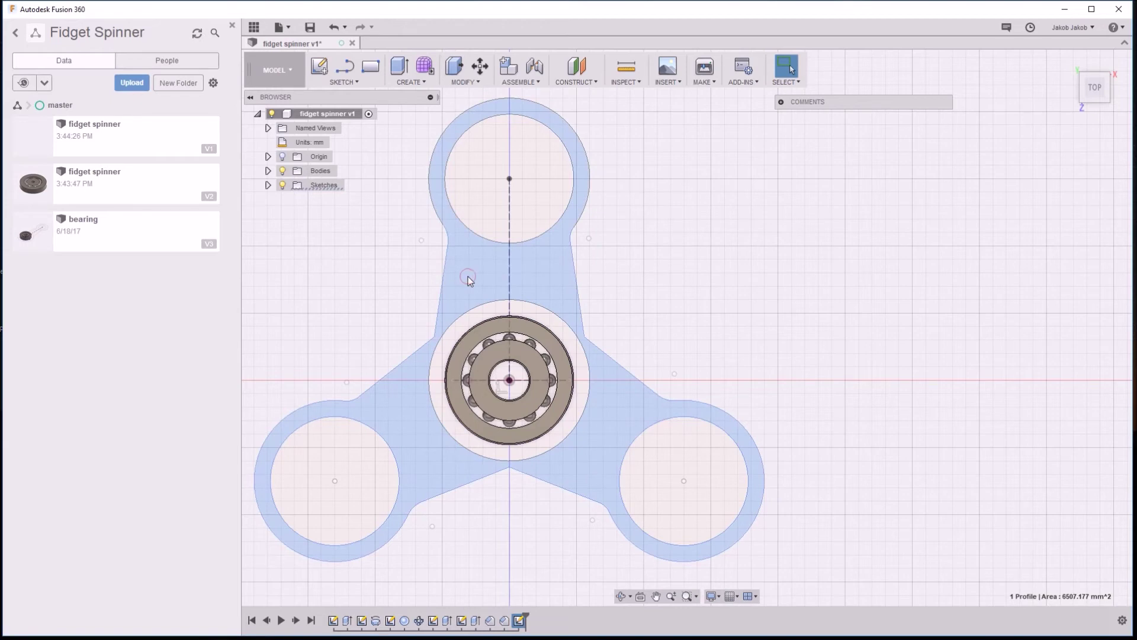
ctrl+click(468, 322)
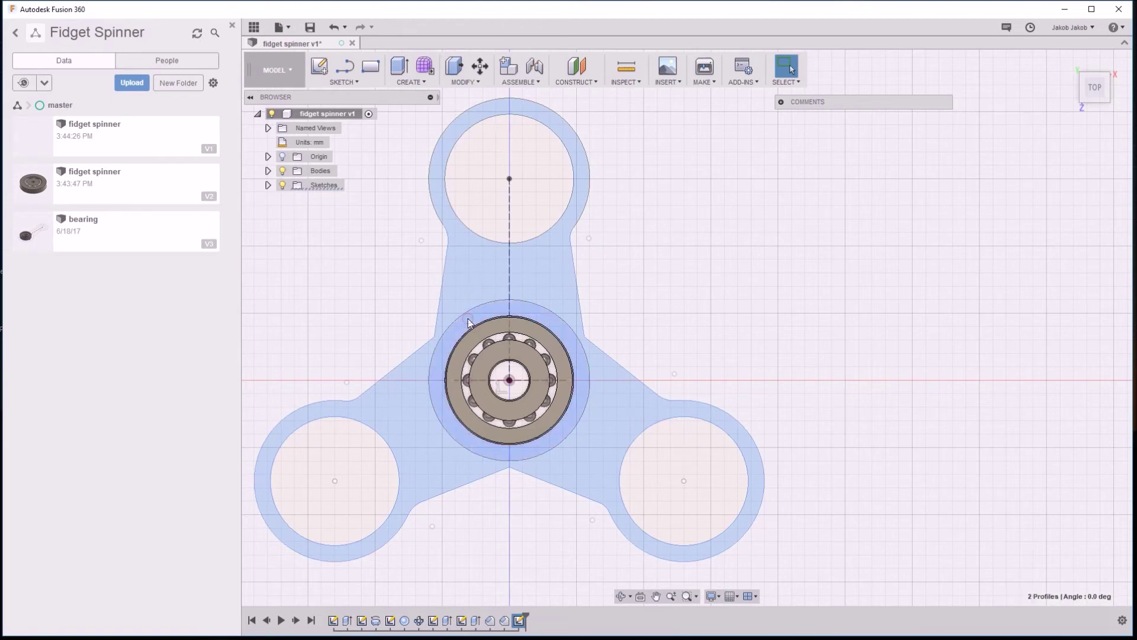
click(399, 68)
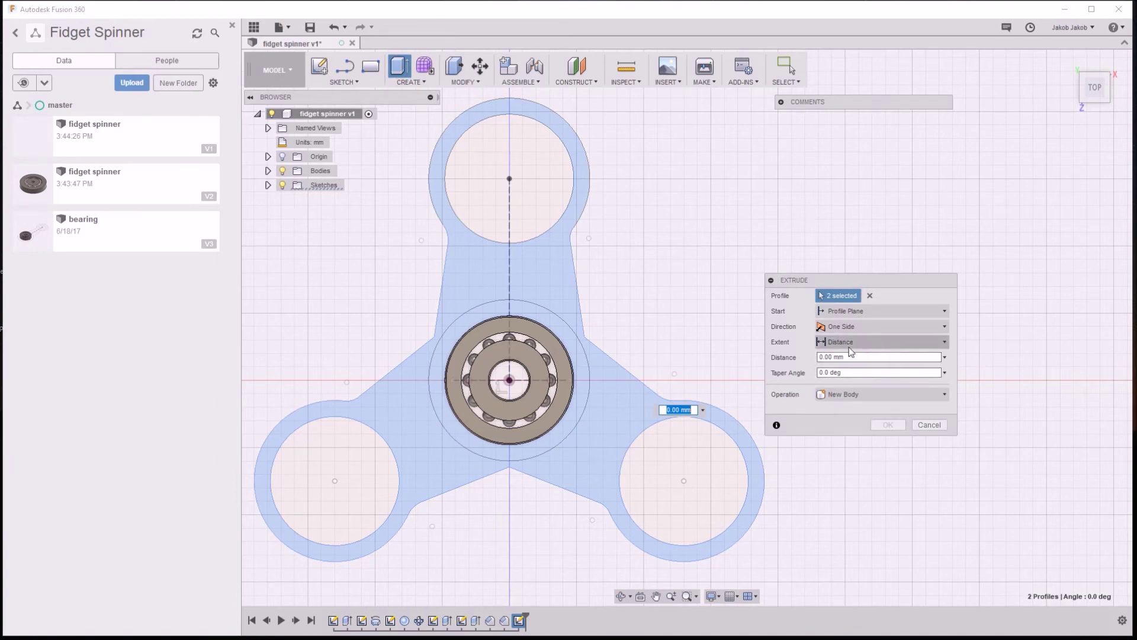
Extrude both profiles 10 mm as a joined body, then view it from a low front angle
shift+middle_drag(746, 343, 662, 343)
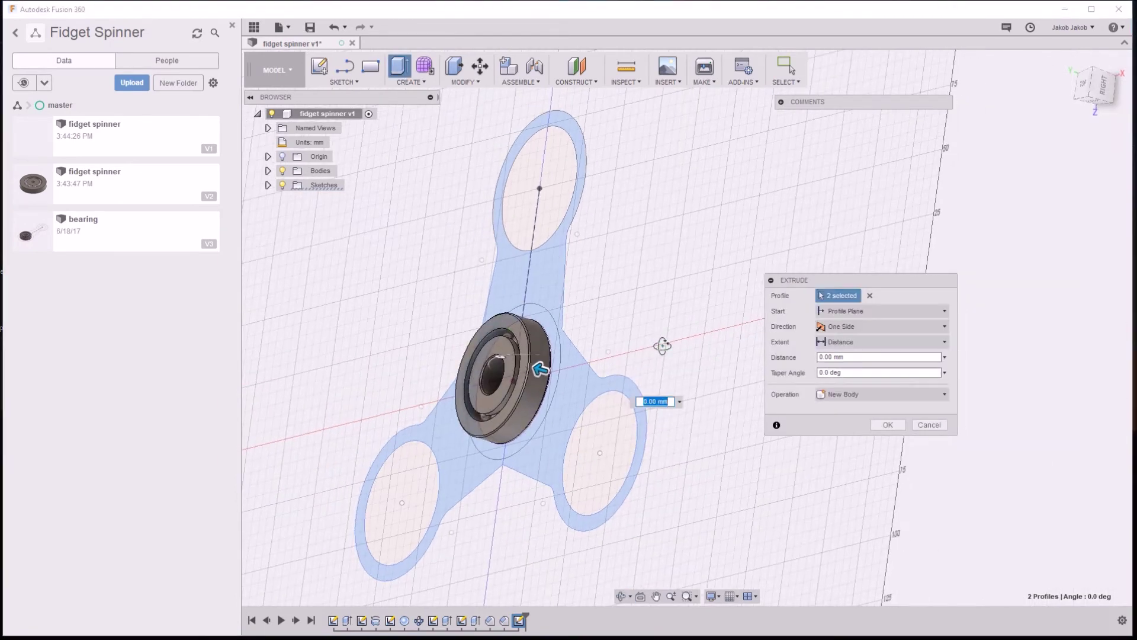
click(856, 357)
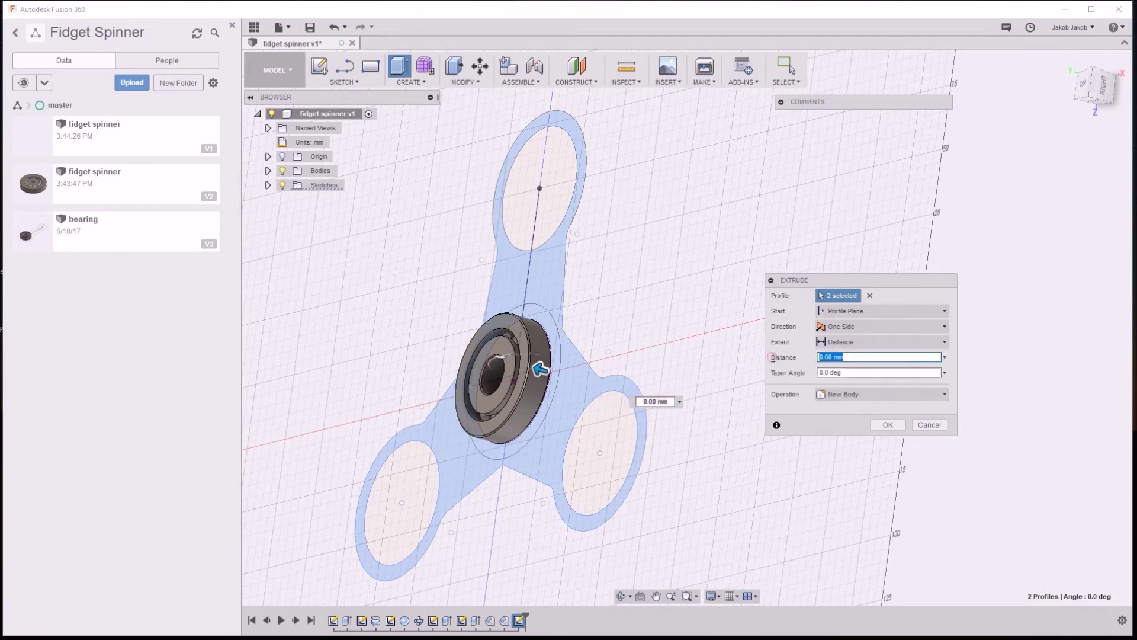
text(10)
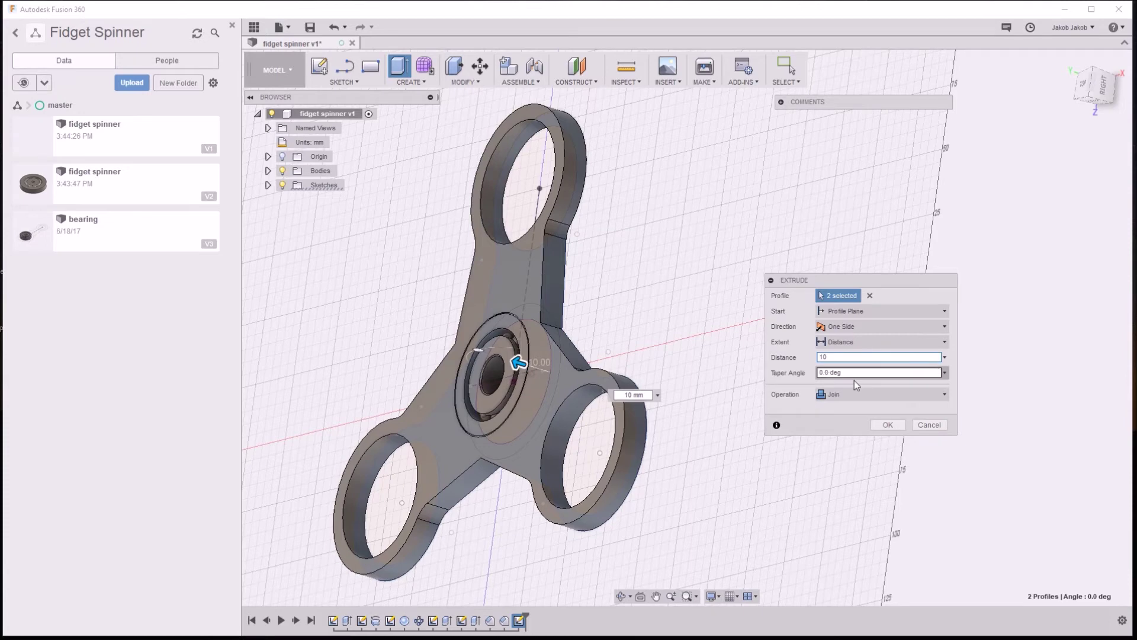
click(888, 424)
mouse_move(713, 358)
shift+middle_down()
mouse_move(740, 366)
mouse_move(736, 349)
shift+middle_up()
key(Escape)
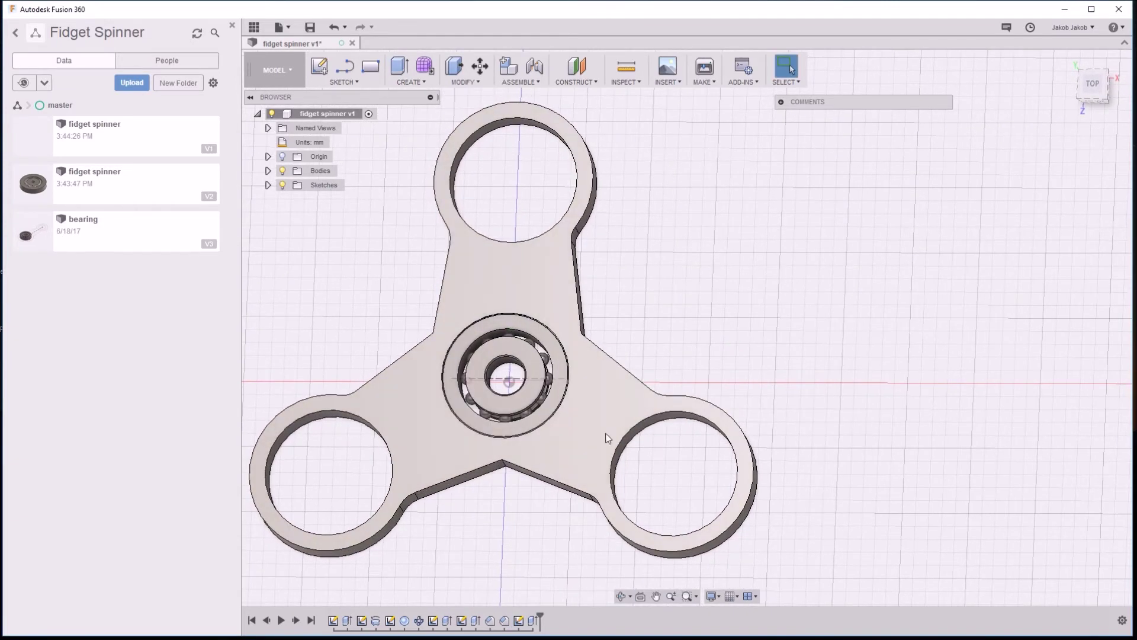
mouse_move(530, 472)
shift+middle_down()
mouse_move(528, 414)
mouse_move(535, 475)
shift+middle_up()
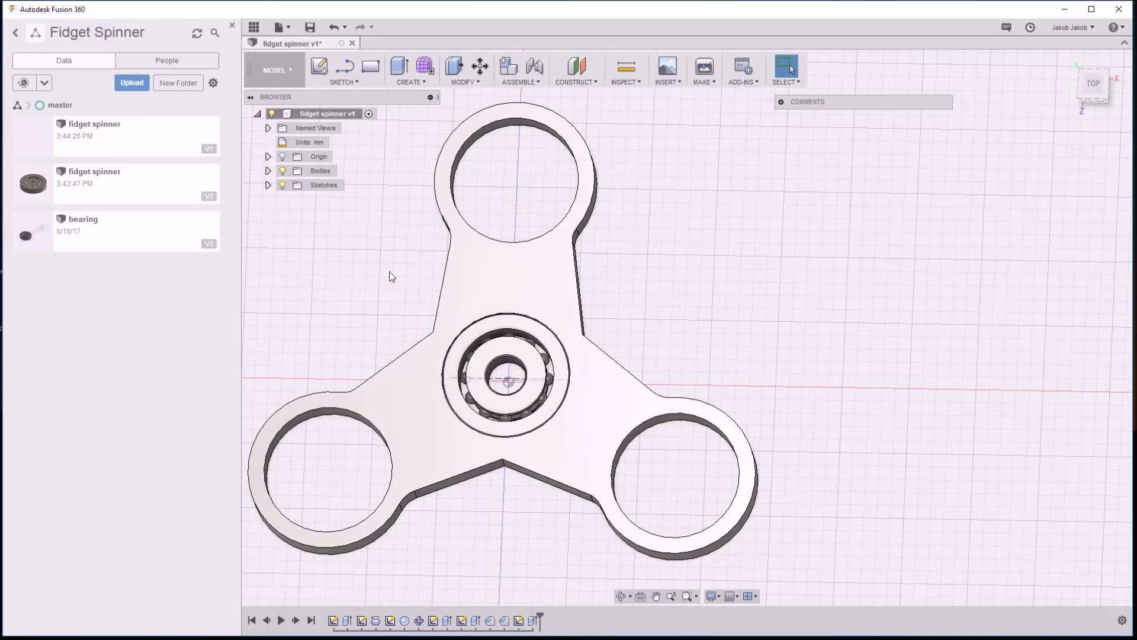
Expand Bodies, select Body1–Body13 as bearing parts, then Body14 alone as the spinner
click(267, 170)
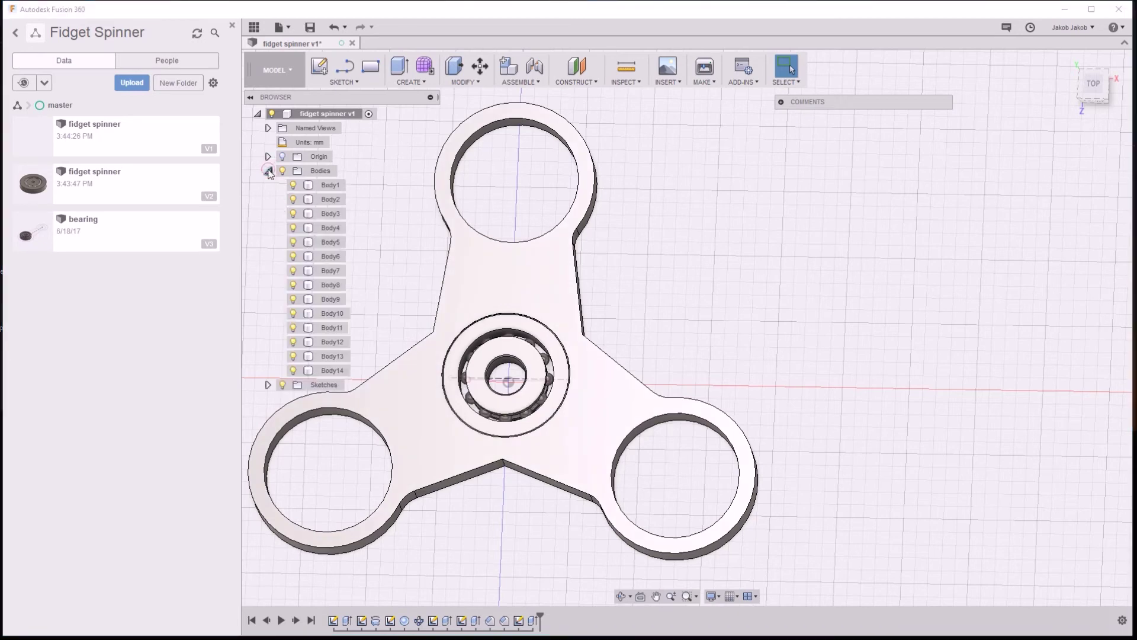
click(323, 186)
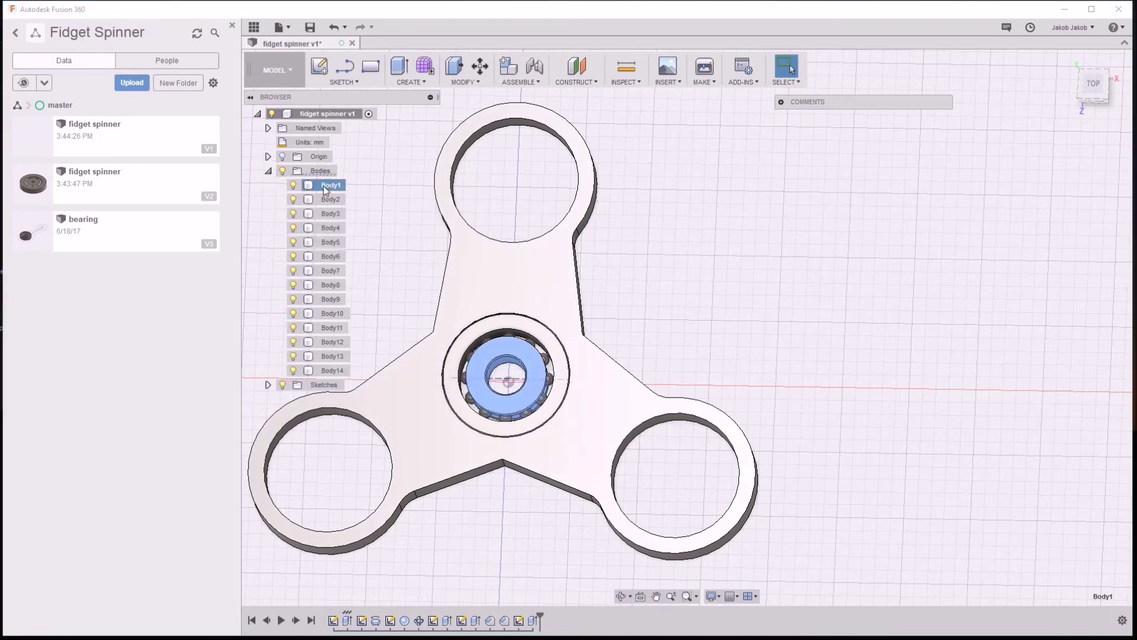
ctrl+click(328, 199)
ctrl+click(330, 214)
ctrl+click(325, 229)
ctrl+click(326, 258)
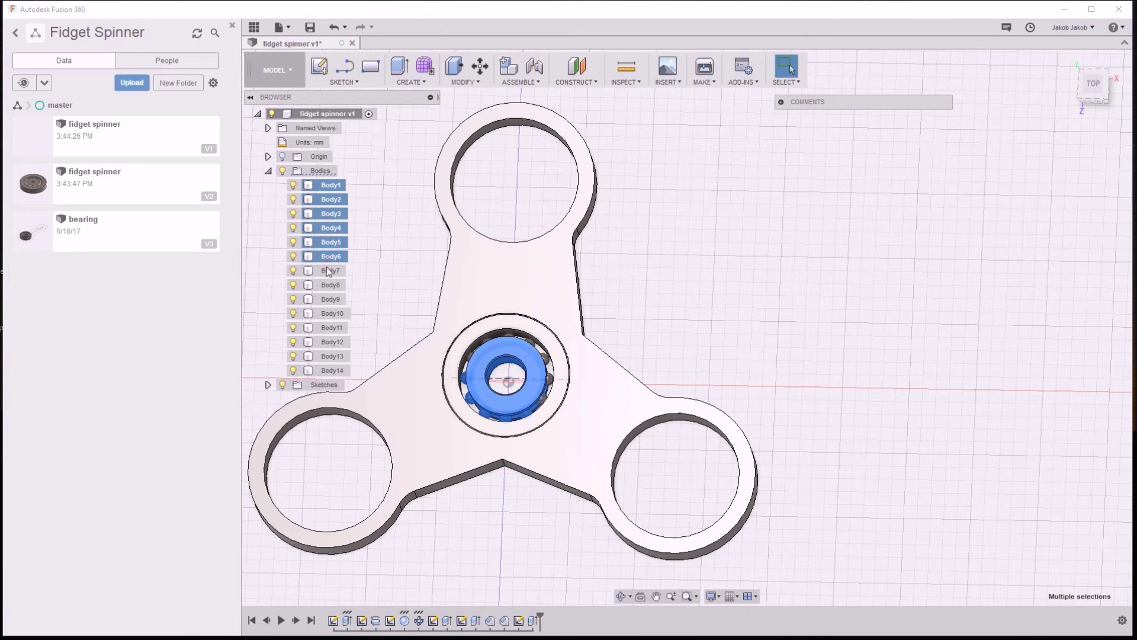
ctrl+click(326, 285)
ctrl+click(327, 299)
ctrl+click(326, 314)
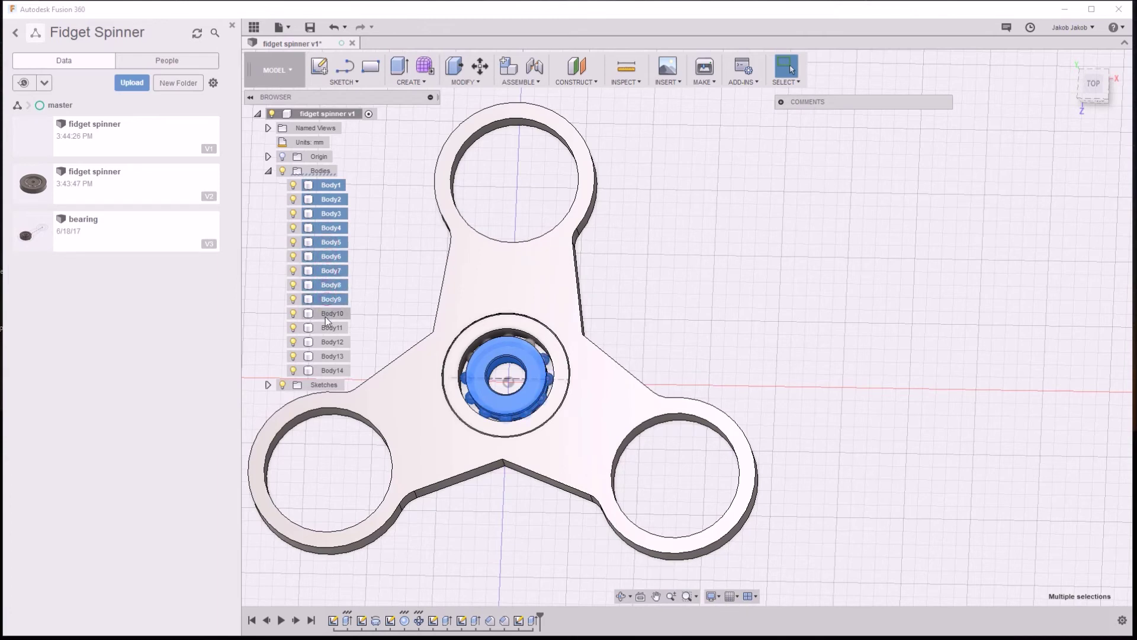
ctrl+click(327, 342)
ctrl+click(326, 356)
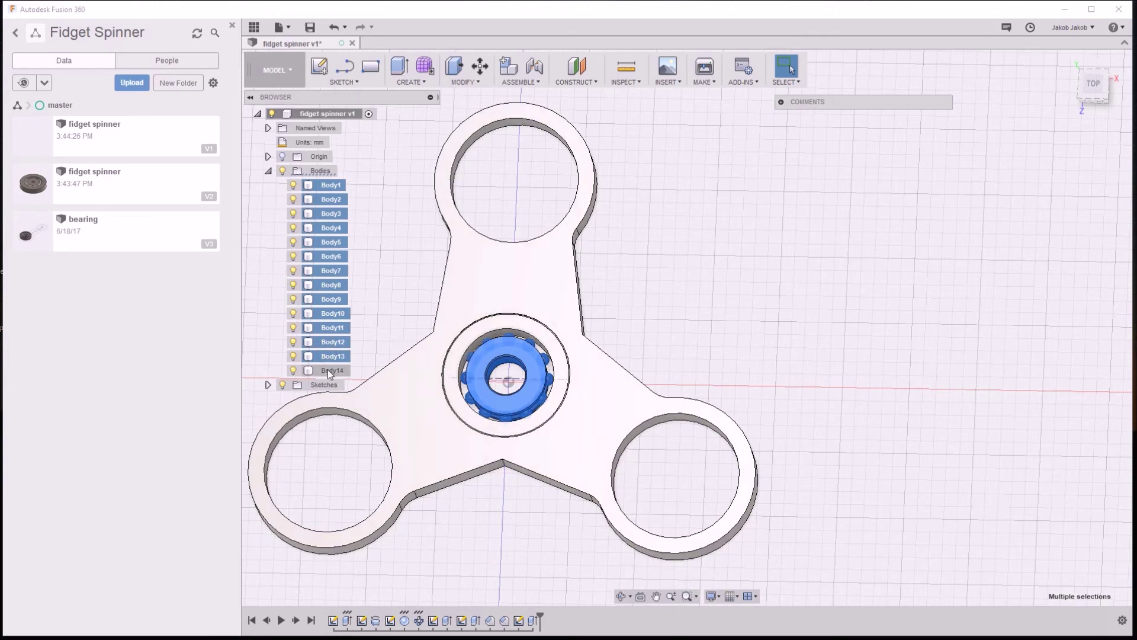
click(333, 371)
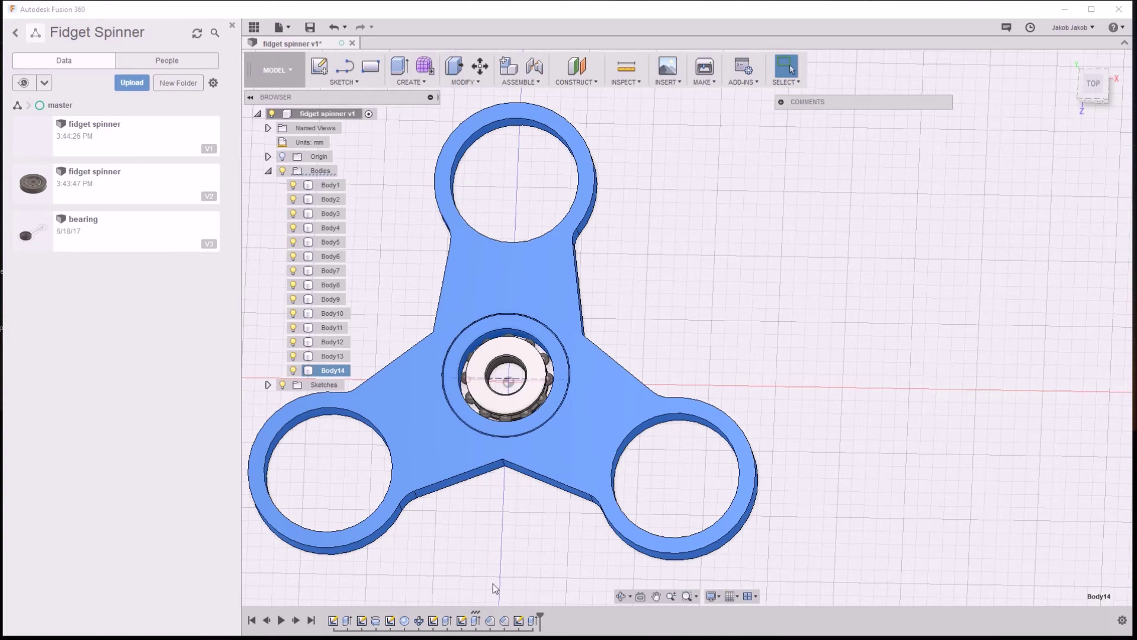
Change Extrude4's operation to New Body, then select Body1–Body14 as the bearing
right_click(534, 621)
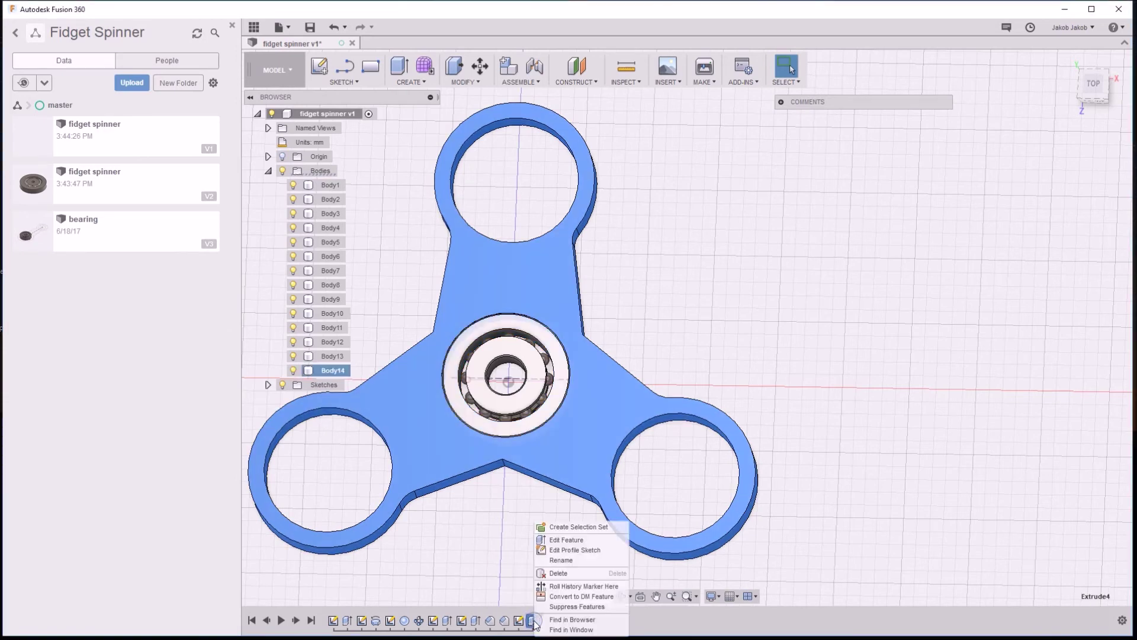
click(568, 540)
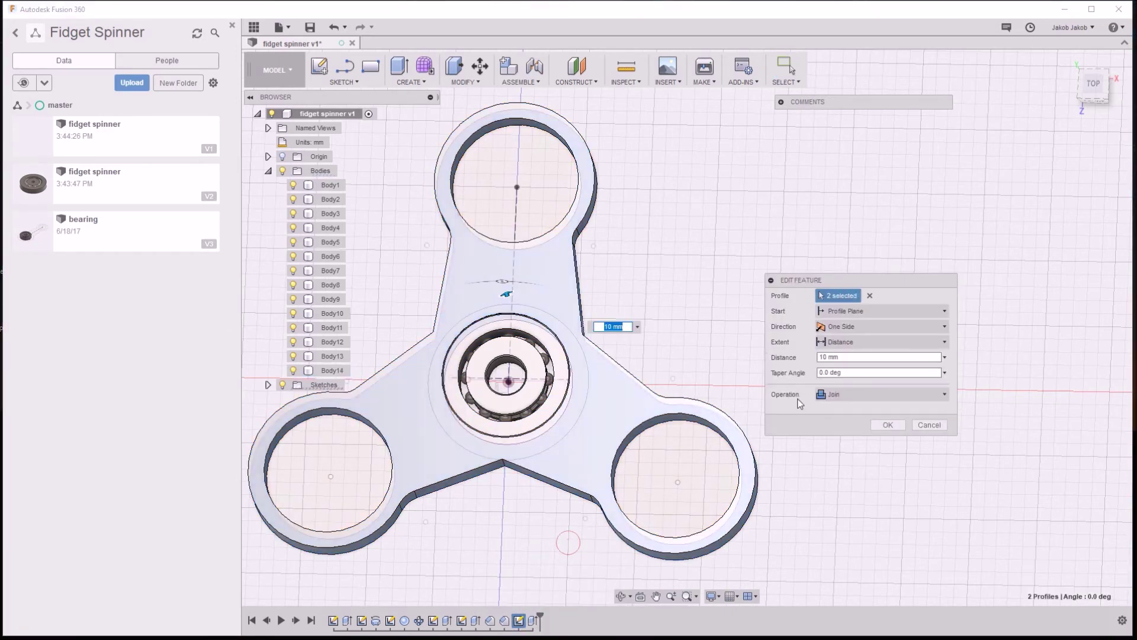
click(864, 393)
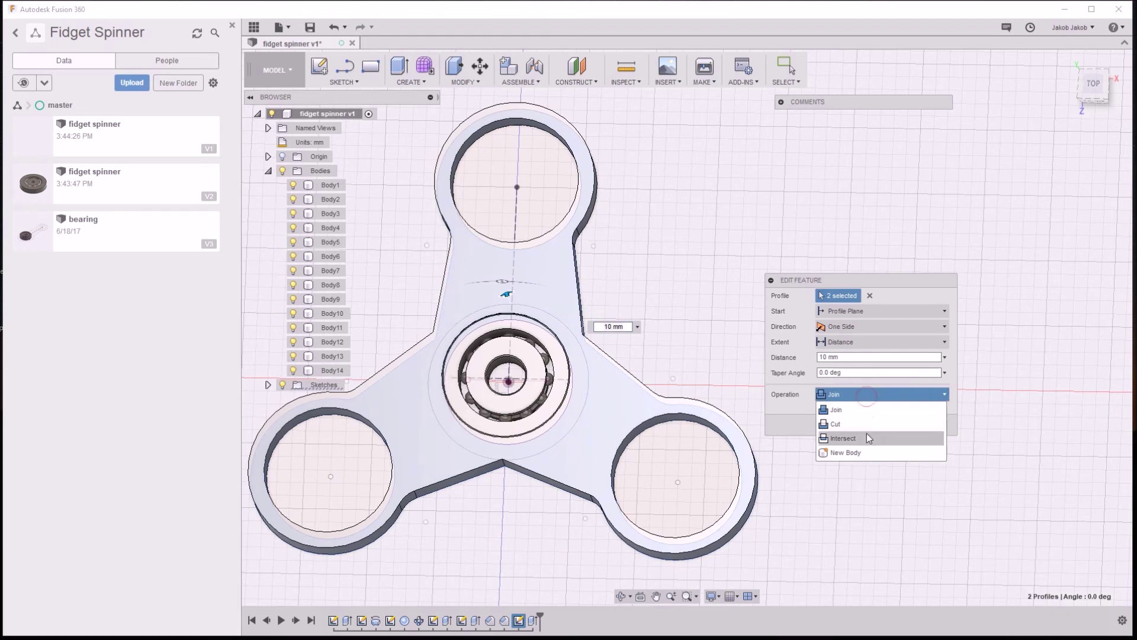
click(865, 452)
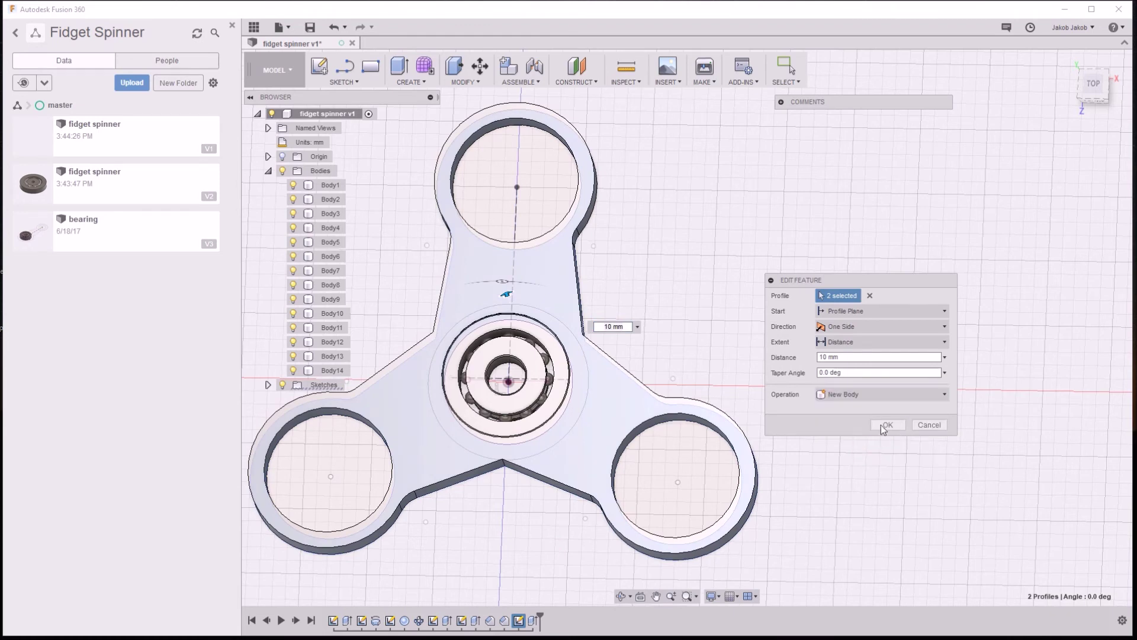
click(886, 424)
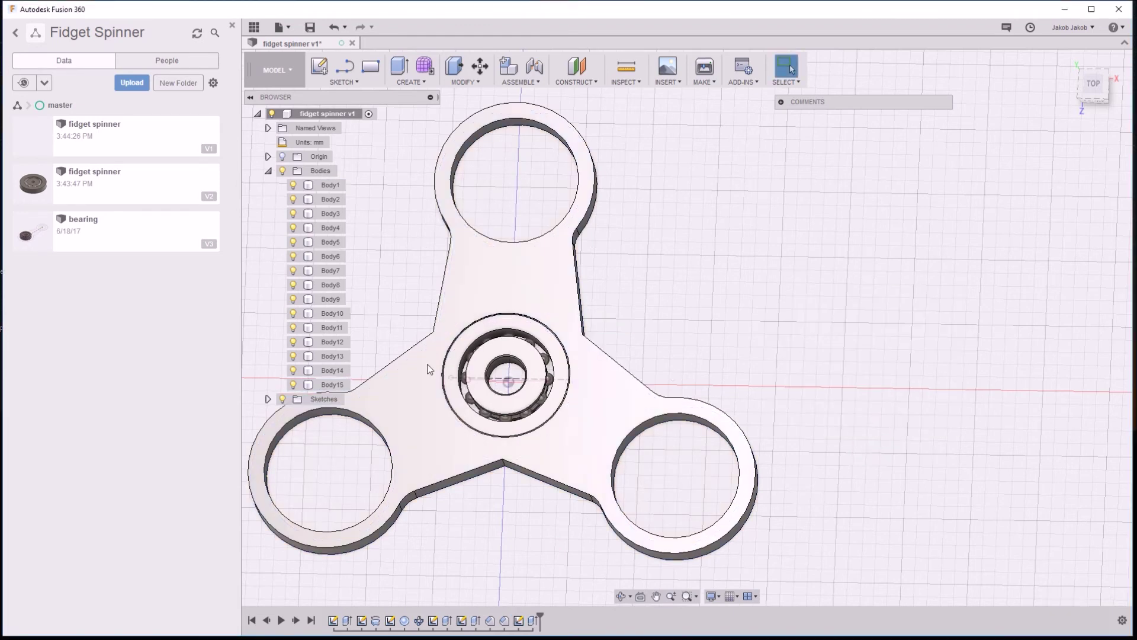
click(331, 368)
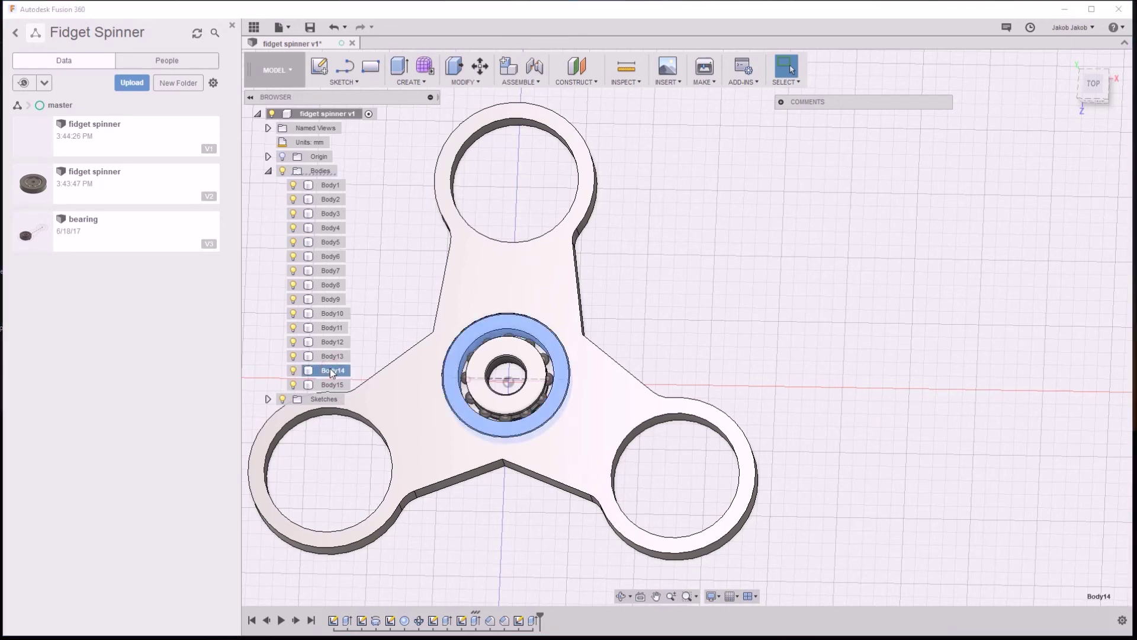
shift+click(327, 186)
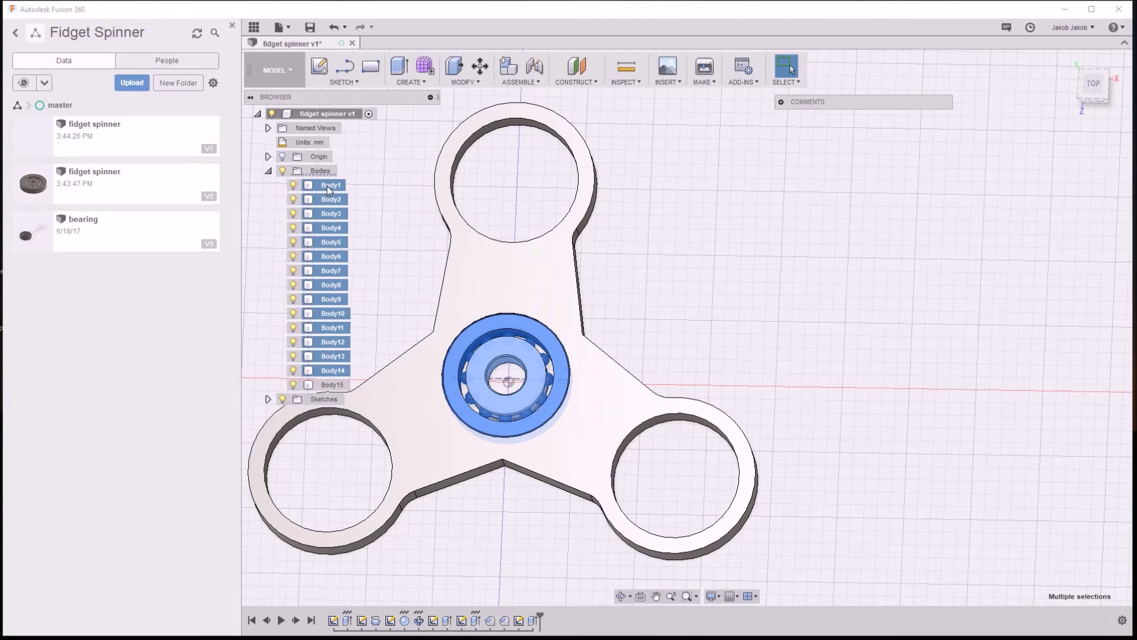
Paste a bearing copy into the top arm hole at Z -75 mm, then select the centre bearing again
key(ctrl+v)
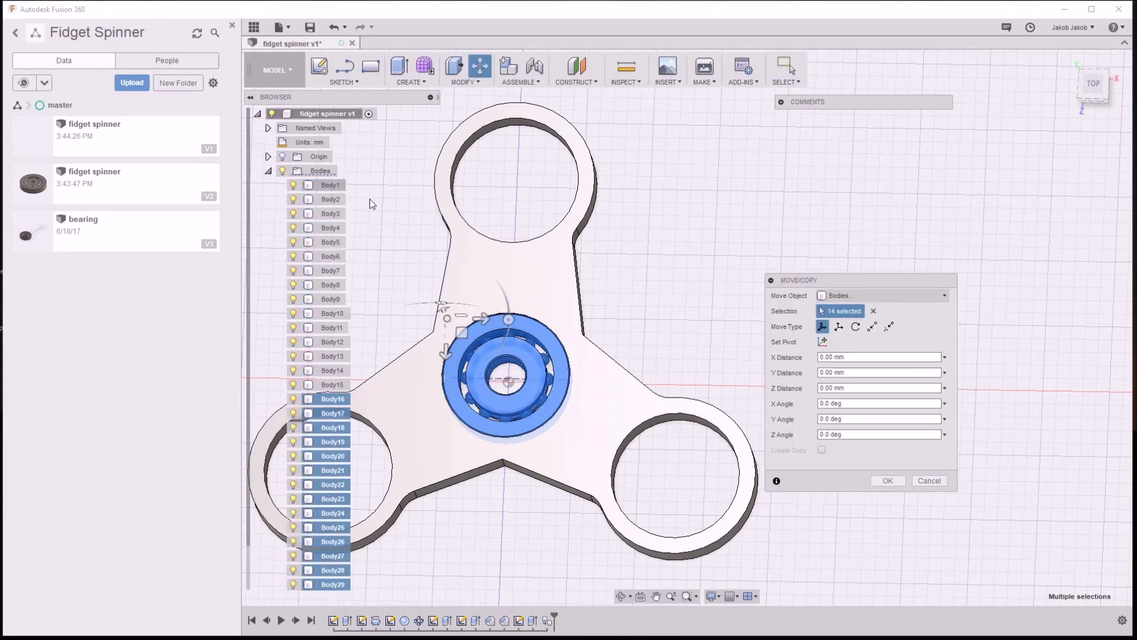
click(1093, 83)
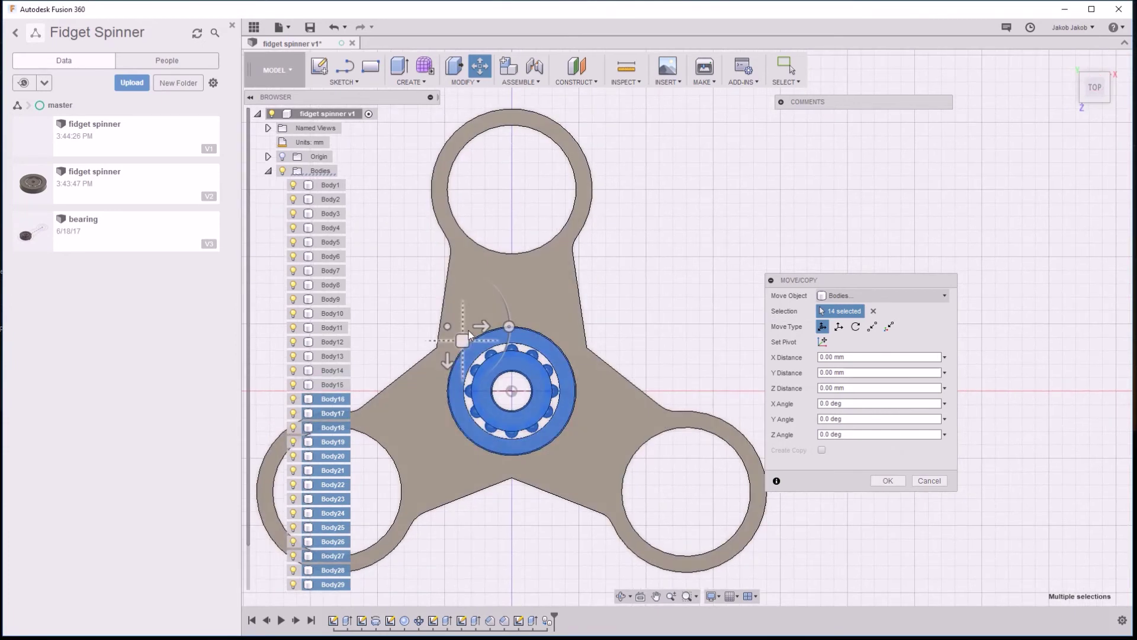
drag(446, 360, 463, 159)
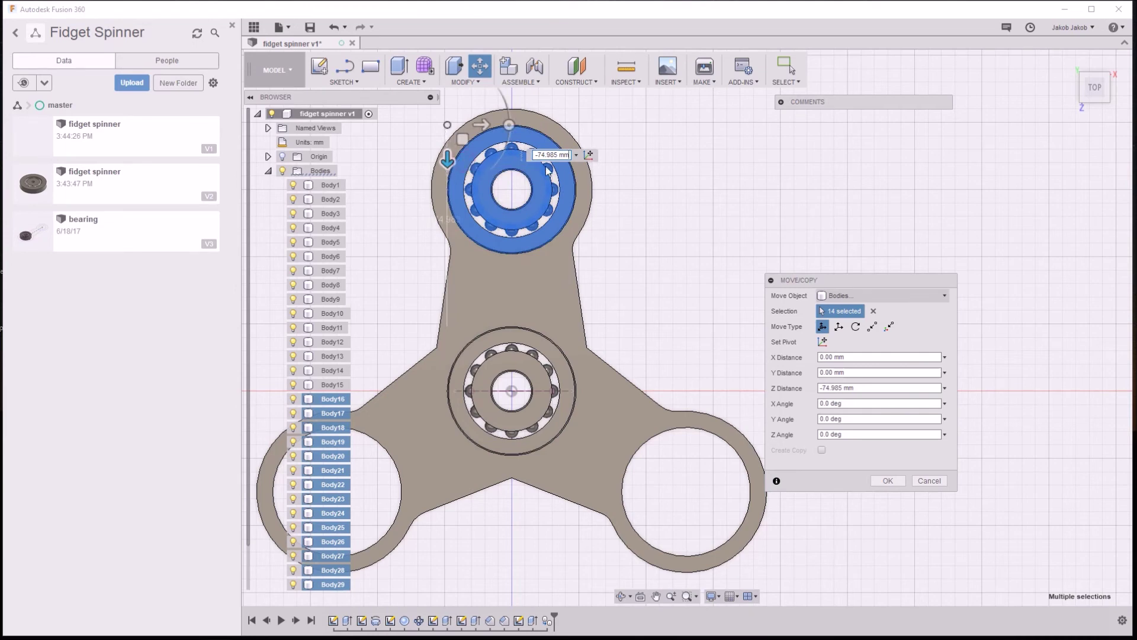
drag(569, 155, 533, 155)
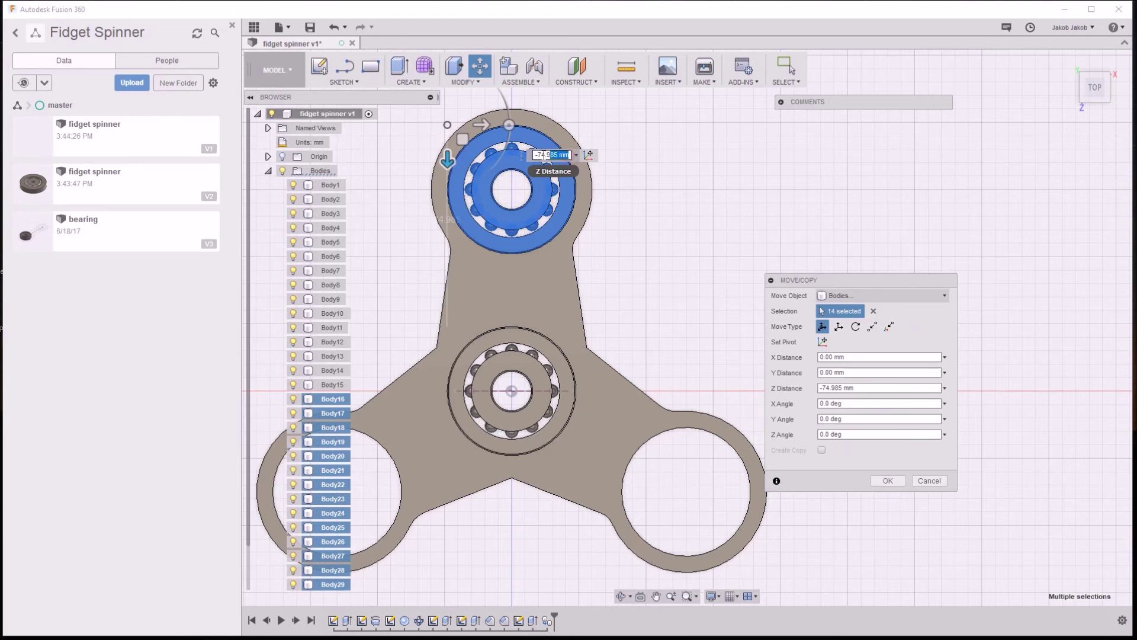
text(75)
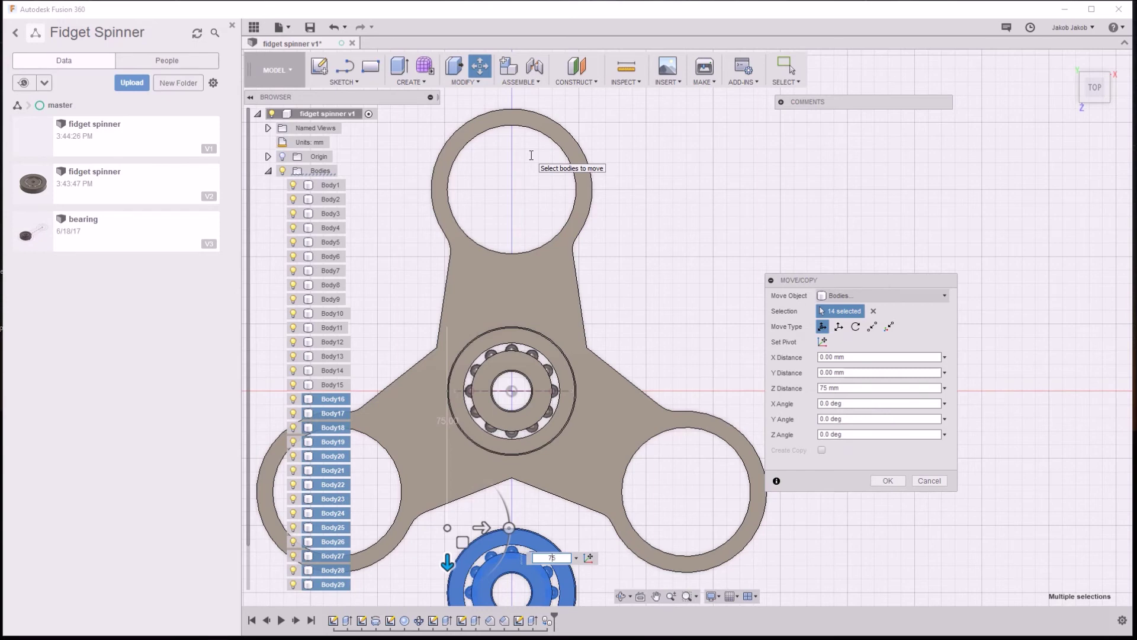
text(-)
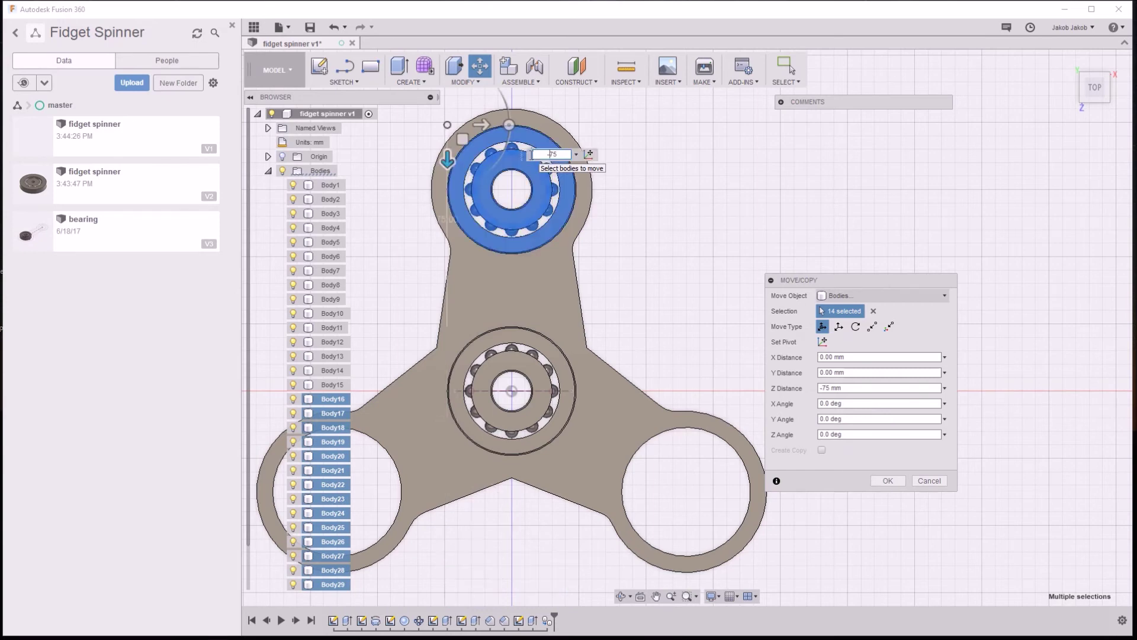
click(895, 483)
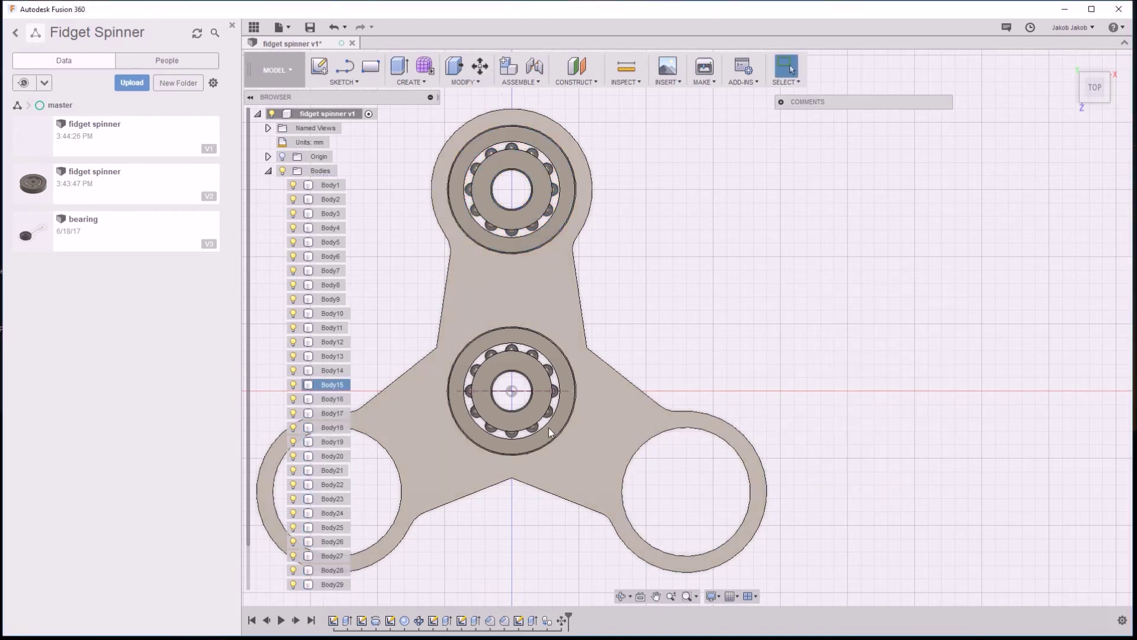
shift+click(322, 354)
key(m)
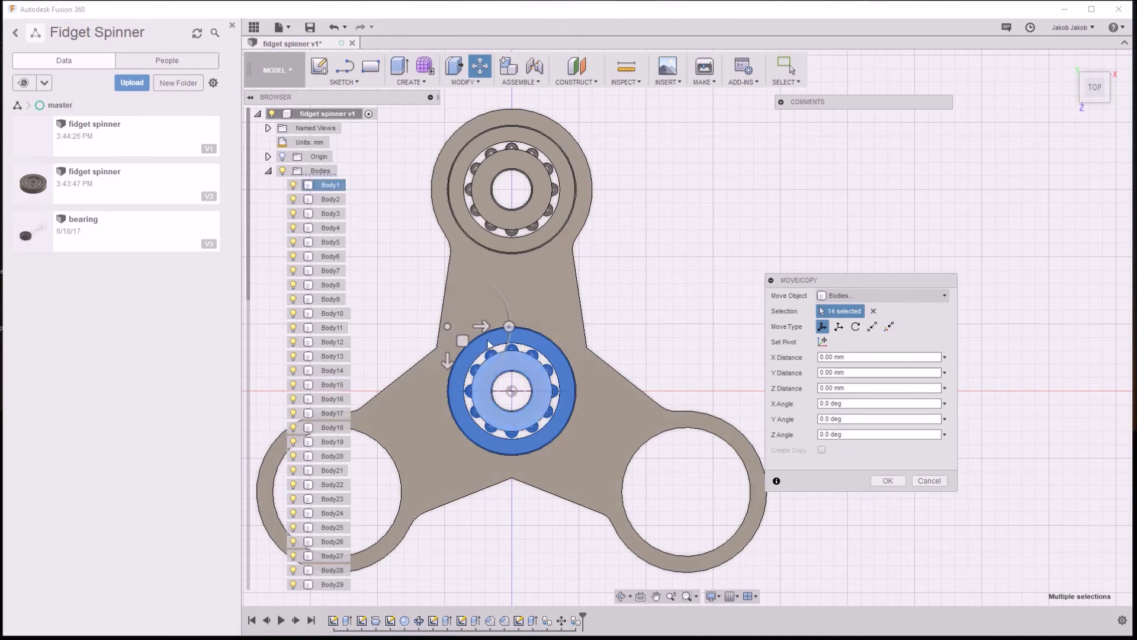
Drag the bearing copy into the lower-right arm hole and set X distance to -2 mm
mouse_move(481, 326)
mouse_down()
mouse_move(679, 342)
mouse_move(662, 342)
mouse_up()
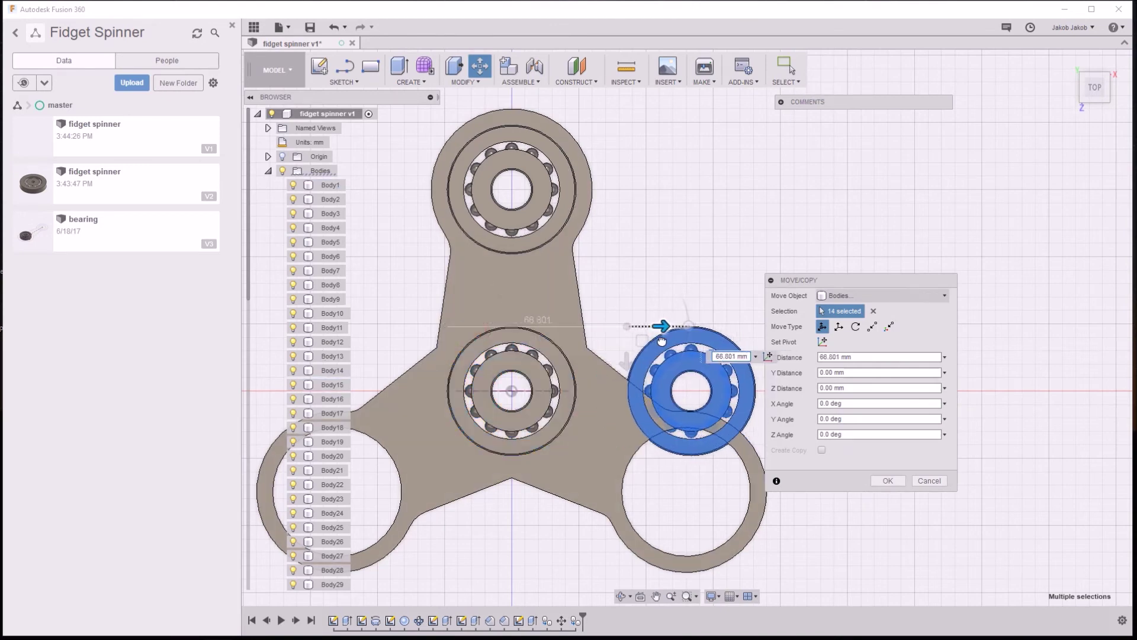
drag(626, 362, 629, 460)
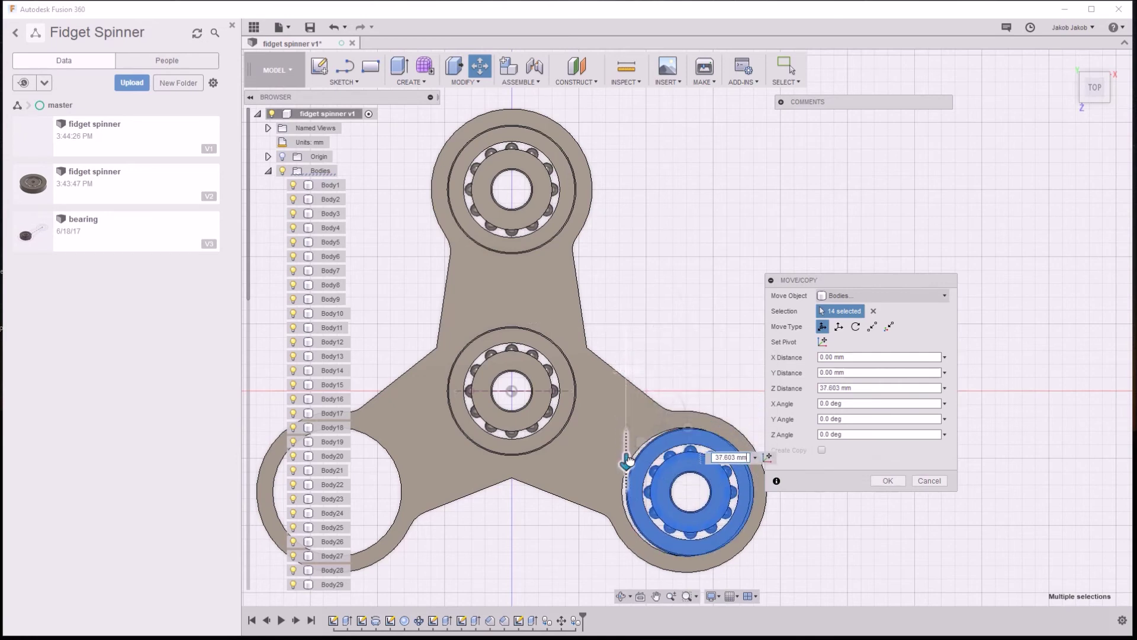
drag(657, 427, 659, 432)
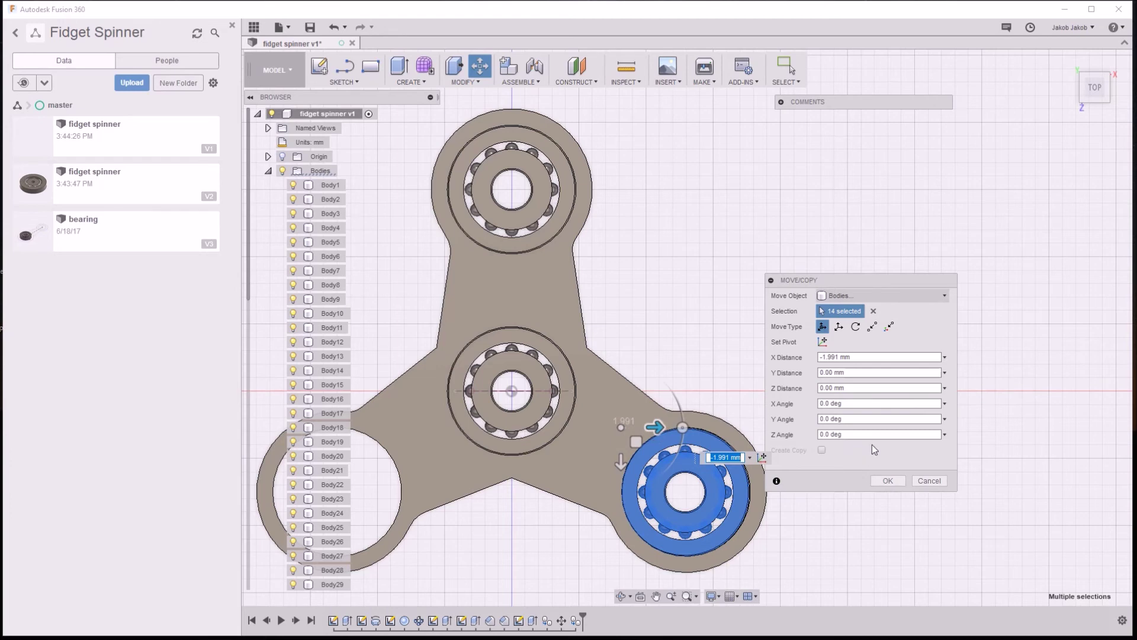
click(835, 357)
double_click(836, 356)
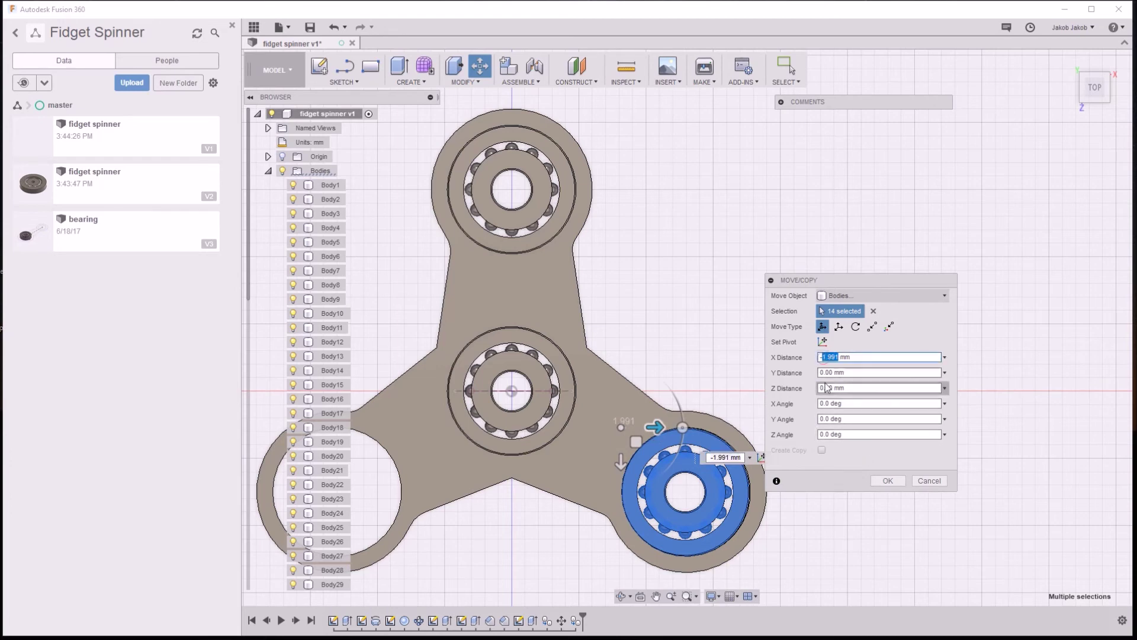
text(2)
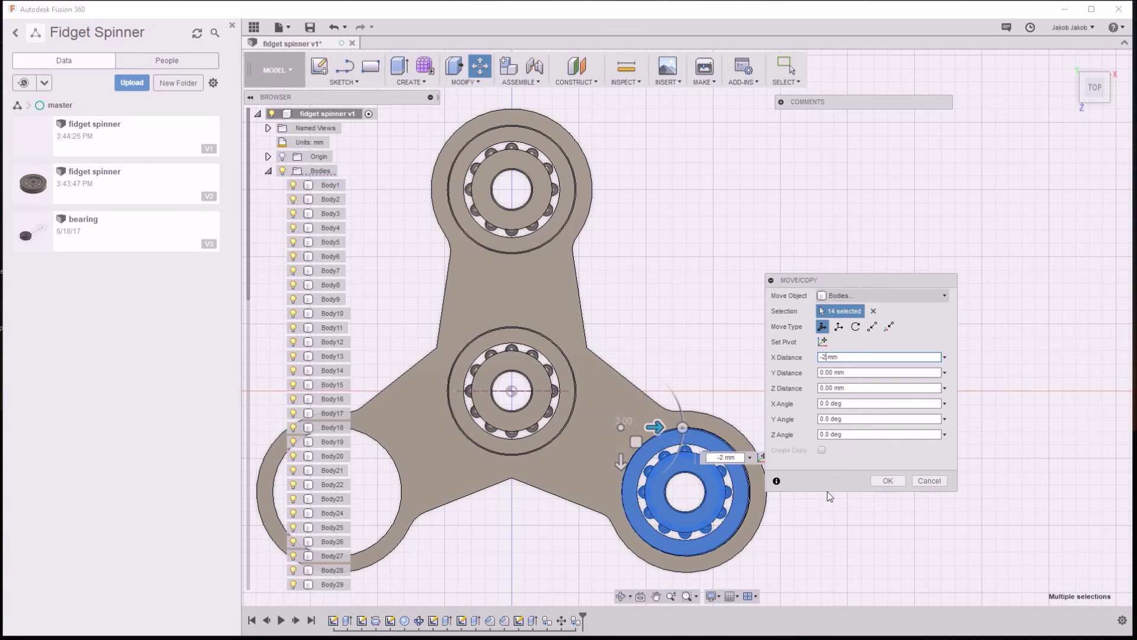
Confirm the right-arm bearing shift, then drag the 14 bearing bodies into the left-arm hole
click(889, 481)
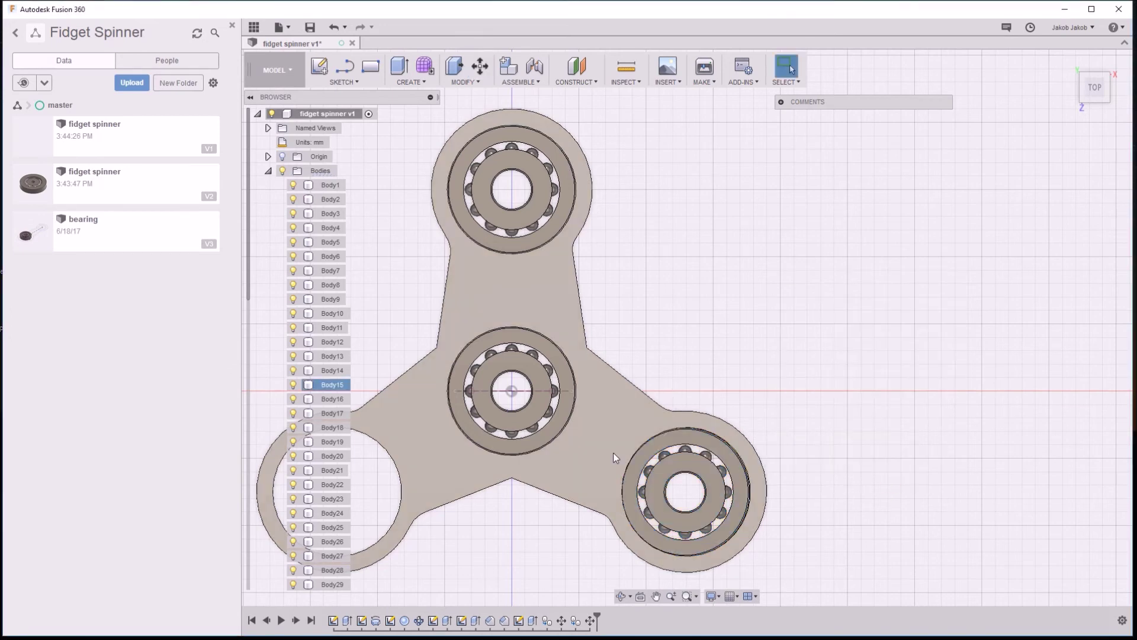
key(m)
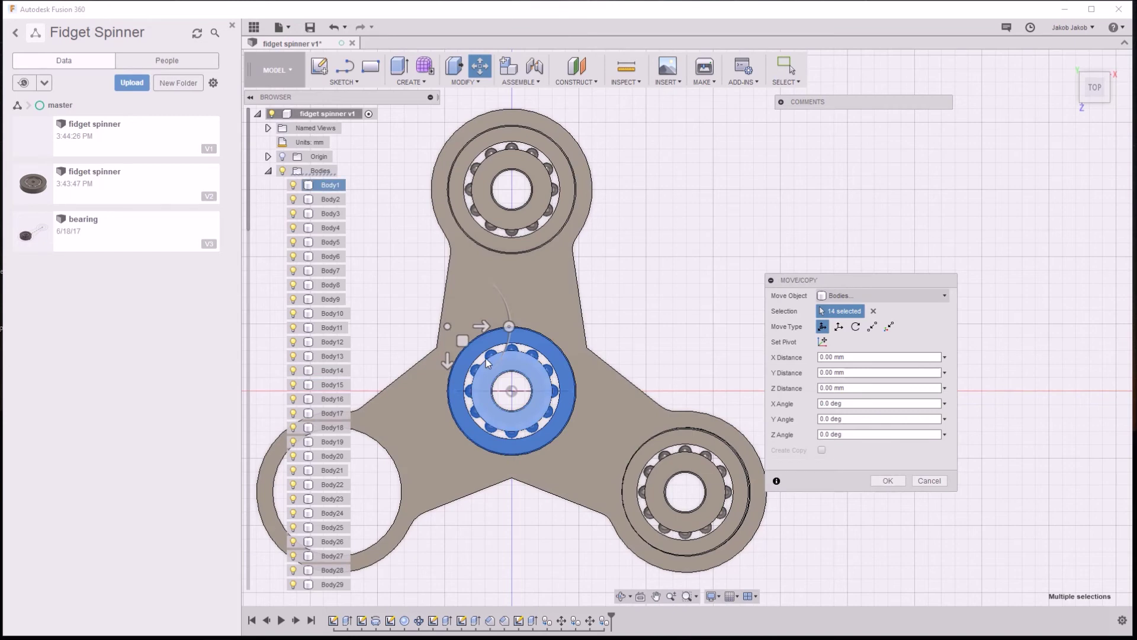
scroll(686, 333, down, 2)
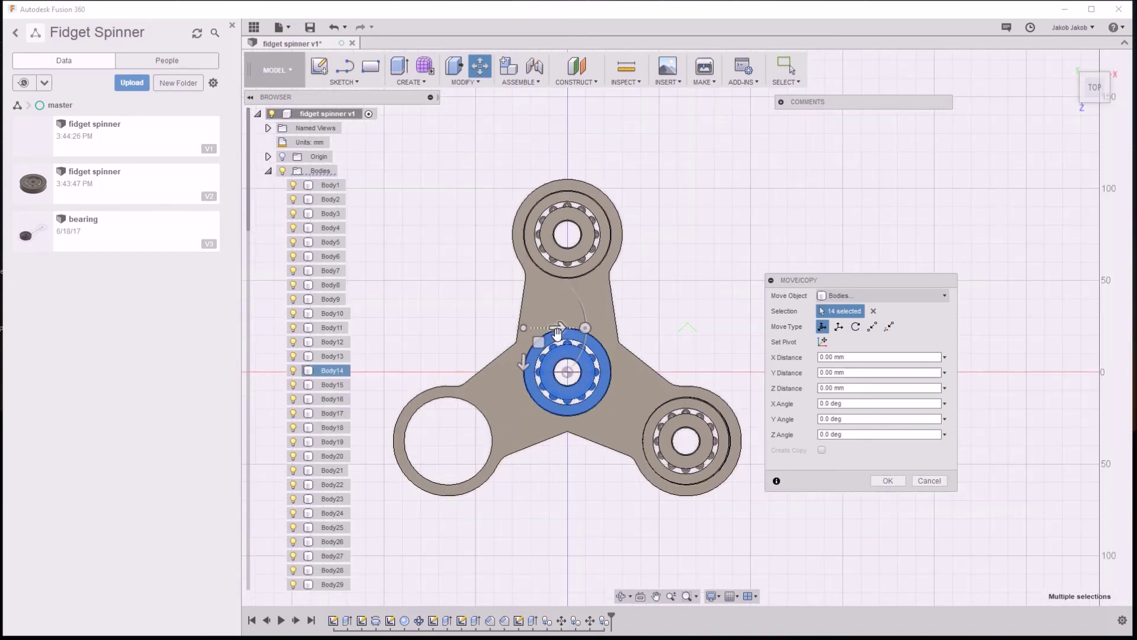
drag(553, 332, 438, 339)
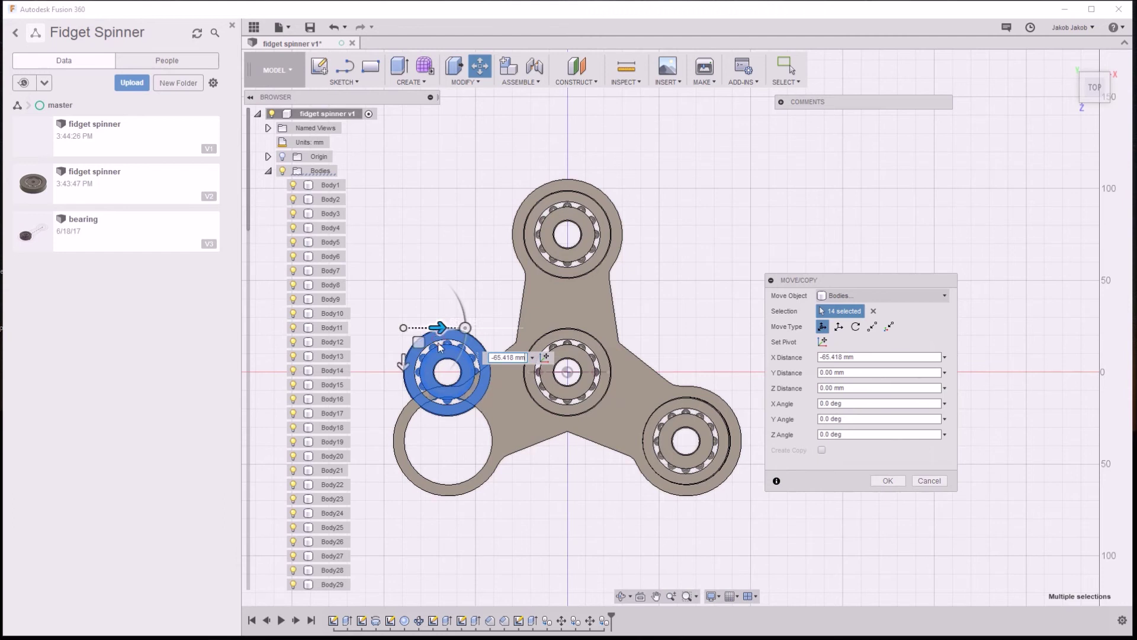
drag(404, 382, 417, 433)
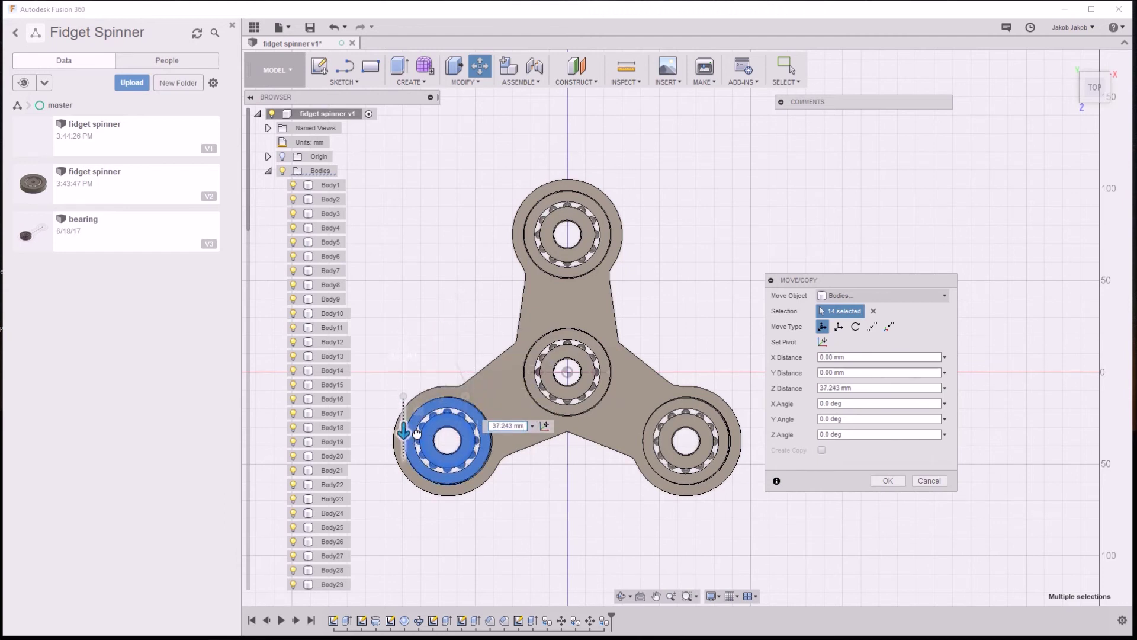
Fine-tune the bearing's seat in the left hole, ending at a 0.334 mm Z shift
scroll(417, 433, up, 2)
scroll(416, 433, up, 2)
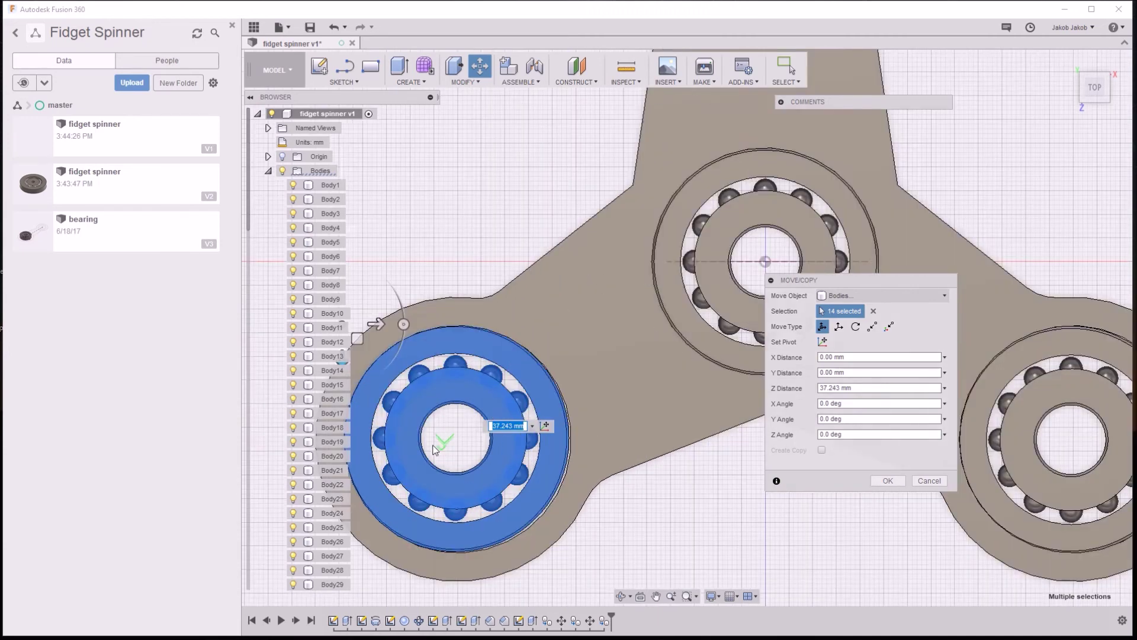
drag(375, 322, 384, 330)
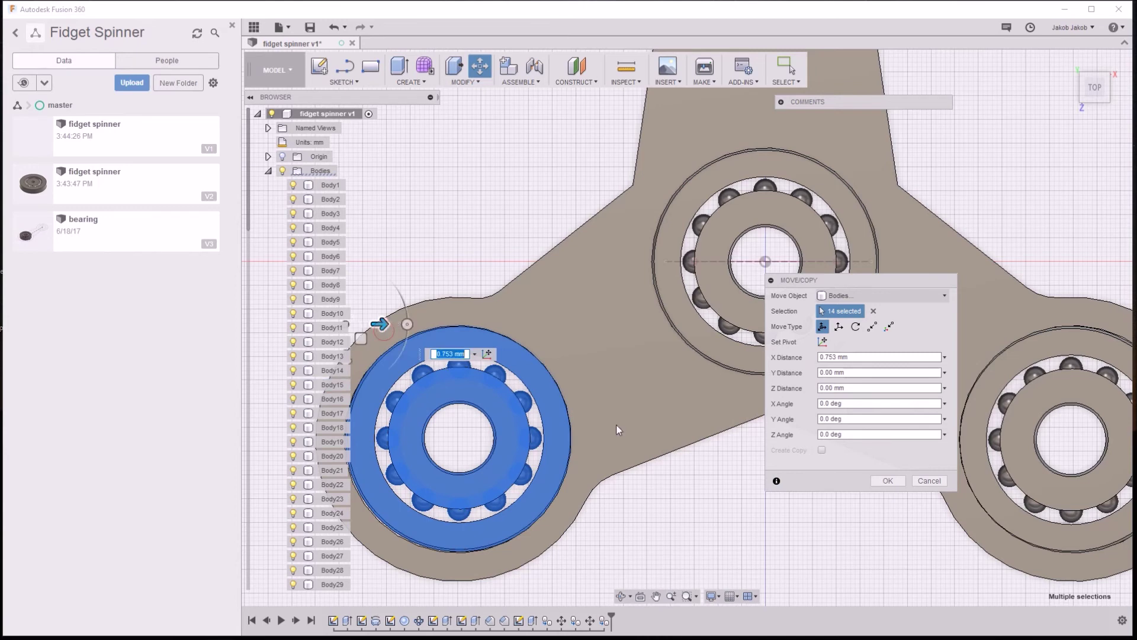
scroll(616, 424, down, 1)
scroll(623, 428, down, 1)
drag(415, 384, 415, 386)
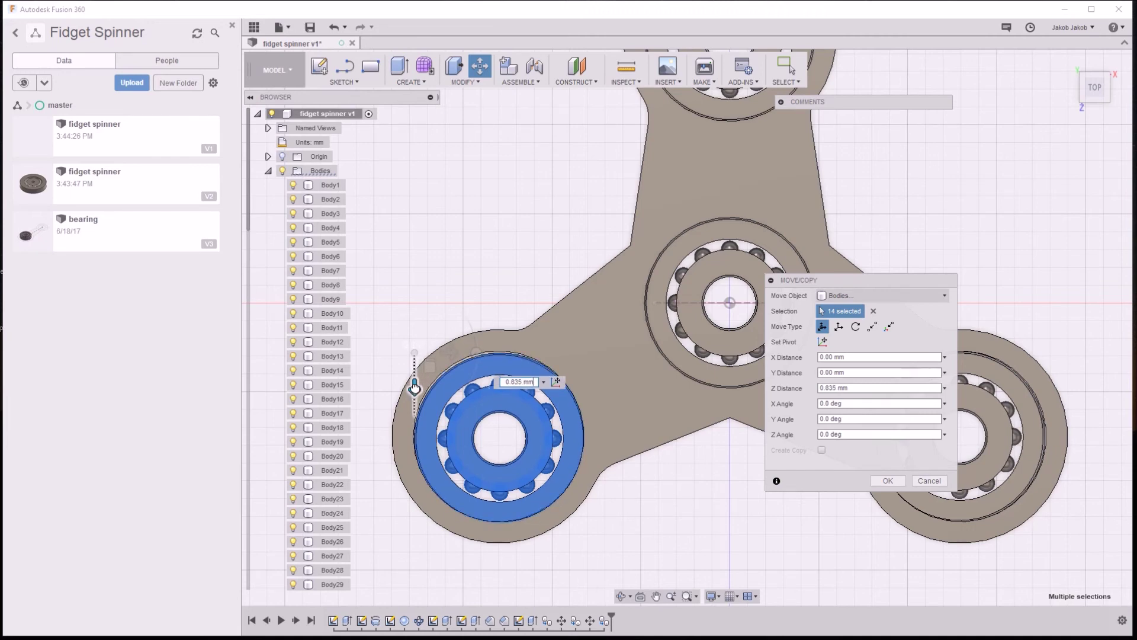
drag(415, 387, 415, 386)
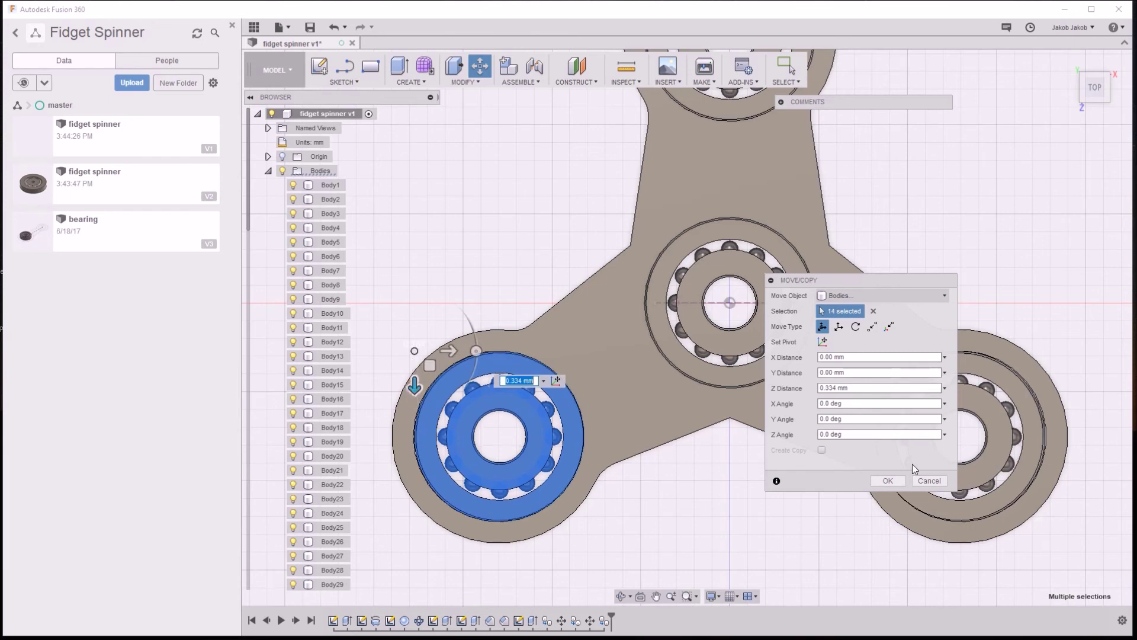
click(885, 482)
scroll(673, 368, down, 3)
mouse_move(668, 359)
shift+middle_down()
mouse_move(681, 434)
mouse_move(694, 432)
shift+middle_up()
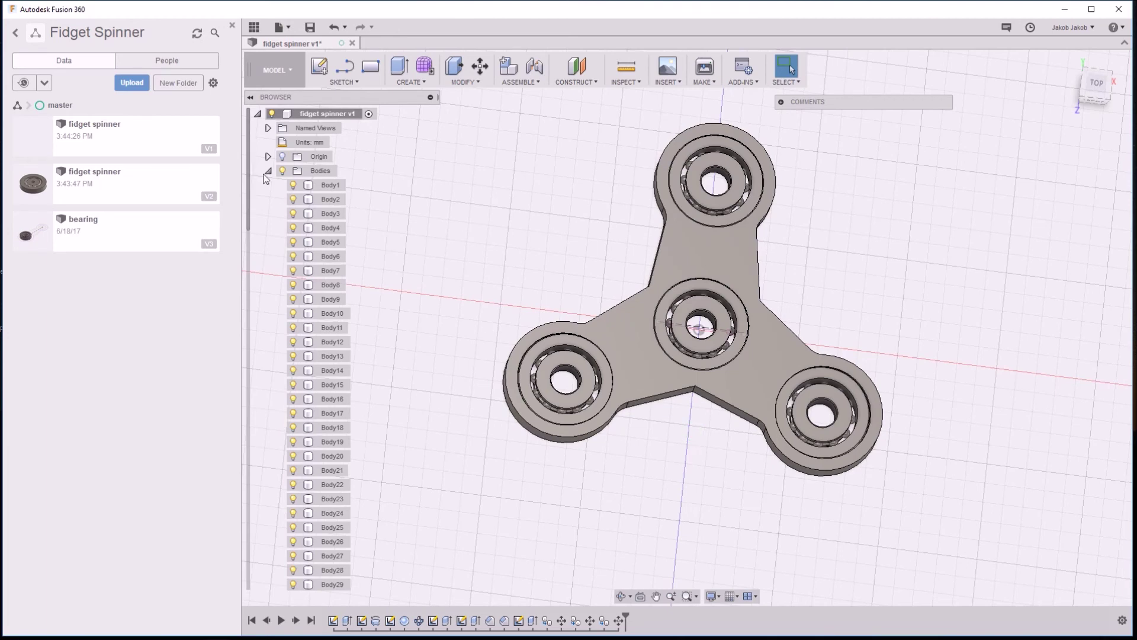
Collapse the Bodies list and add a 1 mm Rule Fillet to the spinner's top face
click(269, 170)
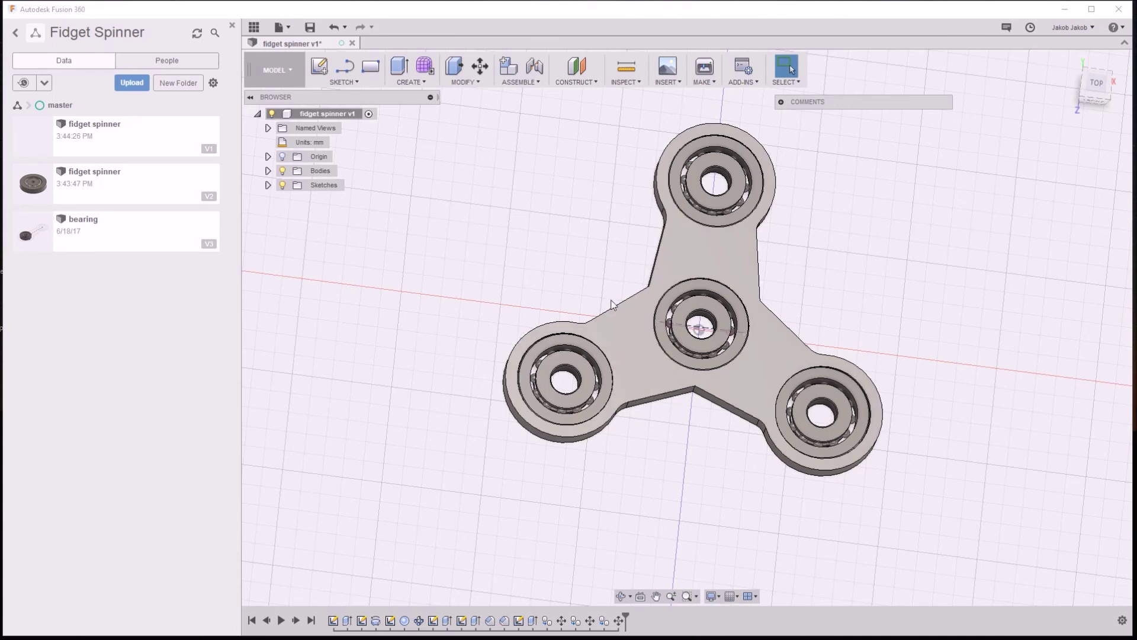
click(414, 83)
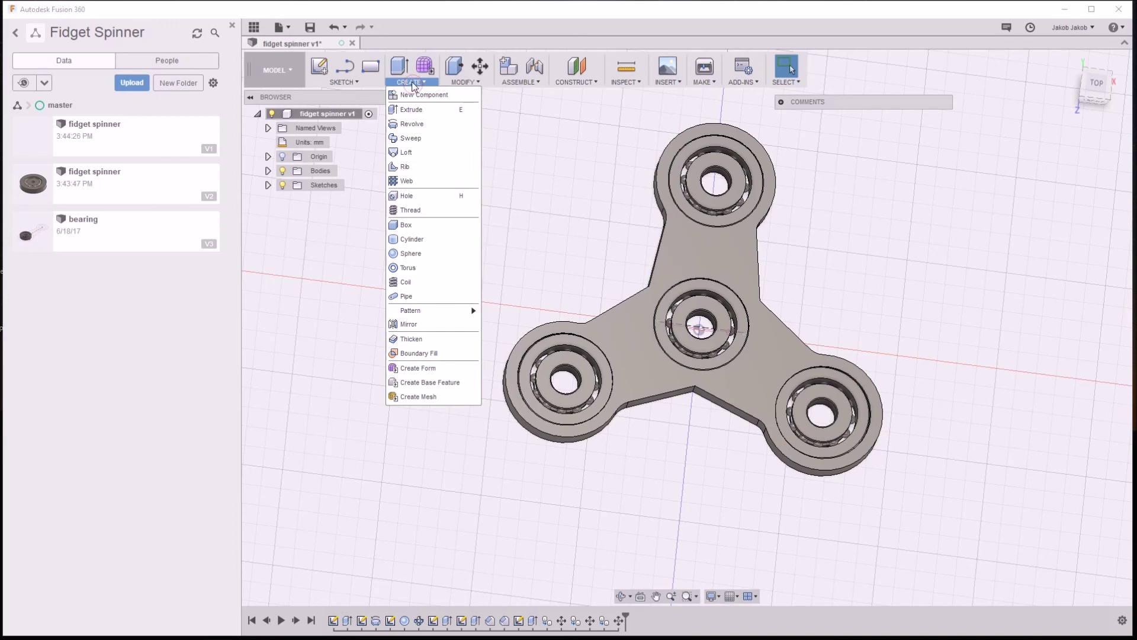
click(473, 83)
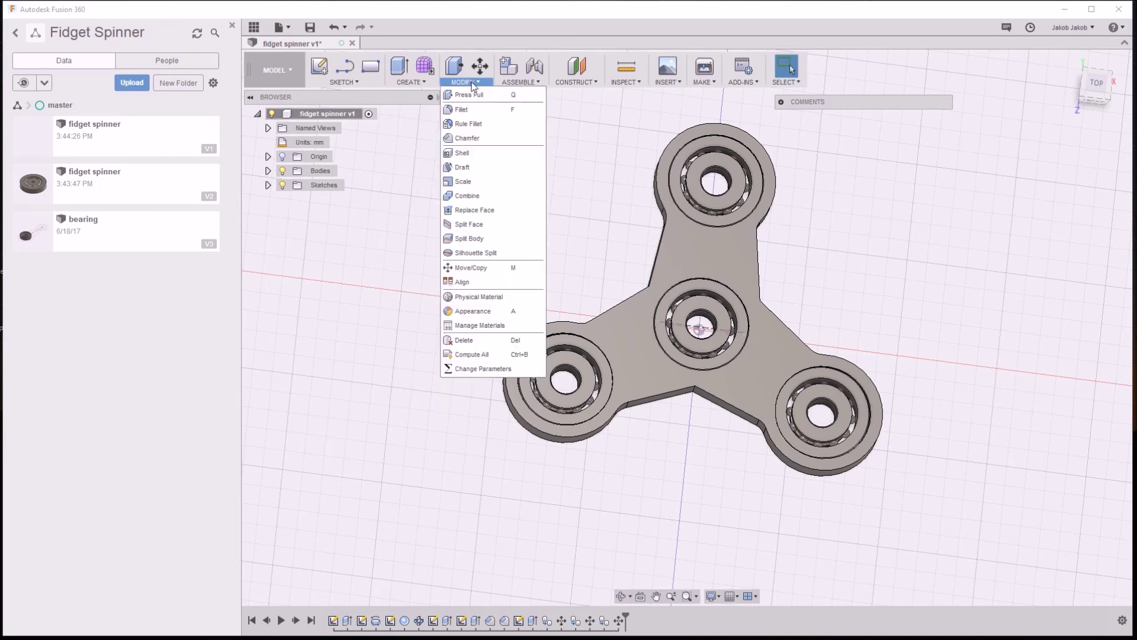
click(483, 121)
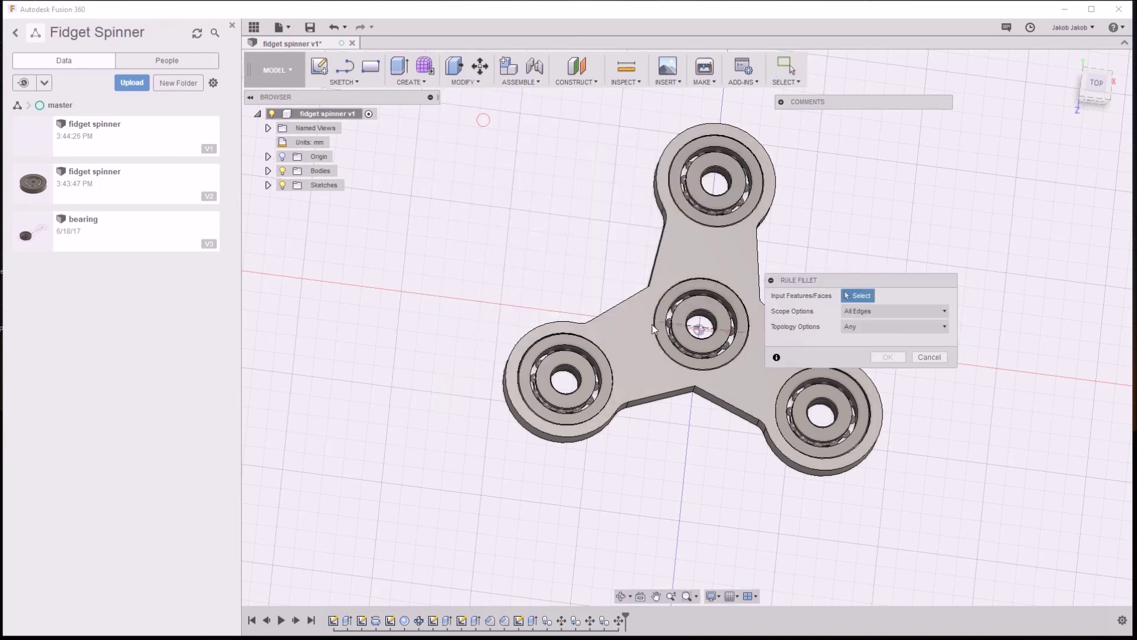
click(643, 334)
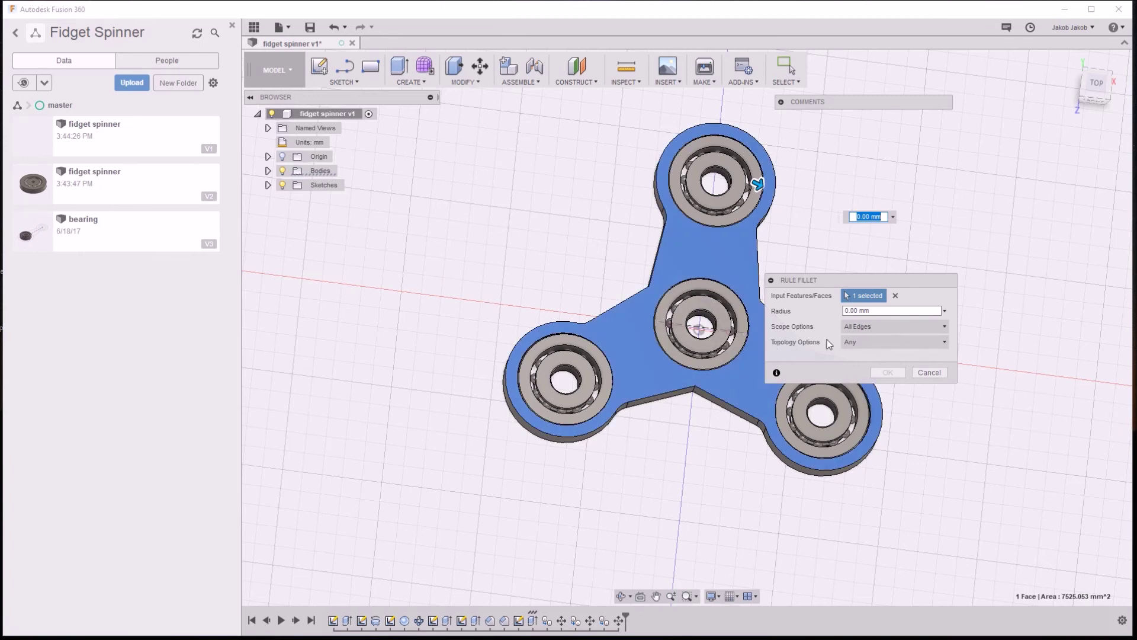
click(842, 314)
click(842, 316)
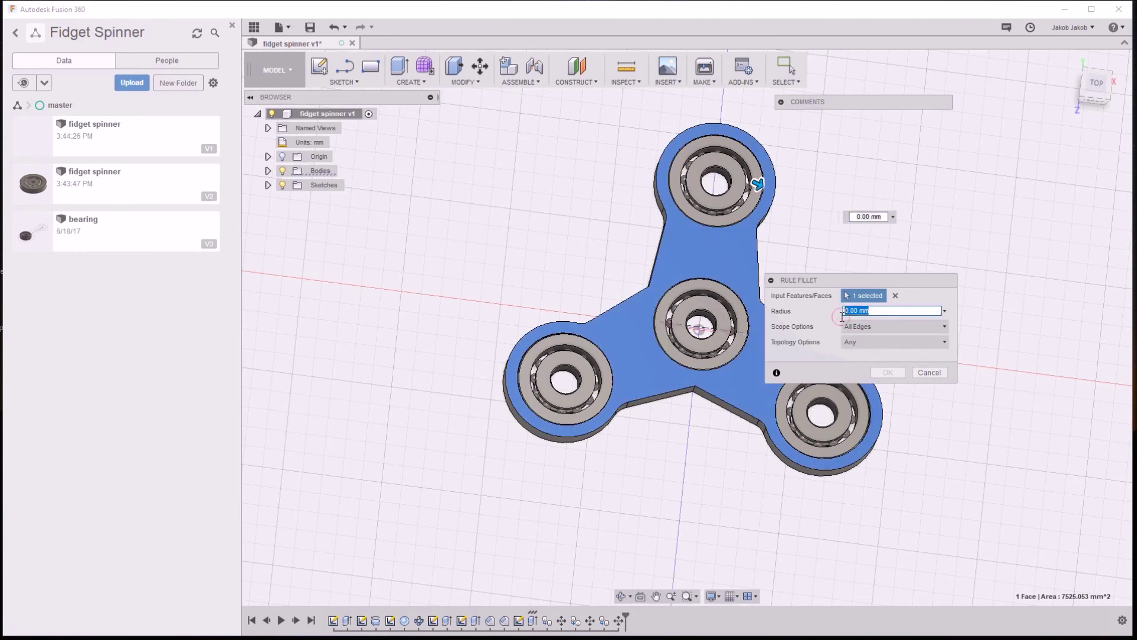
text(1)
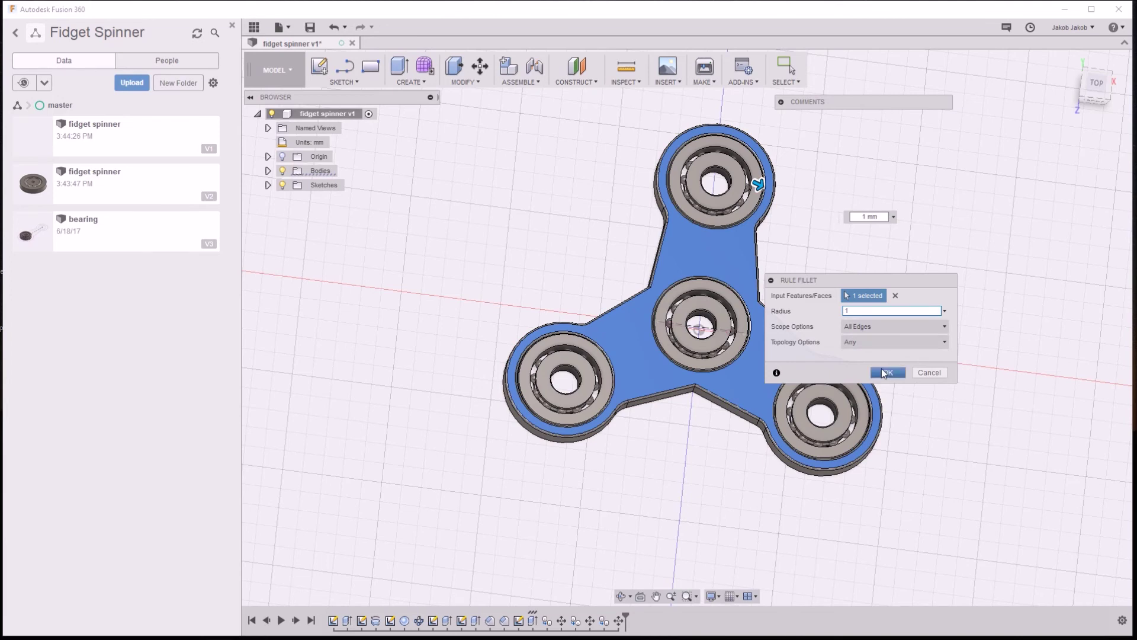
click(883, 372)
Orbit to the underside and add a 1 mm Rule Fillet to the spinner's bottom face
shift+middle_drag(926, 395, 768, 280)
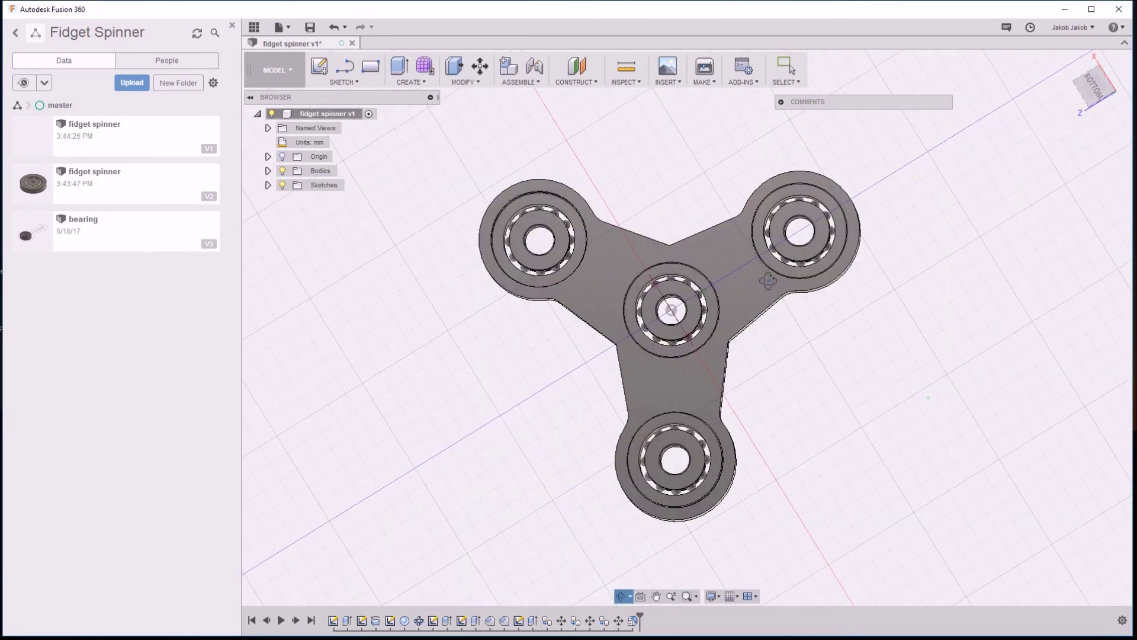
drag(768, 280, 762, 269)
key(Escape)
click(744, 281)
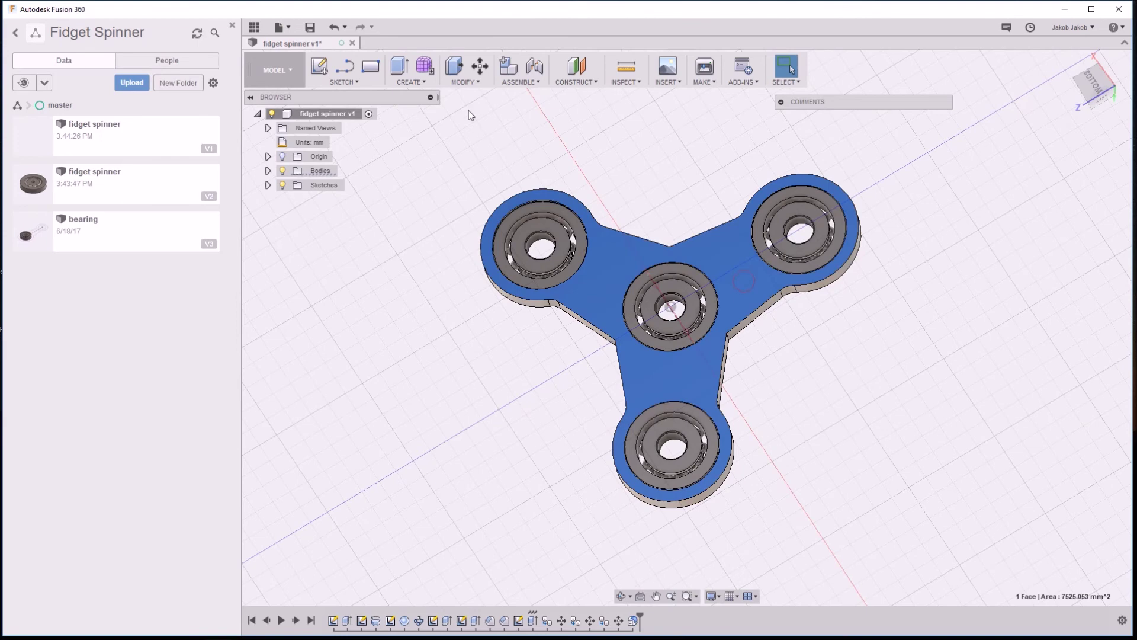
click(460, 83)
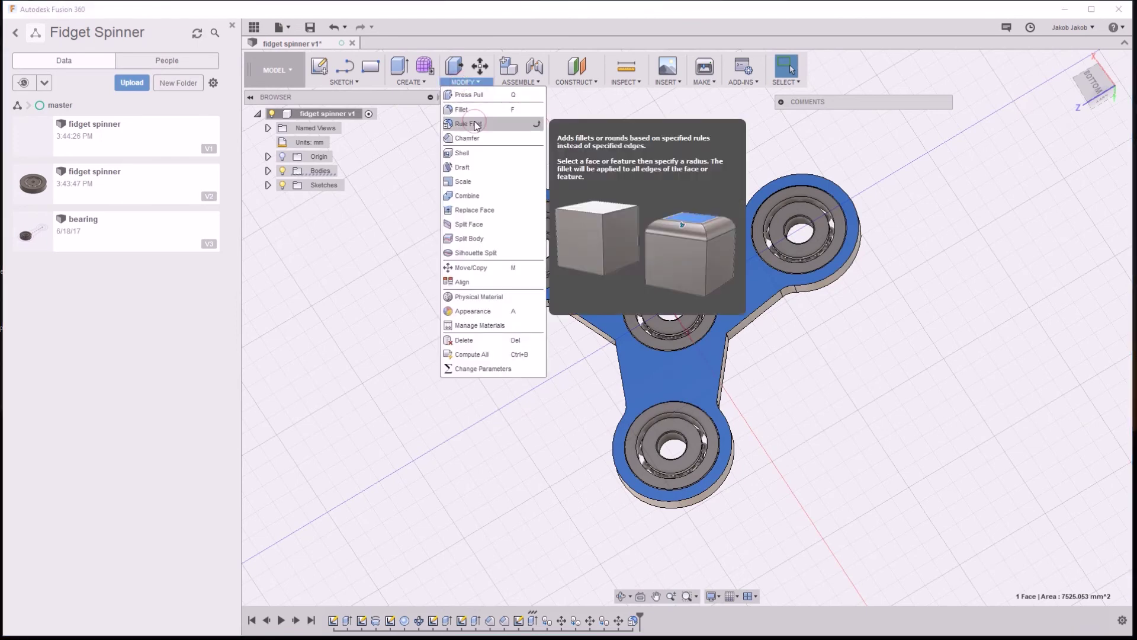
click(468, 123)
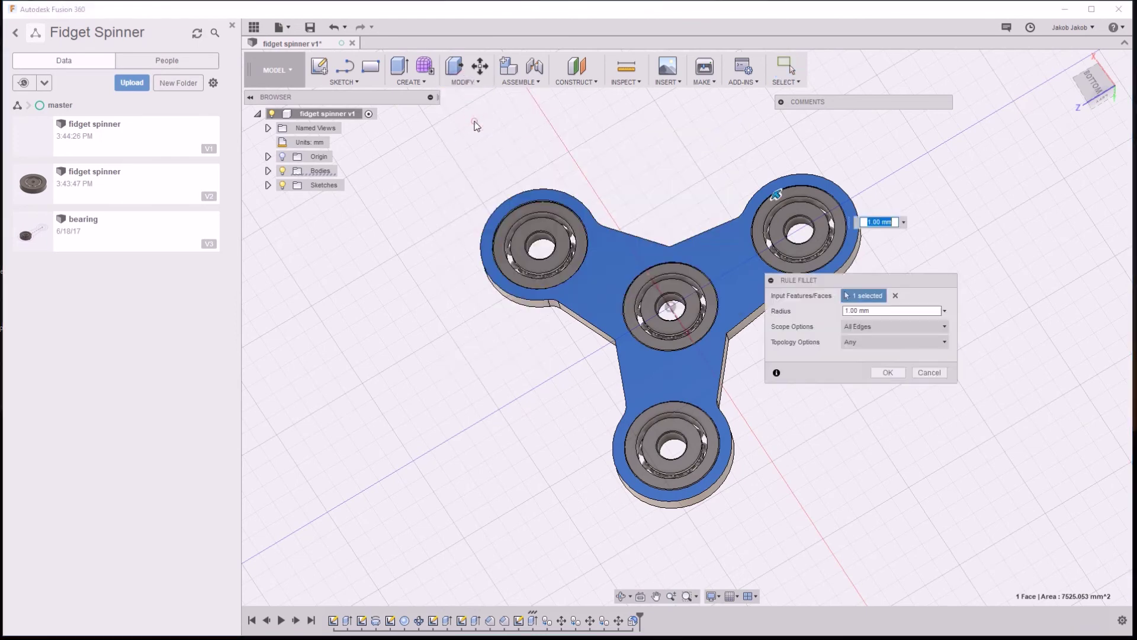
click(889, 372)
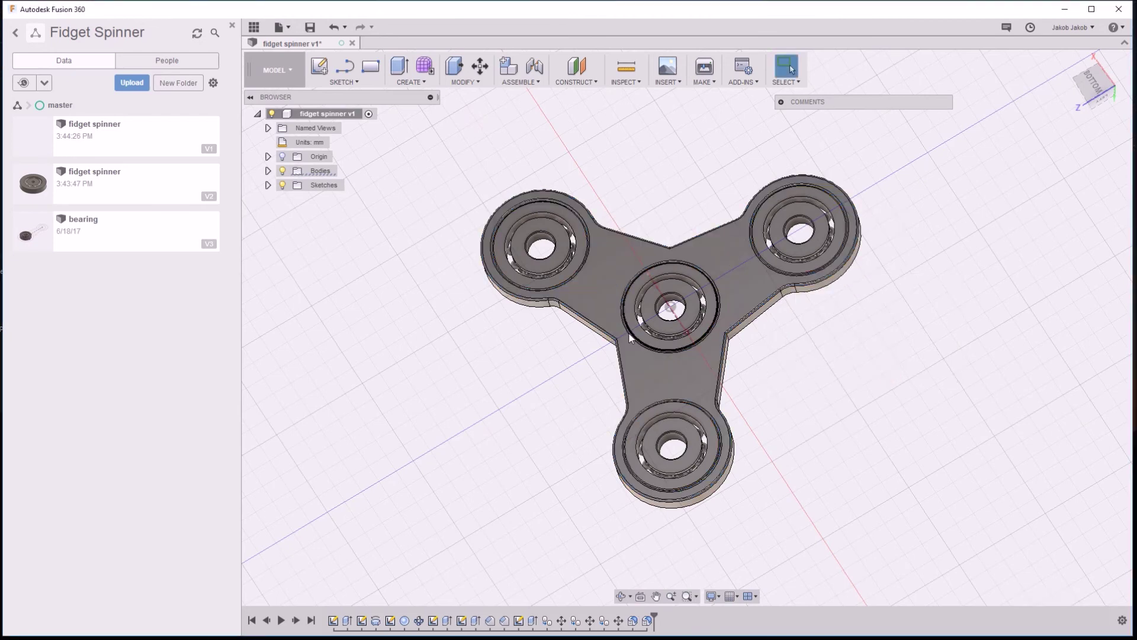
click(599, 288)
right_click(599, 290)
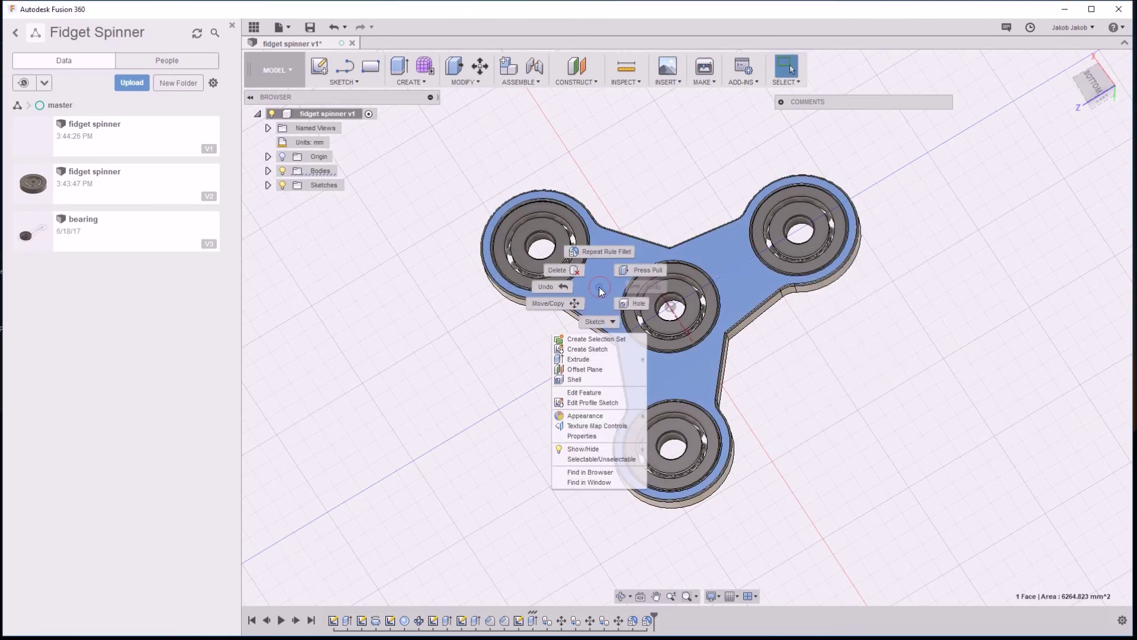
In the Appearance library, expand Paint > Metal Flake down to Paint - Metal Flake (Red)
click(604, 417)
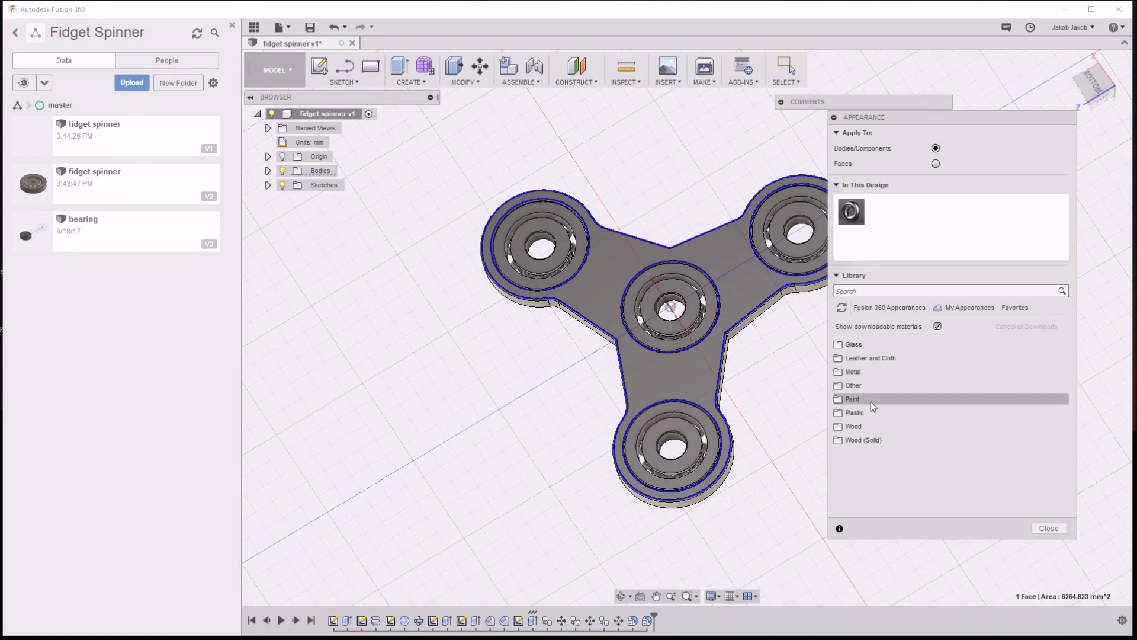
click(853, 399)
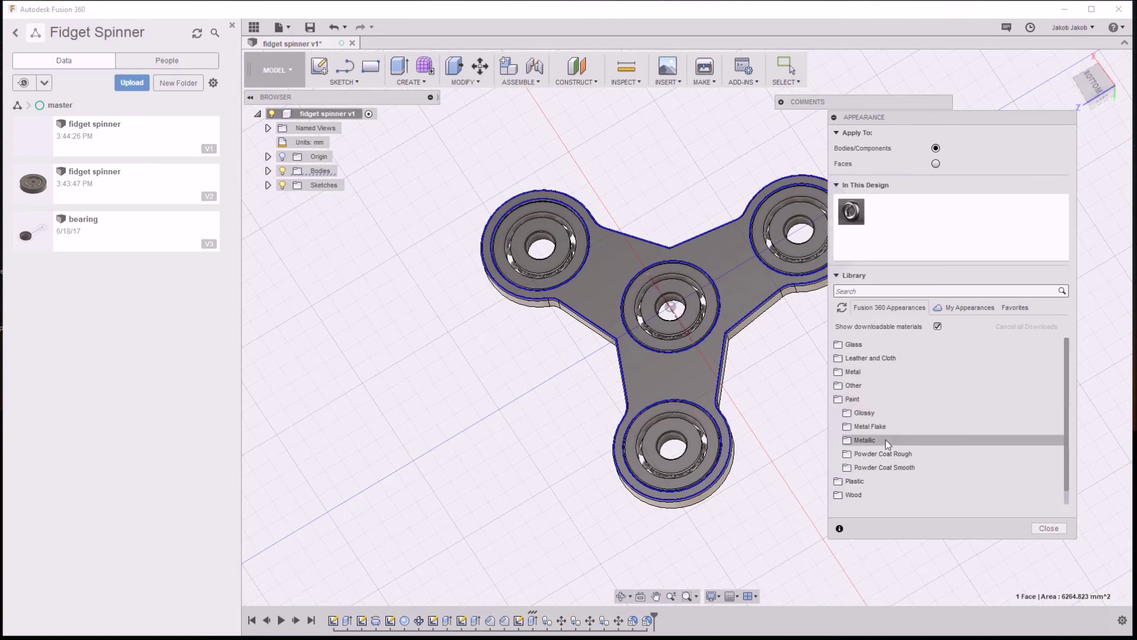
click(847, 425)
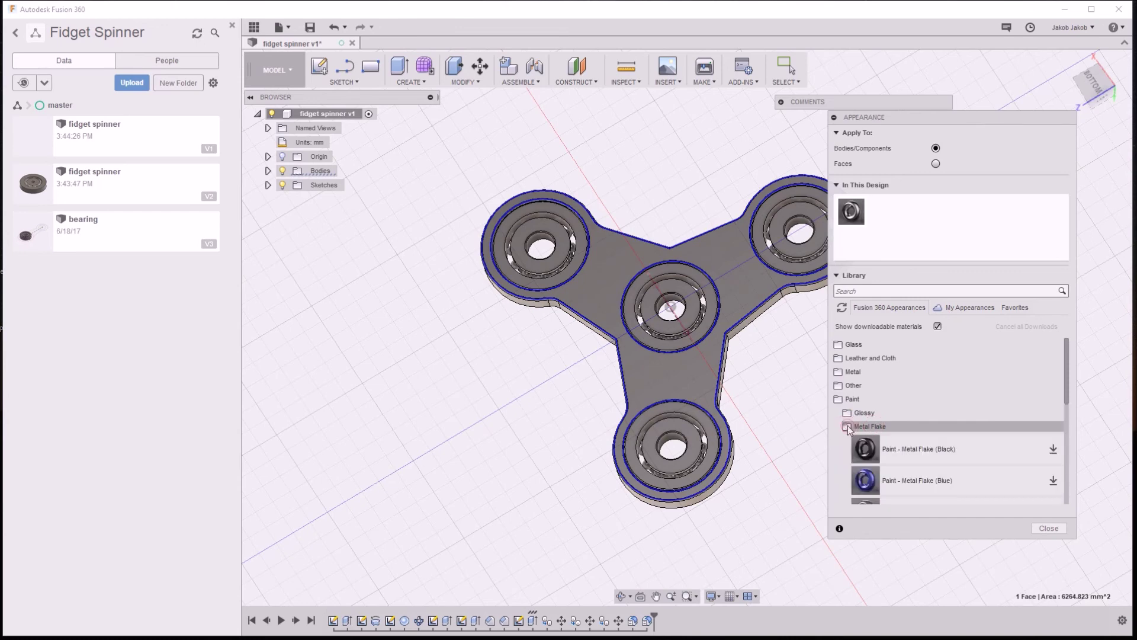
drag(1065, 394, 1065, 462)
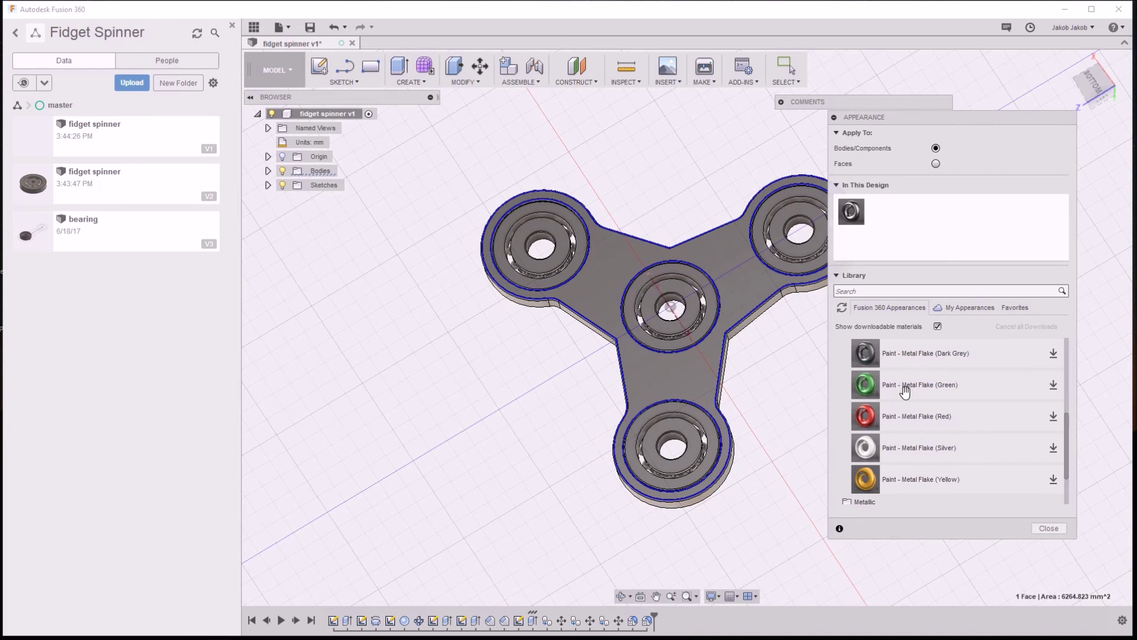
drag(913, 419, 738, 294)
Download the Red, Silver, Yellow and other Metal Flake paint appearances
click(1054, 417)
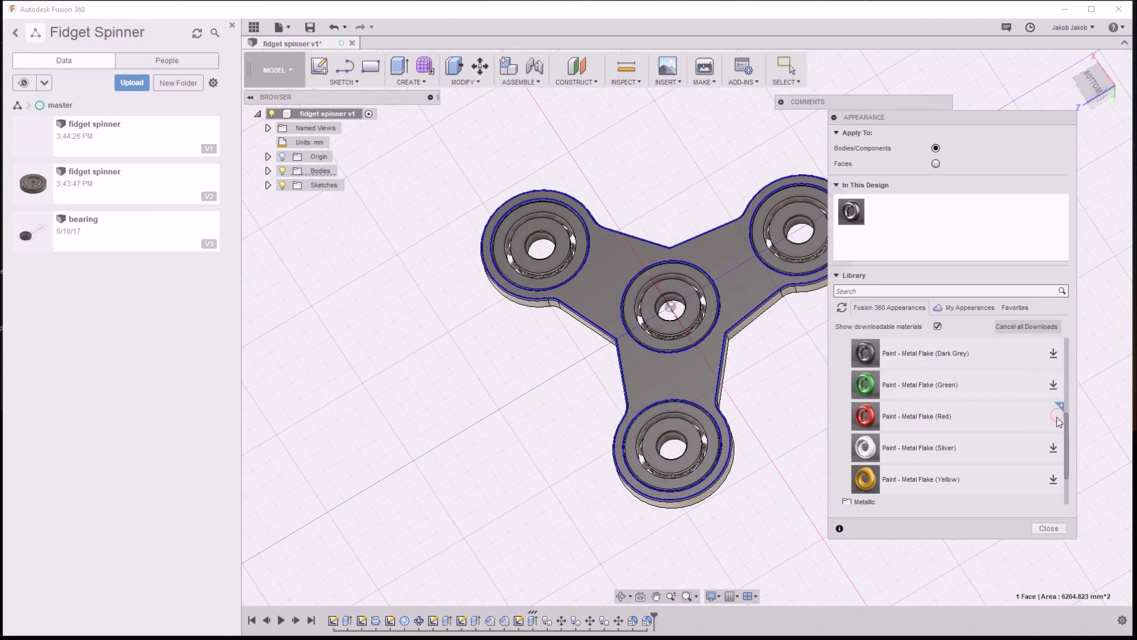
click(1054, 384)
click(1054, 353)
click(1053, 449)
click(1052, 479)
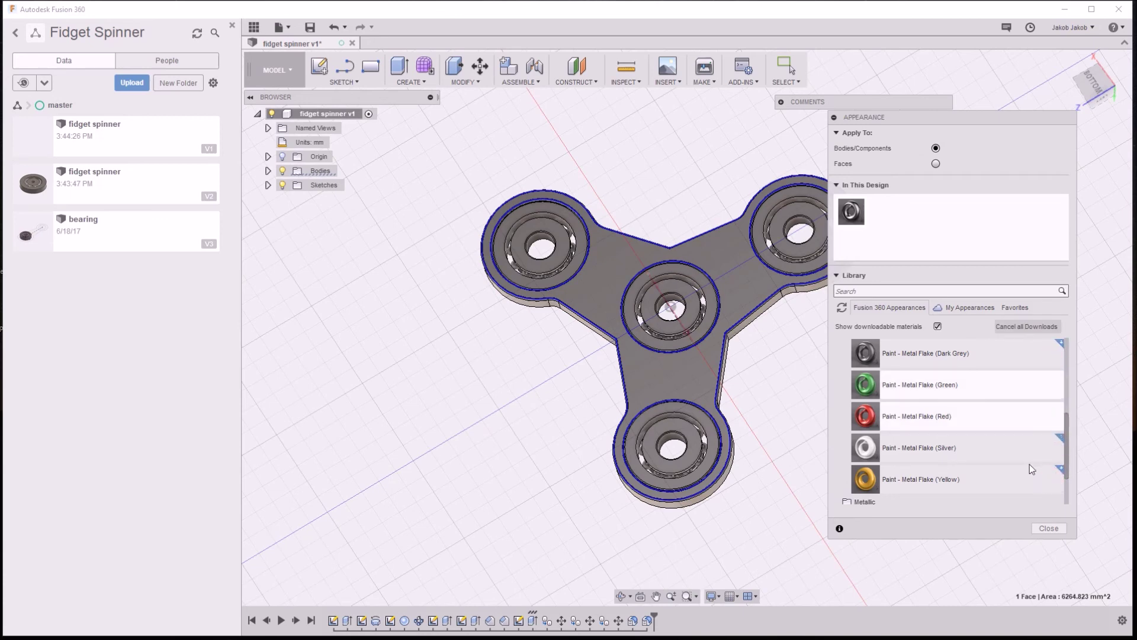
Apply Paint - Metal Flake (Red) to the whole spinner body, keeping existing face appearances
drag(945, 412, 734, 290)
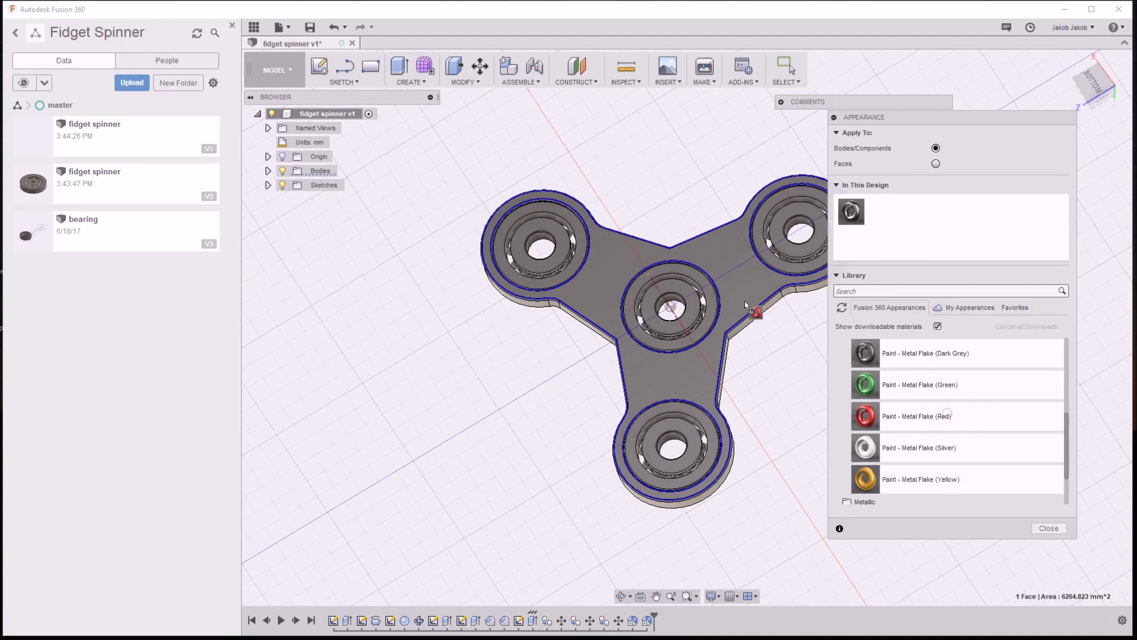
drag(735, 290, 735, 290)
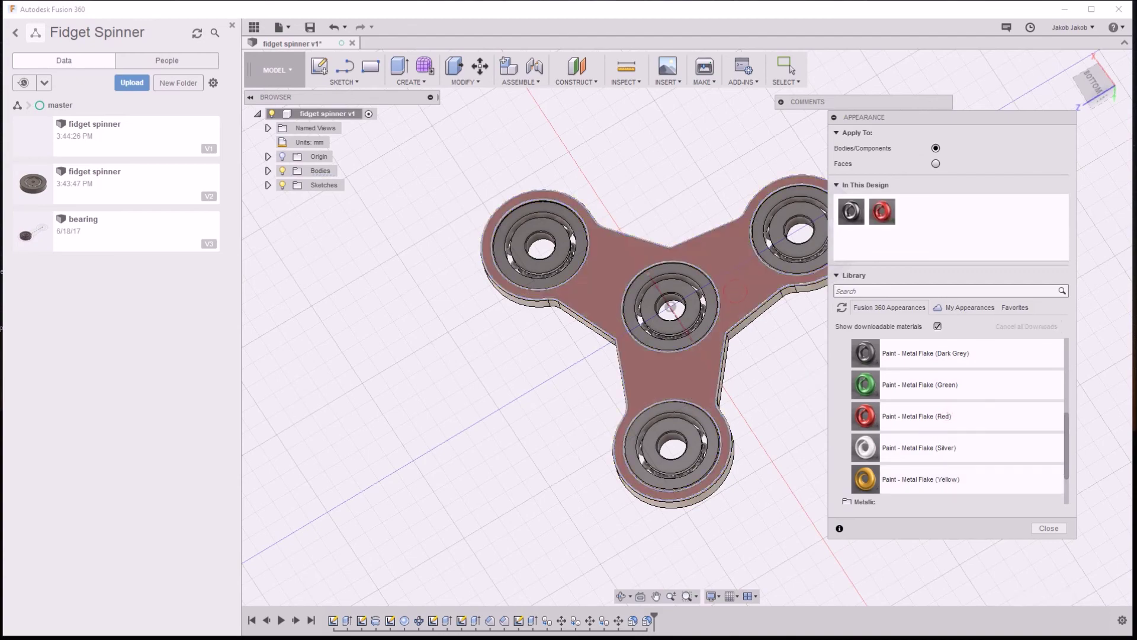
shift+middle_drag(762, 360, 627, 257)
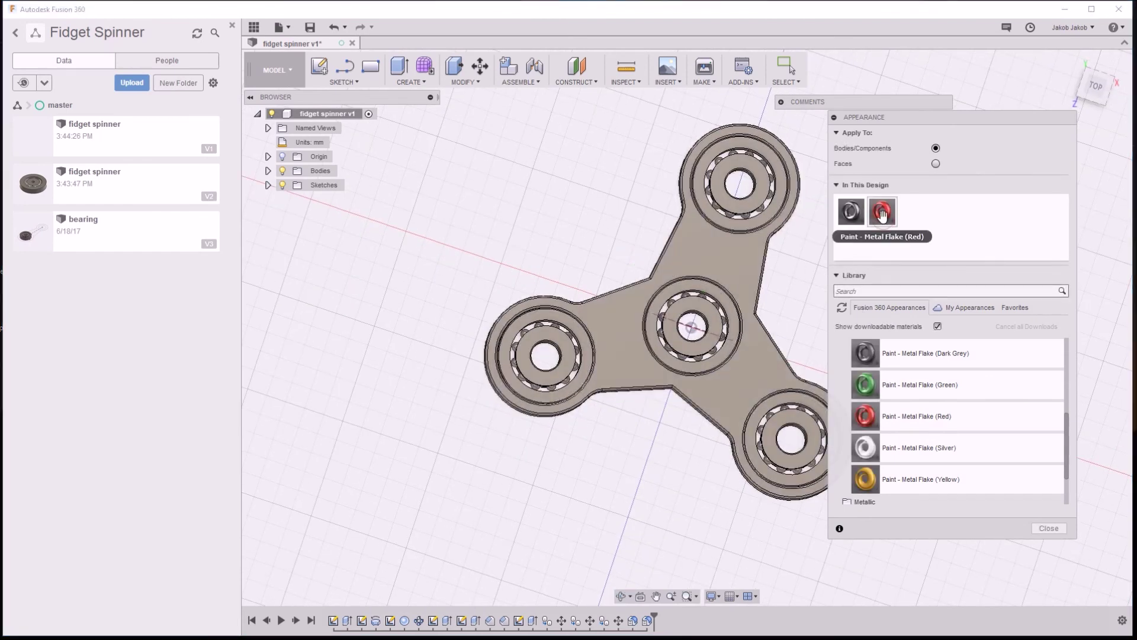
drag(882, 212, 697, 248)
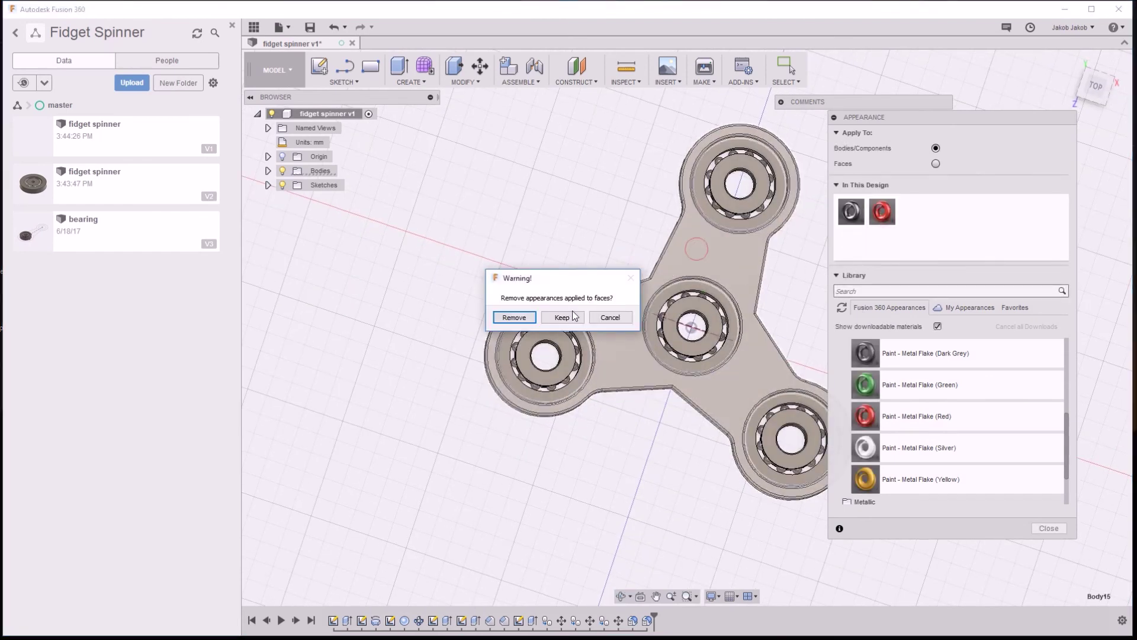
click(511, 315)
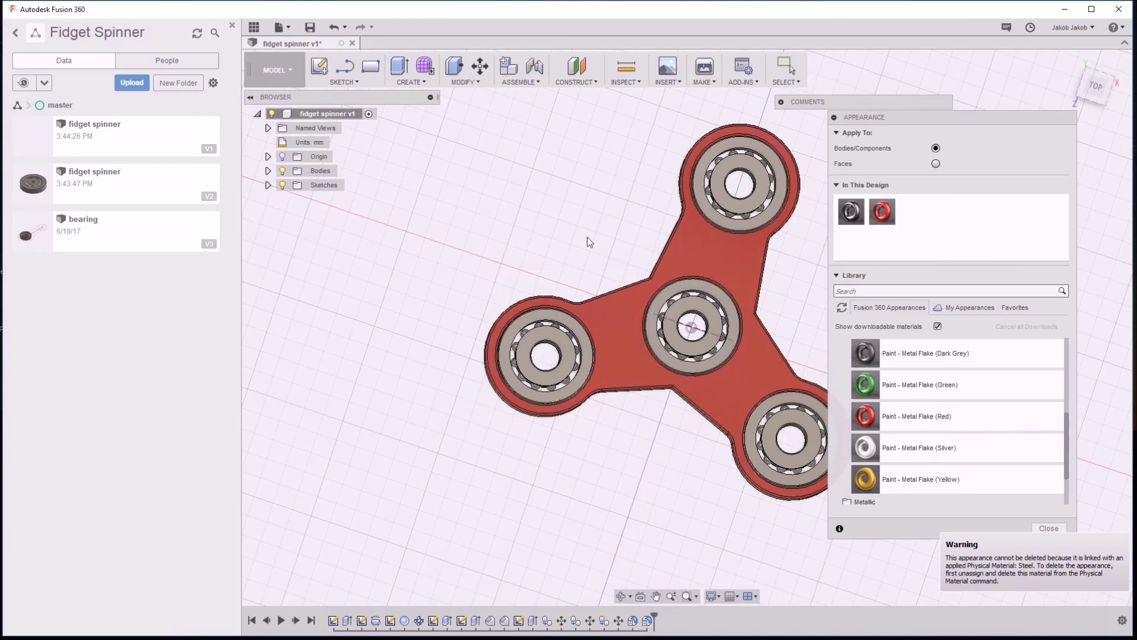
mouse_move(599, 236)
shift+middle_down()
mouse_move(585, 228)
mouse_move(739, 318)
shift+middle_up()
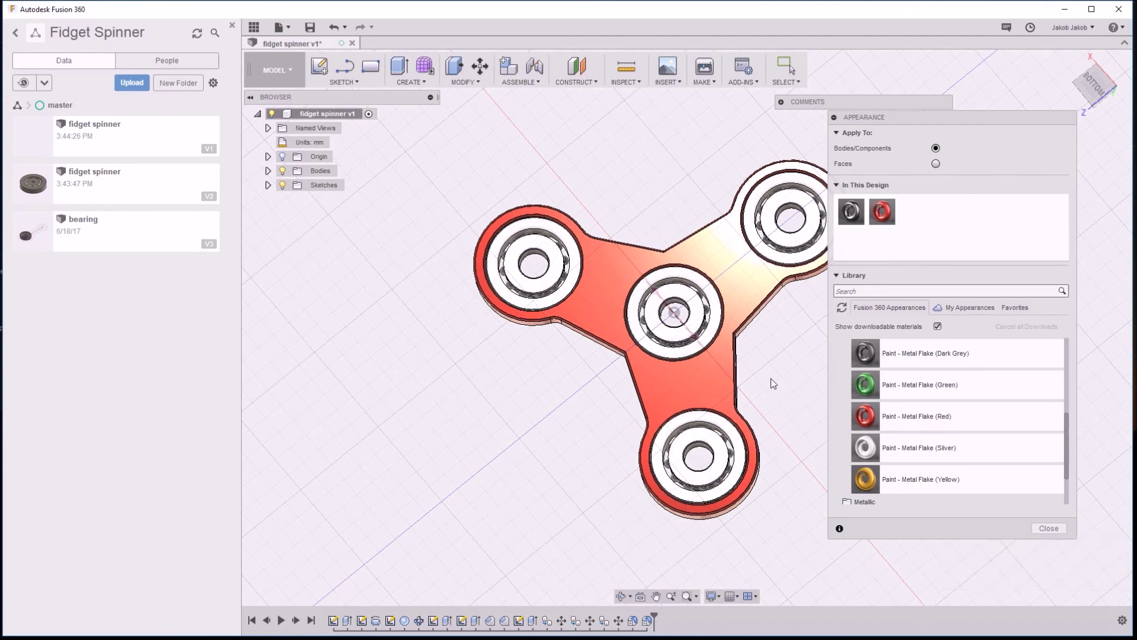
middle_drag(773, 383, 722, 366)
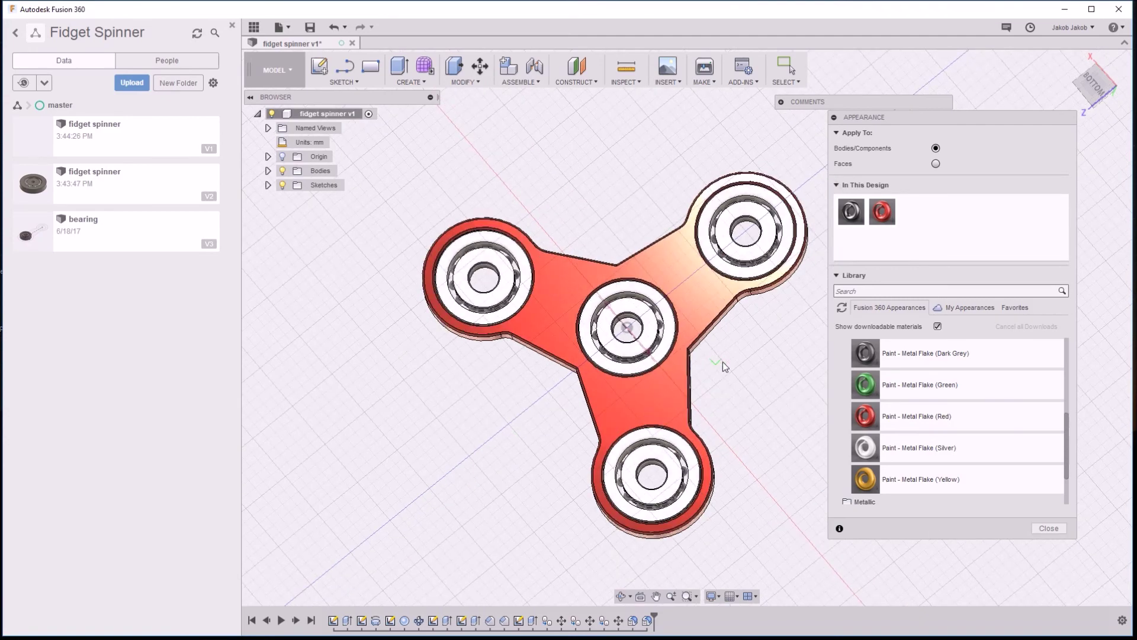
click(858, 289)
click(837, 276)
click(837, 276)
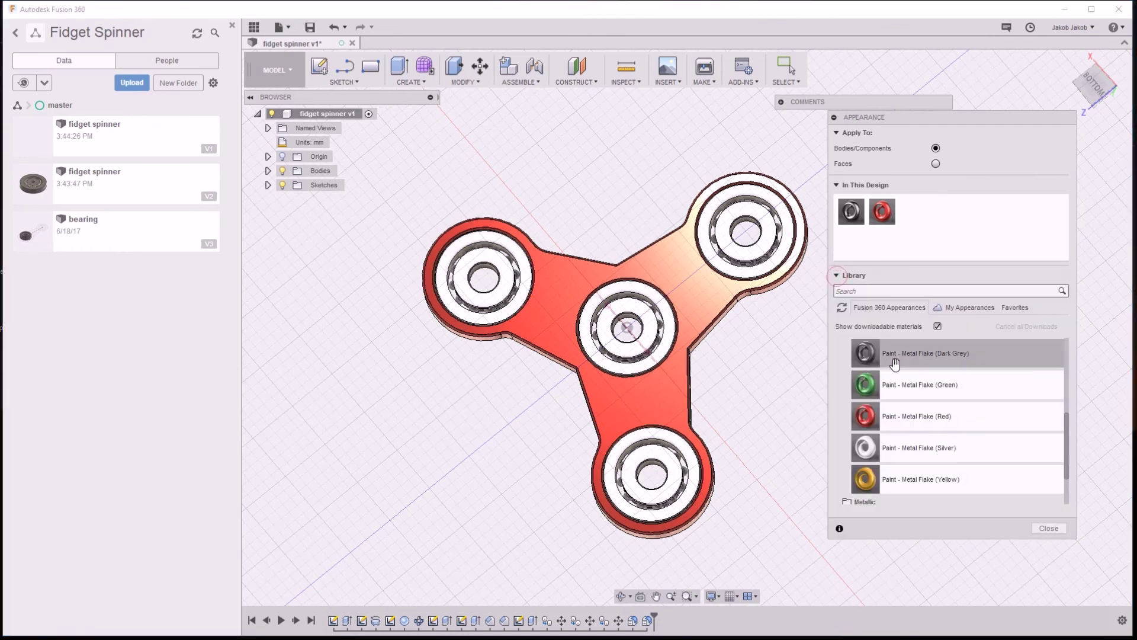
Browse the library's Metal category to the Stainless Steel appearances
drag(1066, 429, 1060, 356)
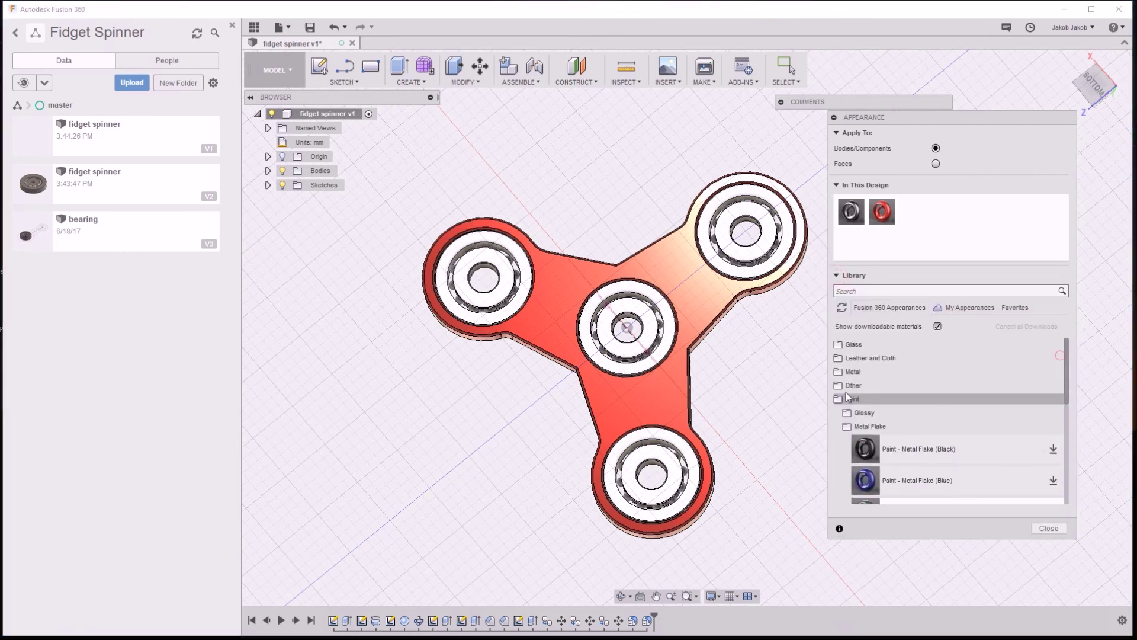
click(851, 372)
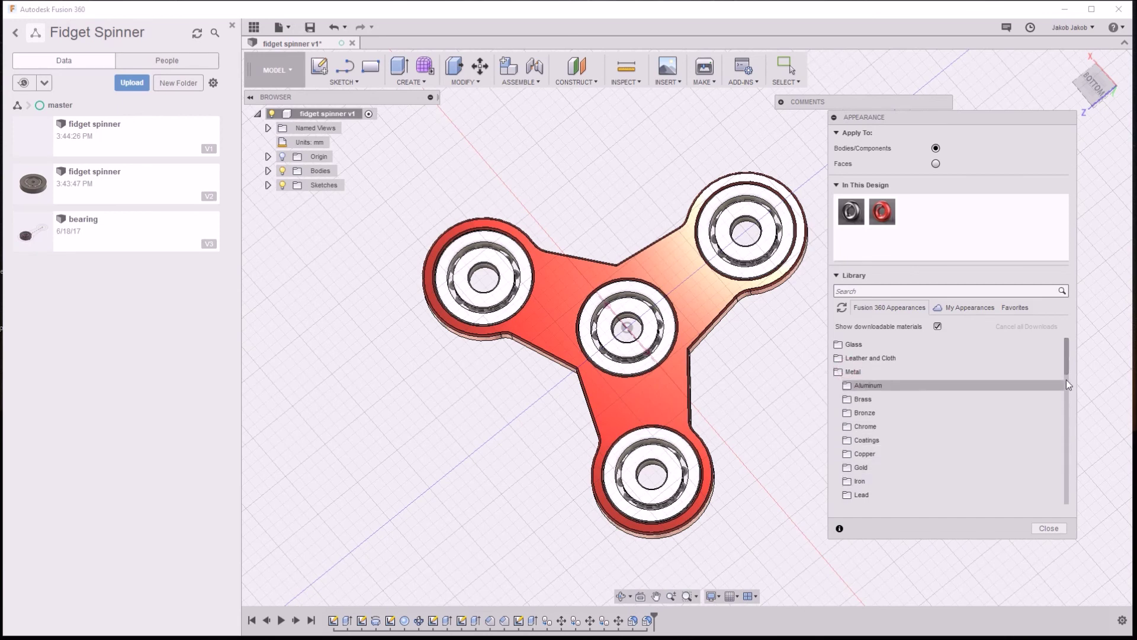
drag(1068, 369, 1071, 411)
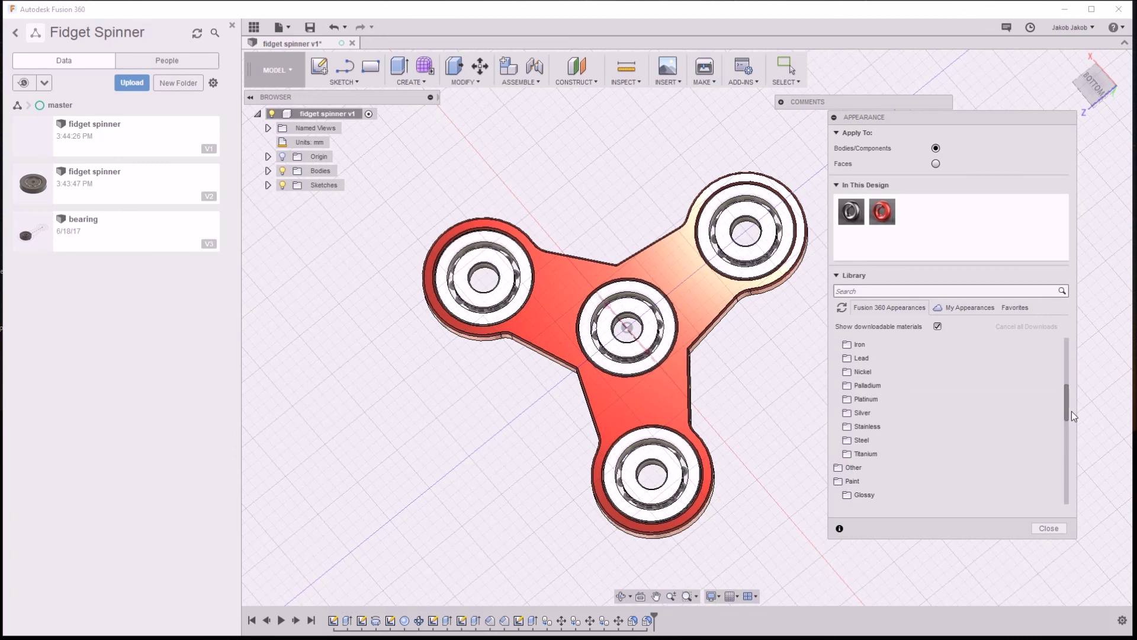
click(872, 427)
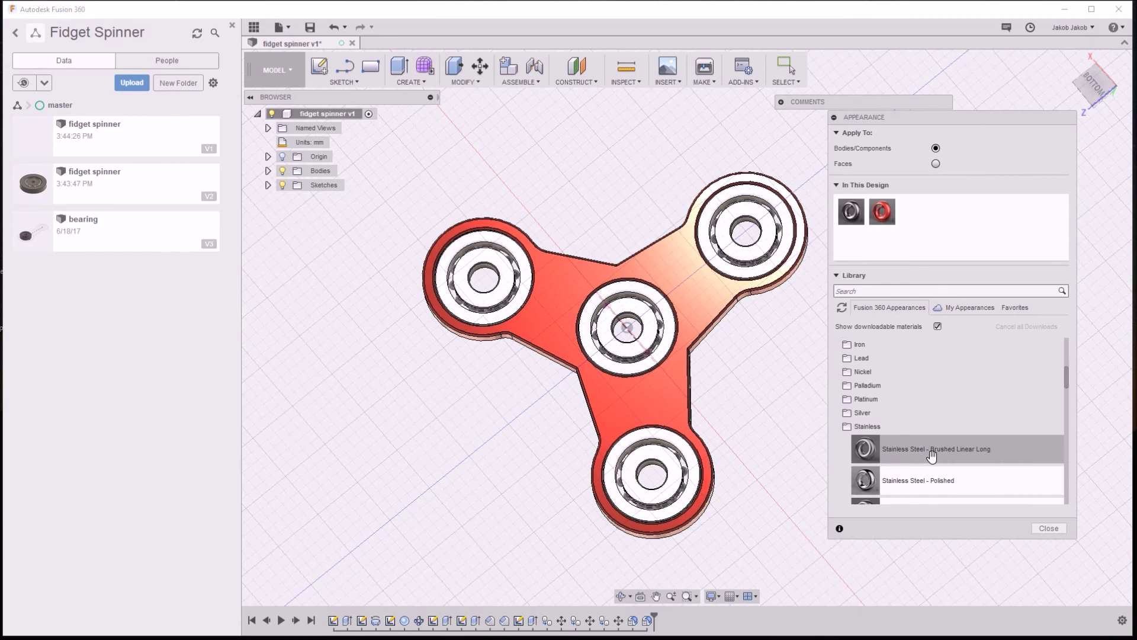
Apply Stainless Steel - Brushed Linear Long to the centre and left bearings
drag(934, 455, 656, 342)
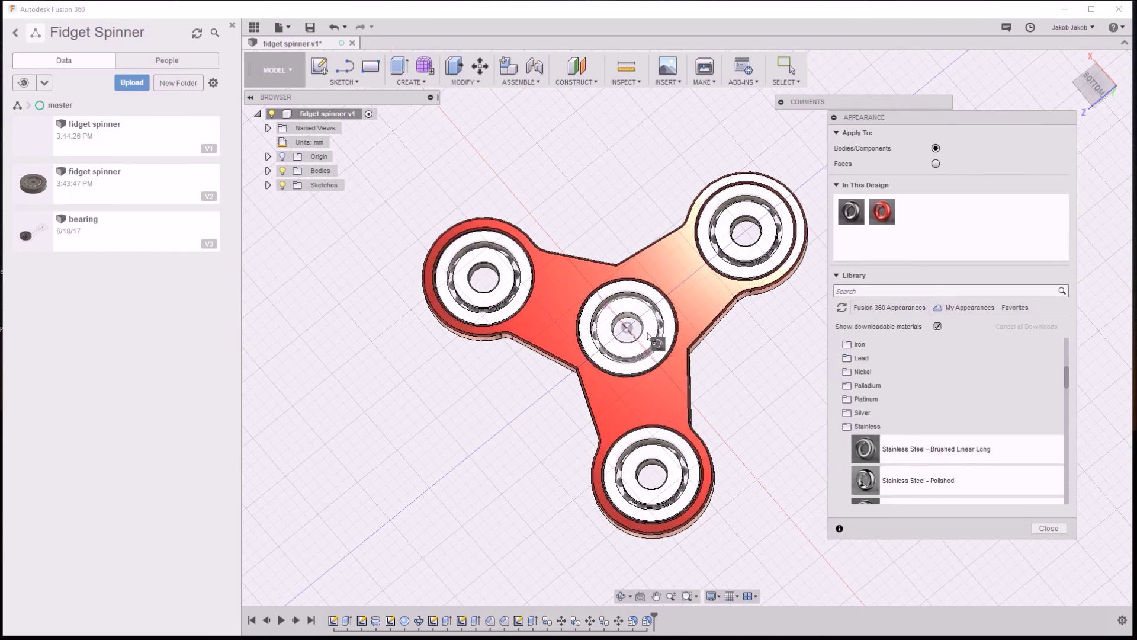
drag(649, 336, 652, 338)
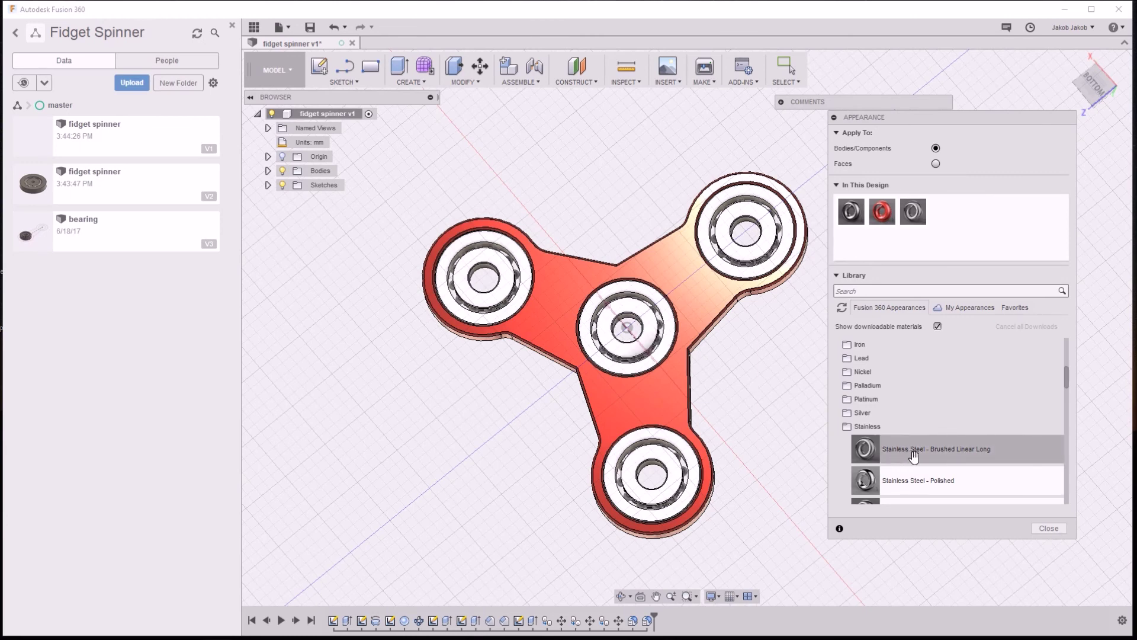
drag(917, 454, 666, 336)
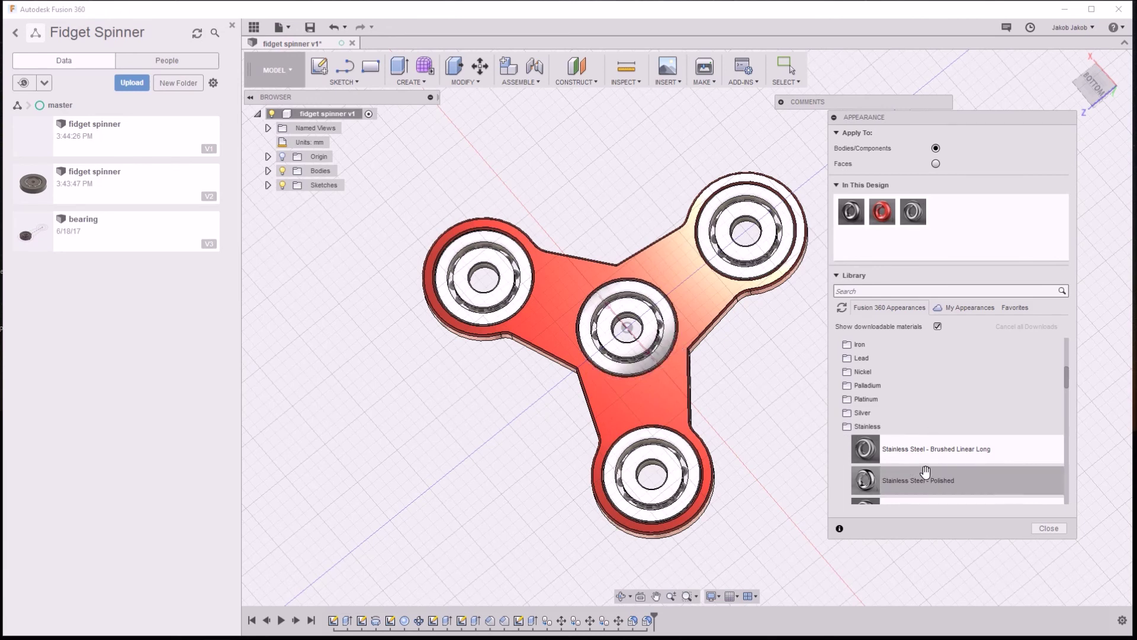
mouse_move(927, 457)
mouse_down()
mouse_move(871, 429)
mouse_move(778, 255)
mouse_up()
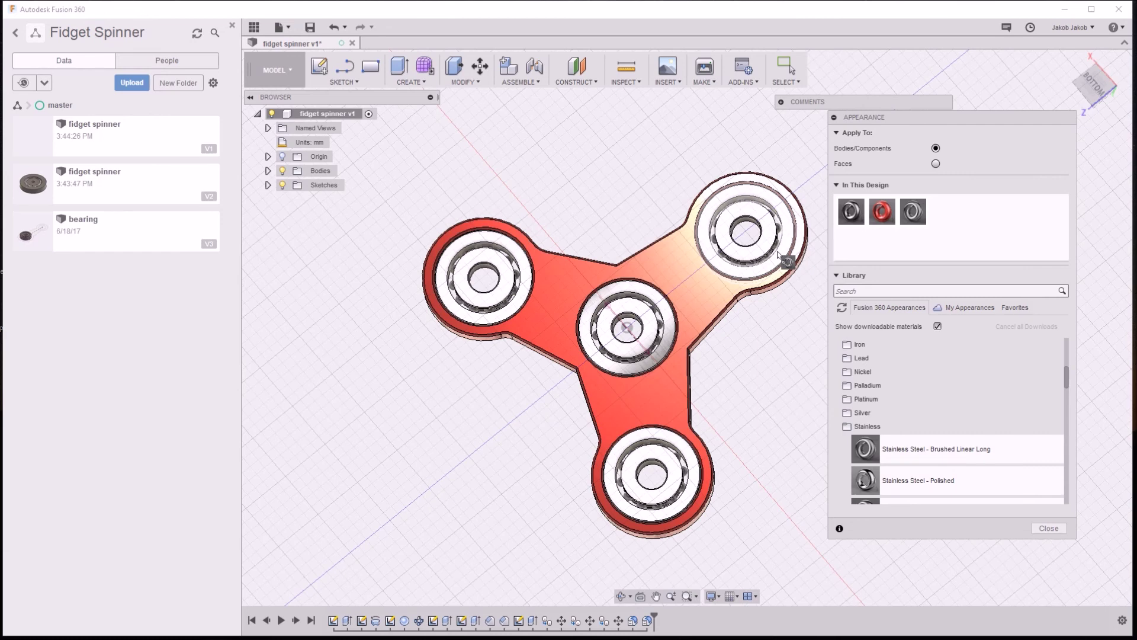
drag(778, 255, 762, 244)
drag(917, 456, 526, 286)
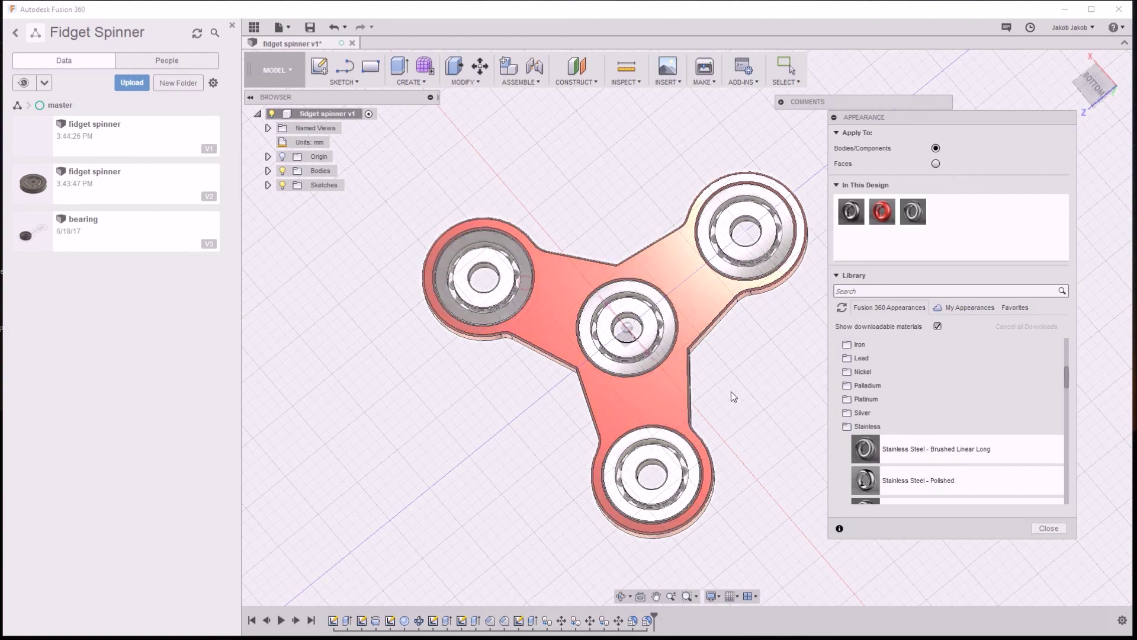
drag(930, 458, 504, 282)
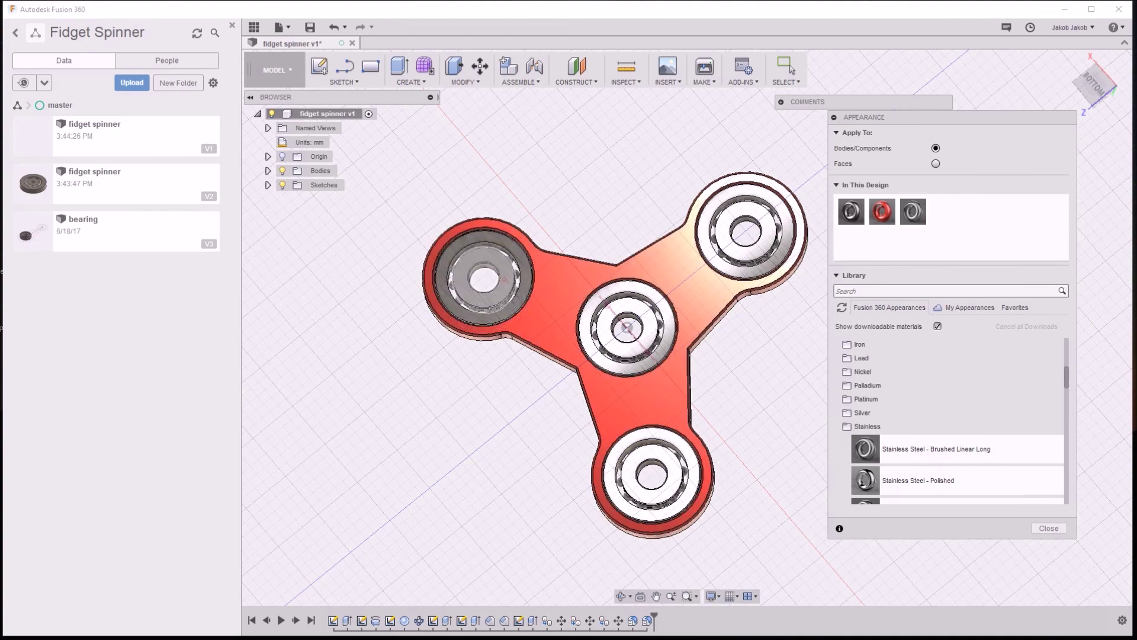
Apply the brushed stainless steel to the bottom bearing and orbit to check
mouse_move(792, 454)
shift+middle_down()
mouse_move(754, 409)
mouse_move(775, 440)
shift+middle_up()
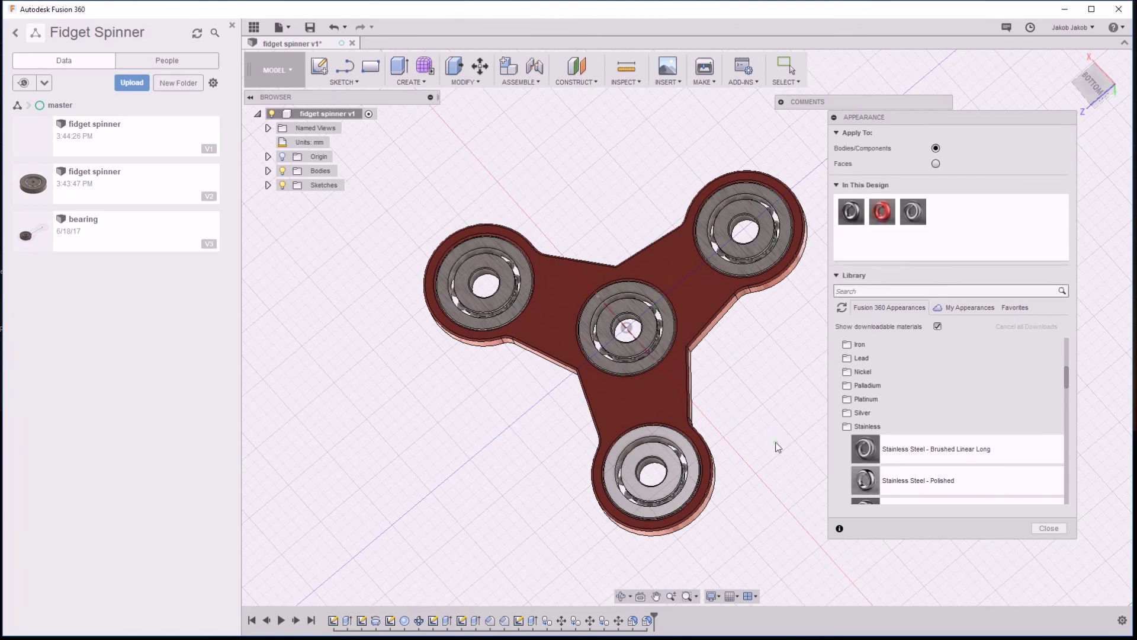
drag(933, 456, 709, 460)
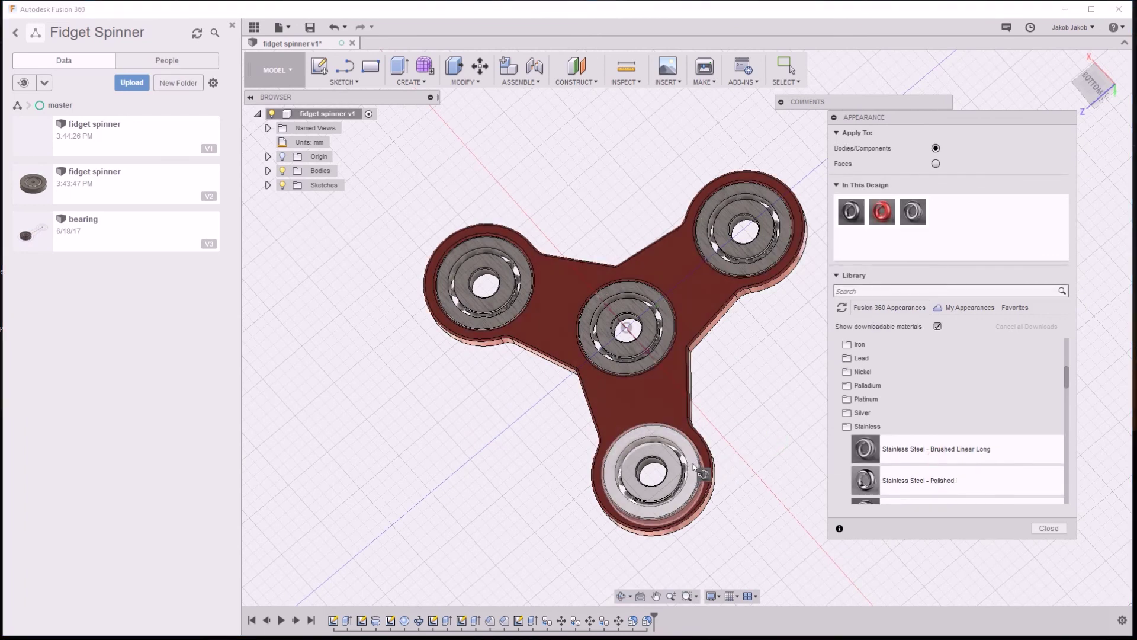
drag(932, 451, 672, 469)
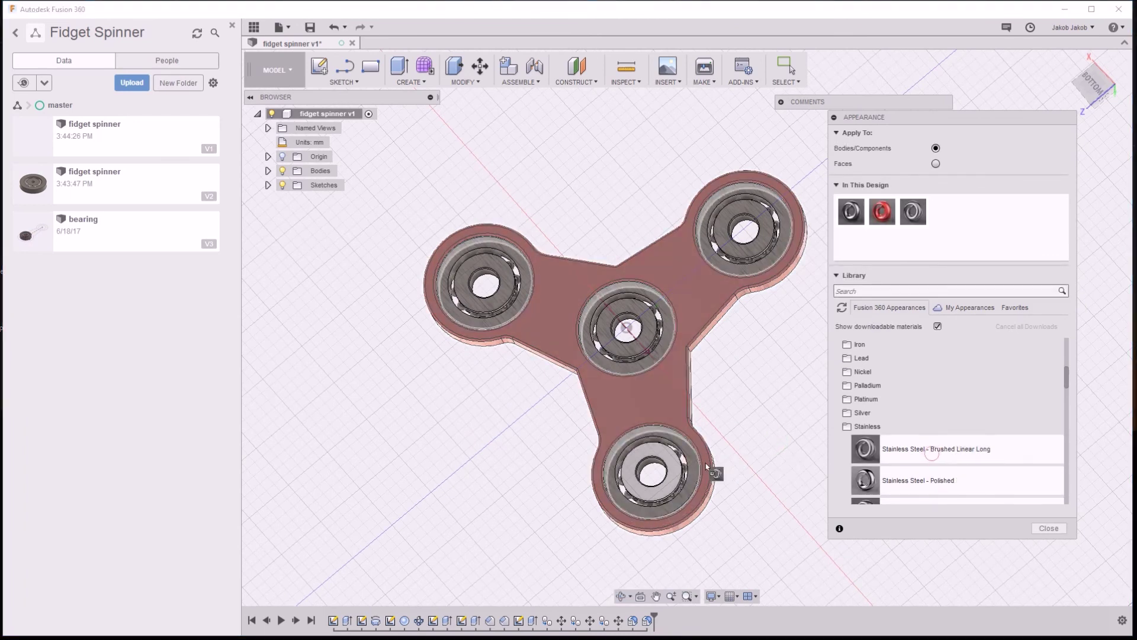
shift+middle_drag(734, 452, 776, 455)
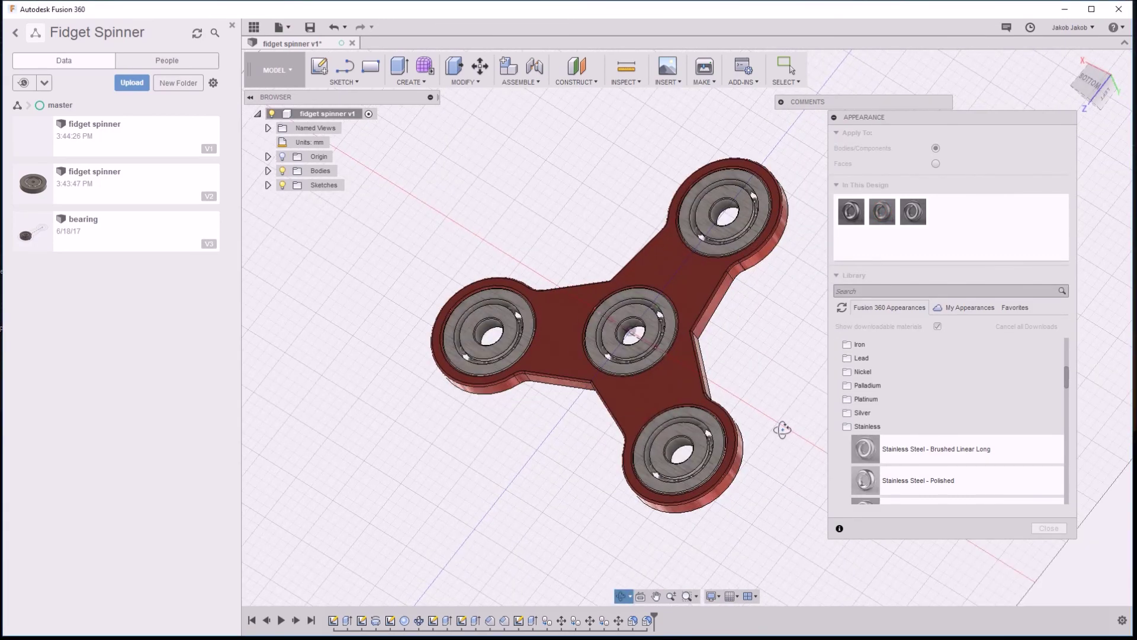
shift+middle_drag(660, 326, 794, 436)
scroll(459, 395, down, 2)
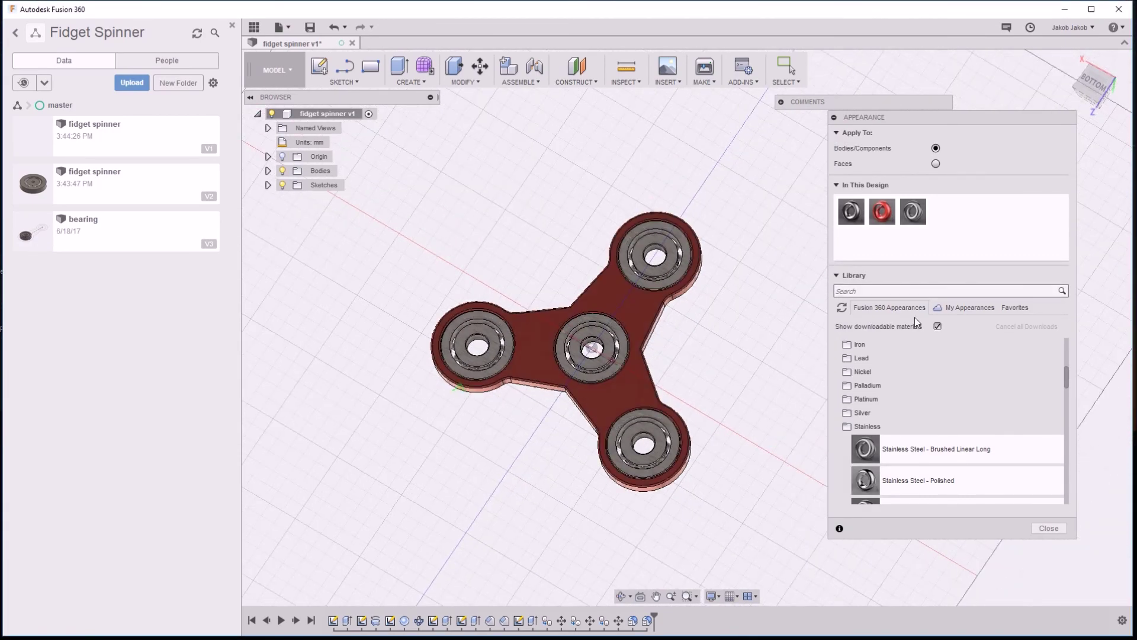
Close the Appearance dialog and switch to the RENDER workspace
click(1048, 528)
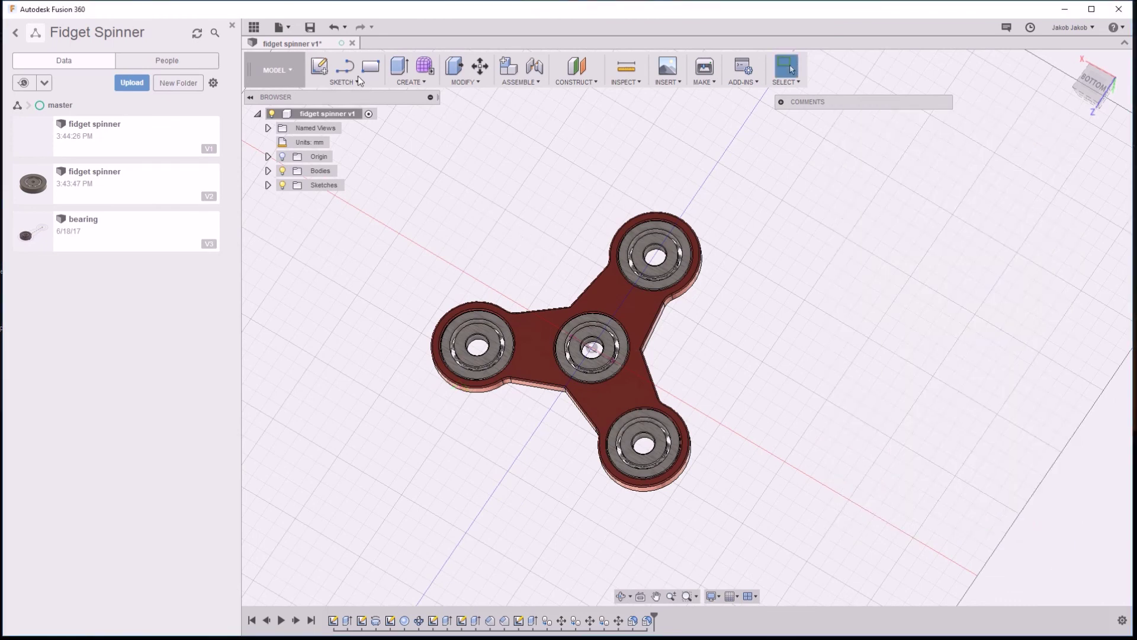
click(275, 71)
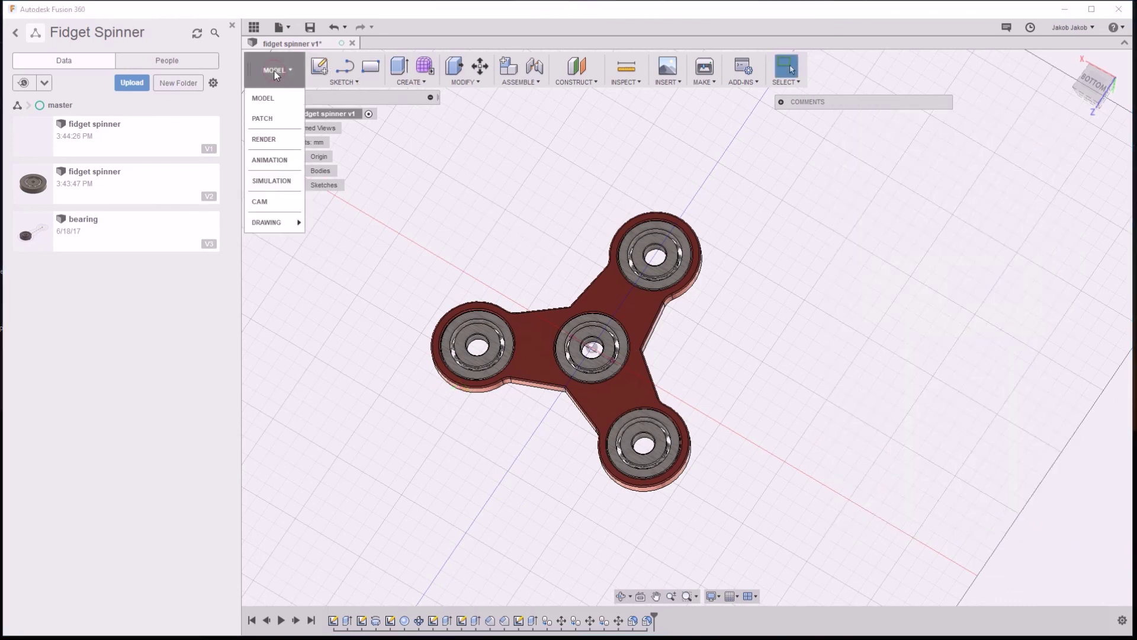
click(263, 139)
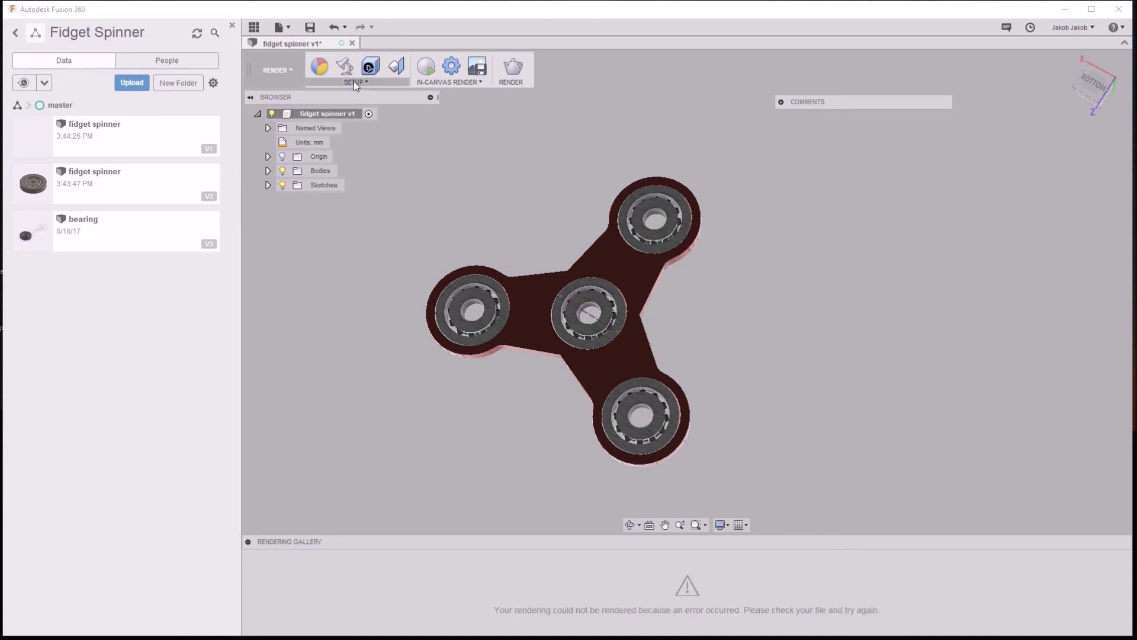
Set the scene to Environment background, ground reflections, 4:3 Presentation and the Photobooth environment
click(354, 83)
click(346, 67)
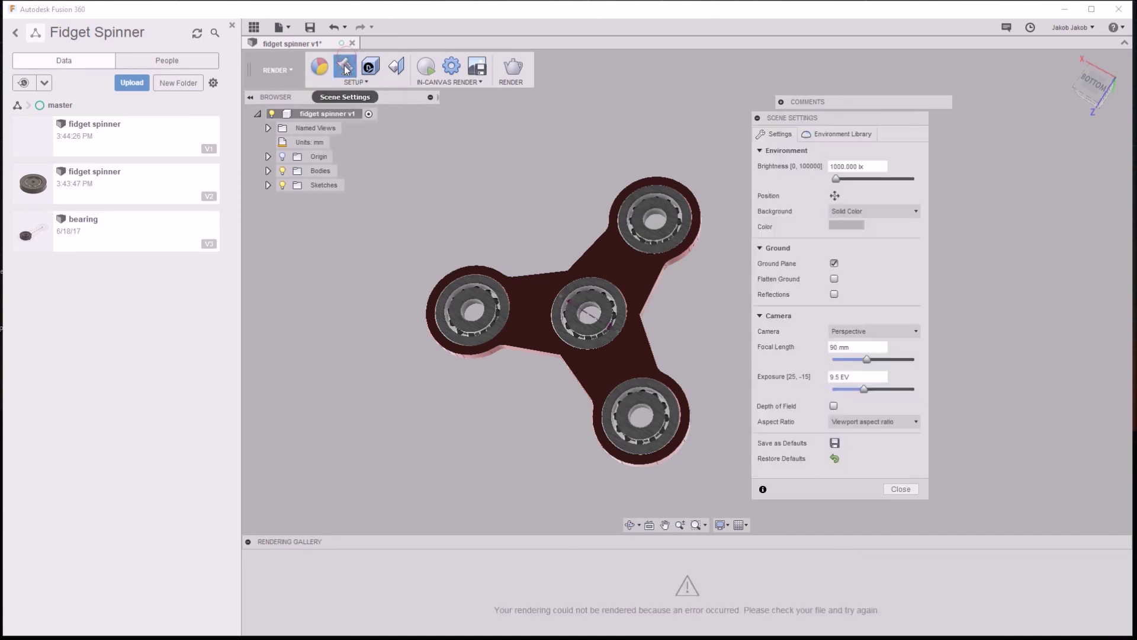
click(866, 210)
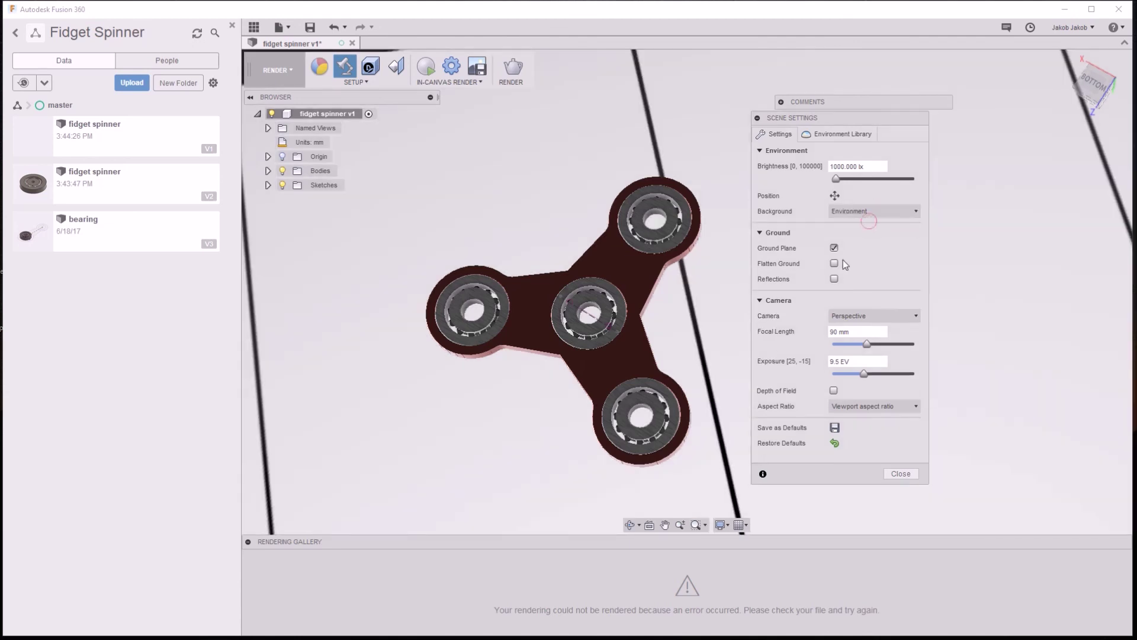
click(834, 262)
click(834, 278)
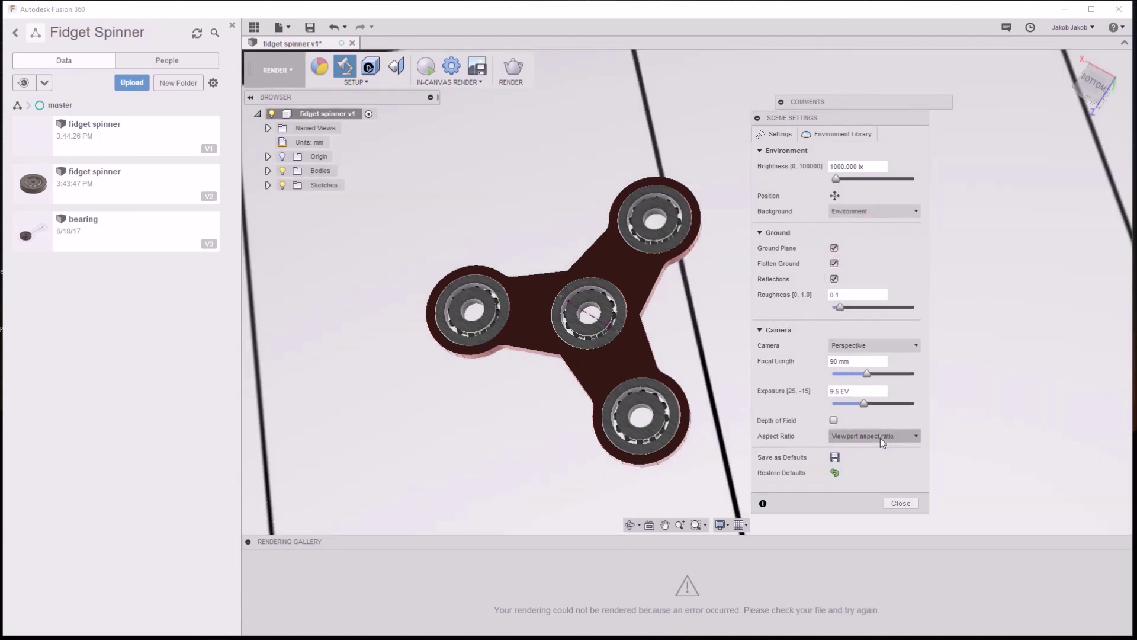
click(879, 437)
click(874, 479)
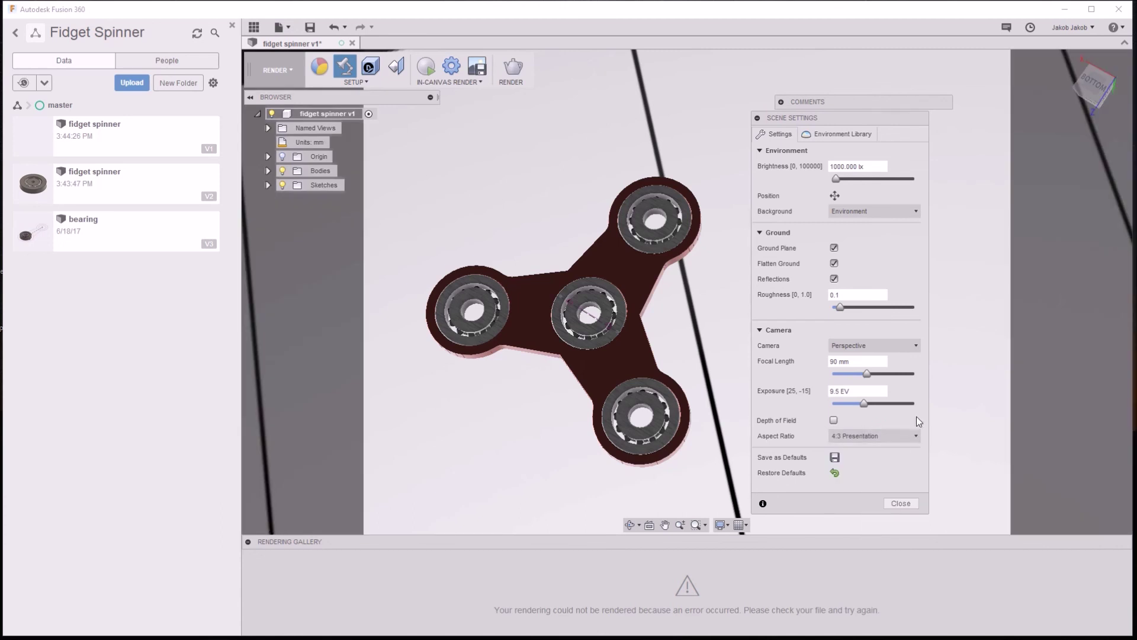
click(846, 135)
click(851, 412)
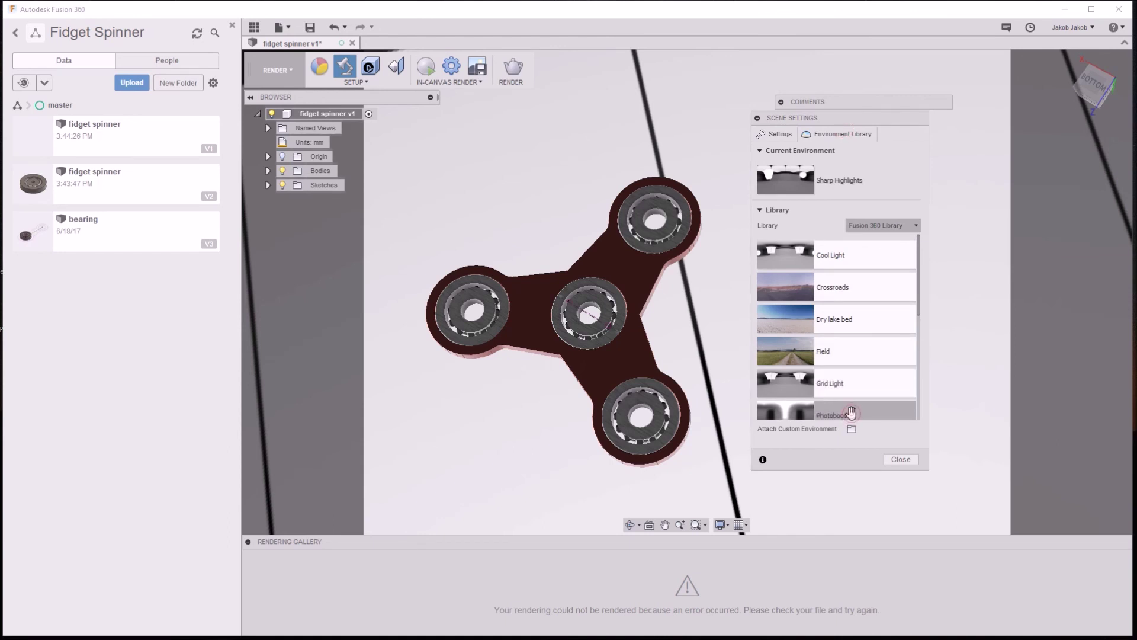
click(899, 458)
mouse_move(1093, 84)
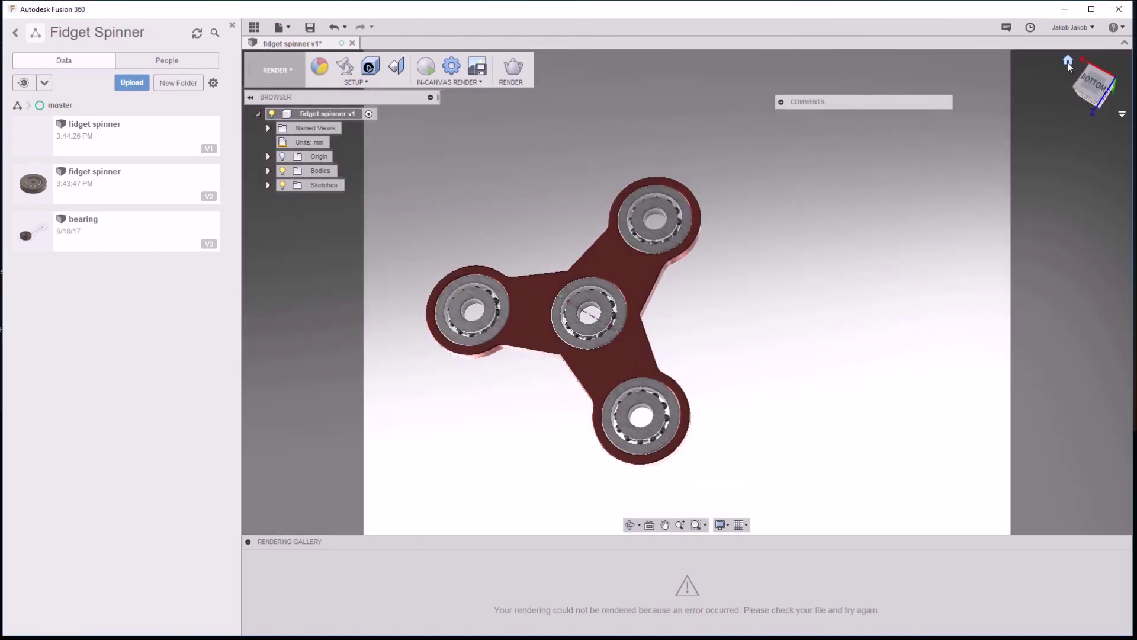
From the Home view, cloud-render a Final 1600x1200 JPEG of the spinner
click(1068, 61)
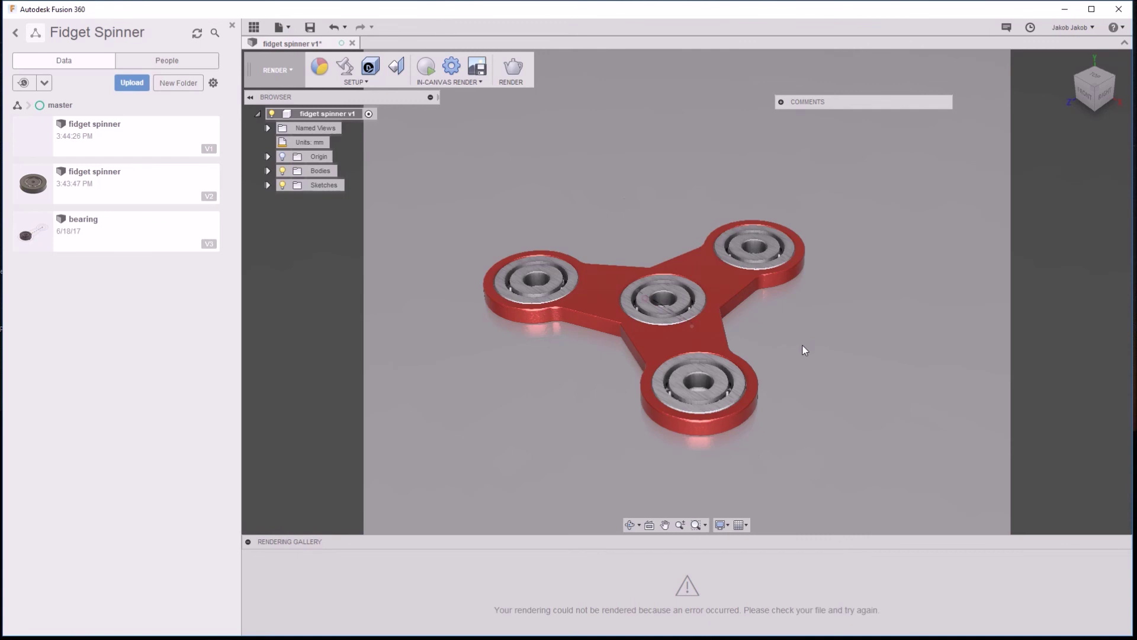
click(513, 71)
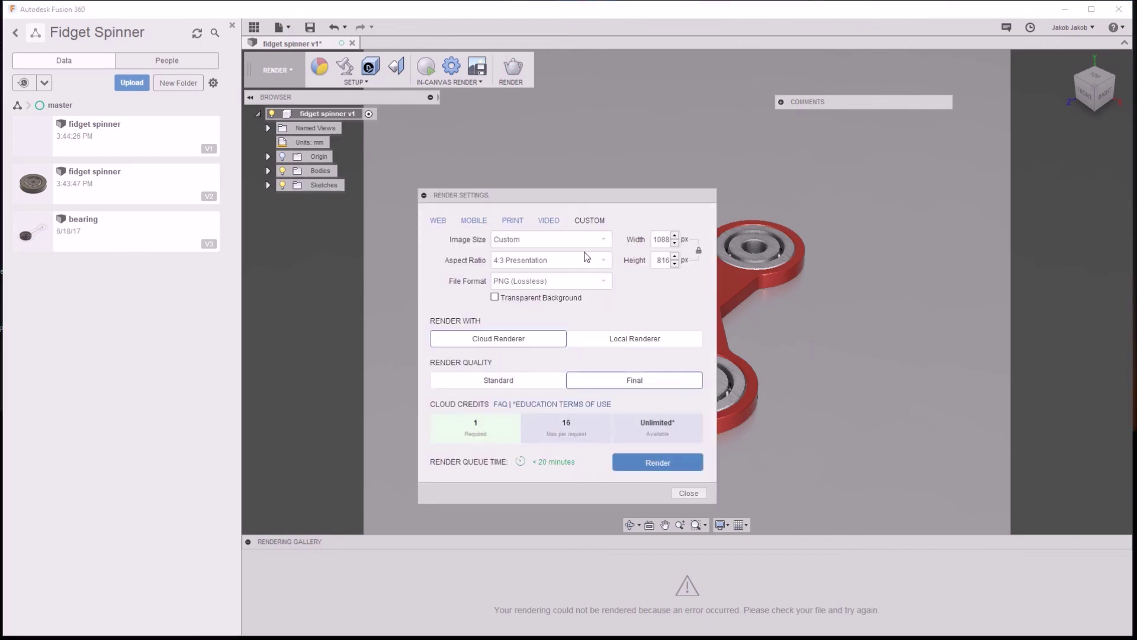
click(577, 241)
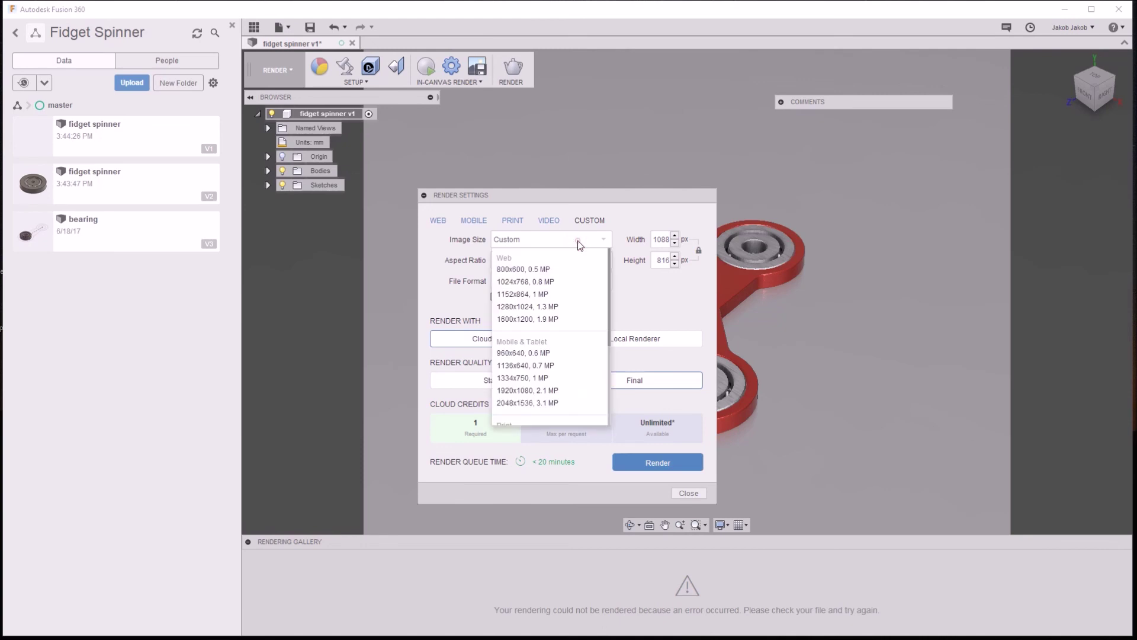
click(566, 313)
click(574, 281)
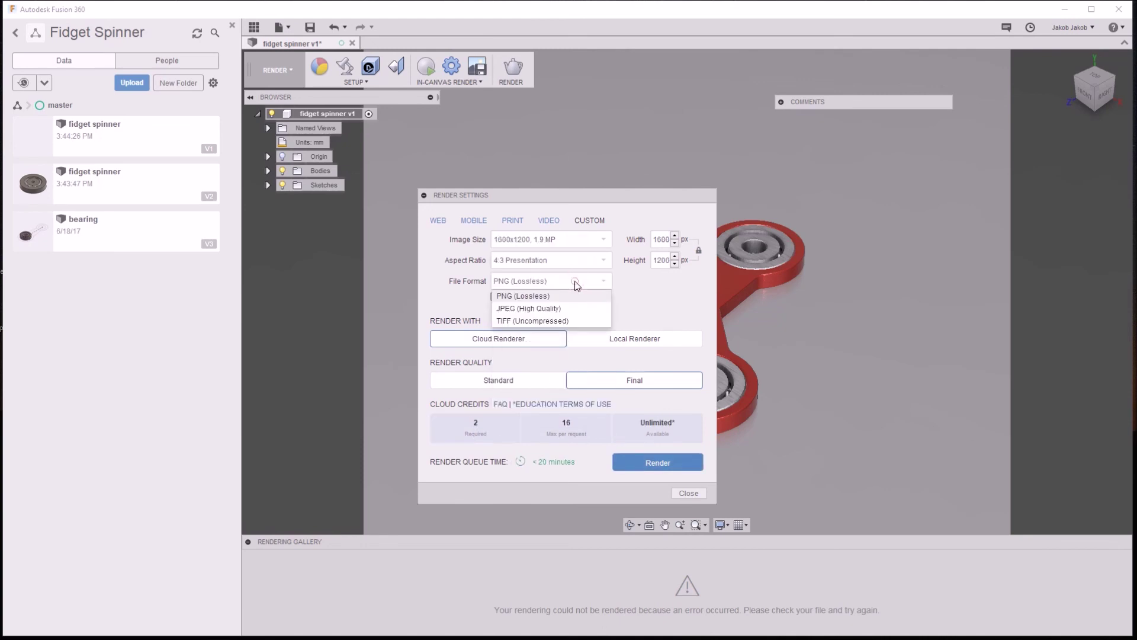
click(566, 309)
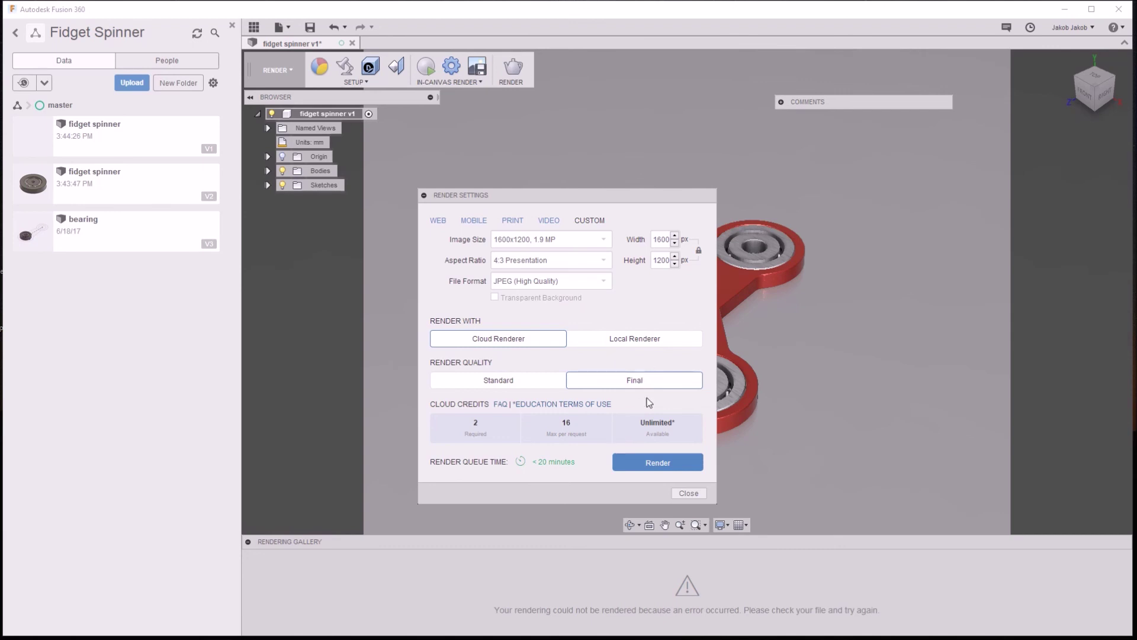
click(655, 468)
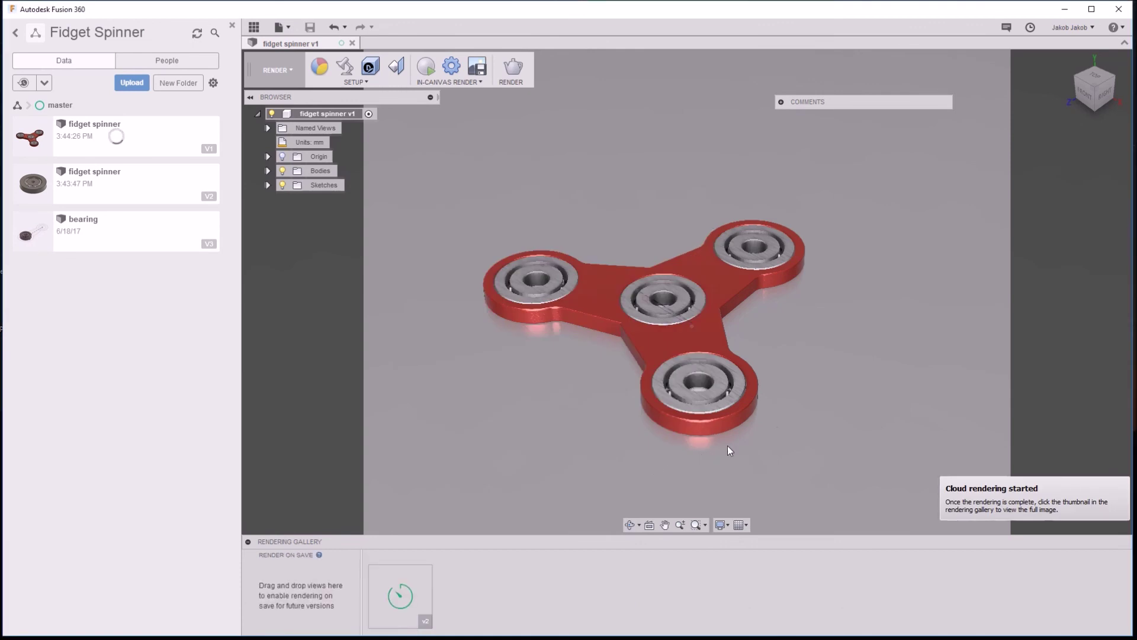
scroll(637, 351, up, 2)
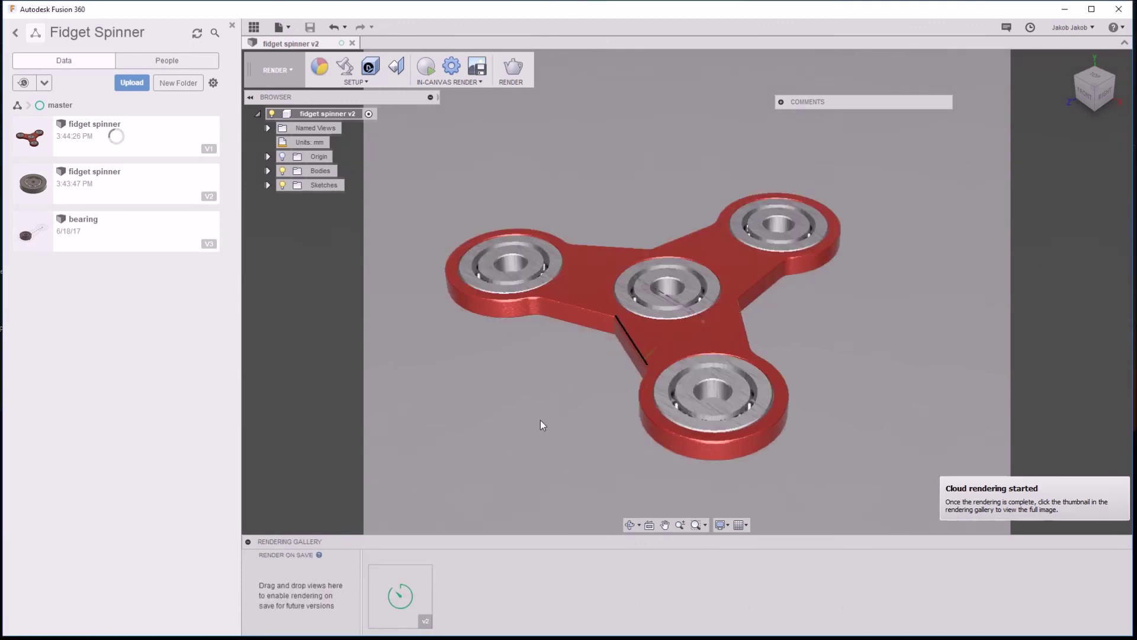